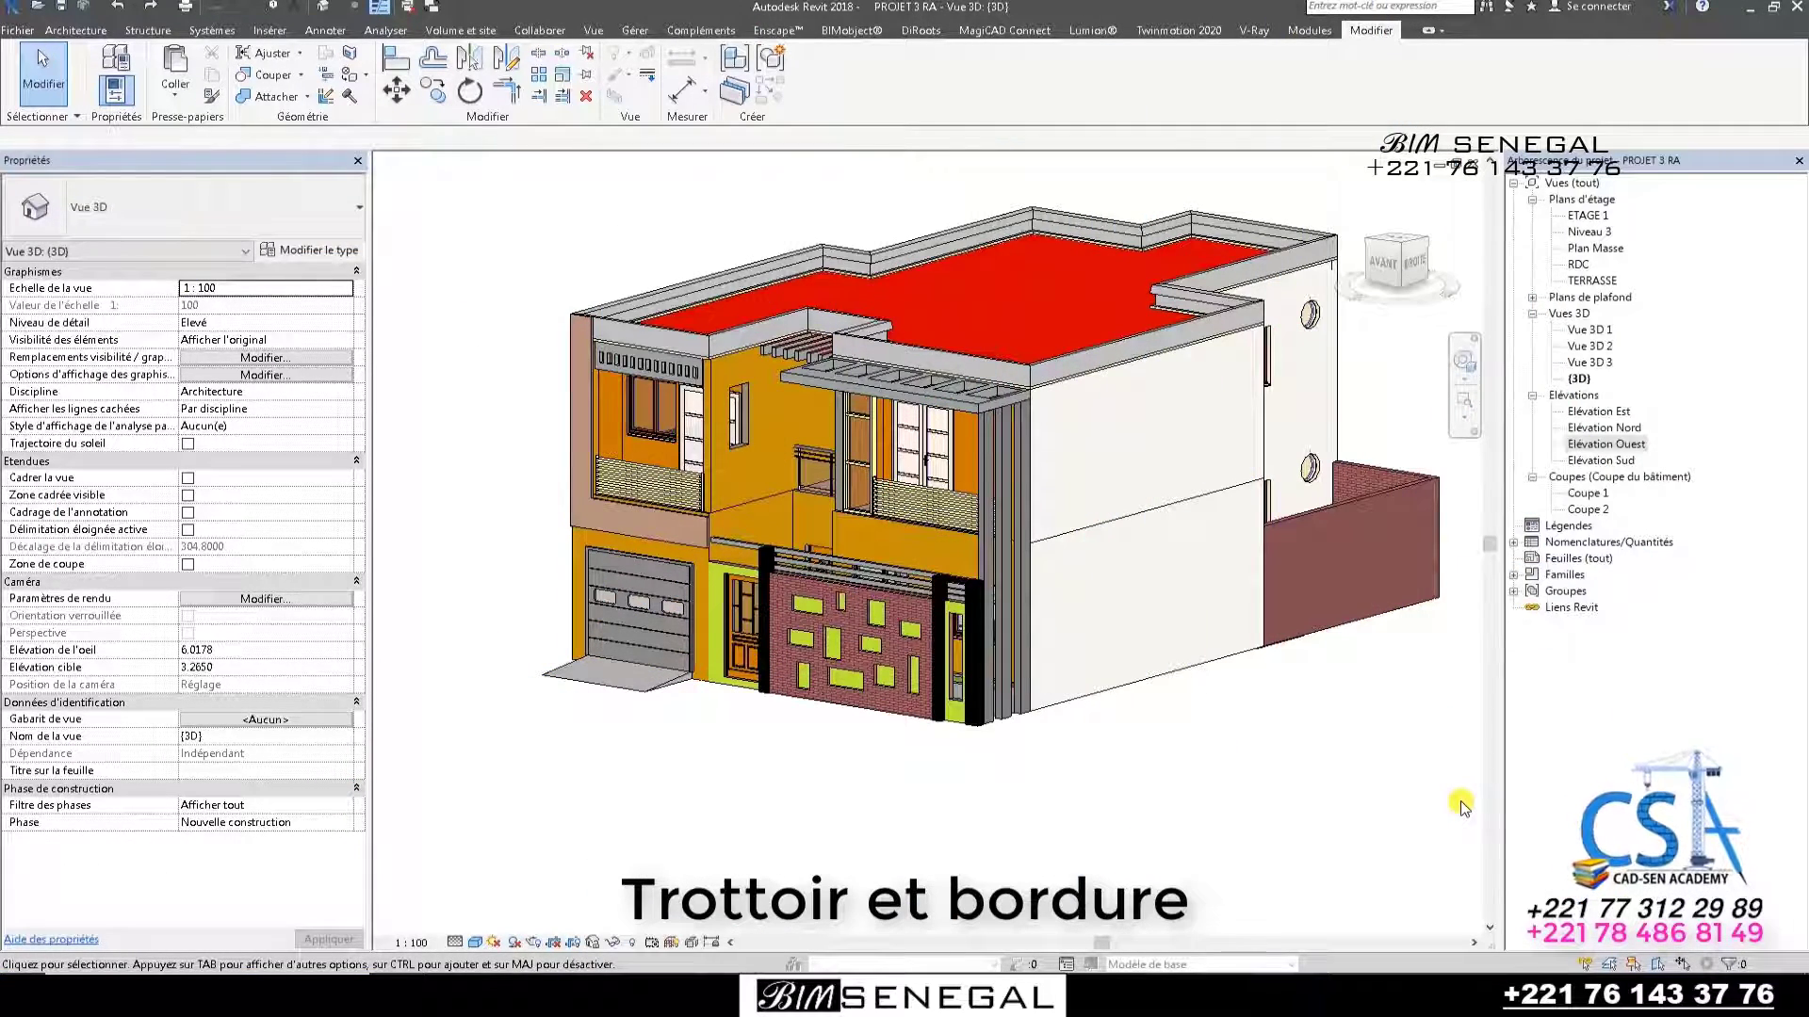
Open the RDC floor plan to work on the front entrance area.
double_click(1578, 265)
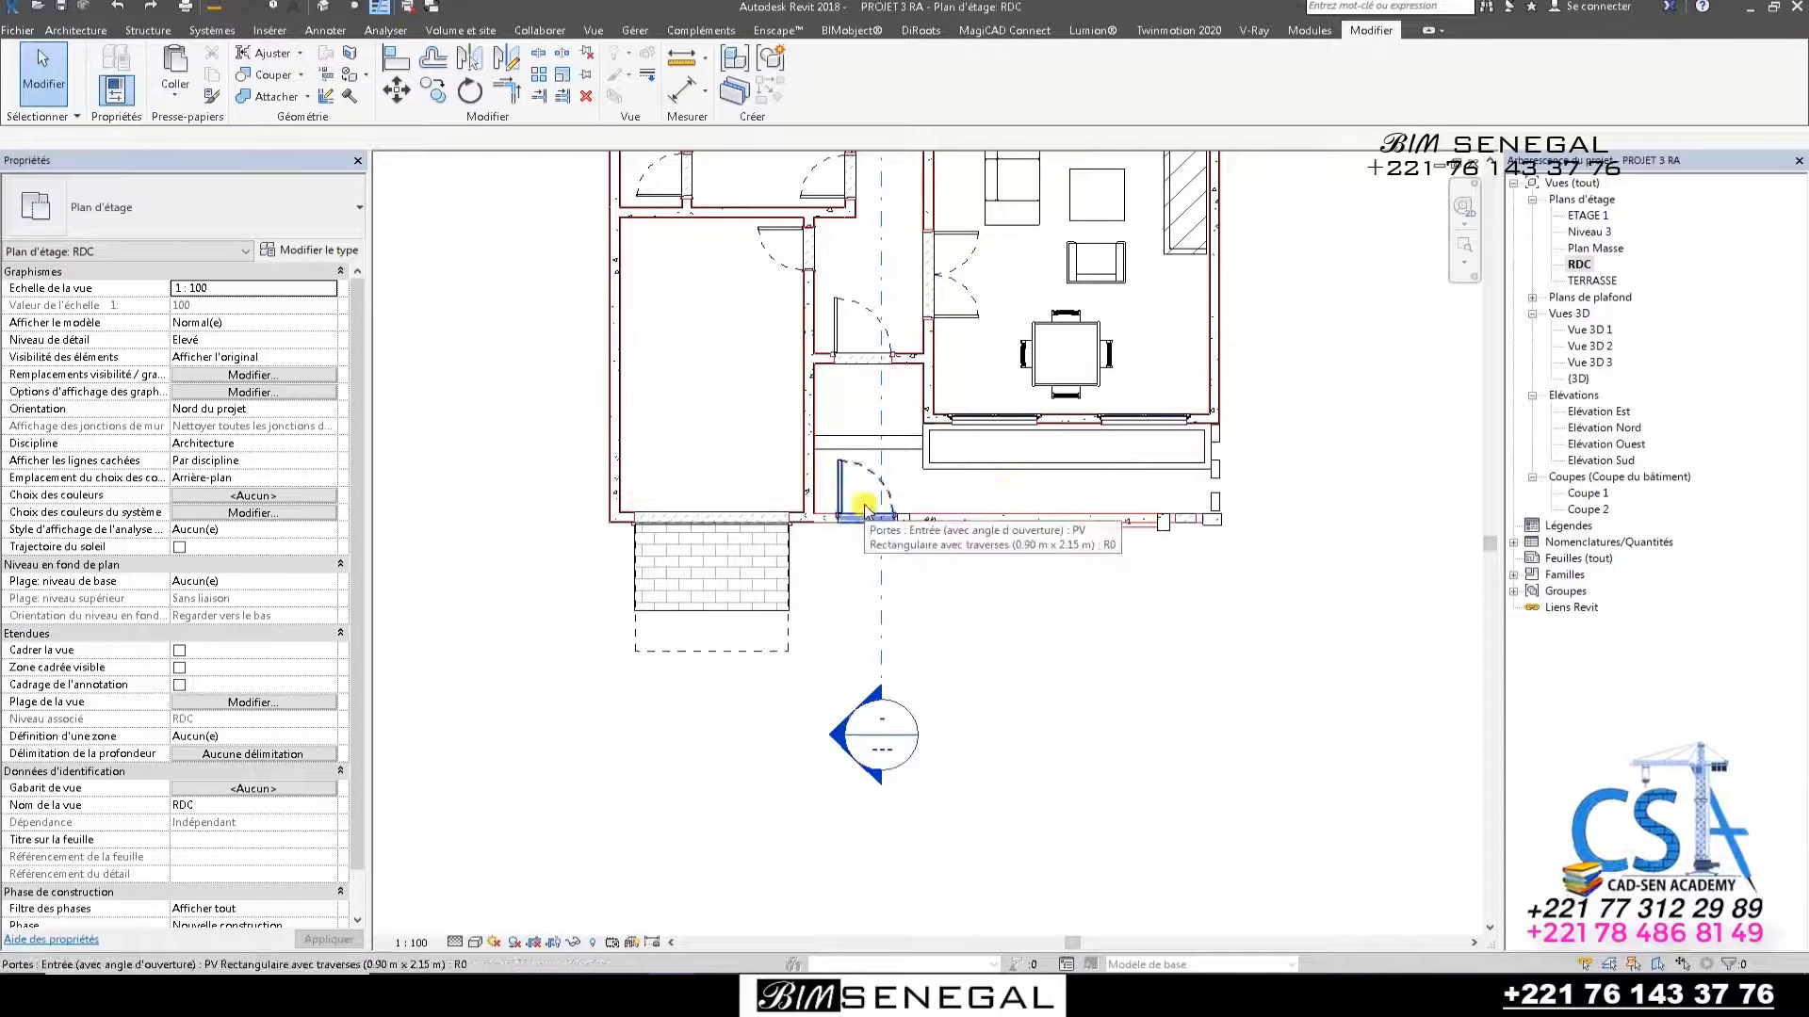
scroll(553, 542, up, 1)
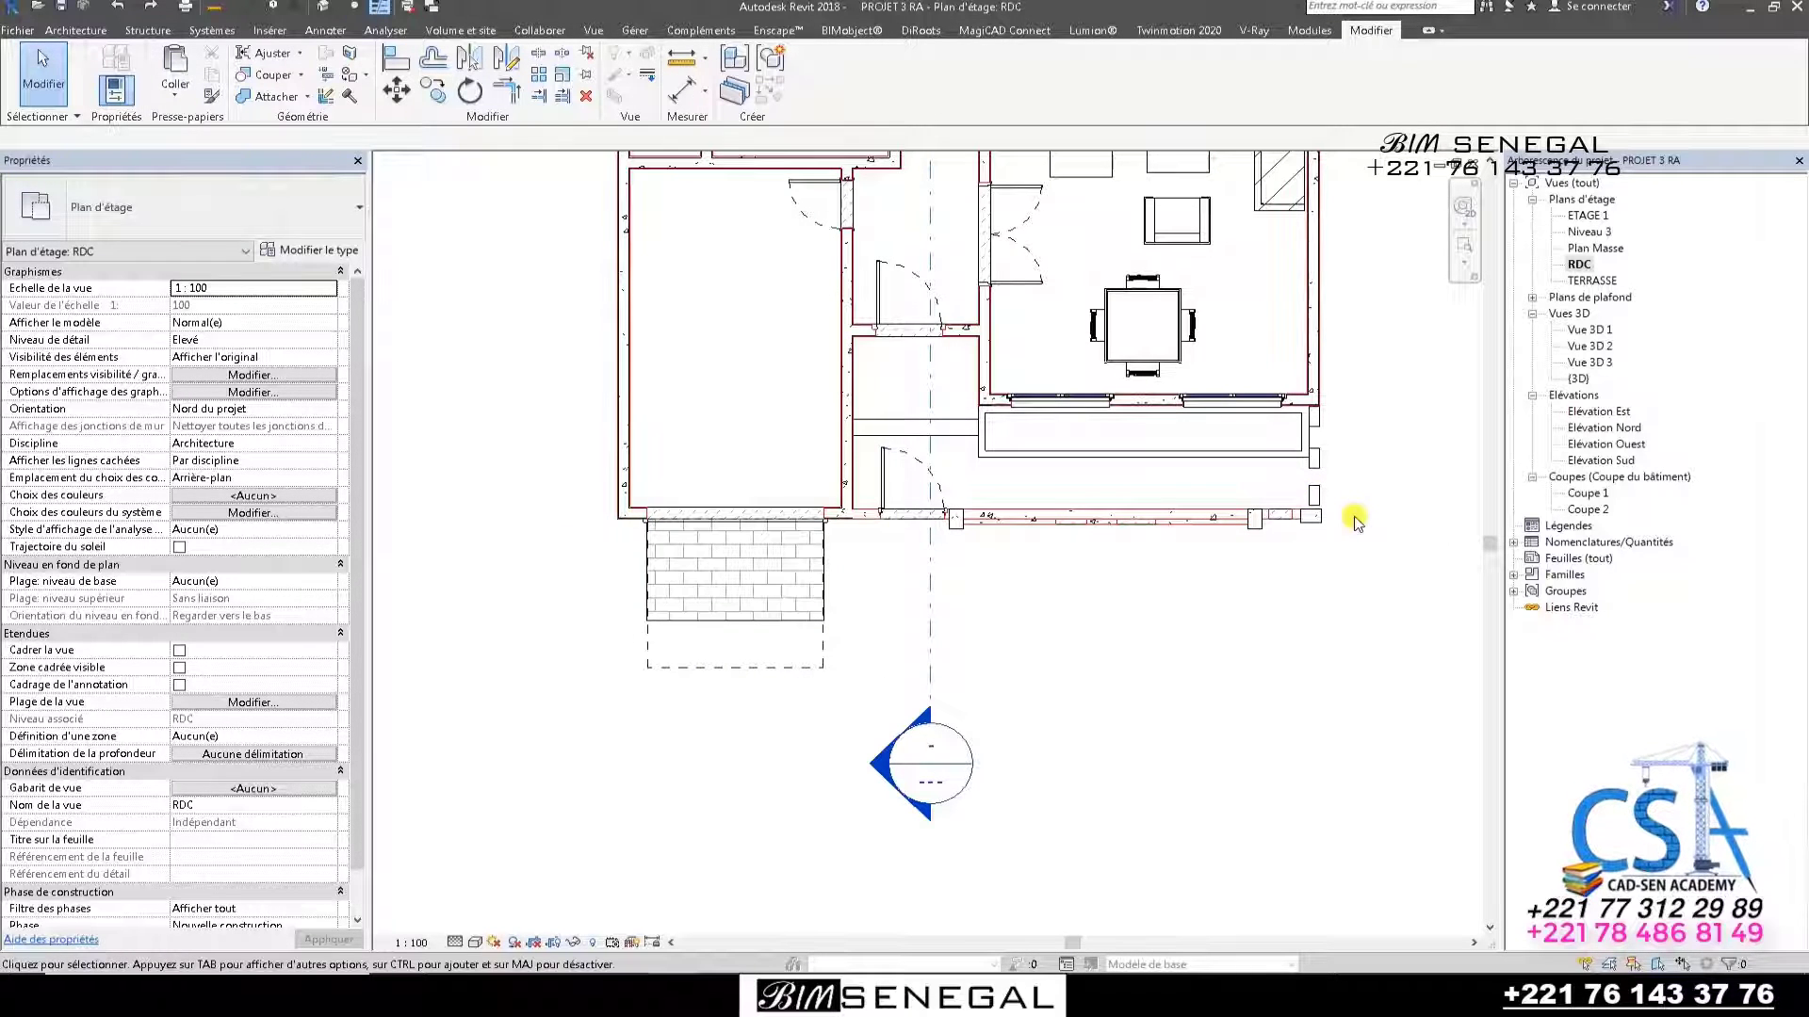
scroll(919, 537, up, 2)
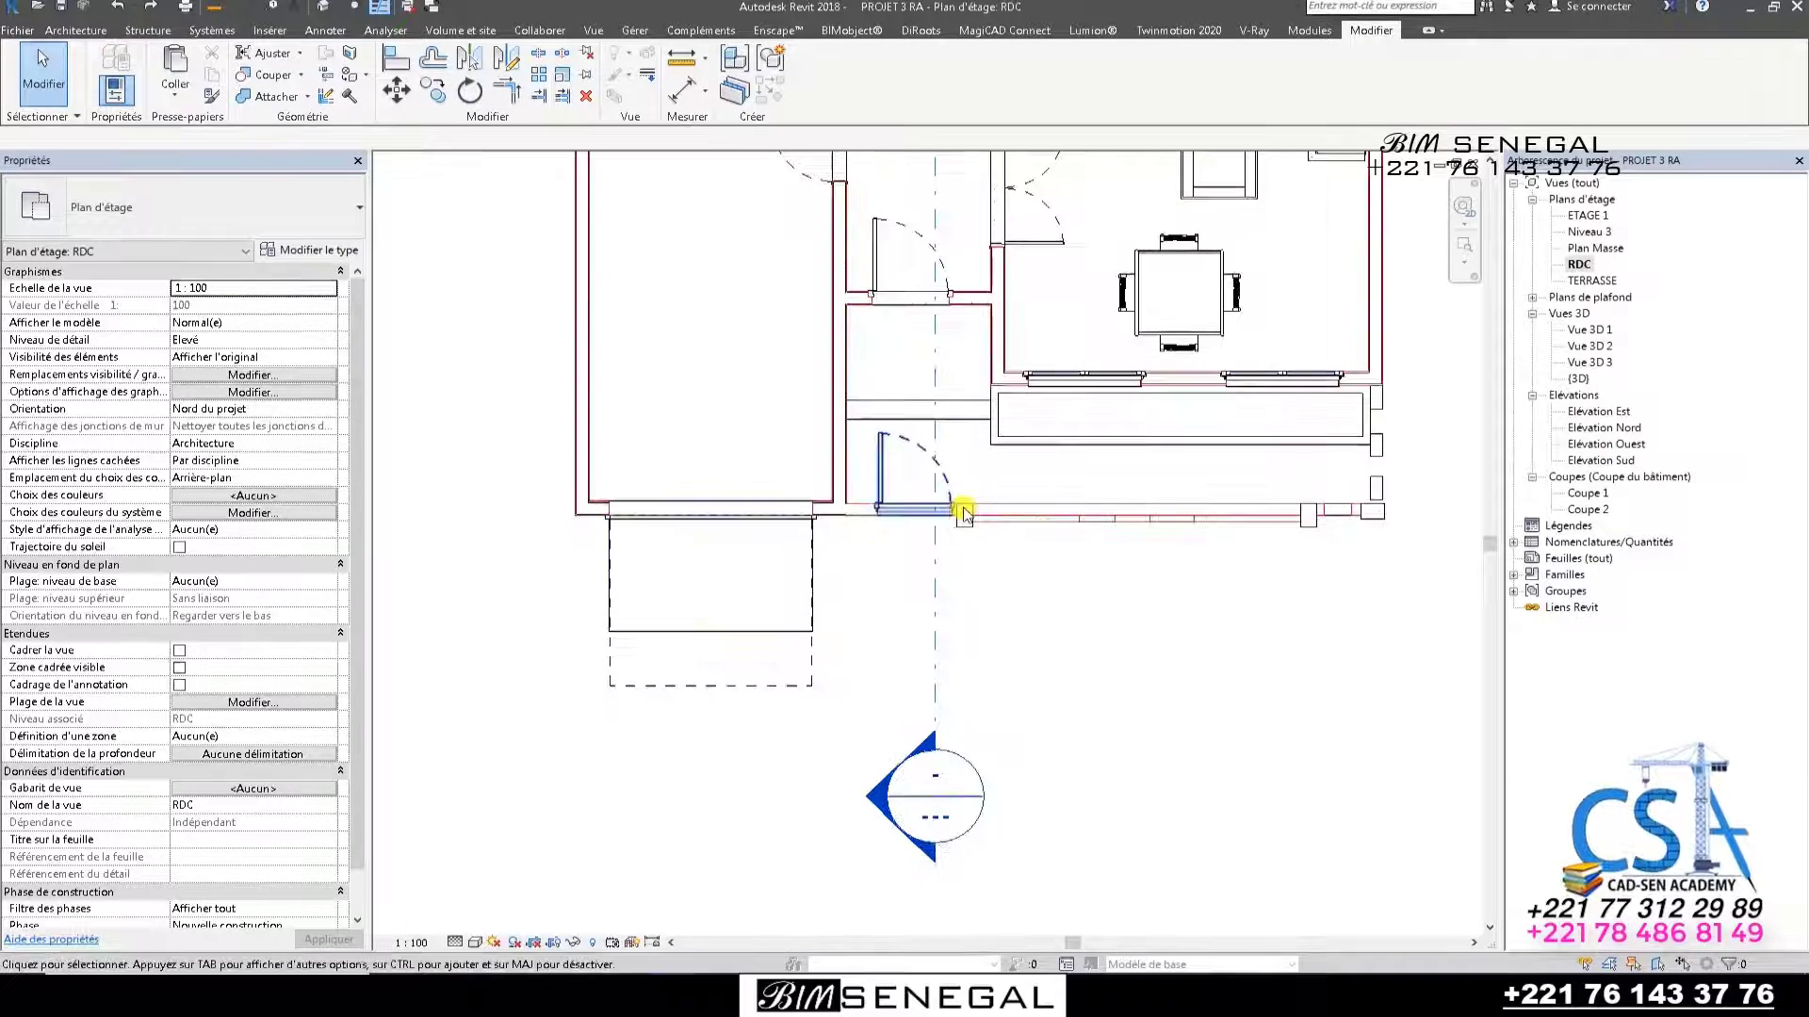
Start an architectural floor and duplicate the Poutrelles floor type under the name Trottoire.
click(85, 31)
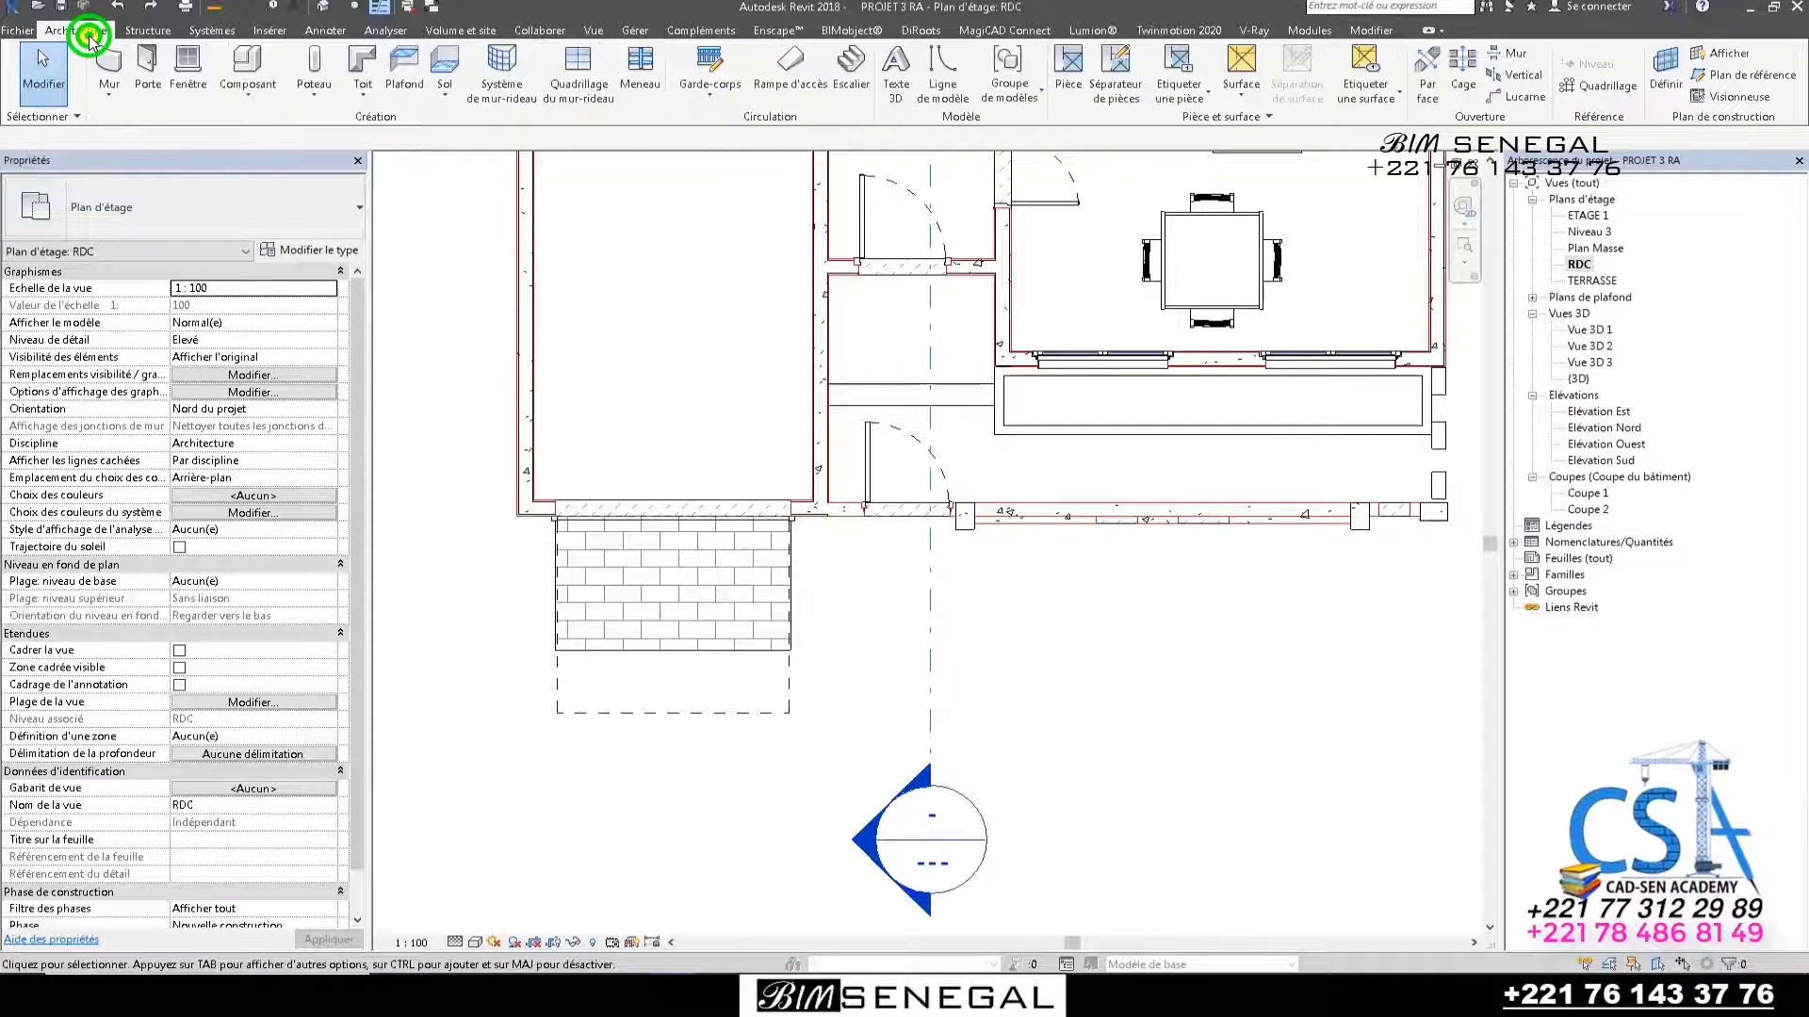
click(450, 97)
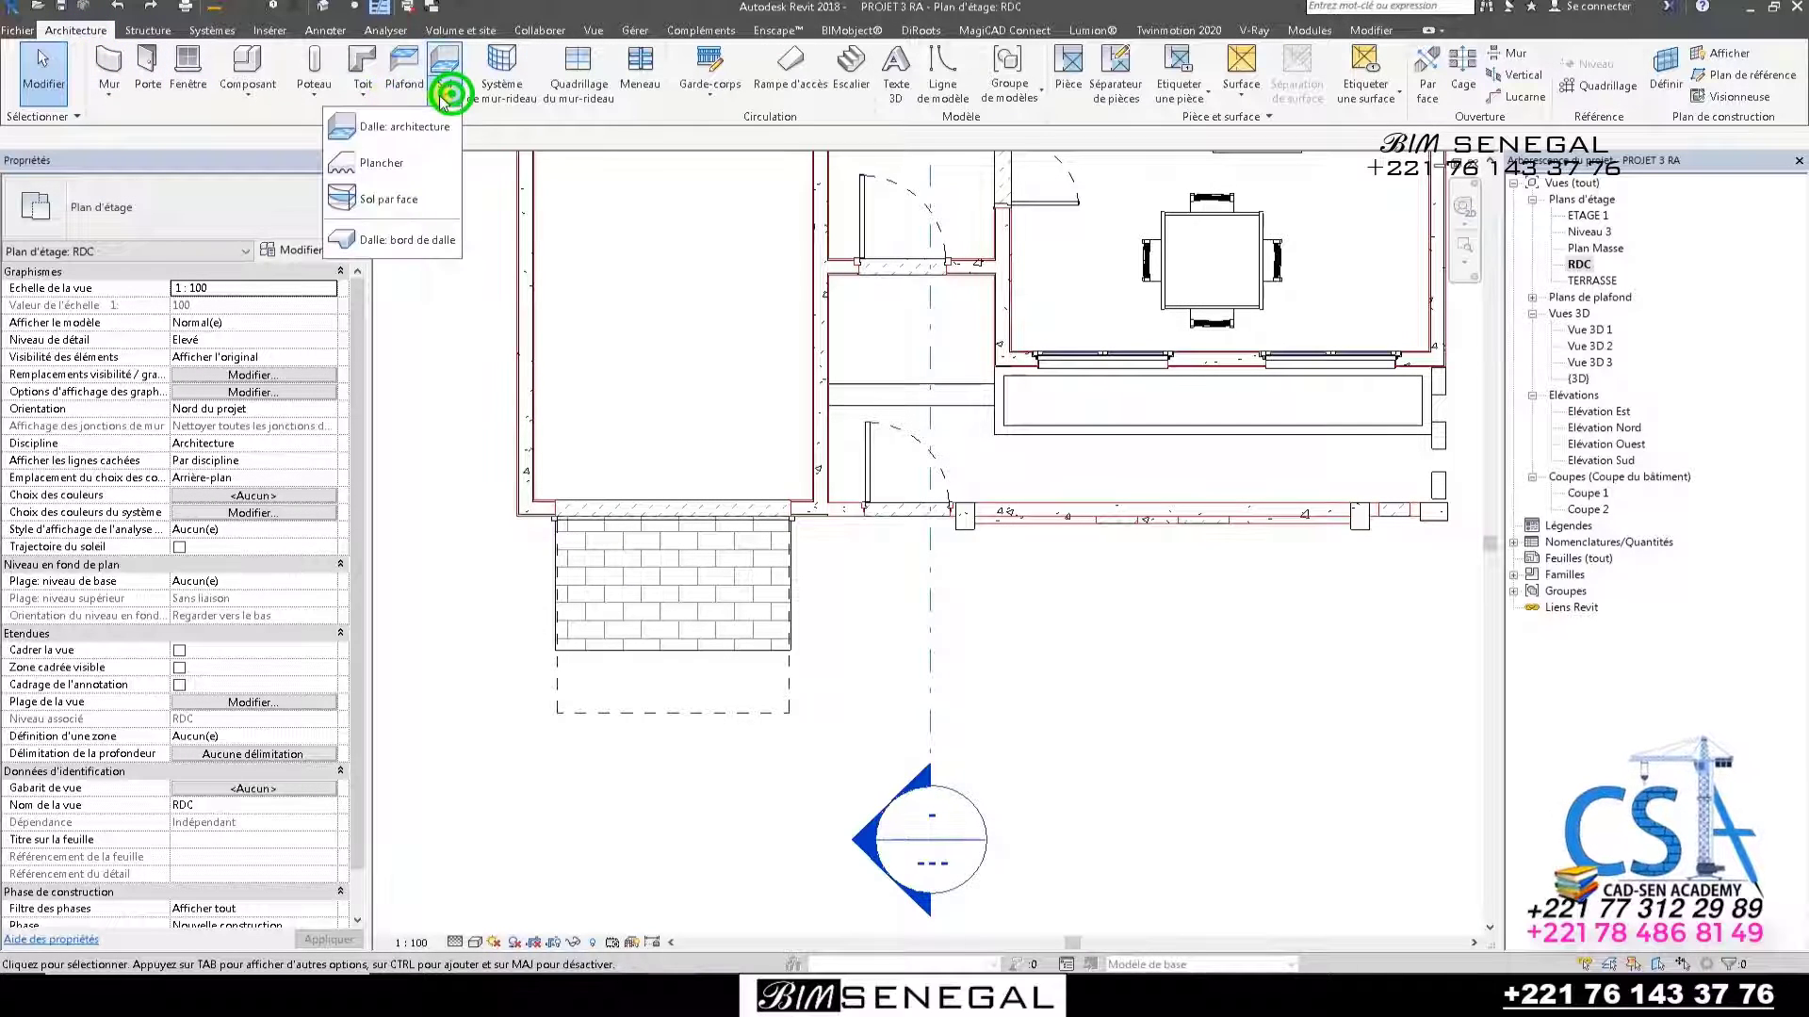
click(412, 125)
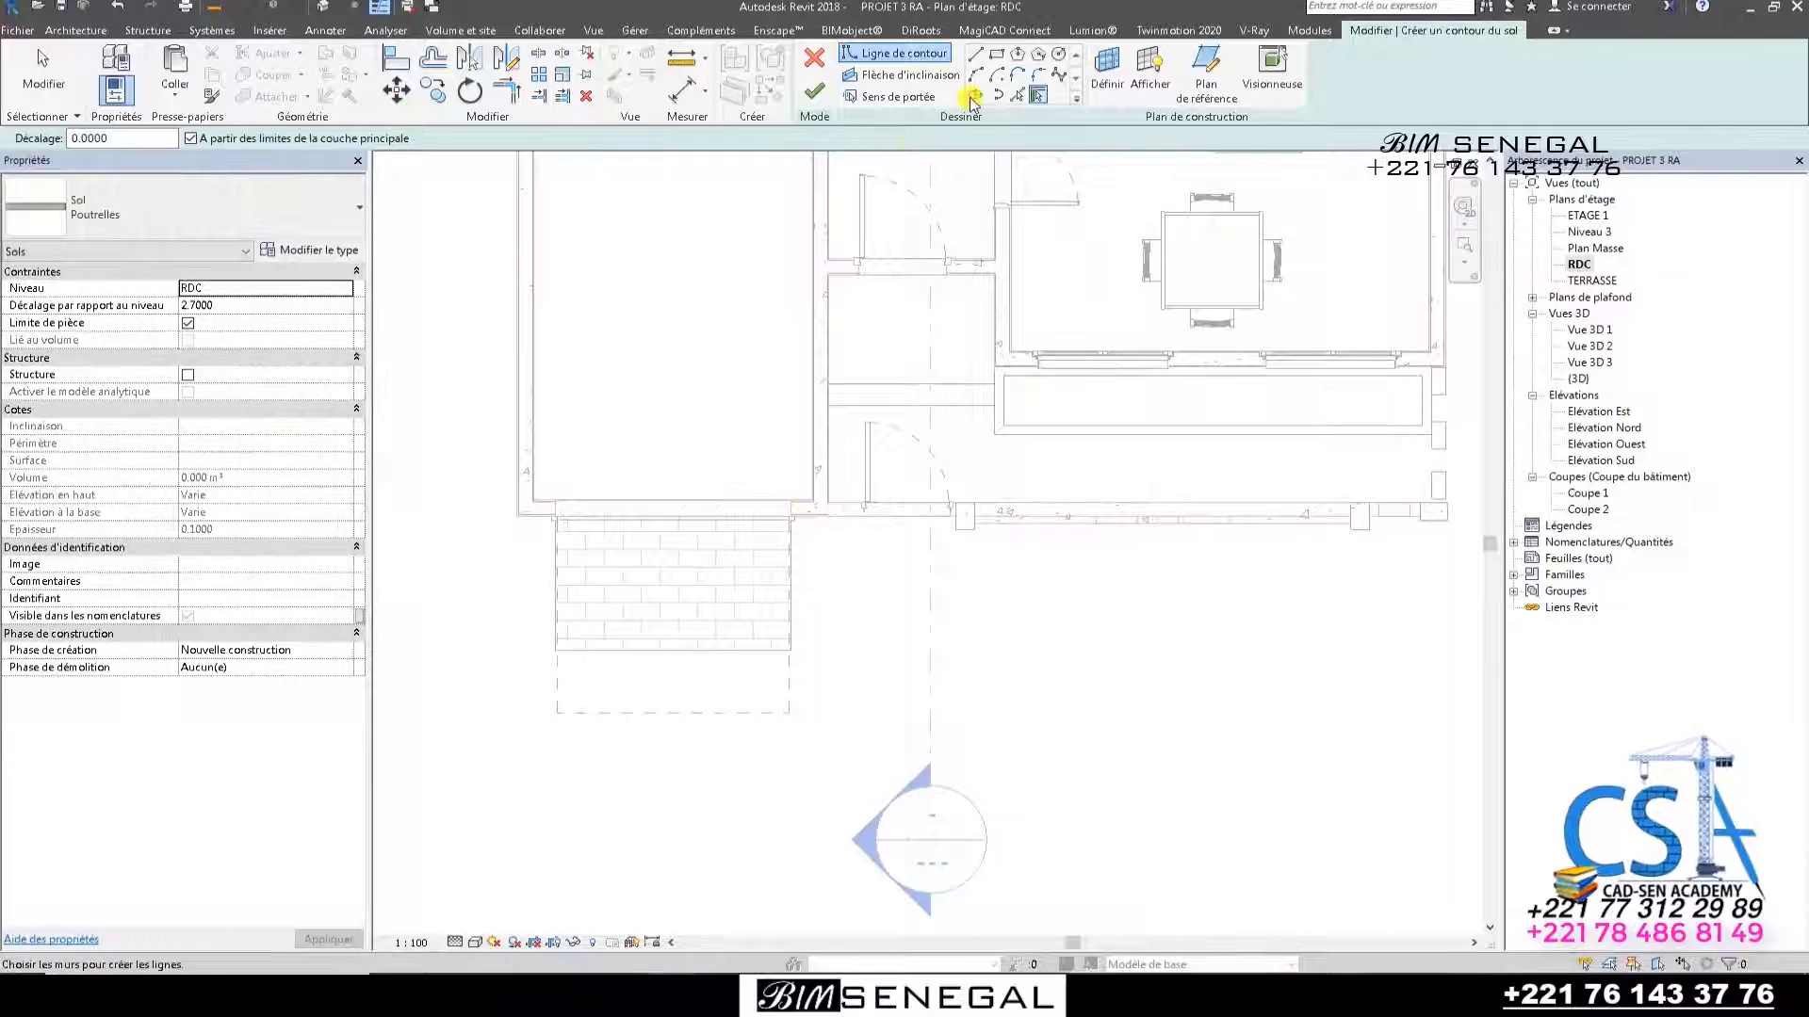
click(301, 251)
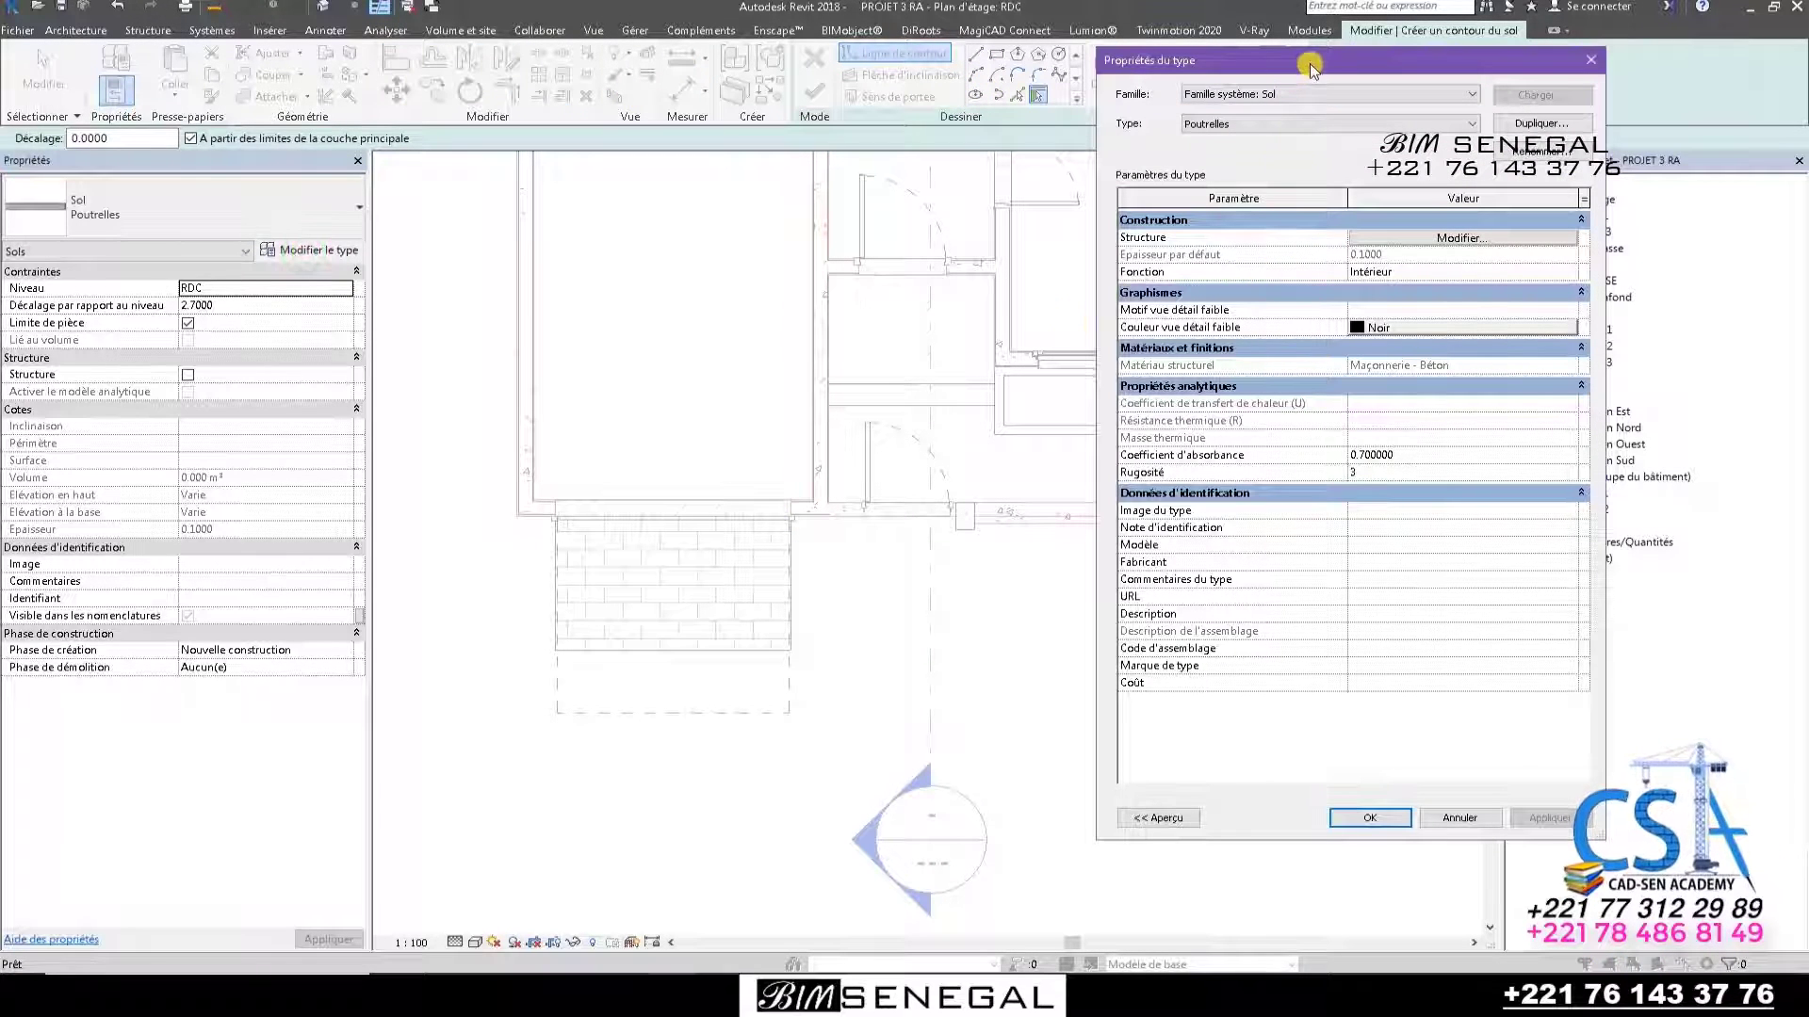
drag(1310, 64, 612, 88)
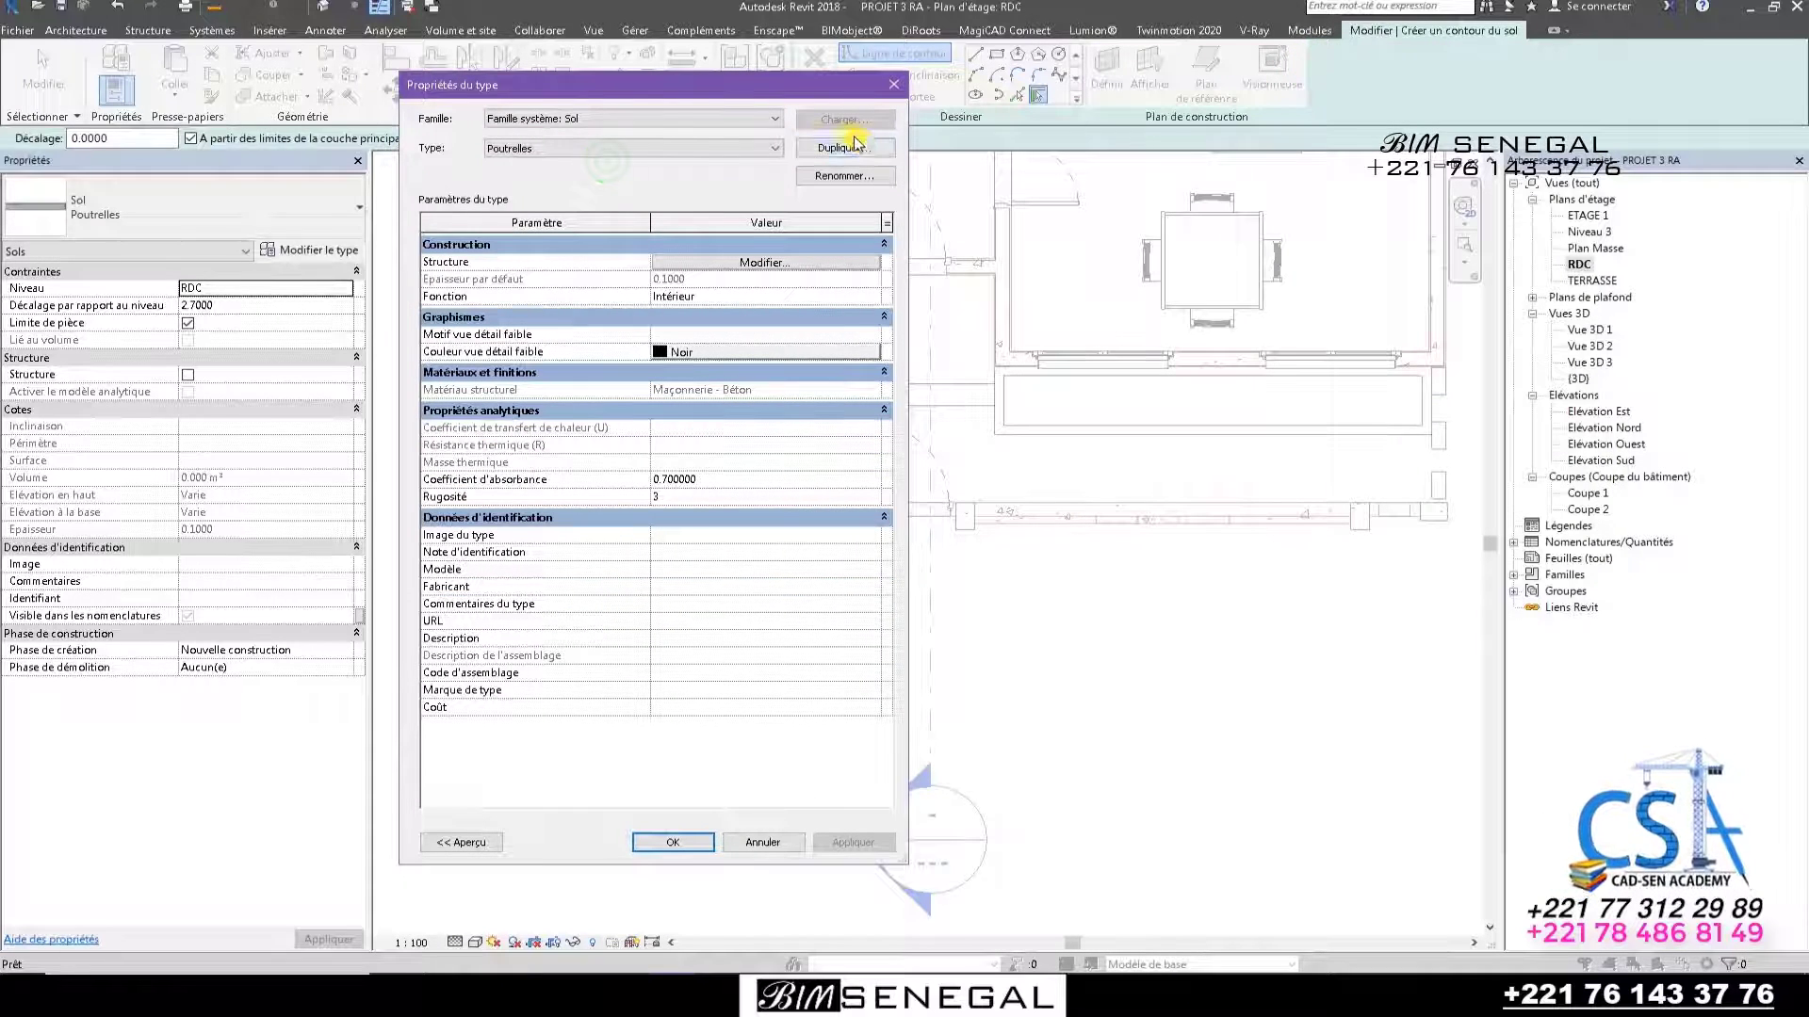
click(860, 146)
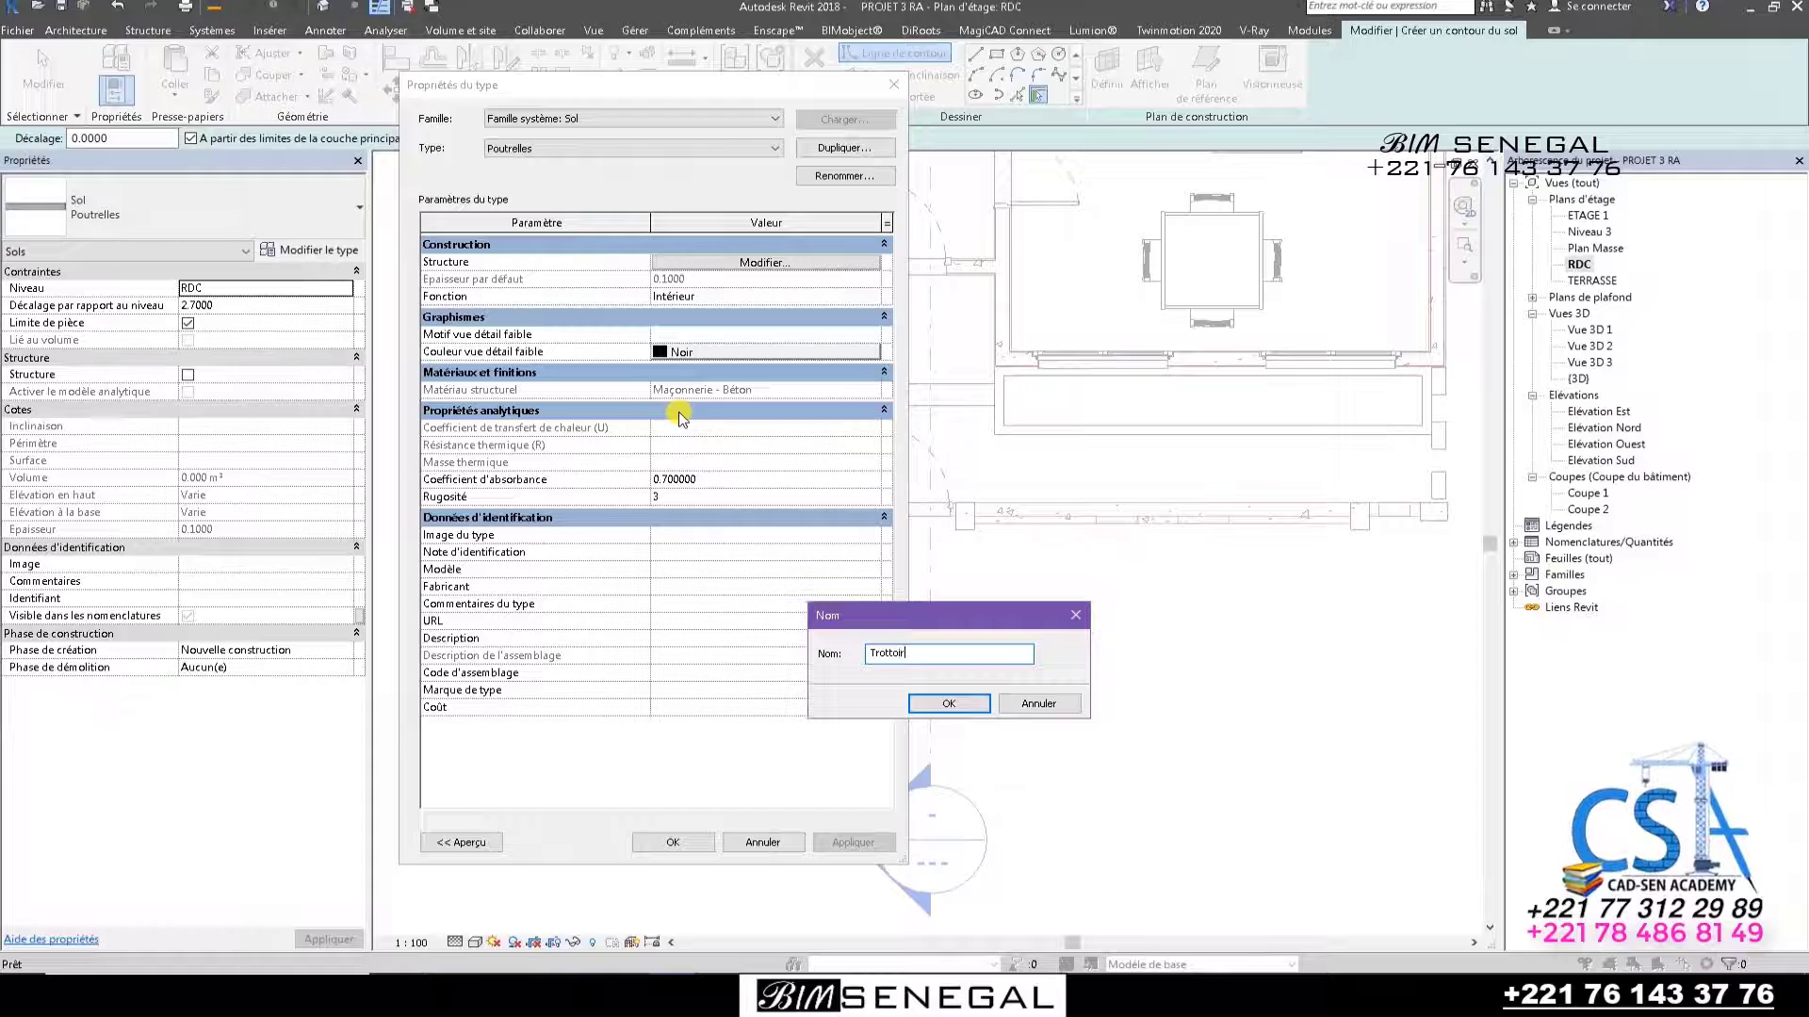
click(950, 705)
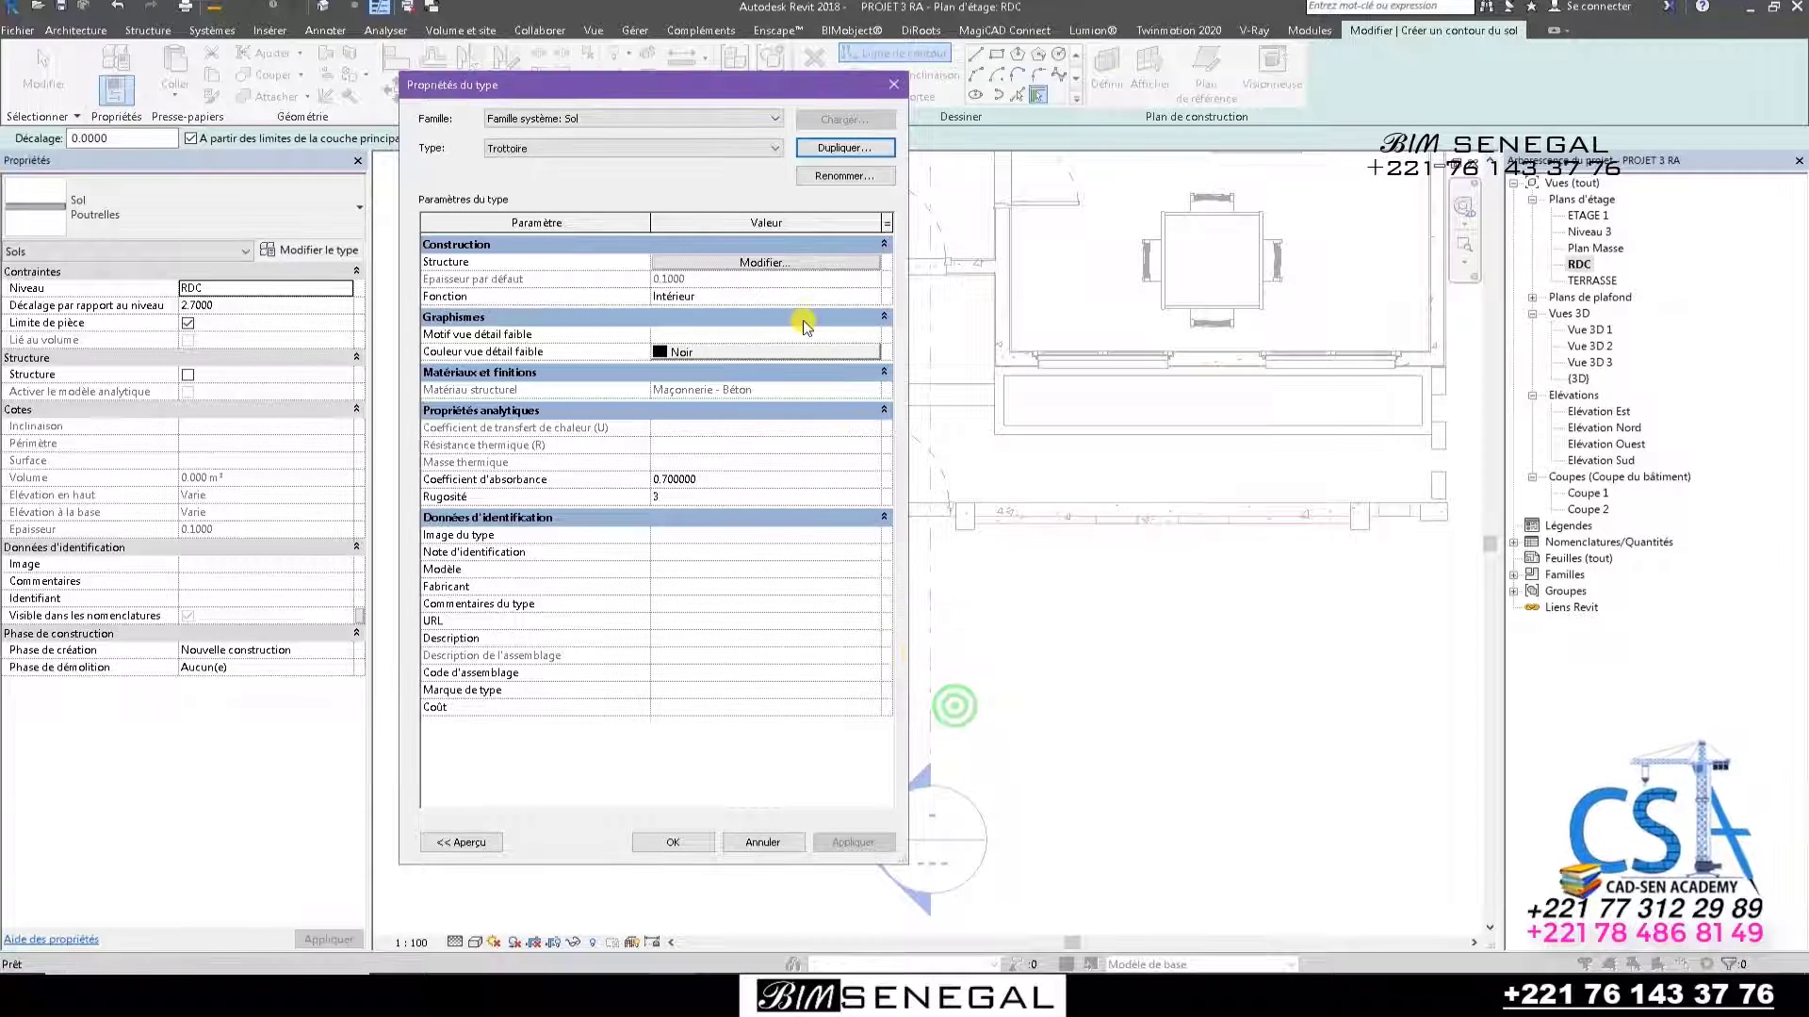
Set the structural layer thickness of the Trottoire floor type to 0.15 m.
click(783, 264)
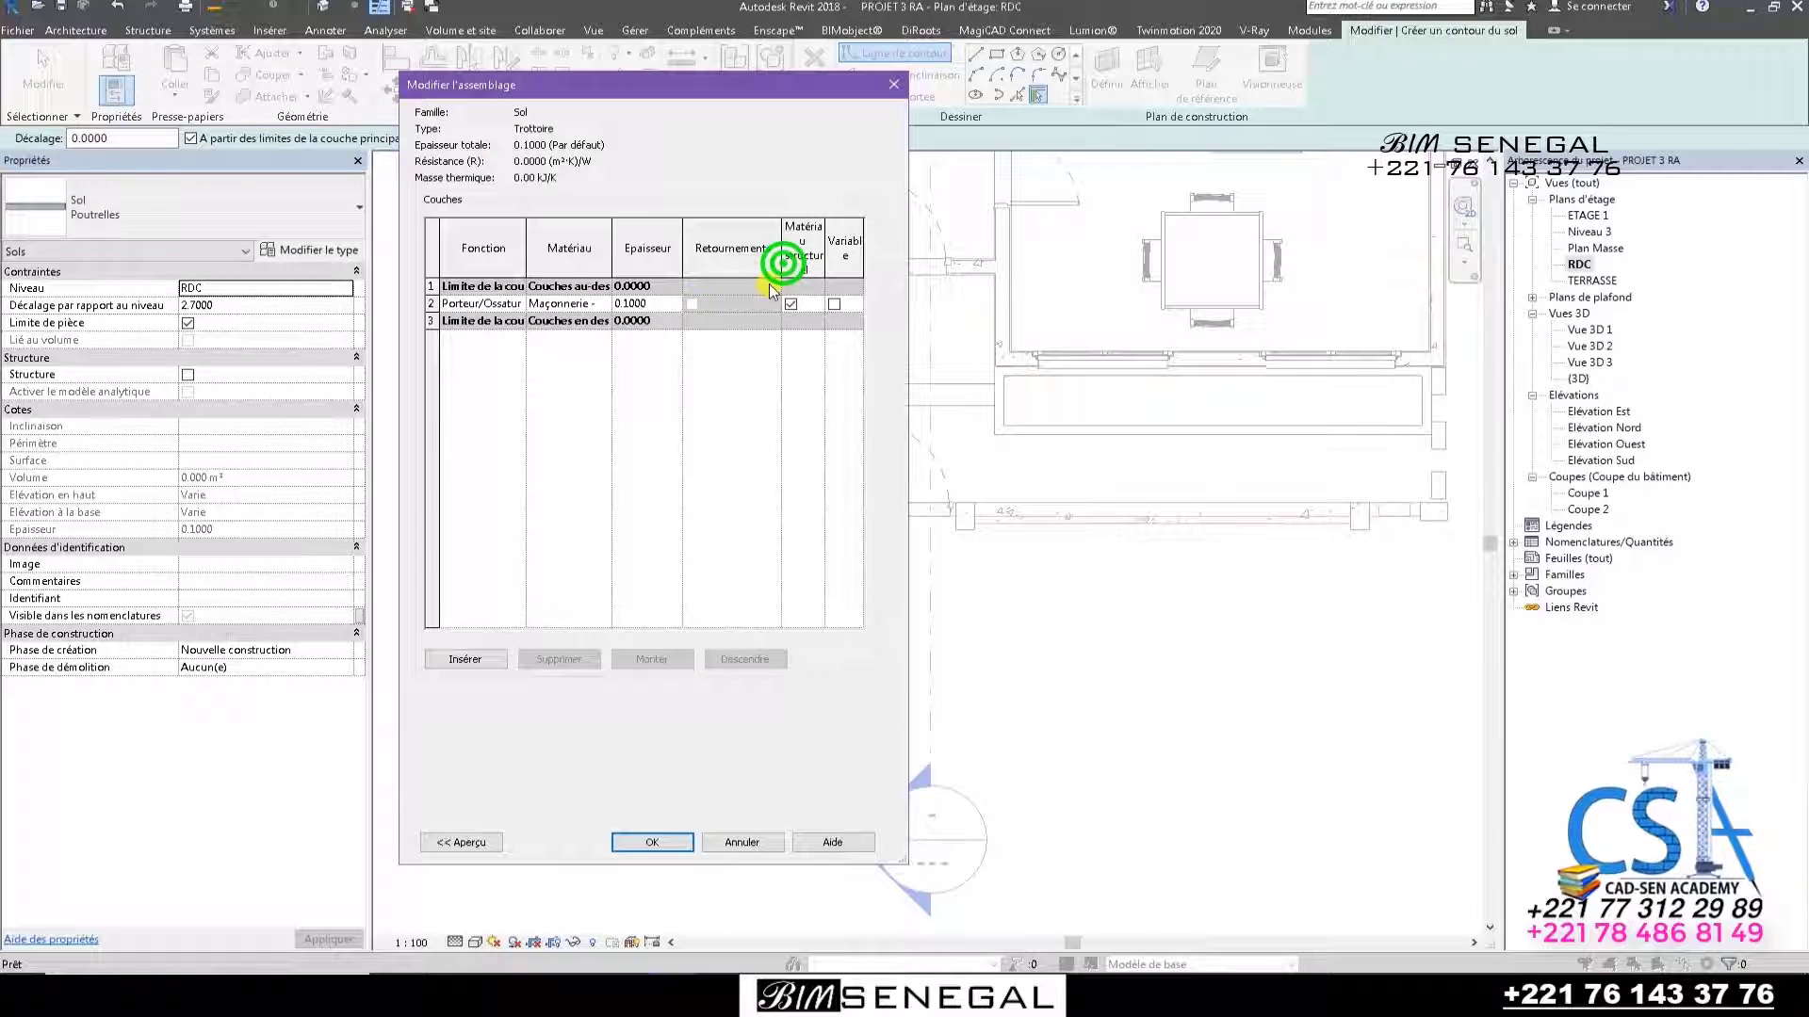
click(667, 303)
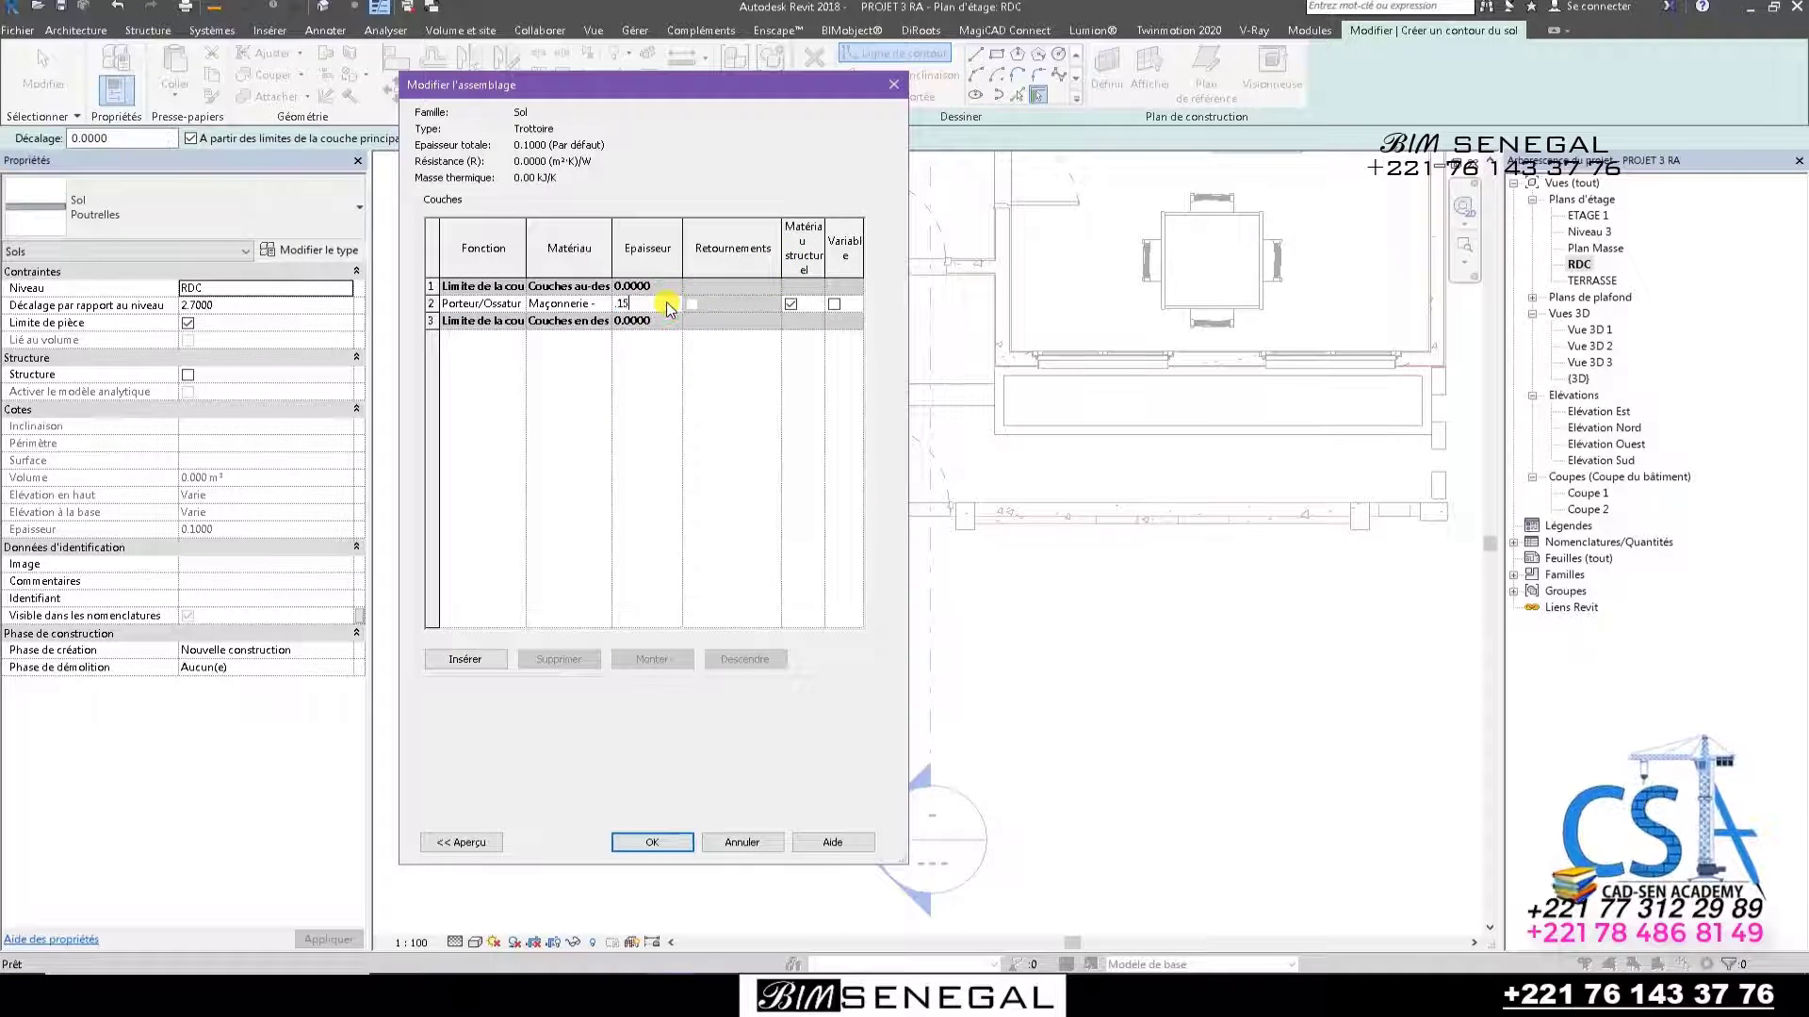
click(651, 842)
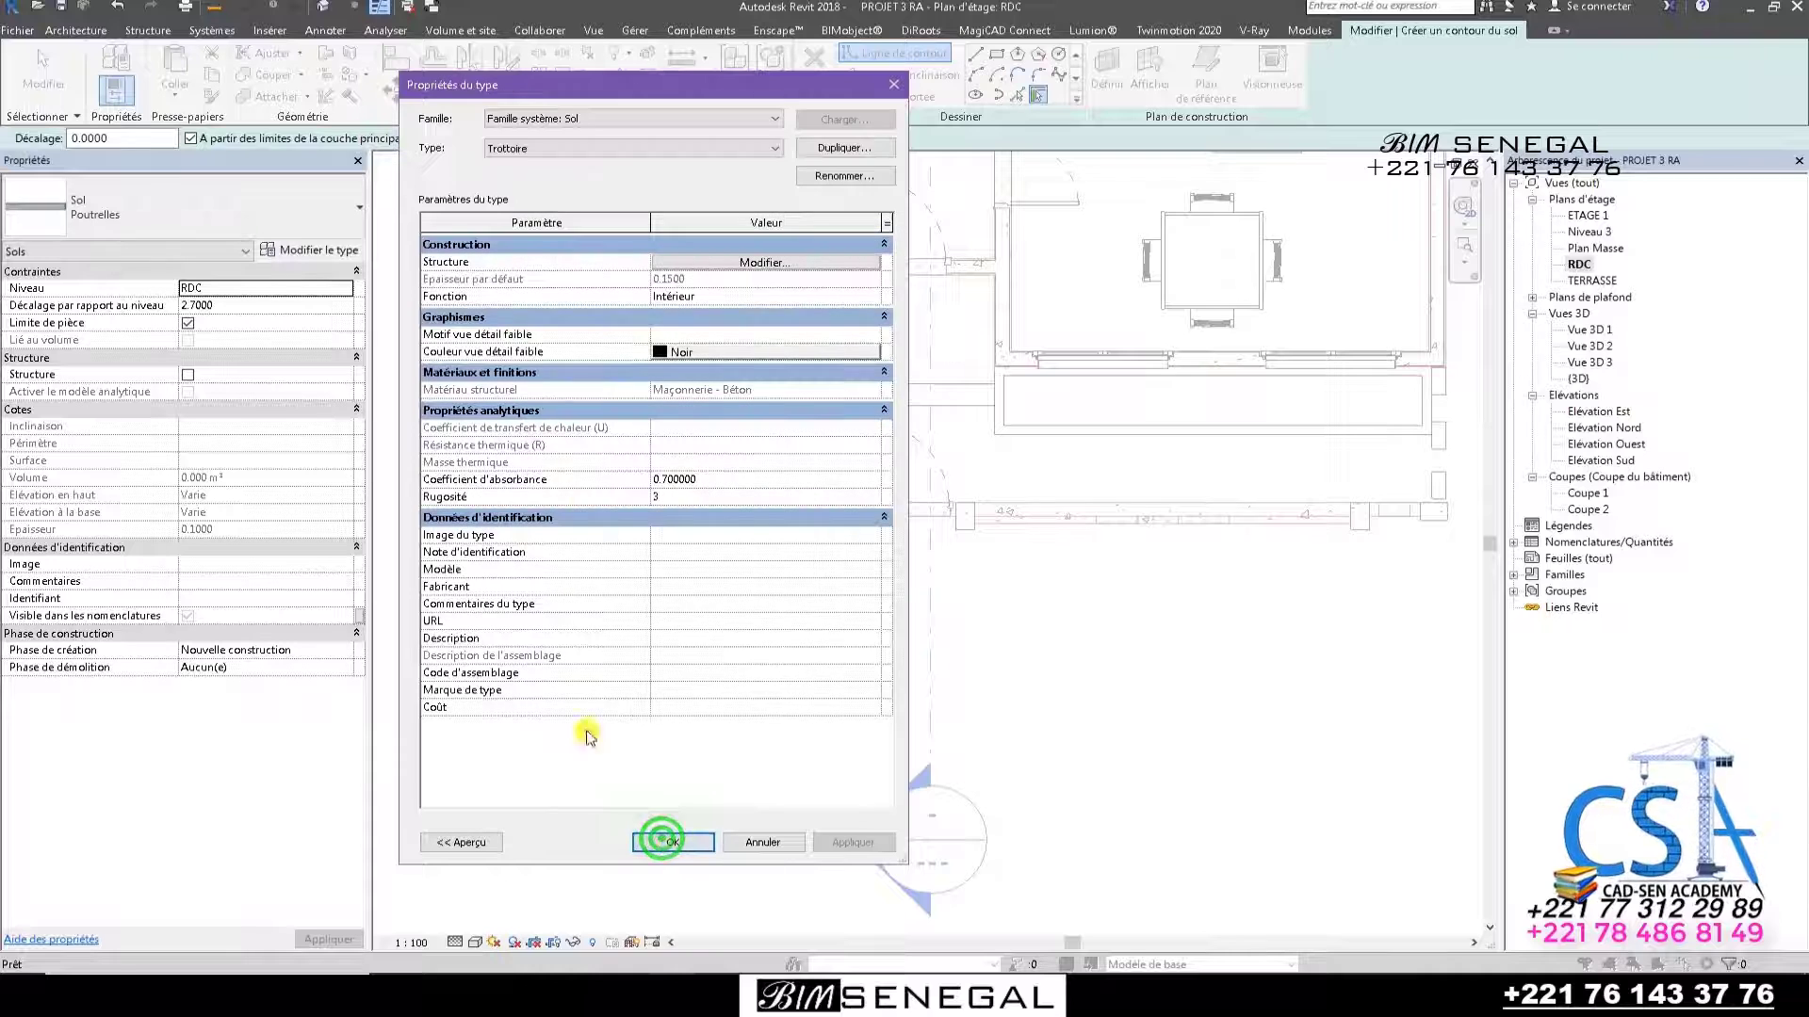
click(674, 842)
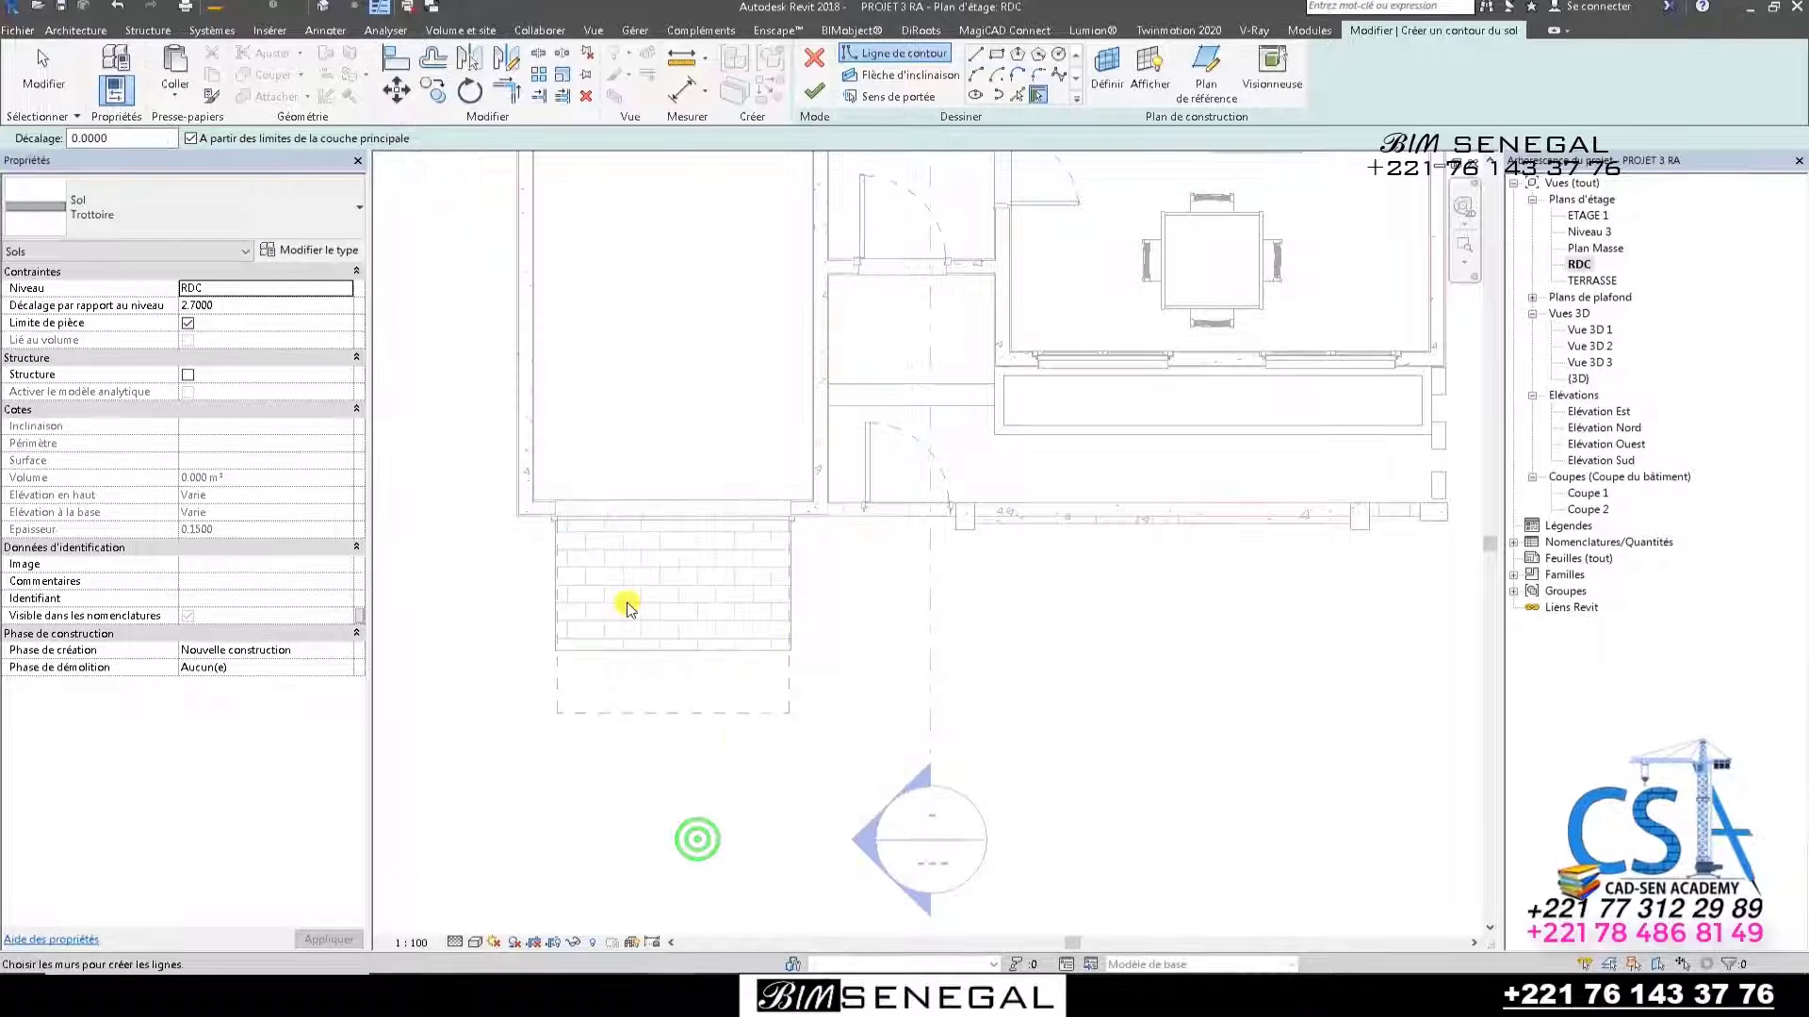
Sketch a rectangular floor boundary along the front wall, from the garage ramp's edge to the far corner of the facade.
scroll(528, 539, down, 1)
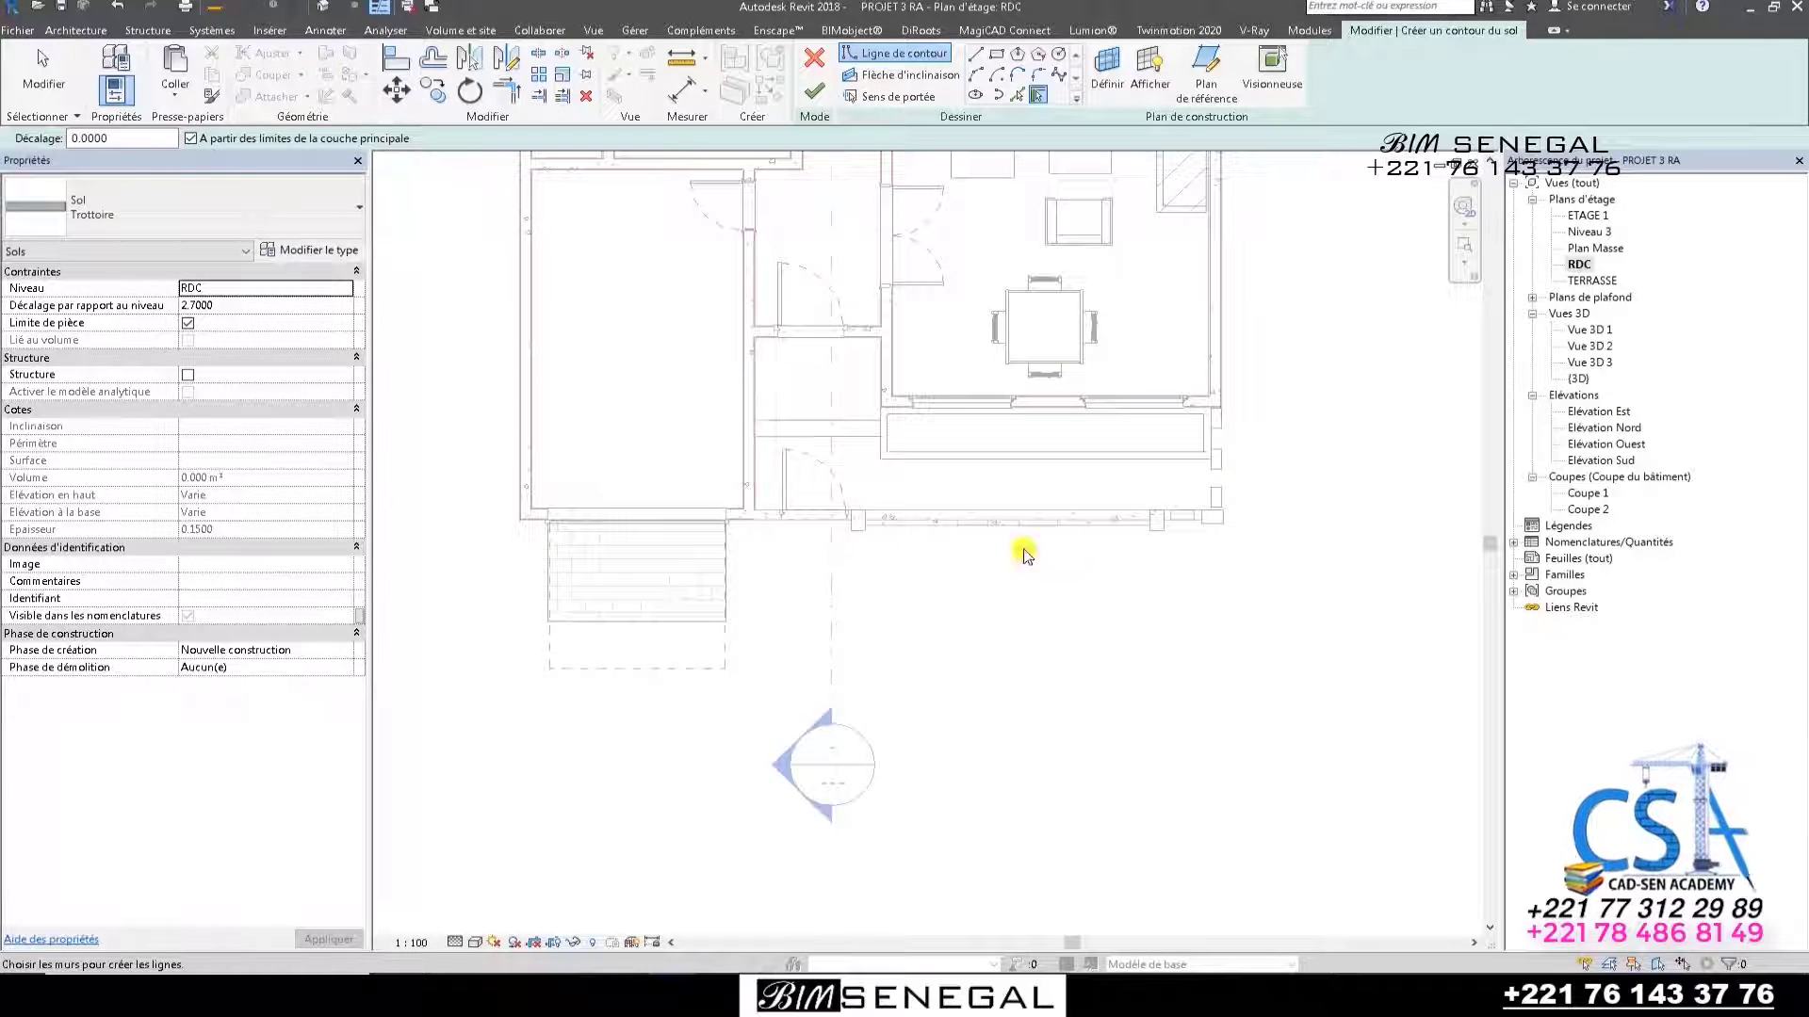
scroll(1112, 541, up, 1)
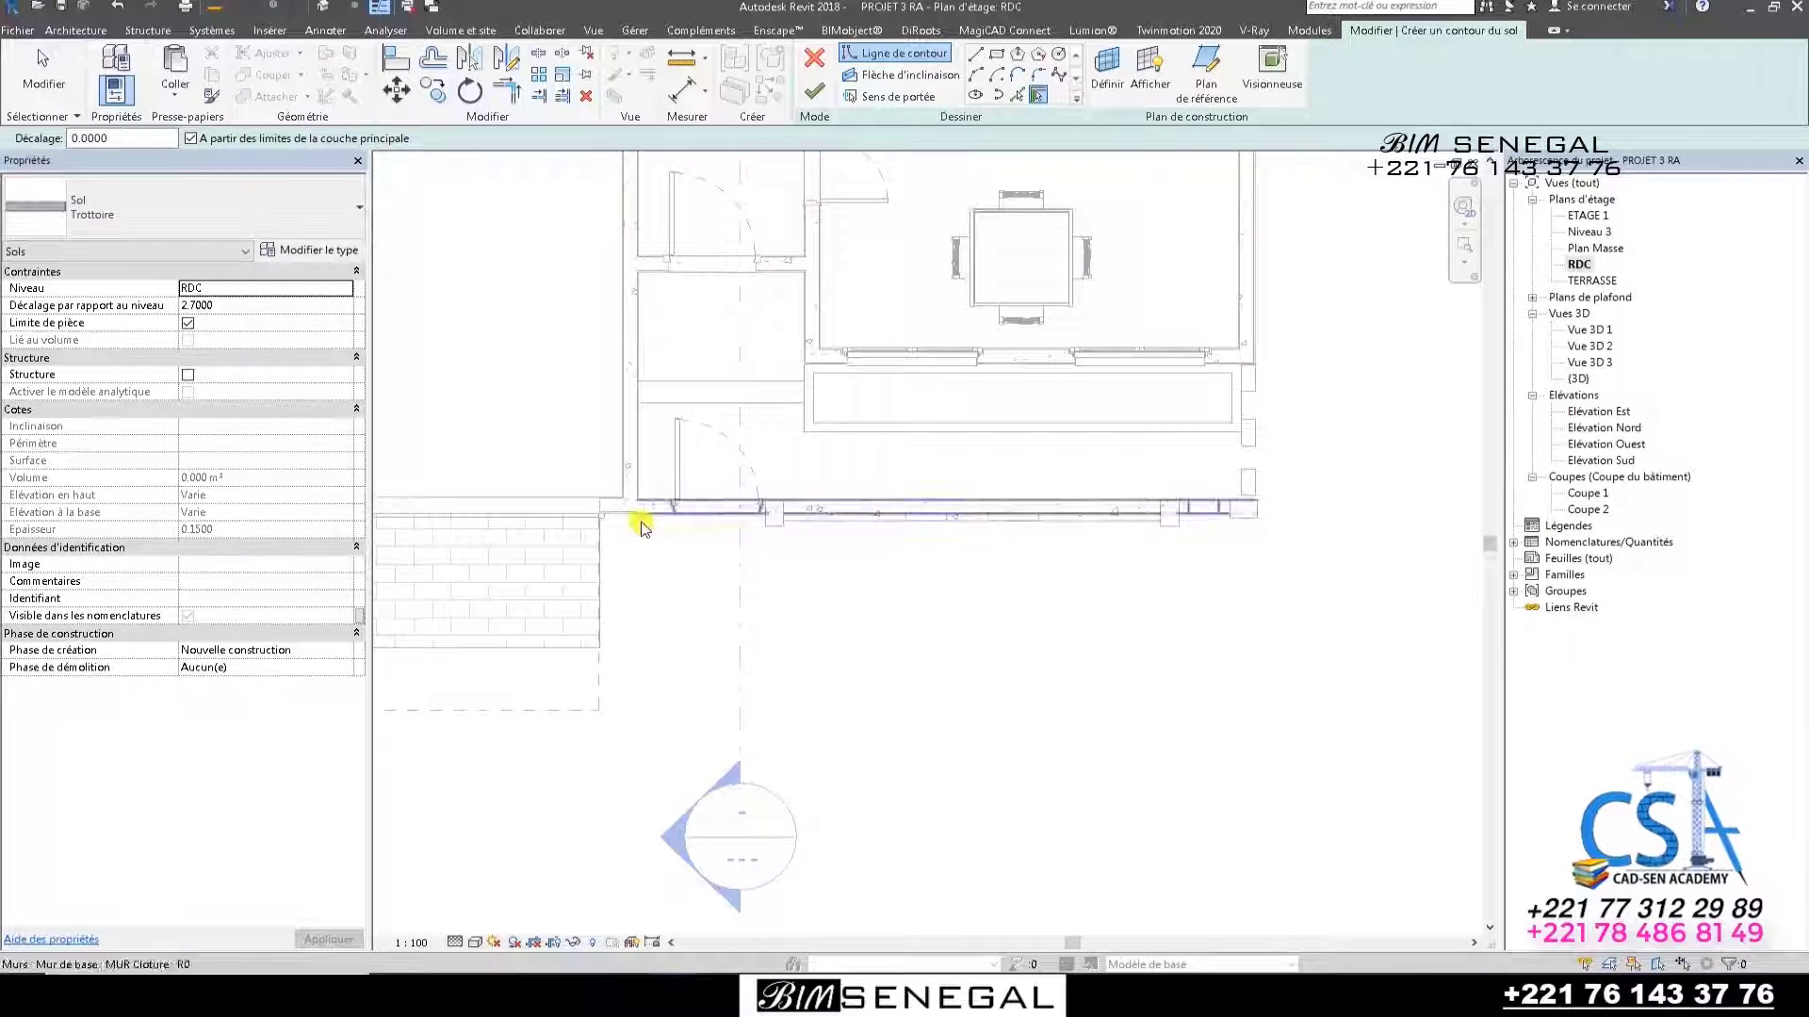
scroll(969, 726, down, 2)
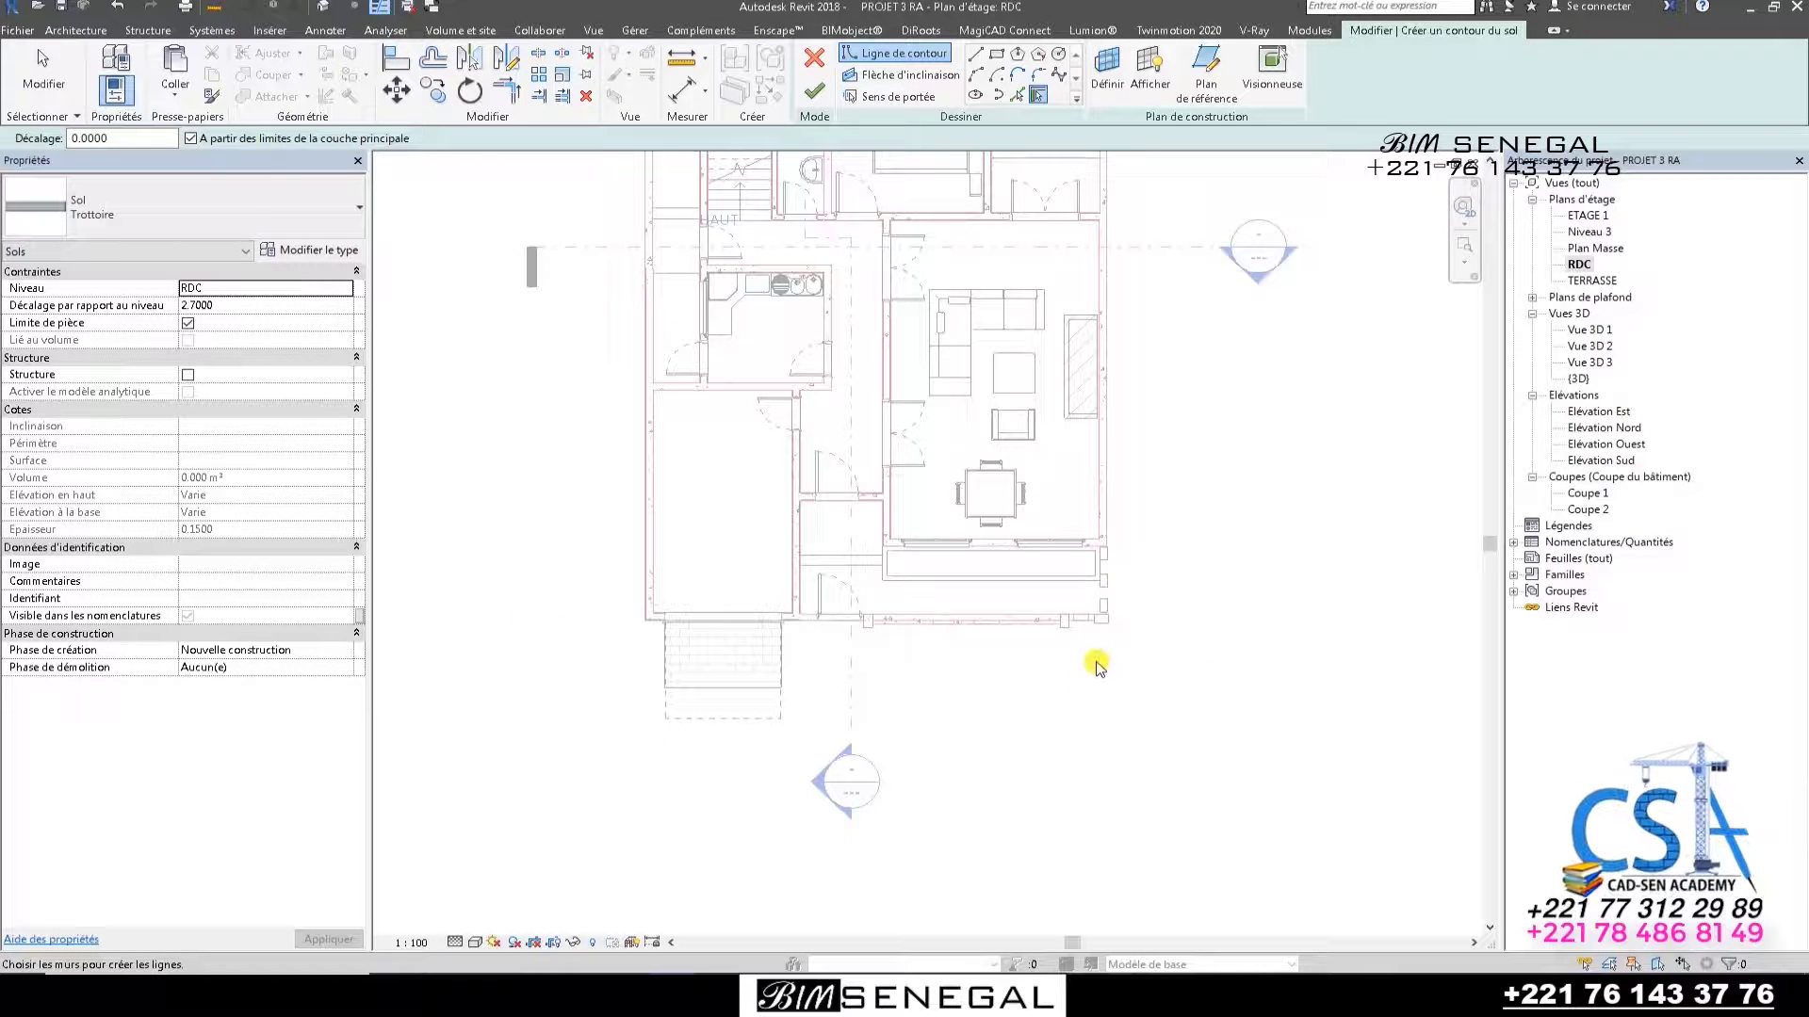
scroll(1096, 665, up, 2)
scroll(525, 668, up, 1)
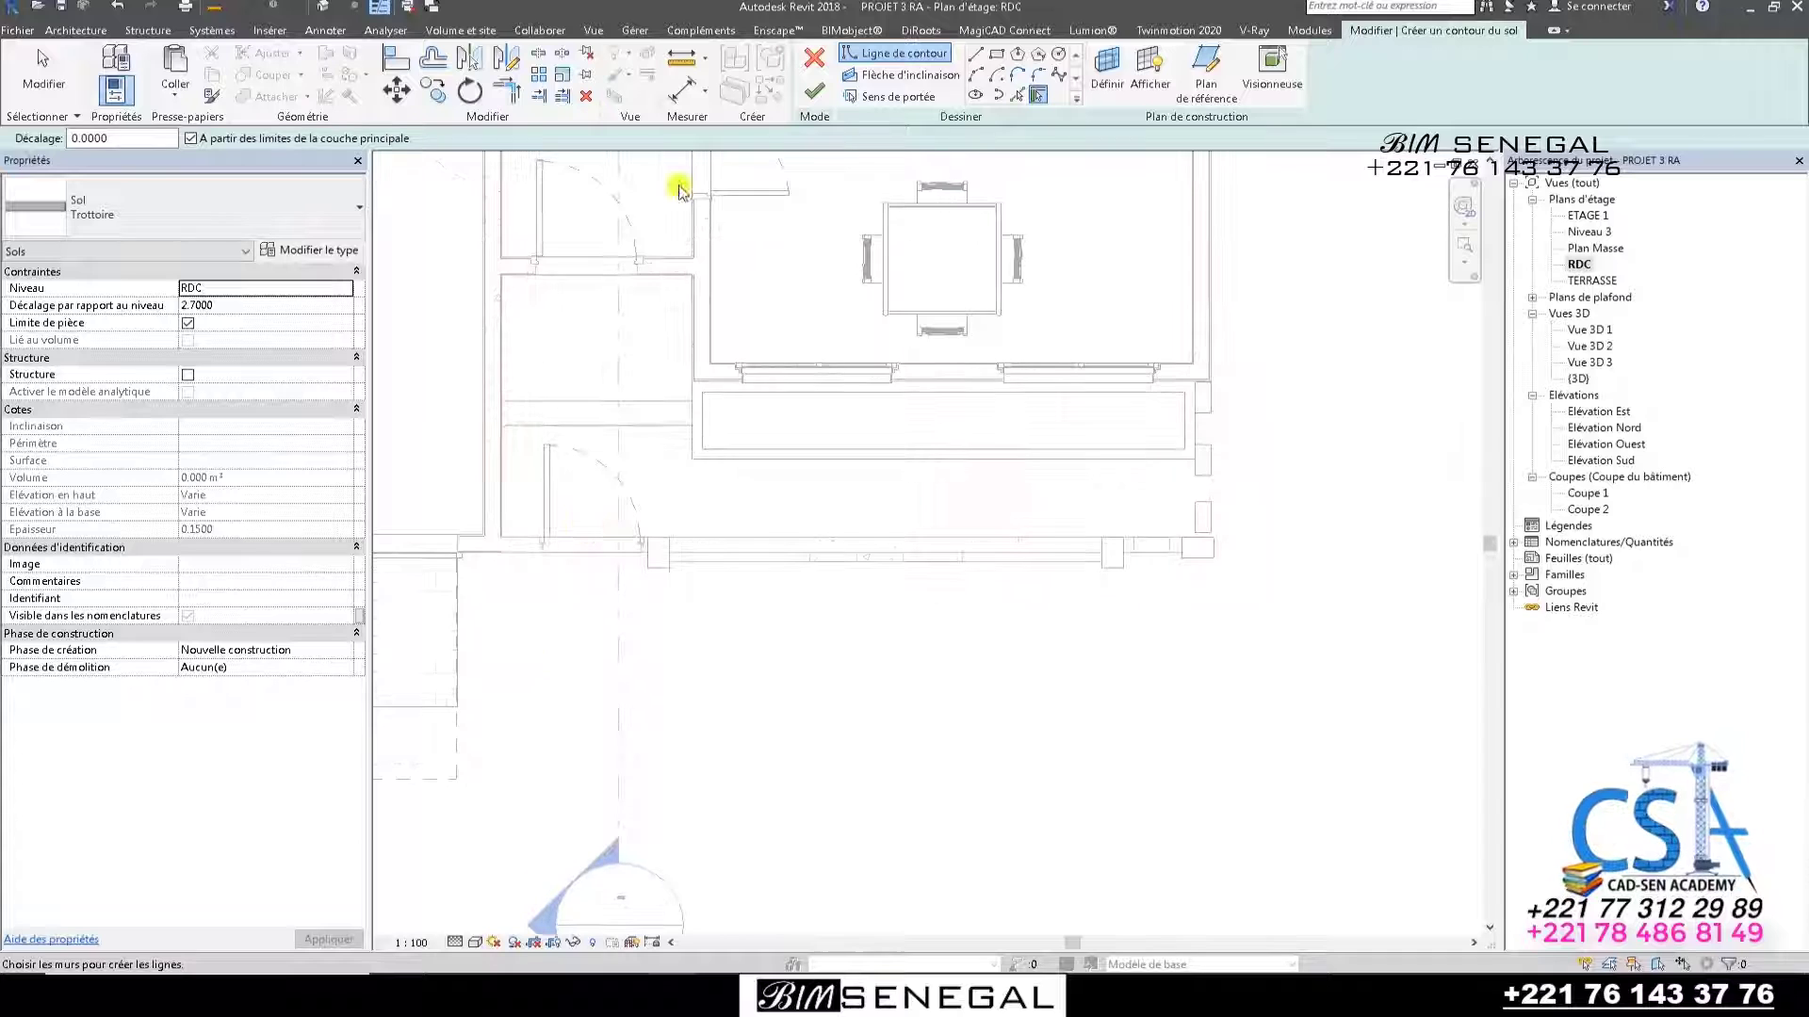
click(994, 57)
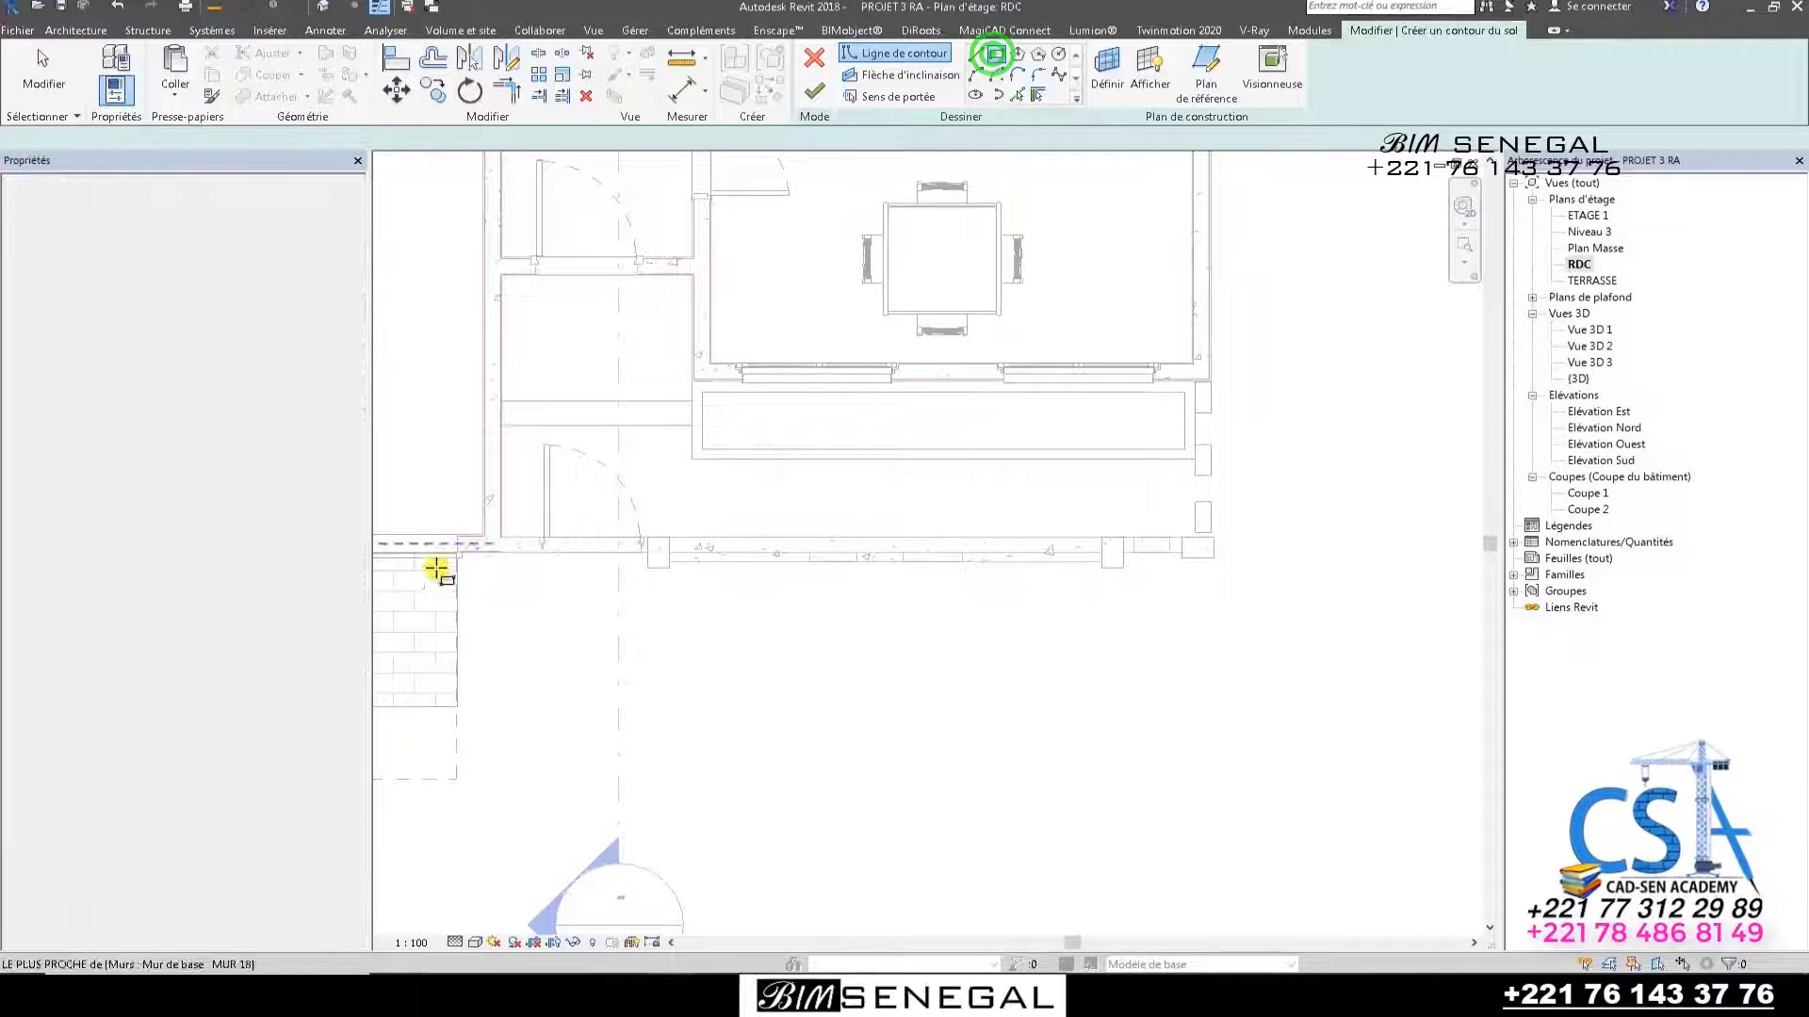
scroll(475, 559, up, 3)
click(444, 529)
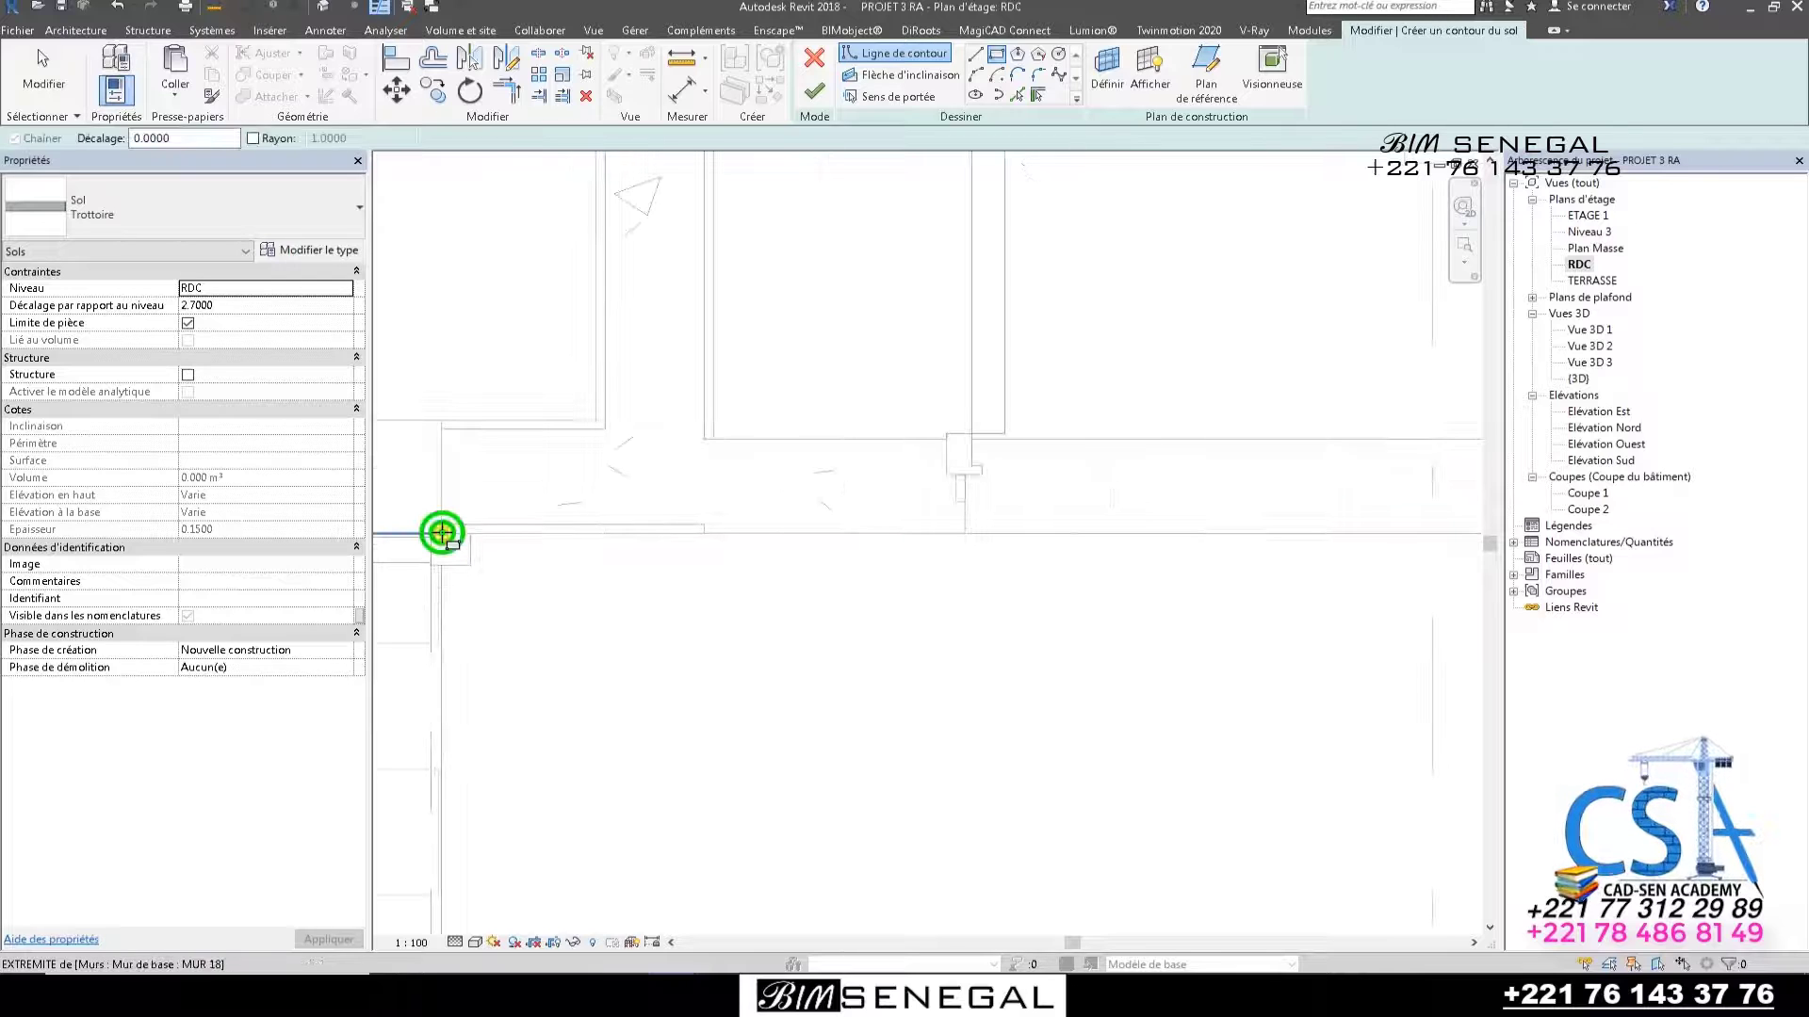
scroll(445, 529, down, 2)
scroll(489, 571, down, 2)
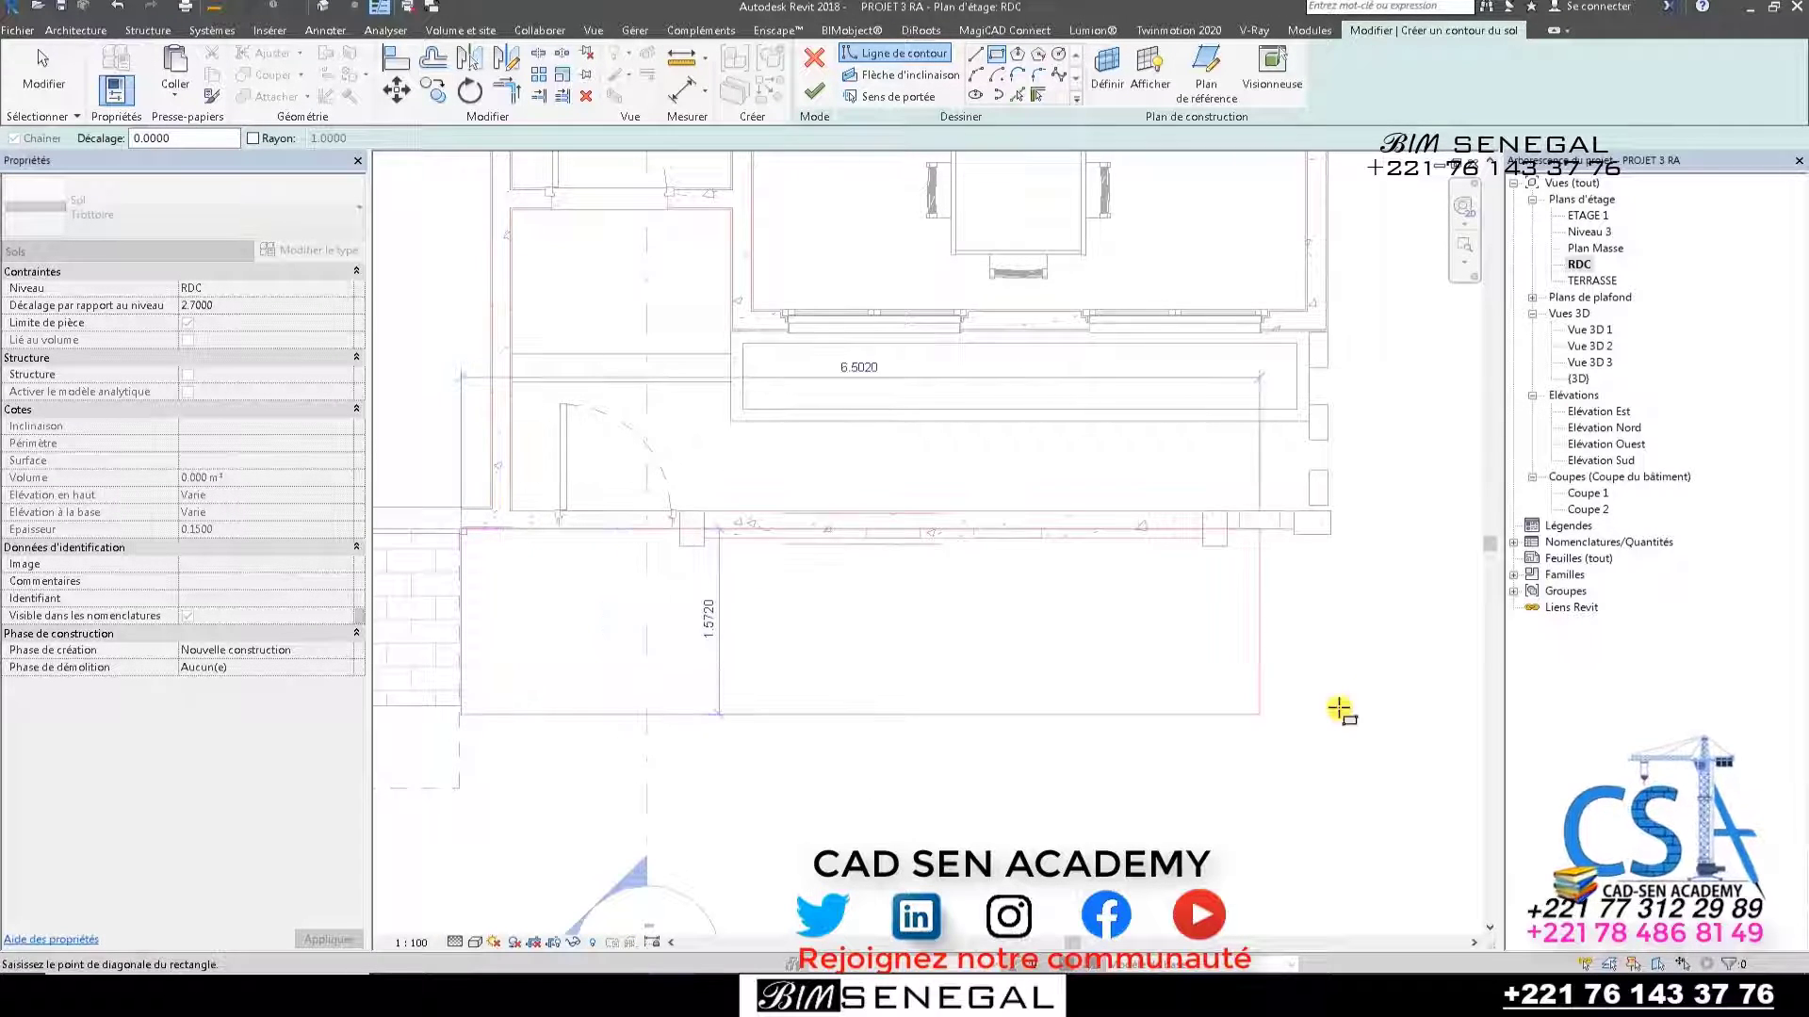
click(1326, 664)
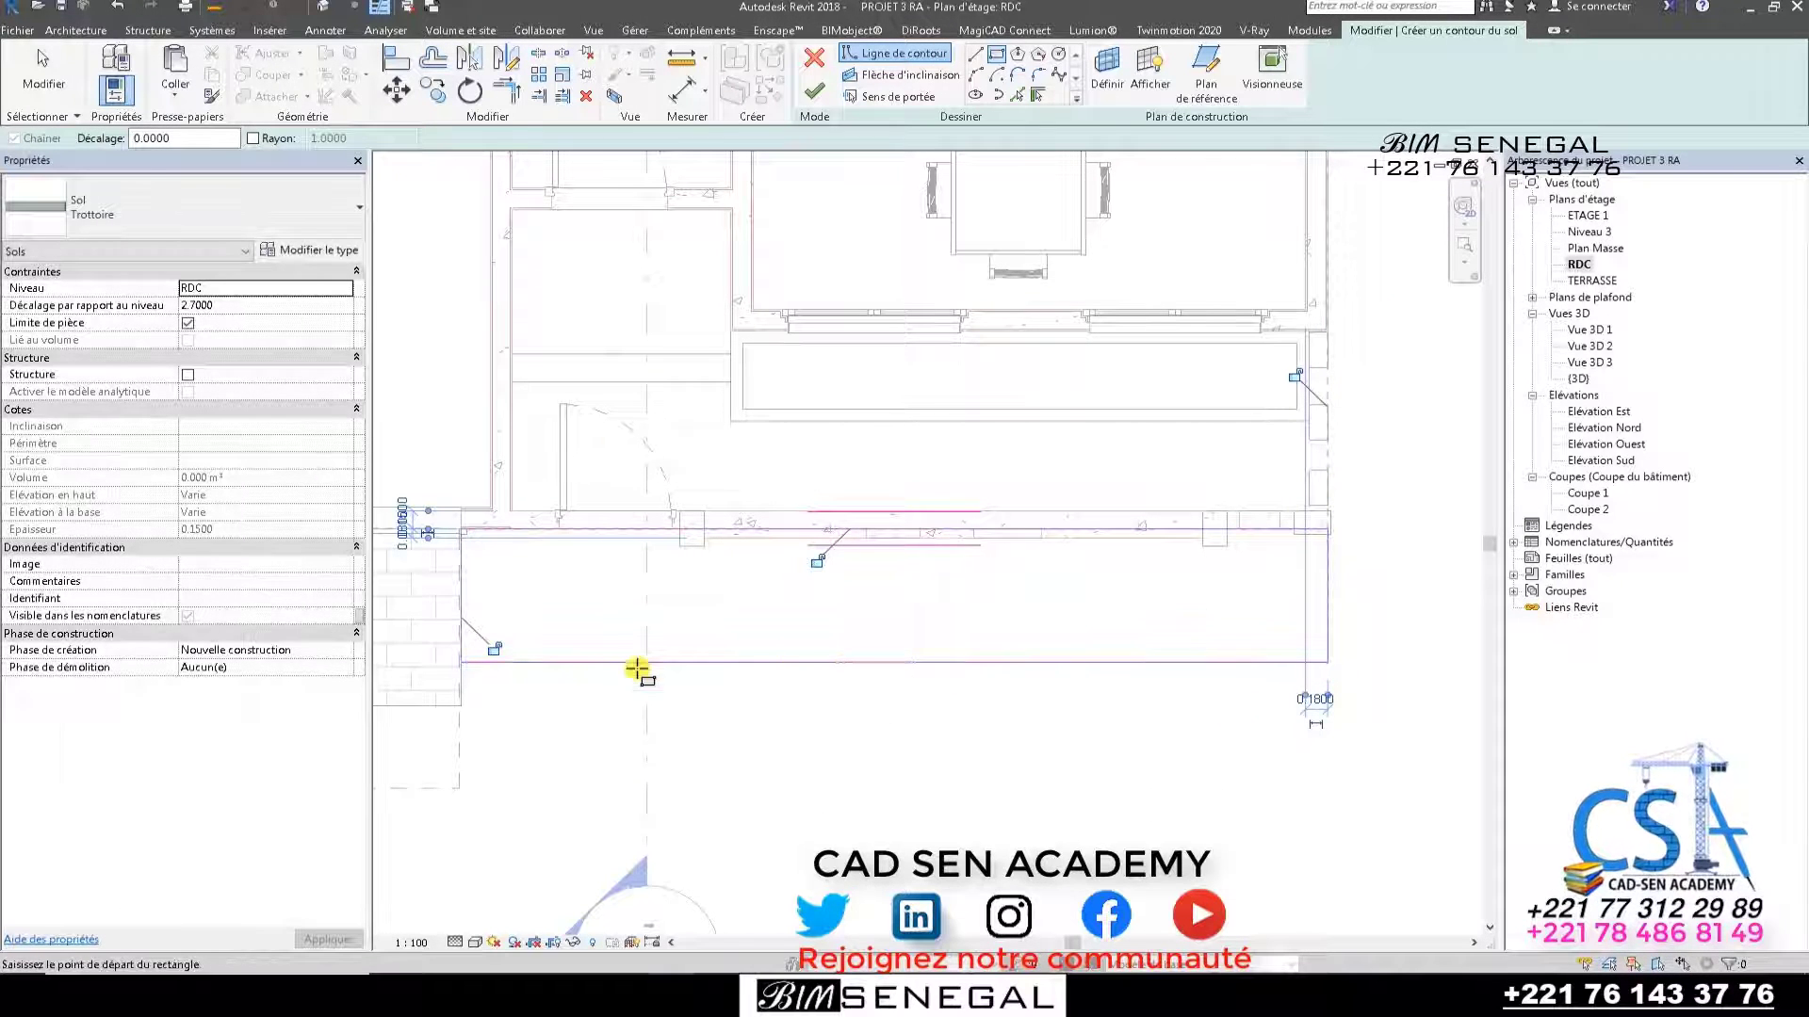
Align the outer edge of the sidewalk boundary with the front edge of the garage ramp.
click(44, 67)
scroll(525, 787, up, 5)
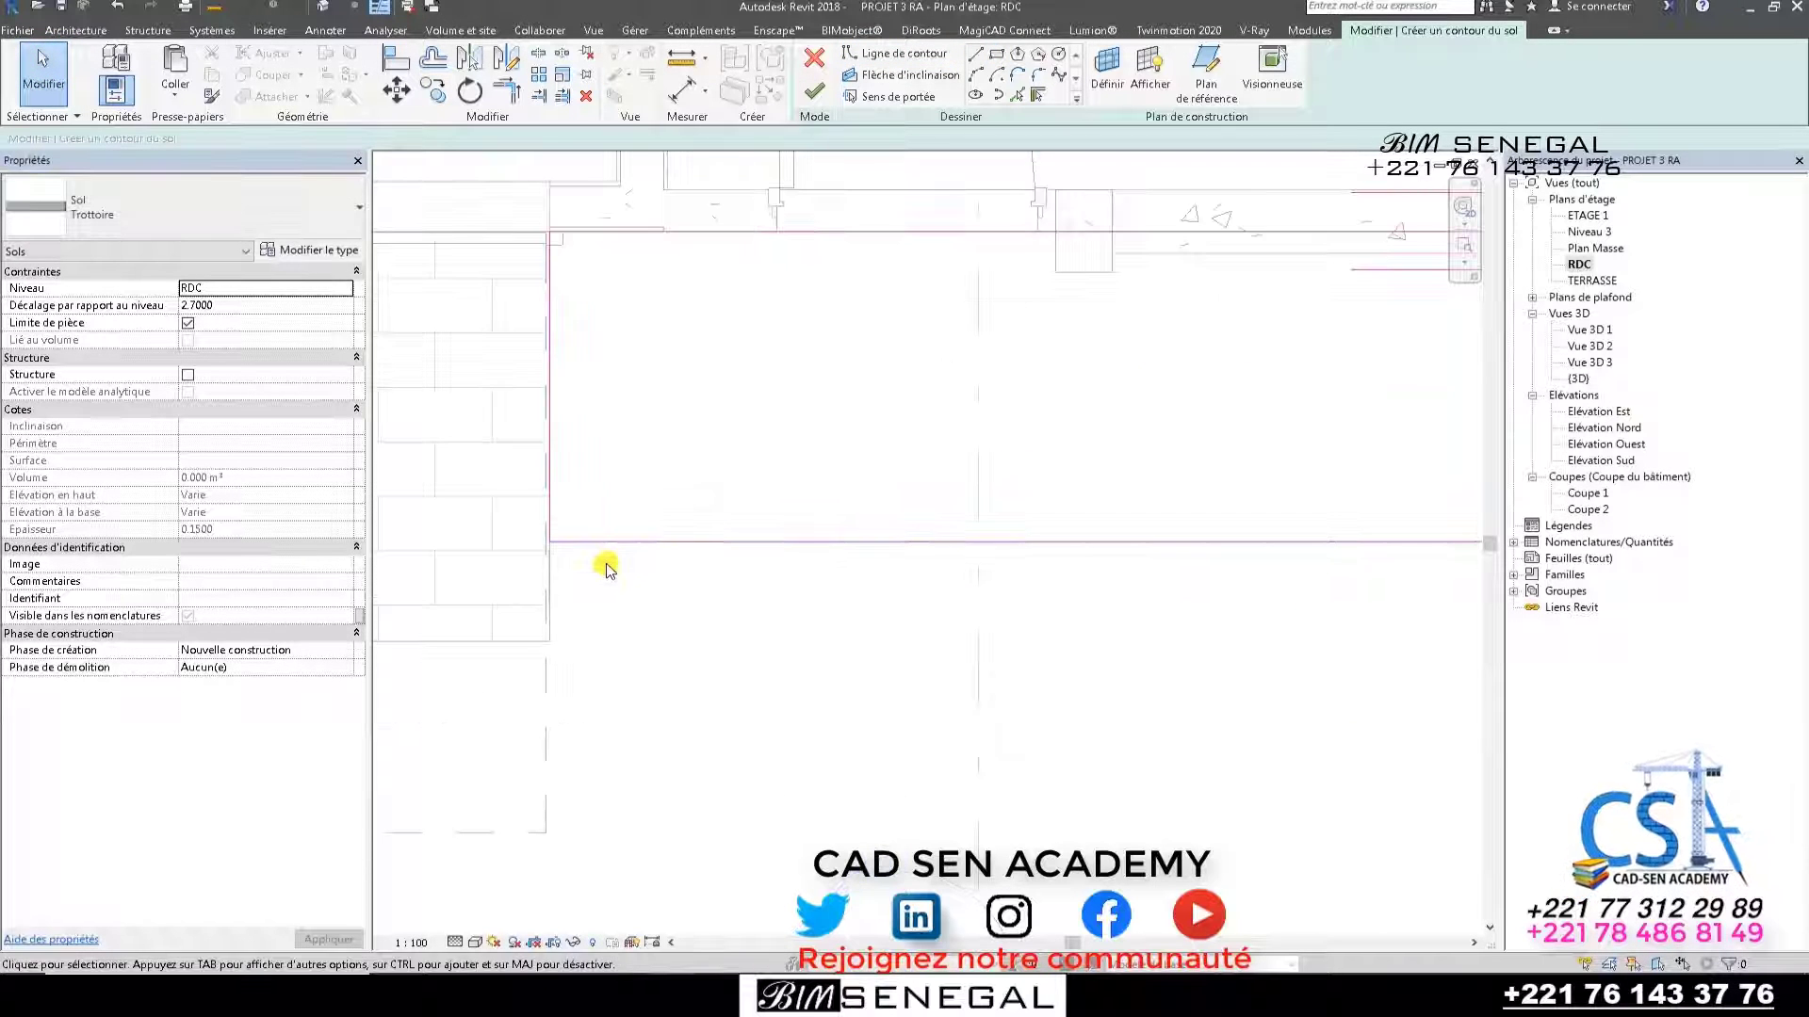
scroll(606, 556, up, 2)
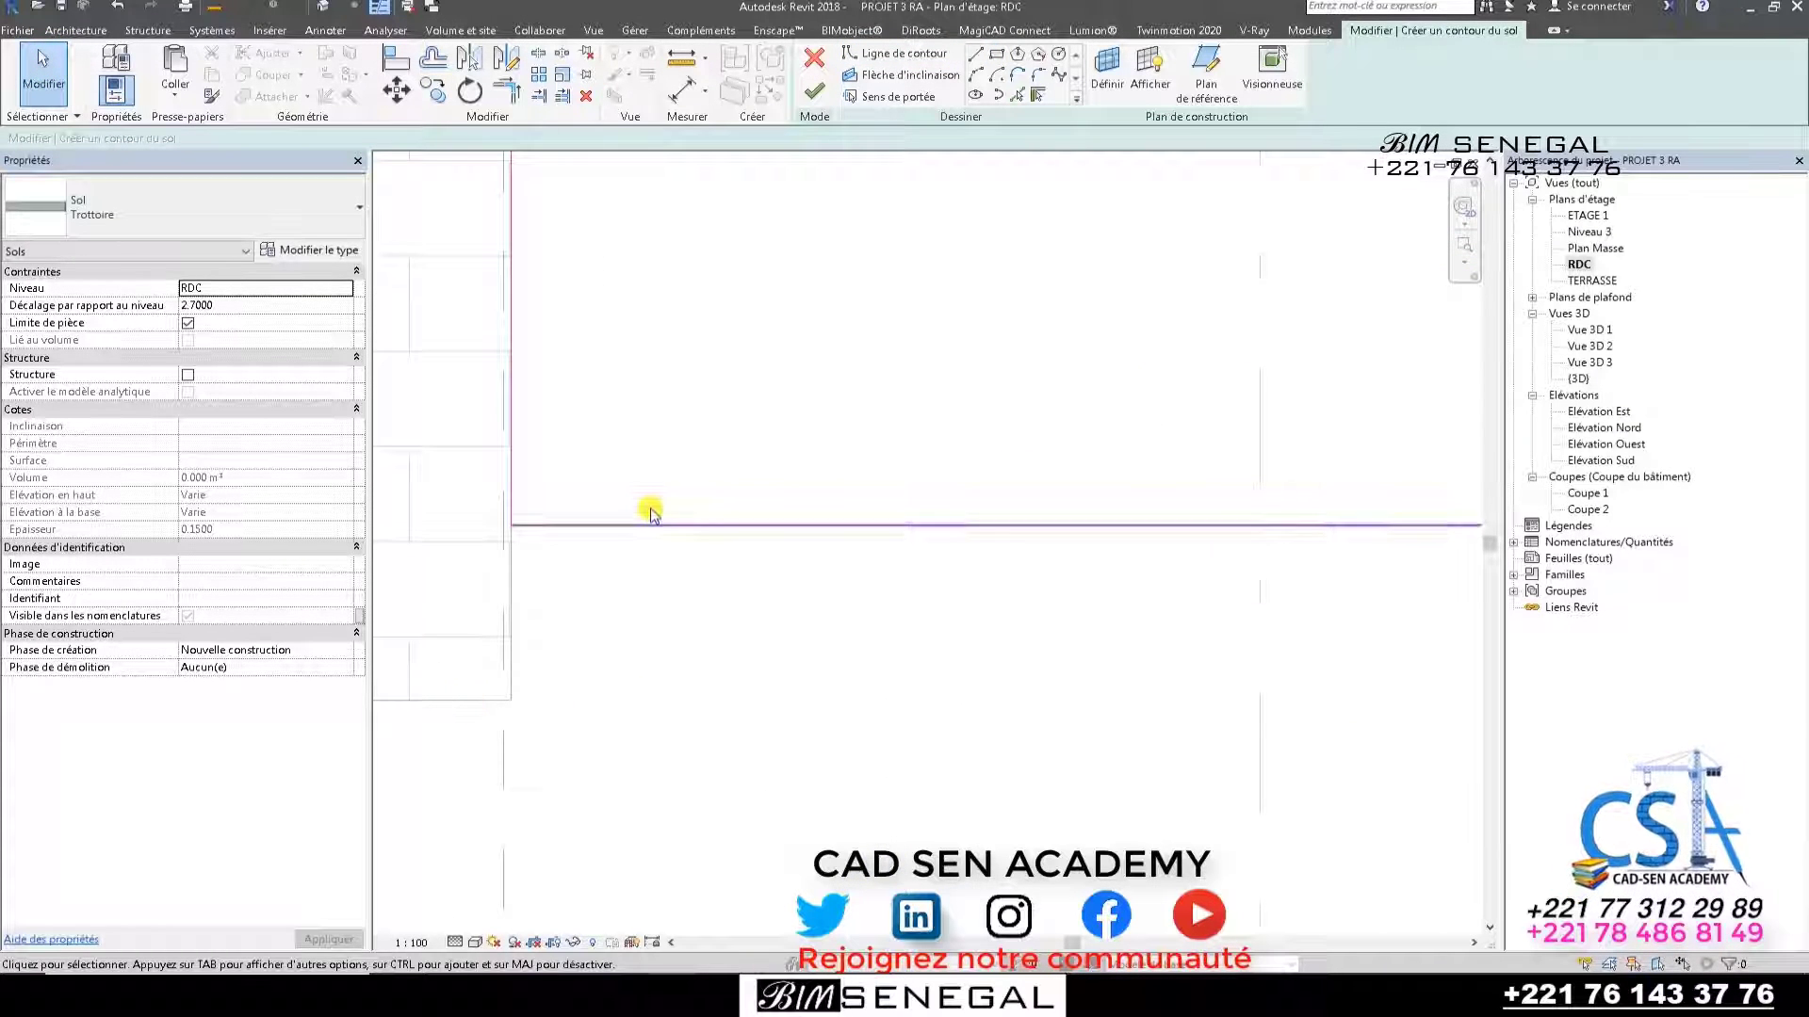
click(398, 59)
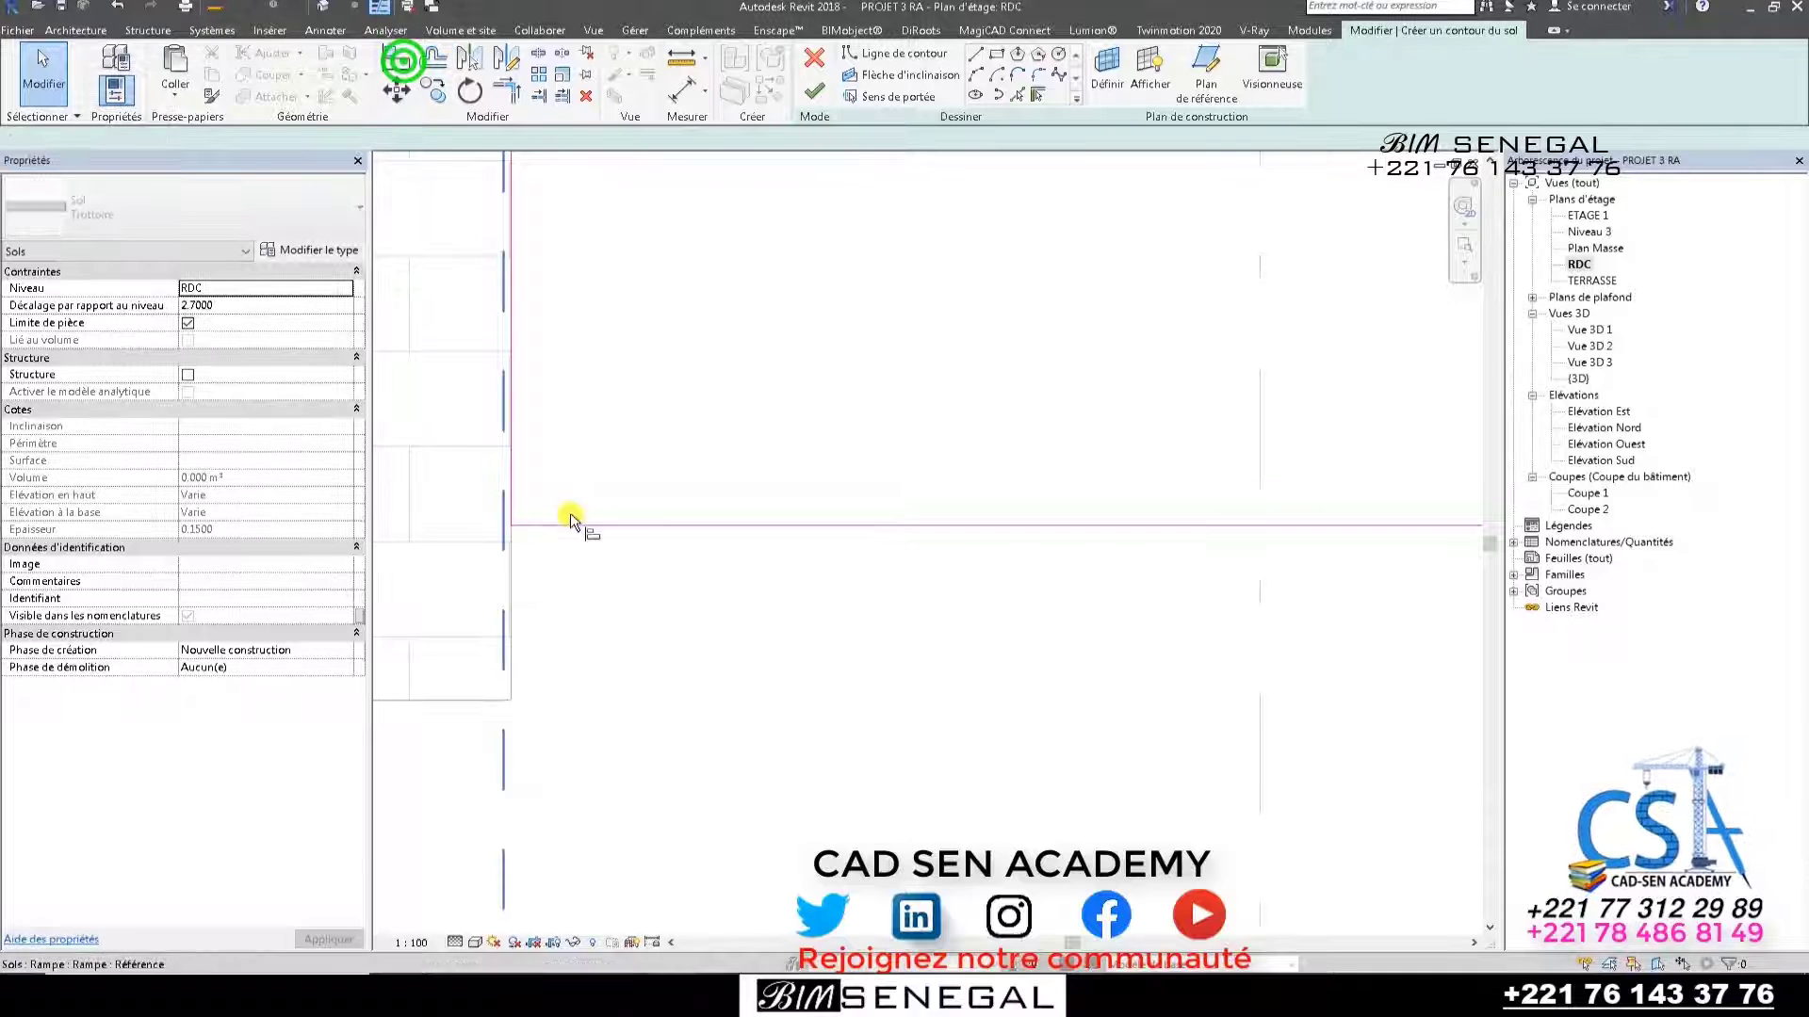
click(470, 710)
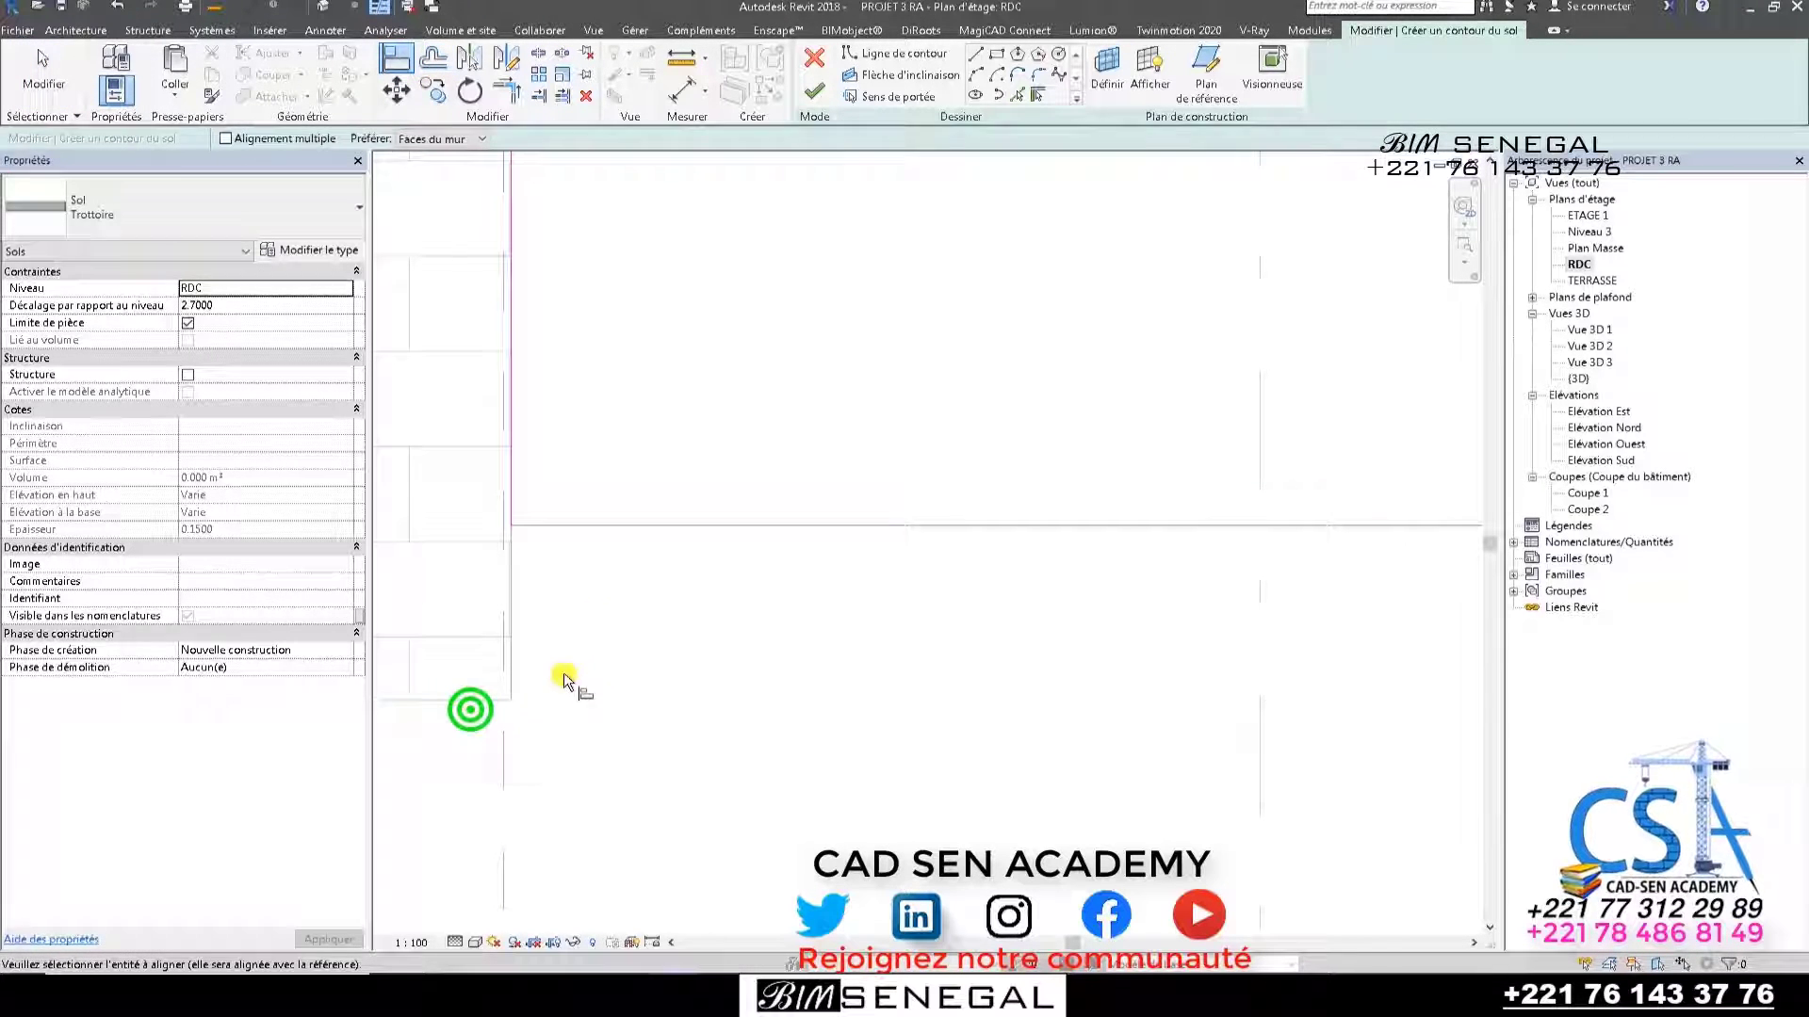
click(618, 523)
scroll(640, 639, down, 5)
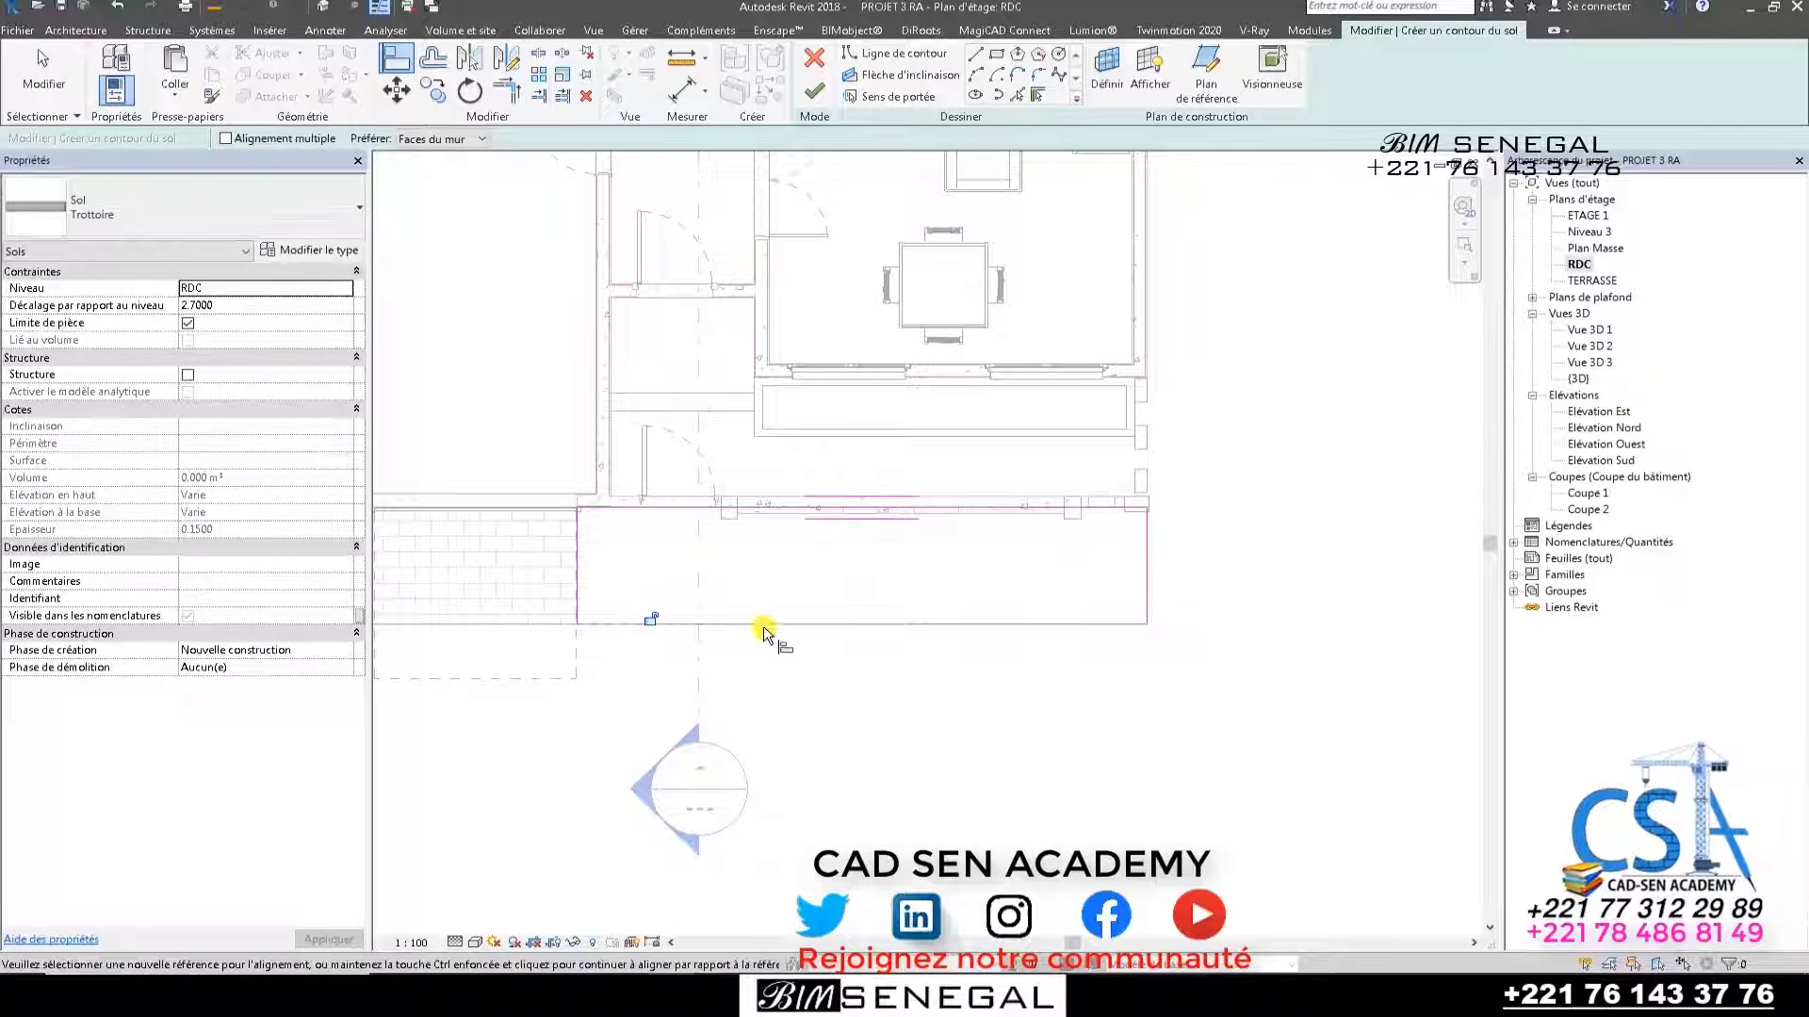
Set the sidewalk floor's offset from the RDC level to -0.15 m and finish the boundary sketch.
click(816, 96)
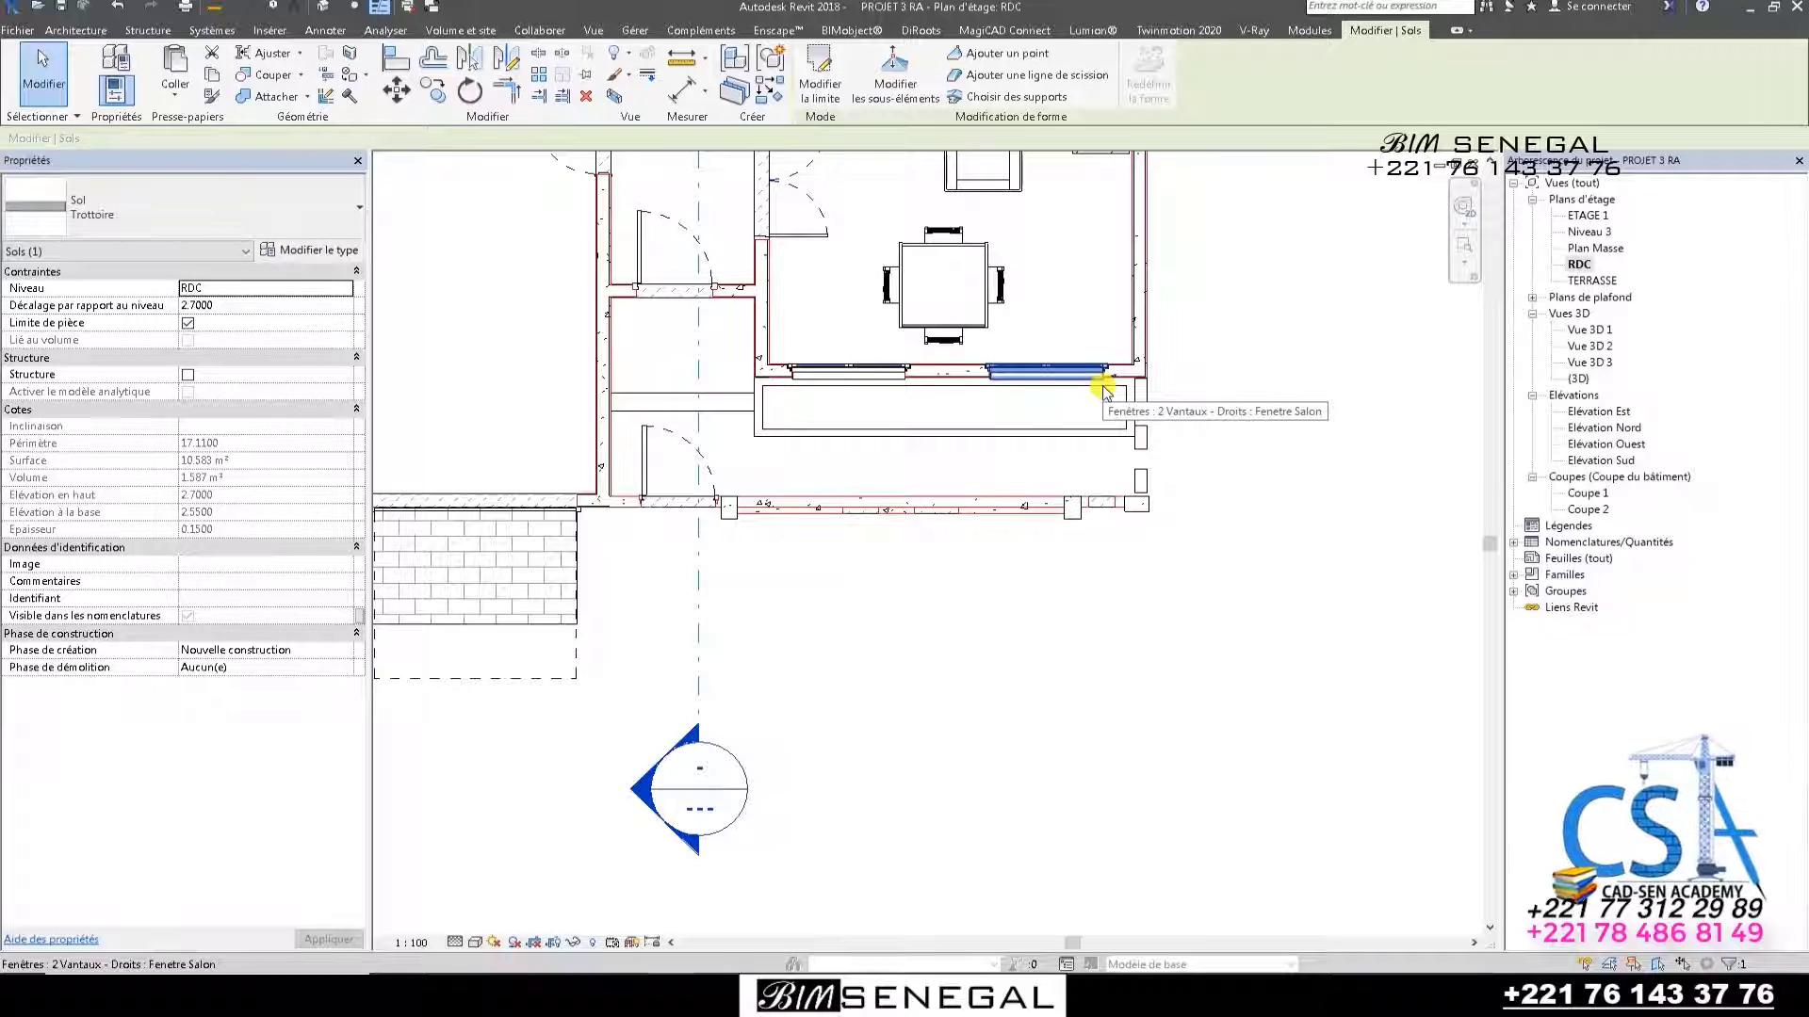
click(120, 9)
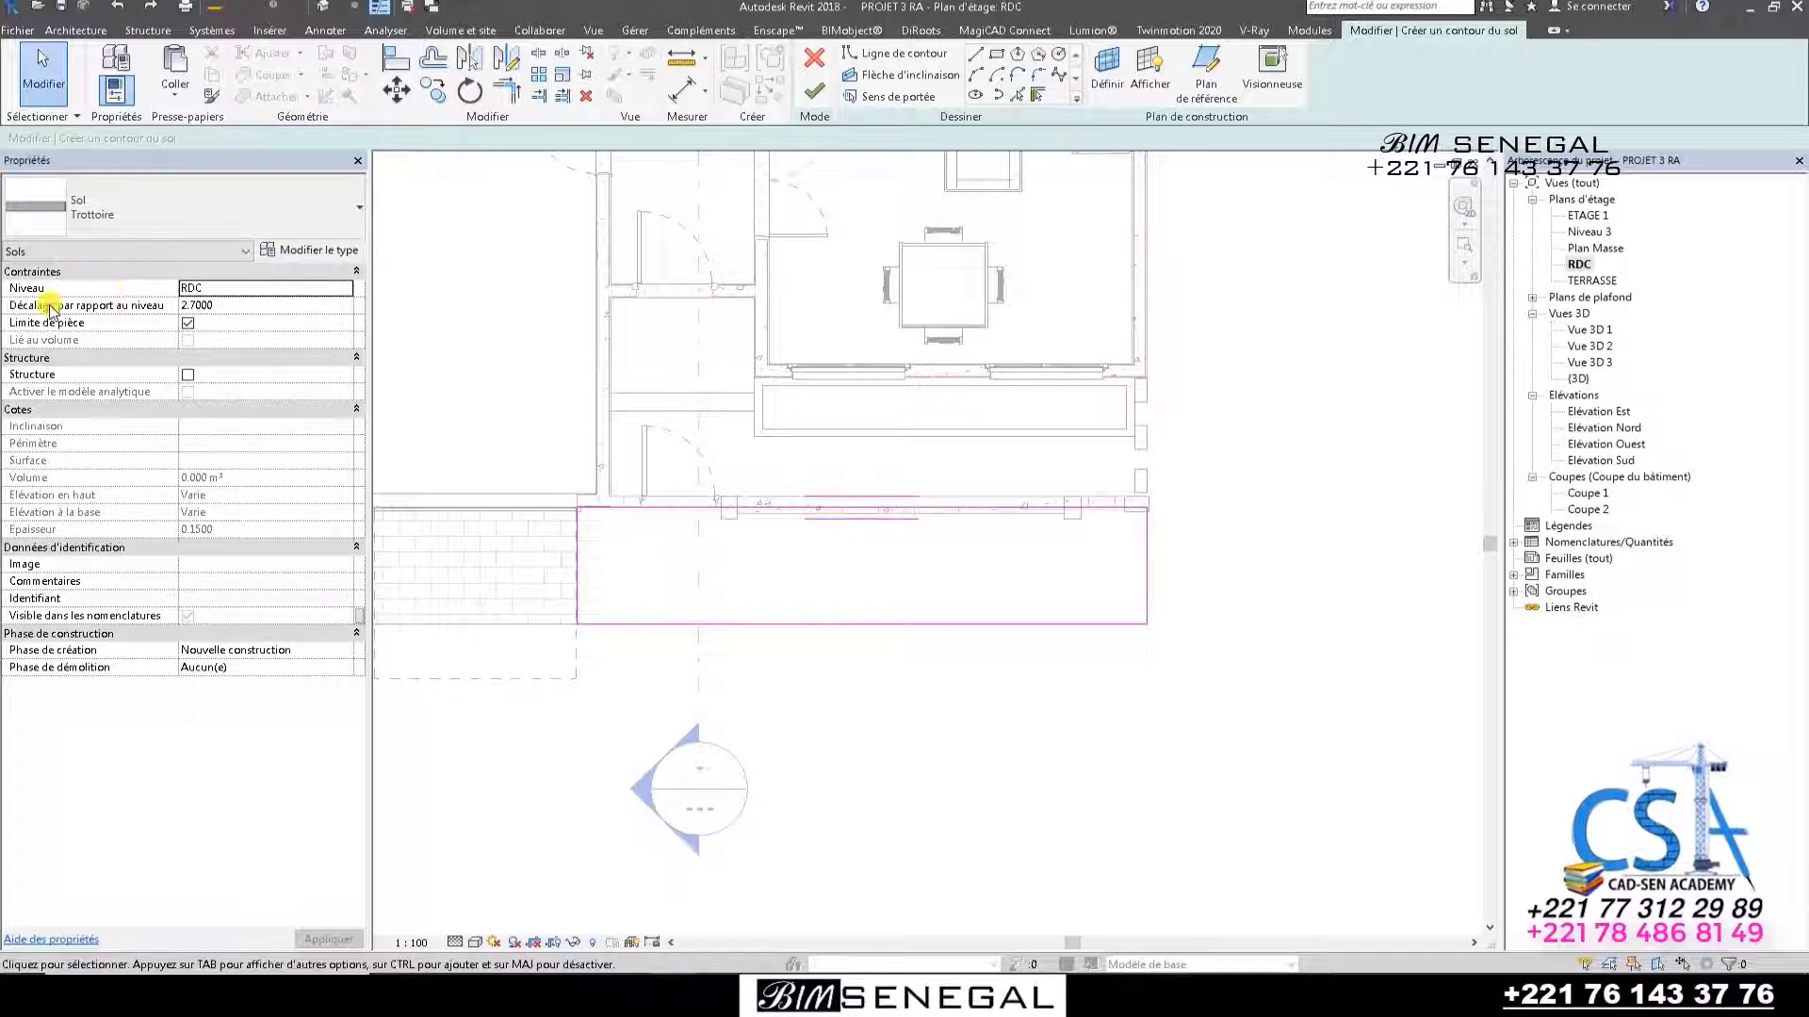
click(226, 307)
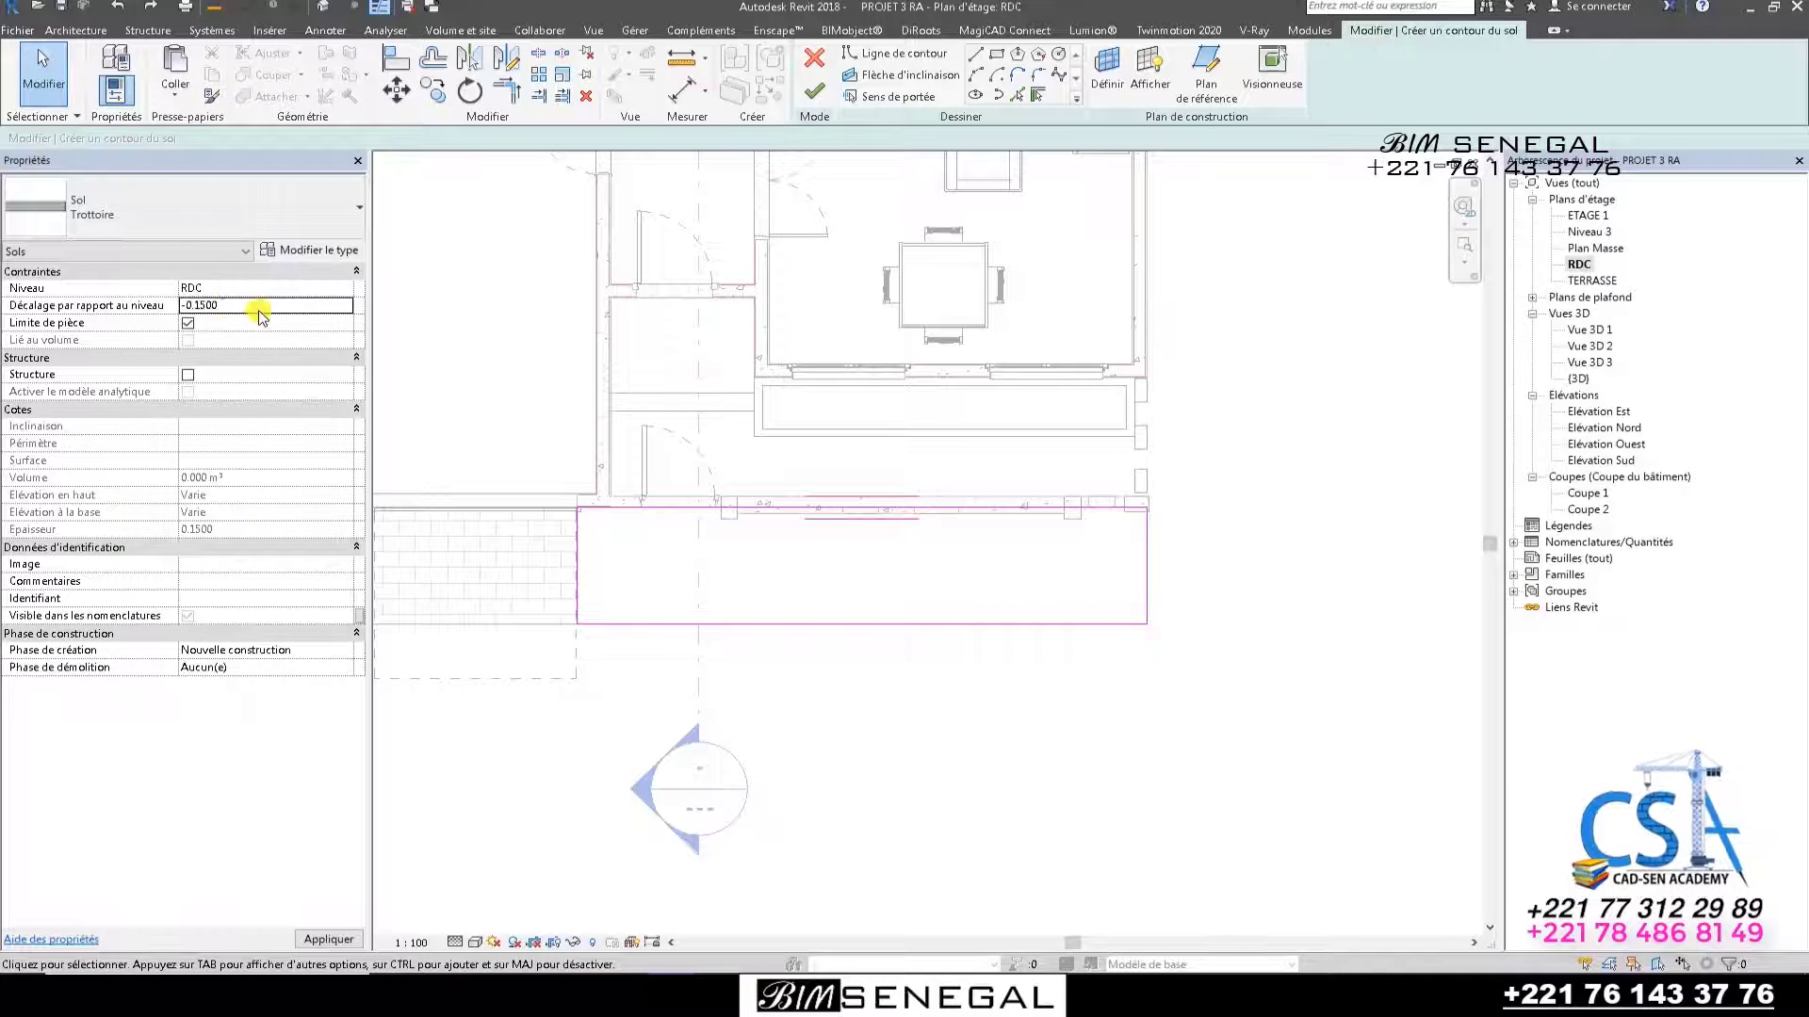
click(816, 94)
click(1256, 655)
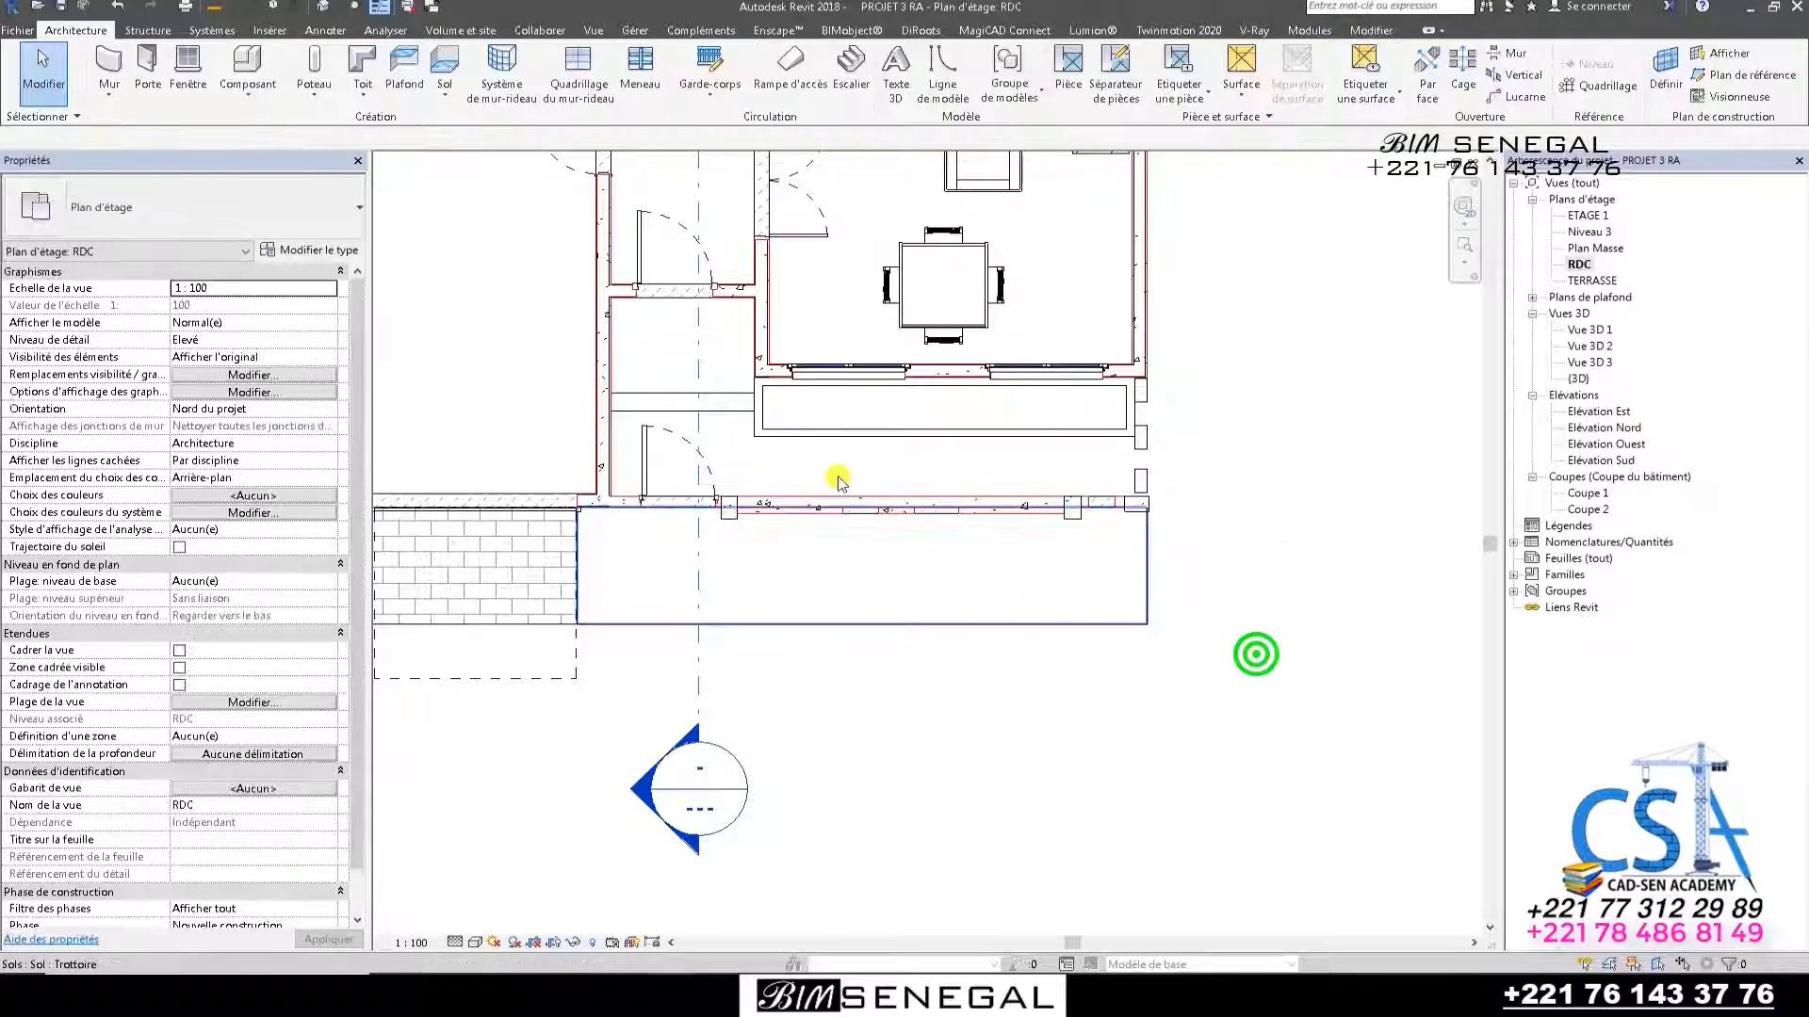
In the 3D view, change the sidewalk floor's offset from the RDC level to -0.20 m.
click(326, 9)
scroll(854, 707, up, 5)
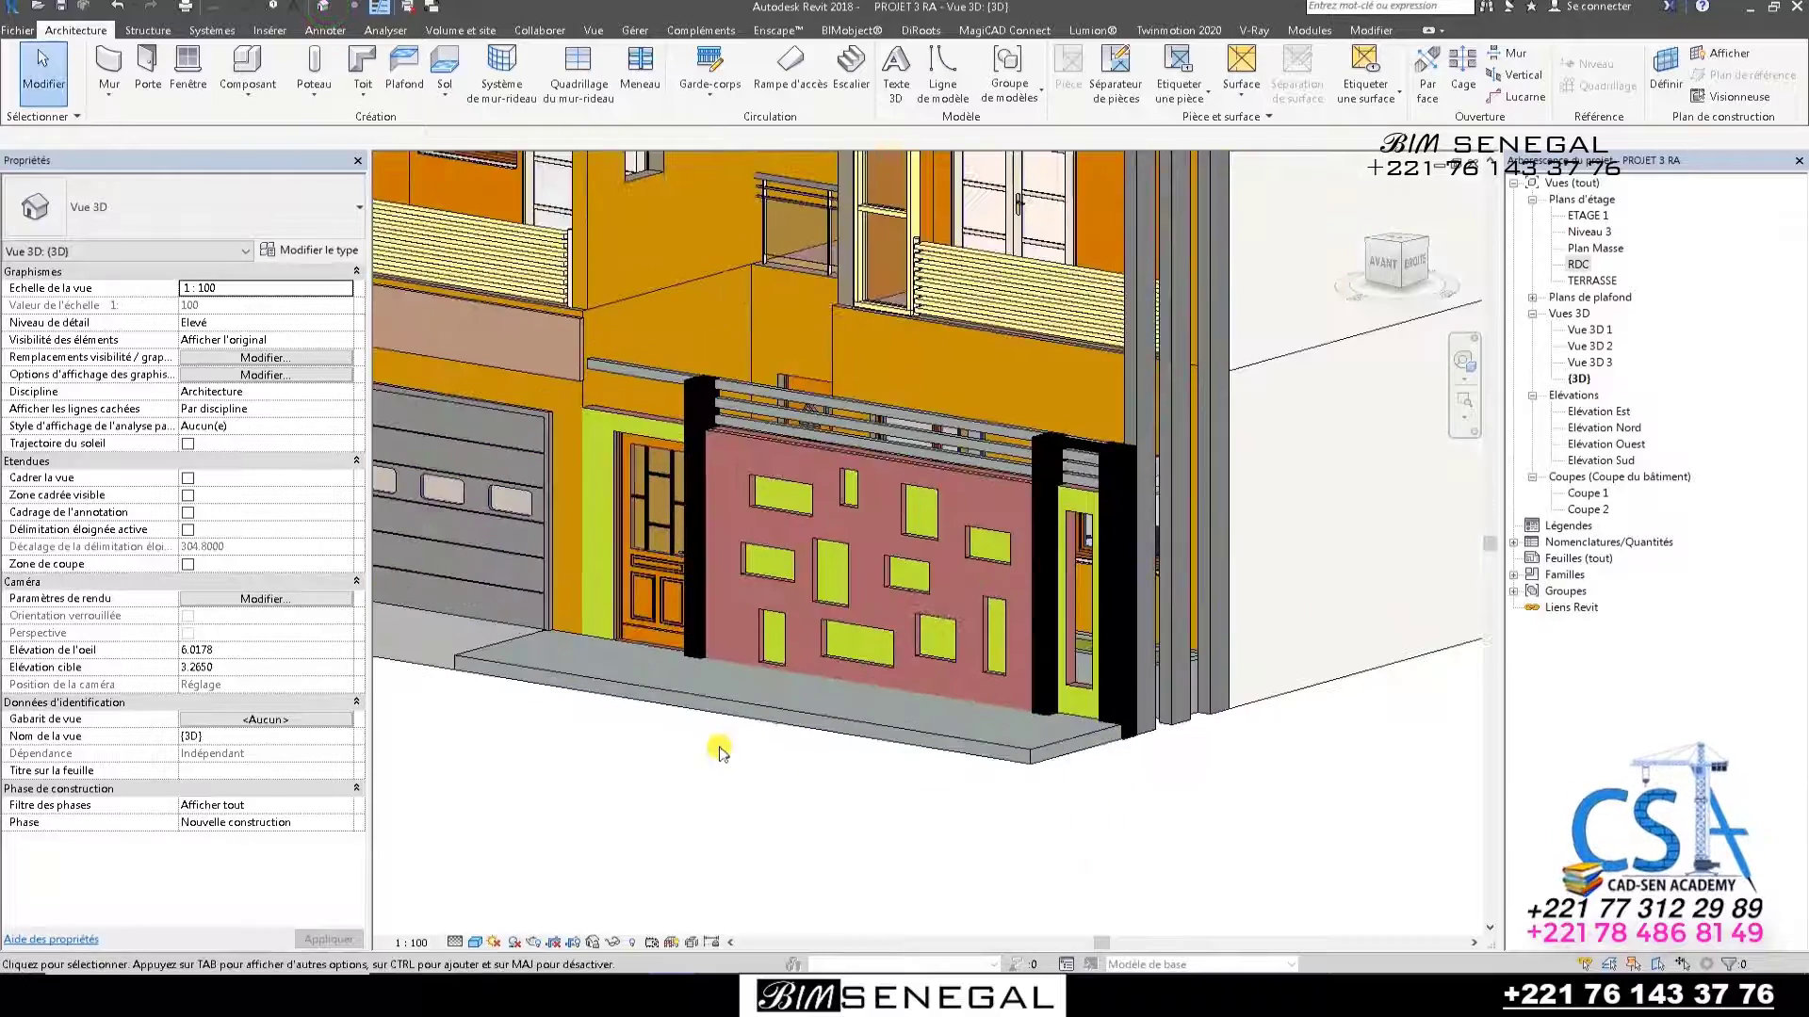
scroll(501, 795, up, 3)
click(607, 660)
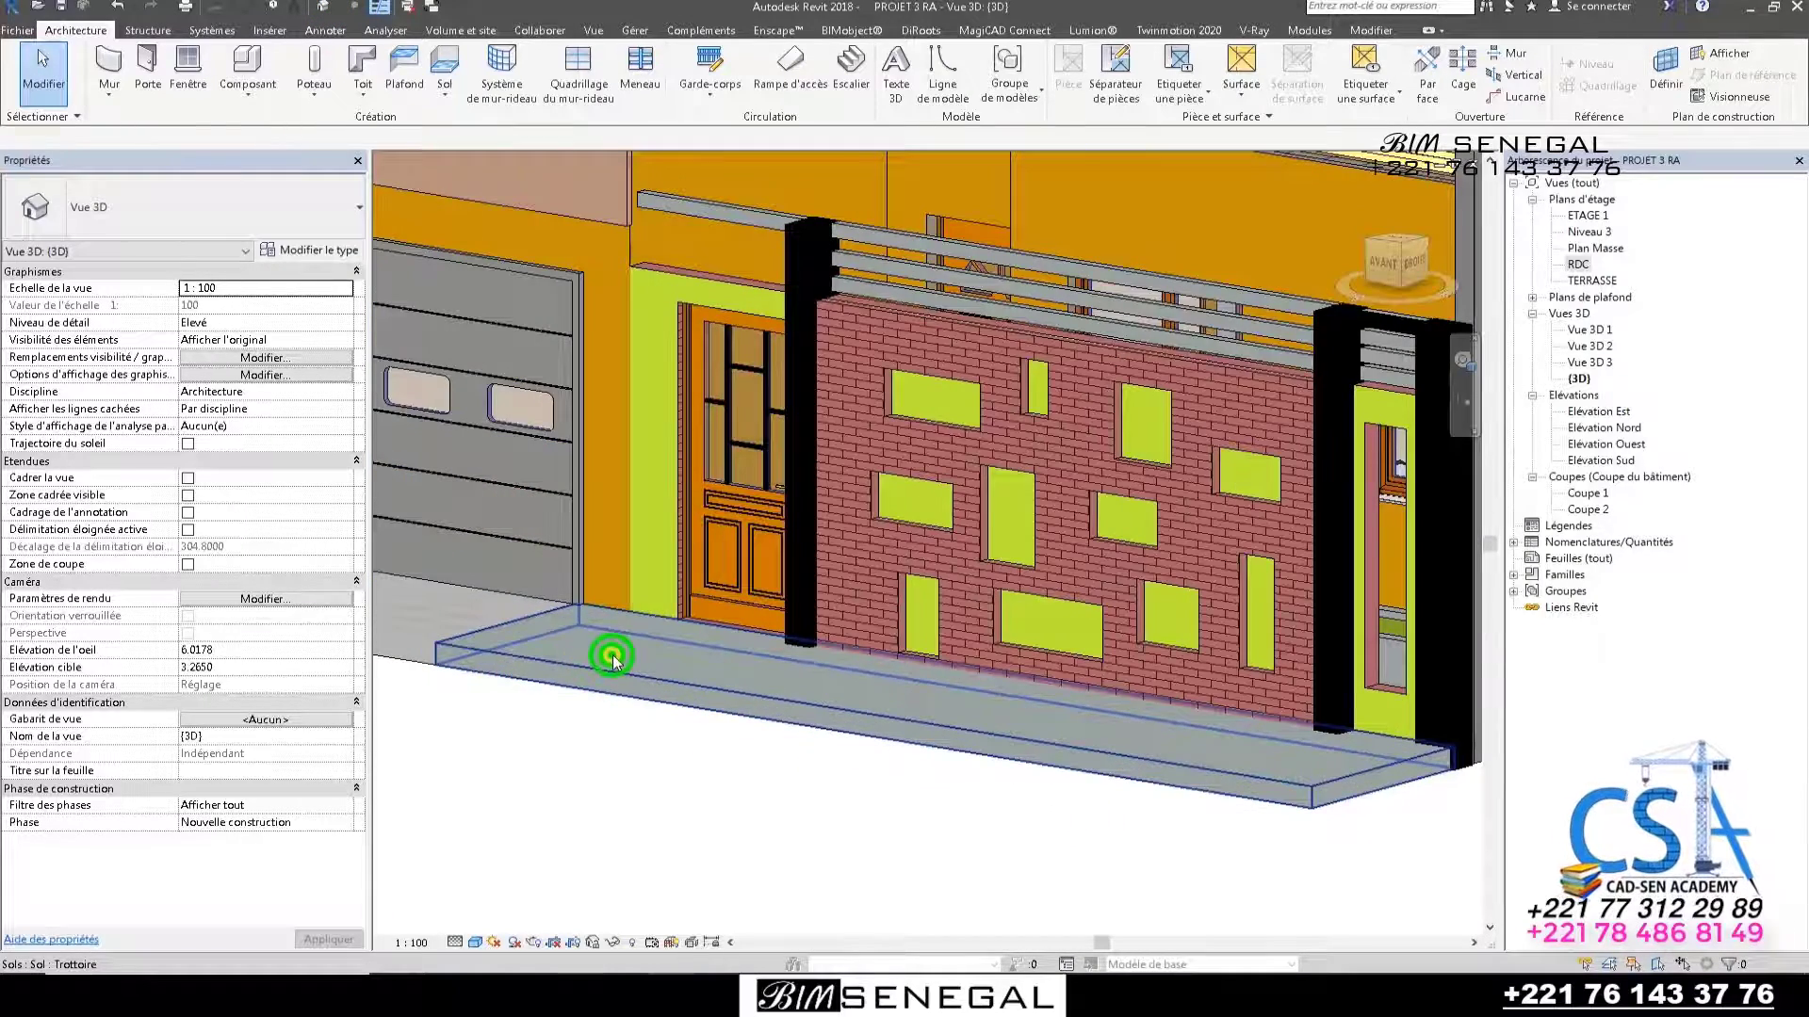
click(269, 306)
click(269, 306)
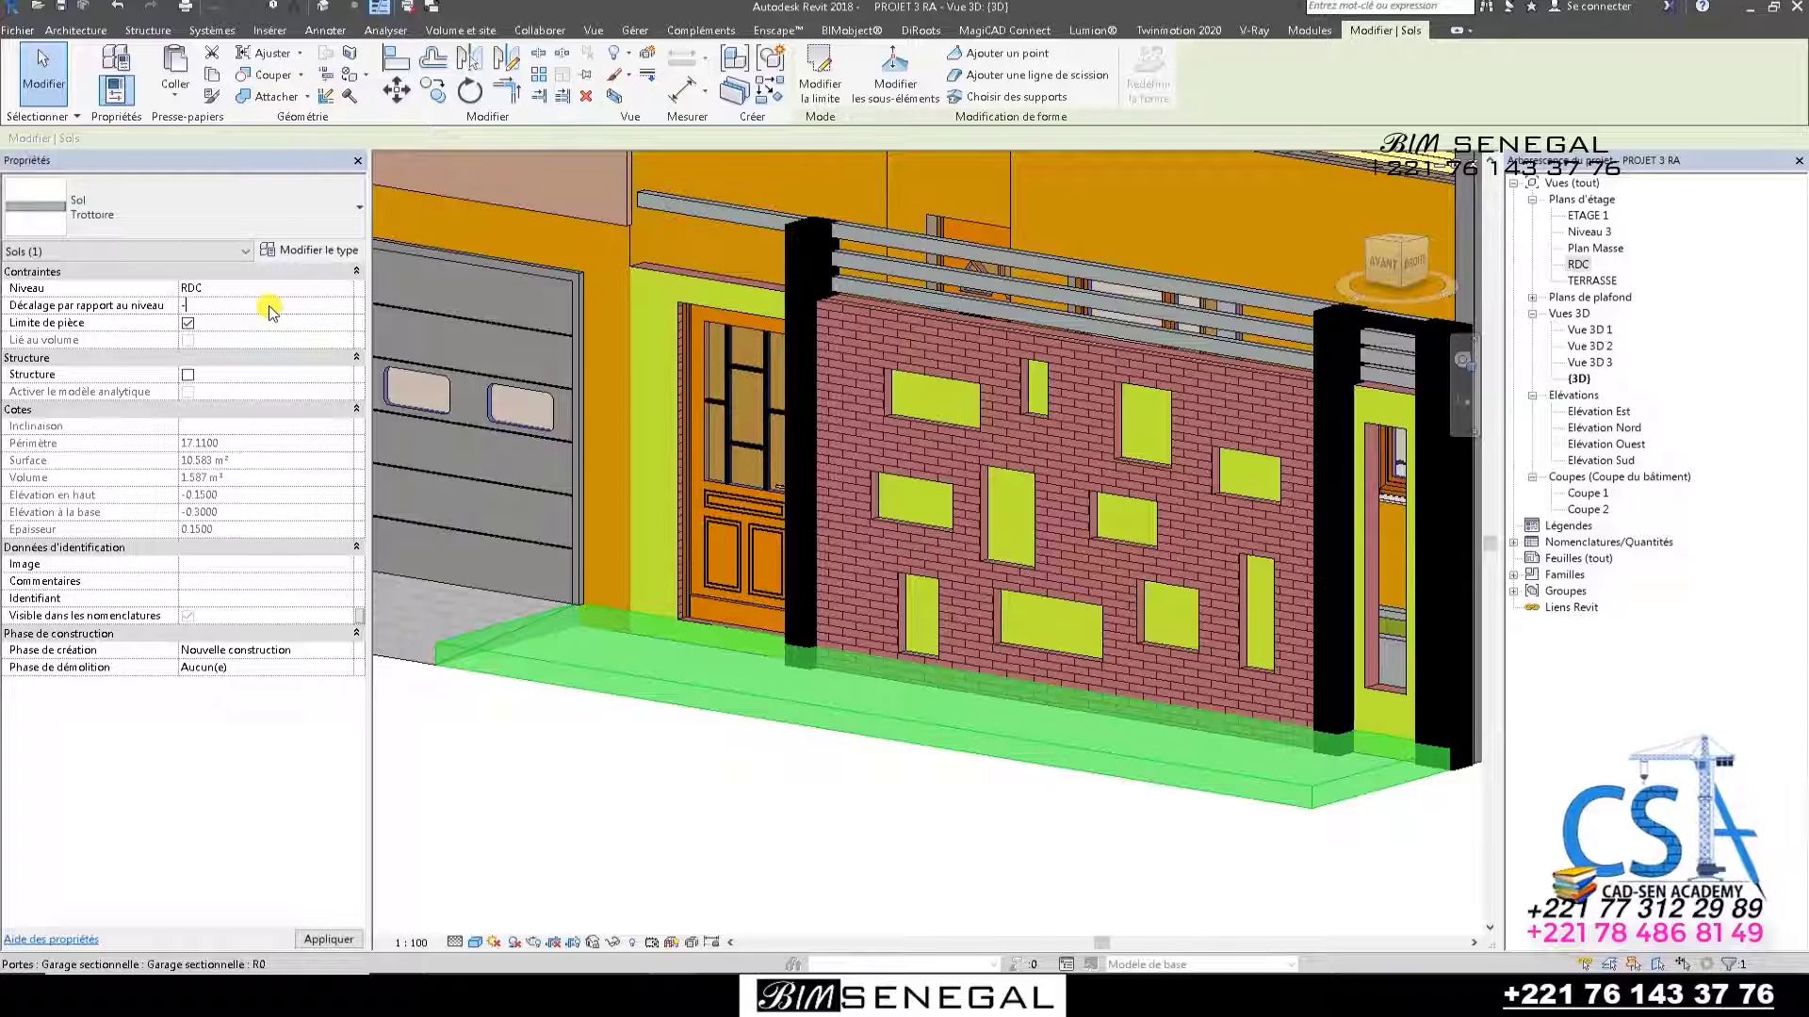
text(-20)
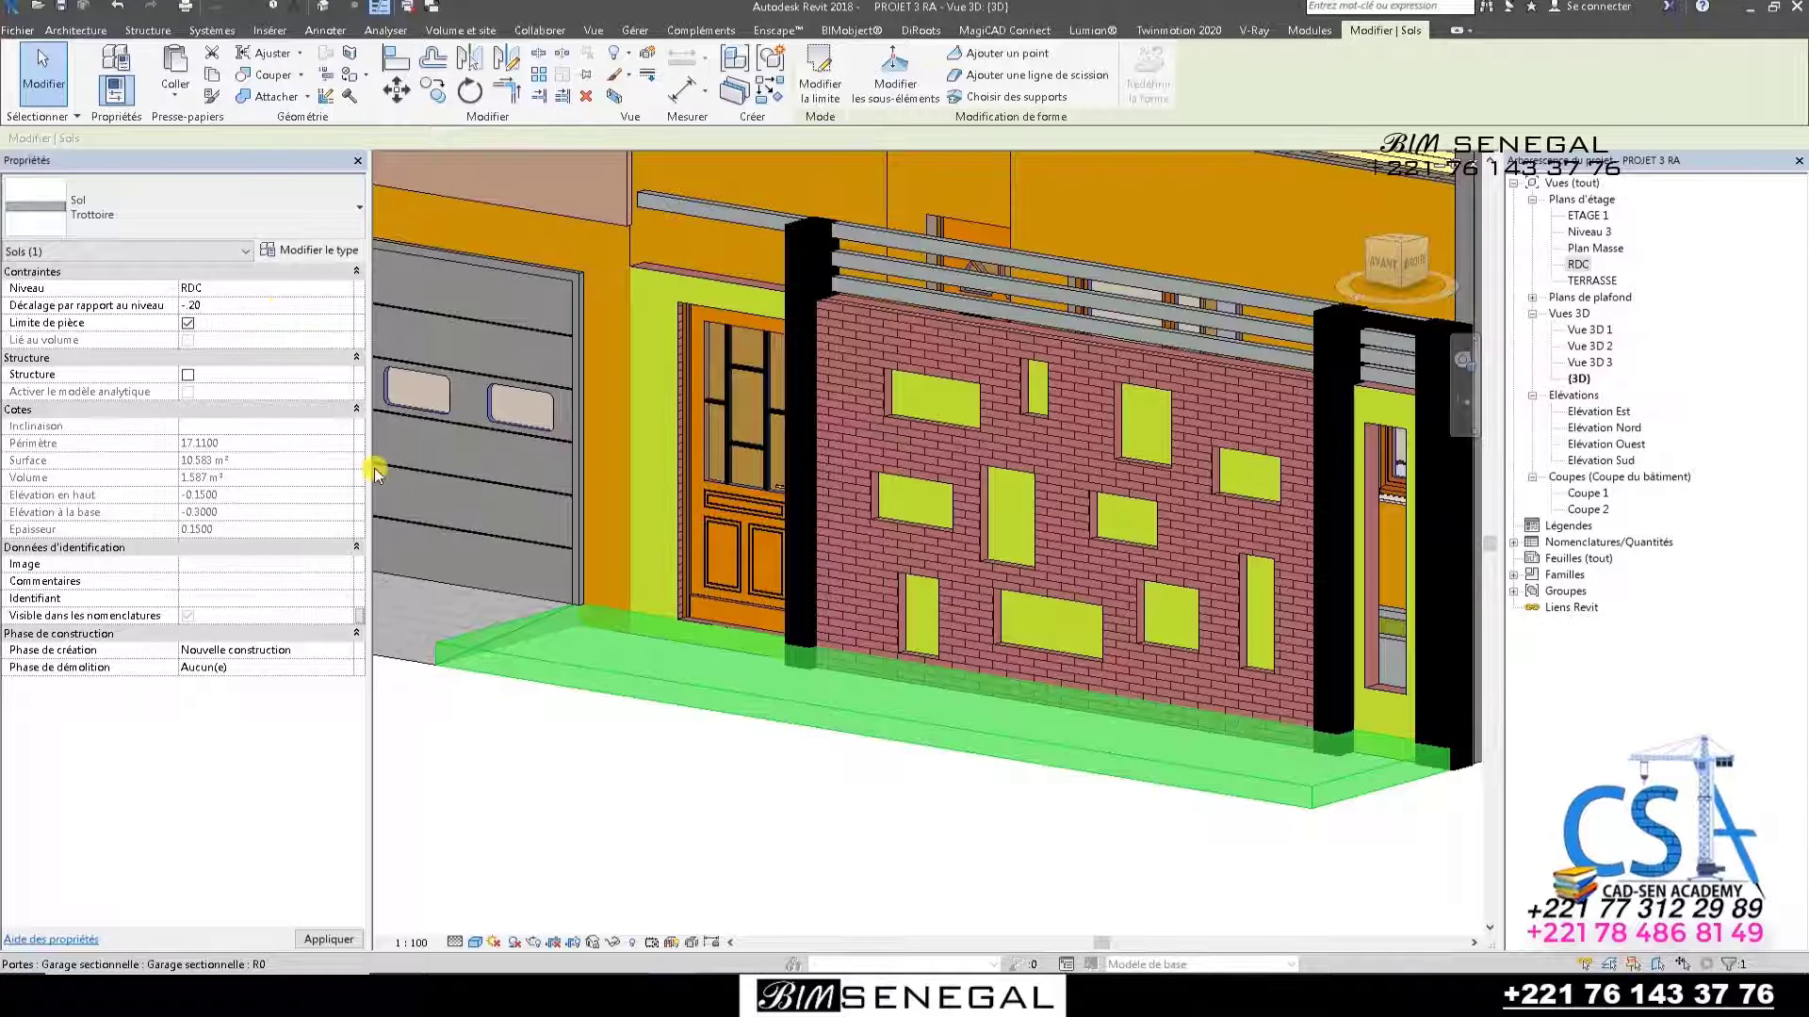
Apply the -0.20 m level offset to the sidewalk floor and deselect it.
key(Return)
click(797, 806)
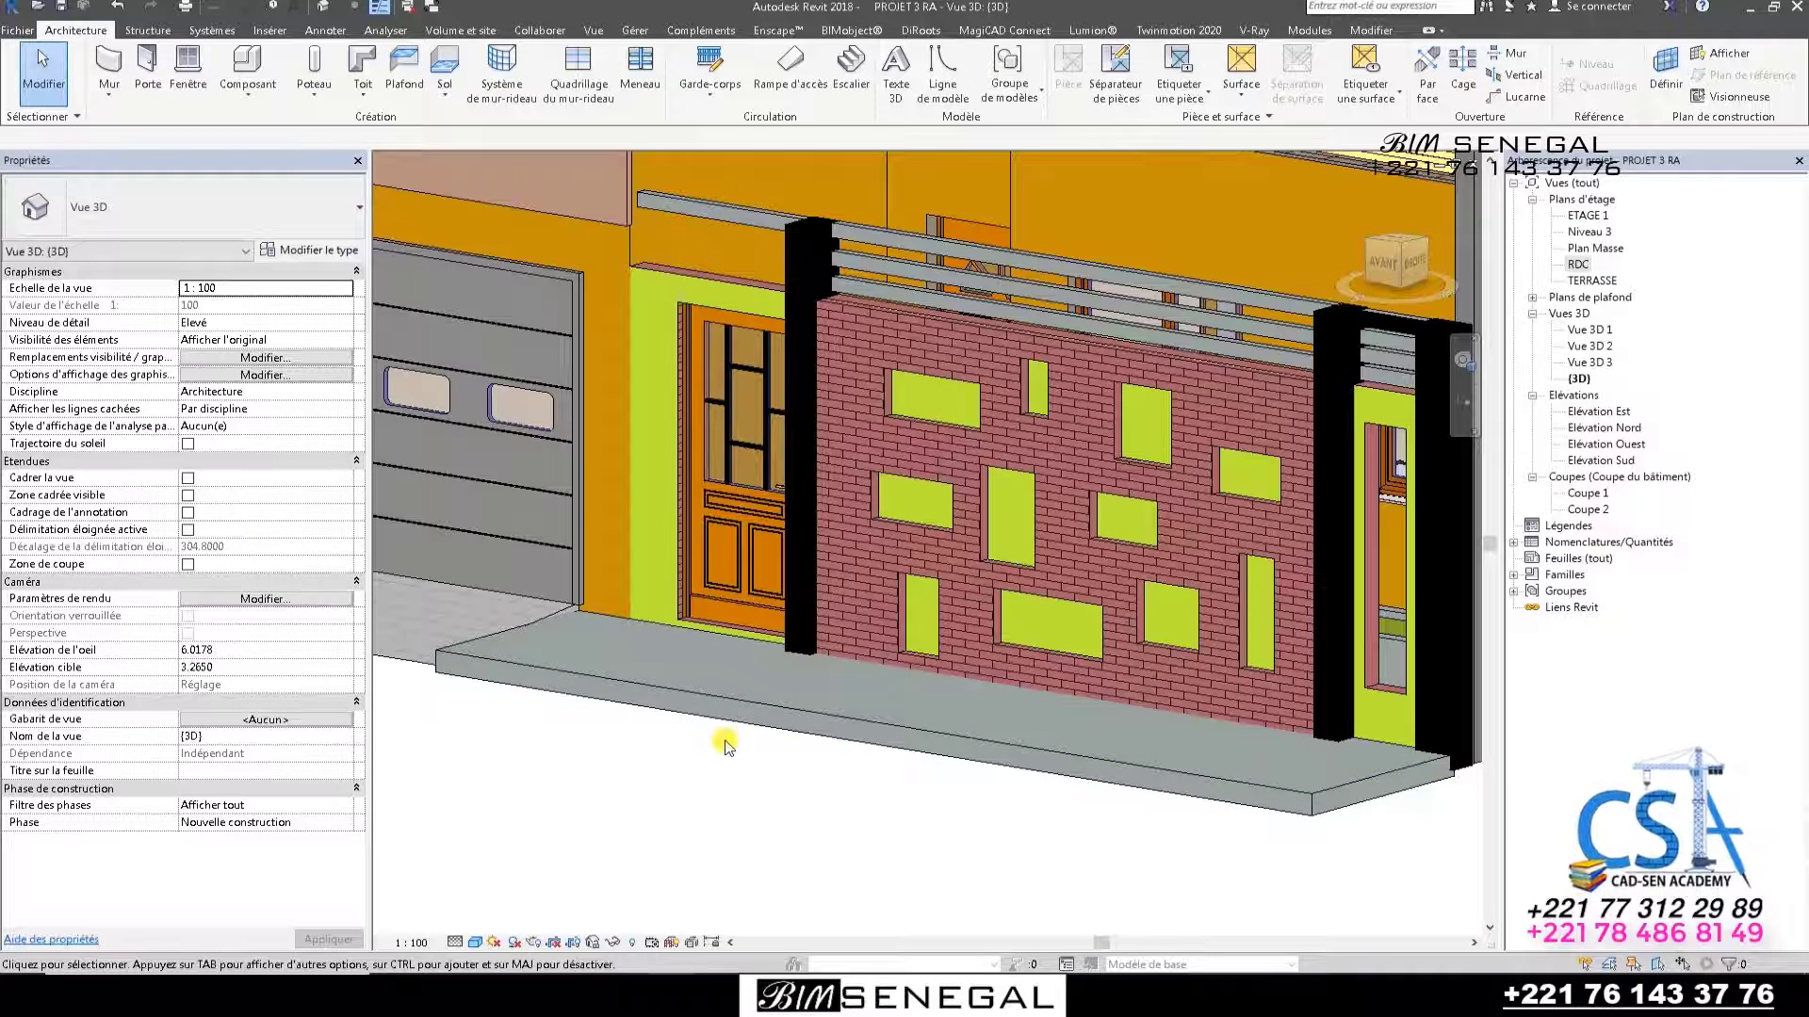
scroll(725, 744, down, 2)
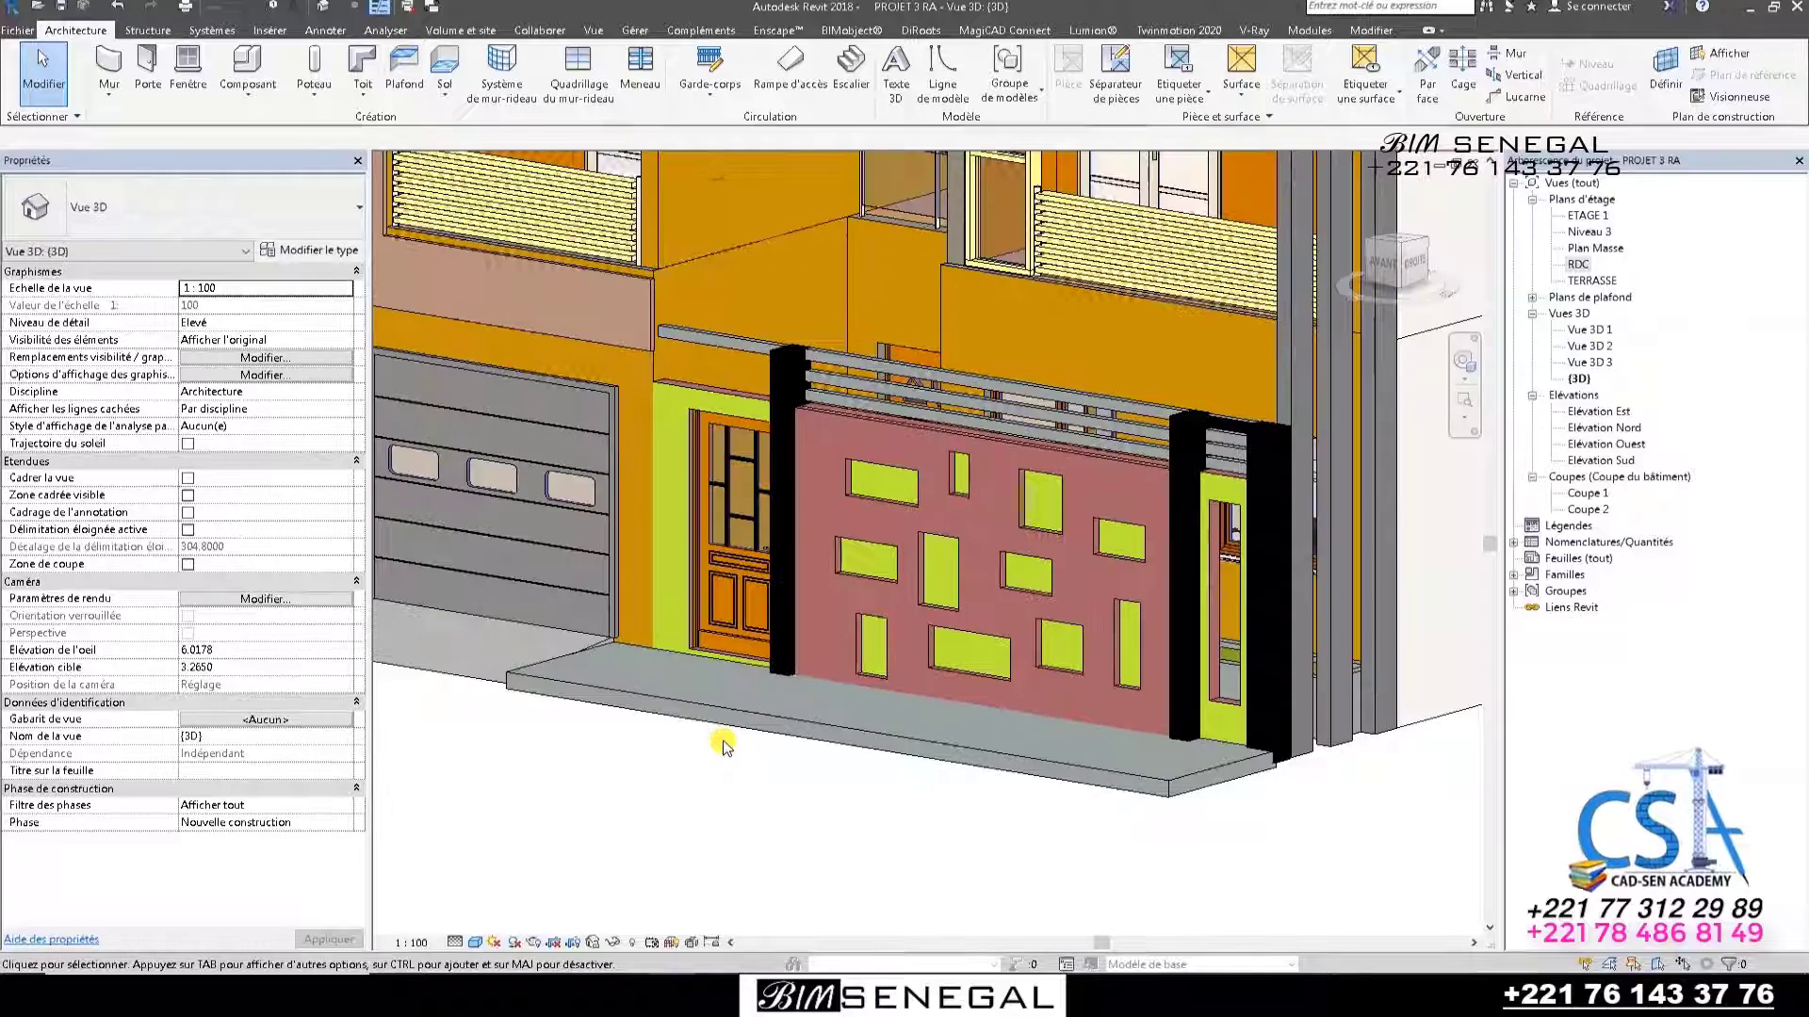
Paint the top face of the sidewalk floor with the Acier, 45-345 material and finish painting.
click(1369, 31)
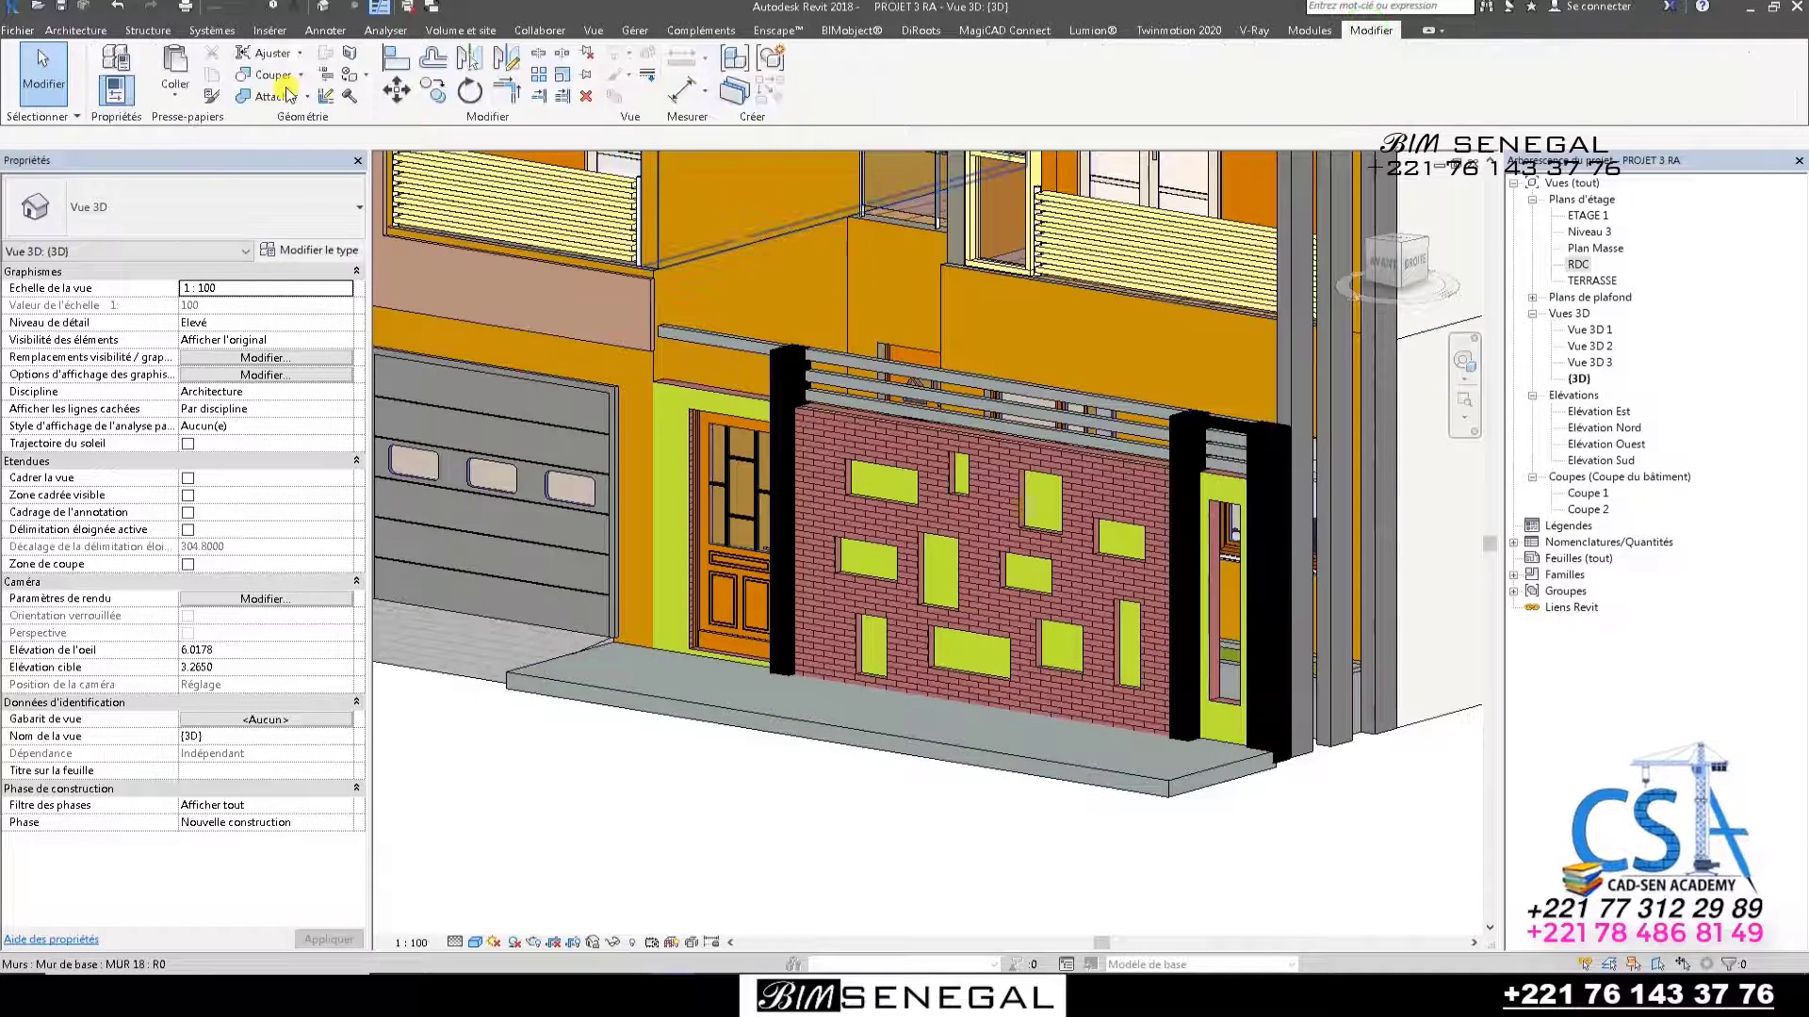
click(366, 75)
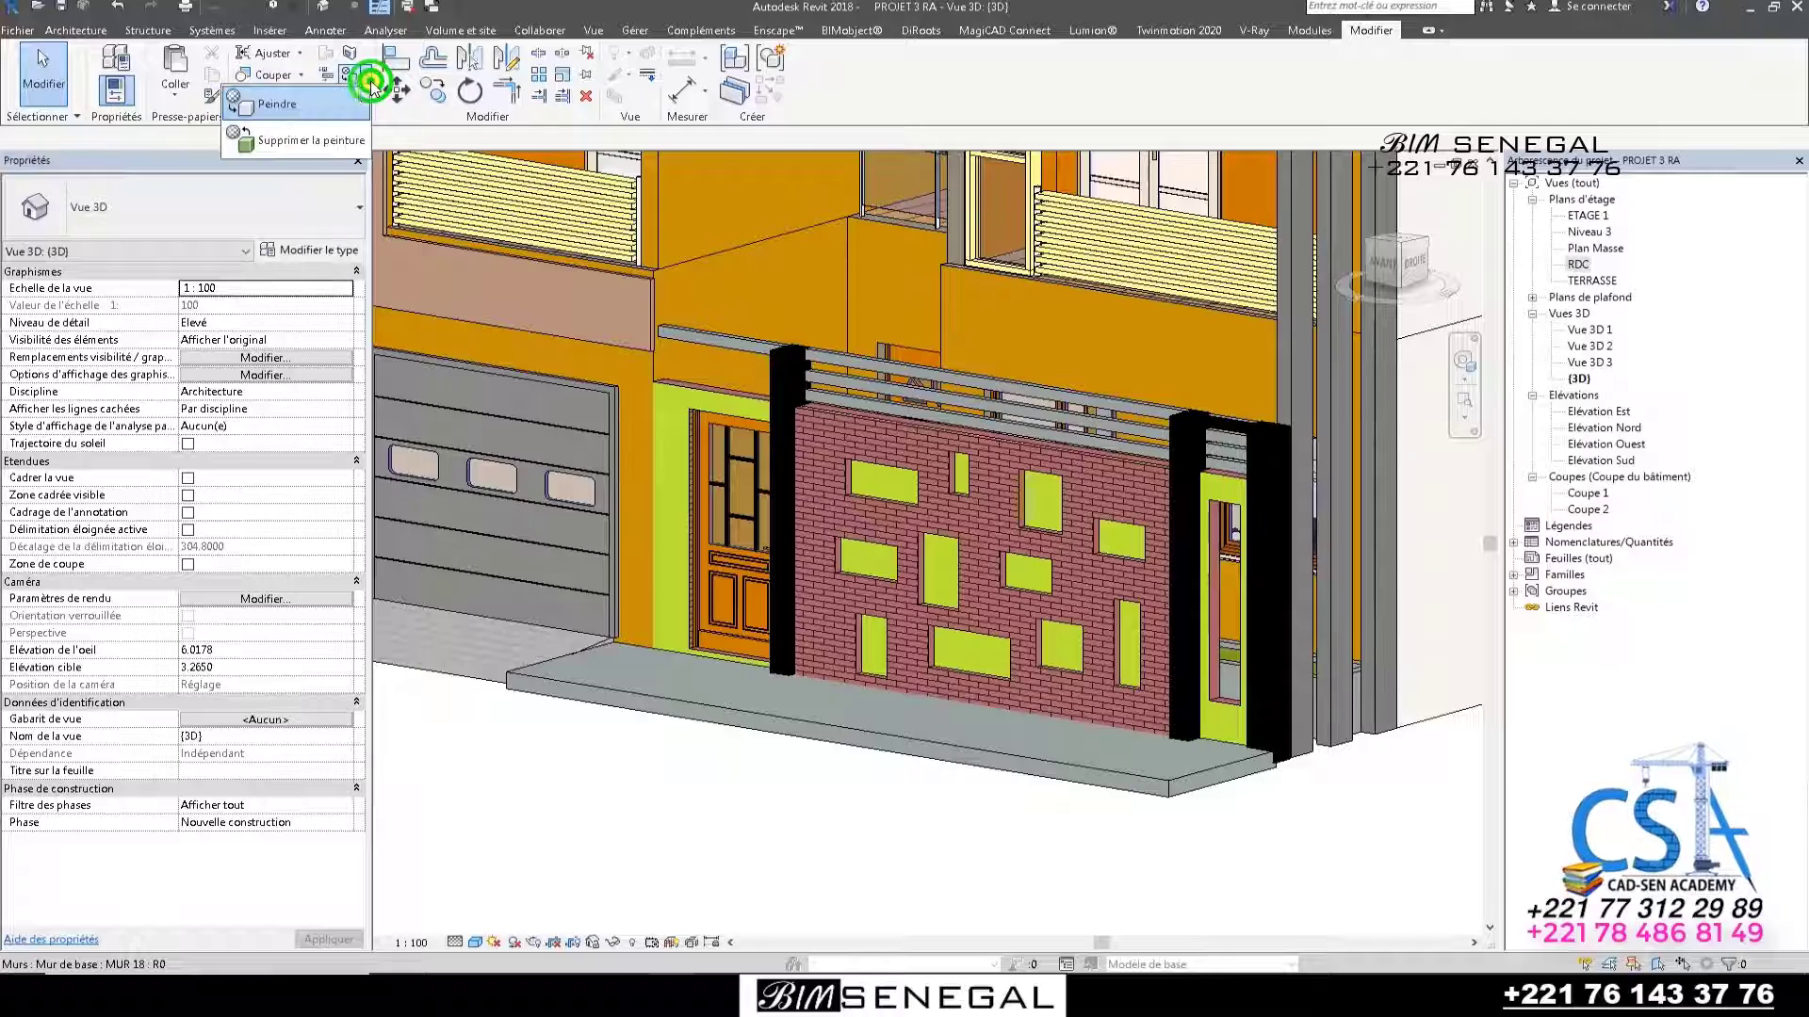
click(344, 107)
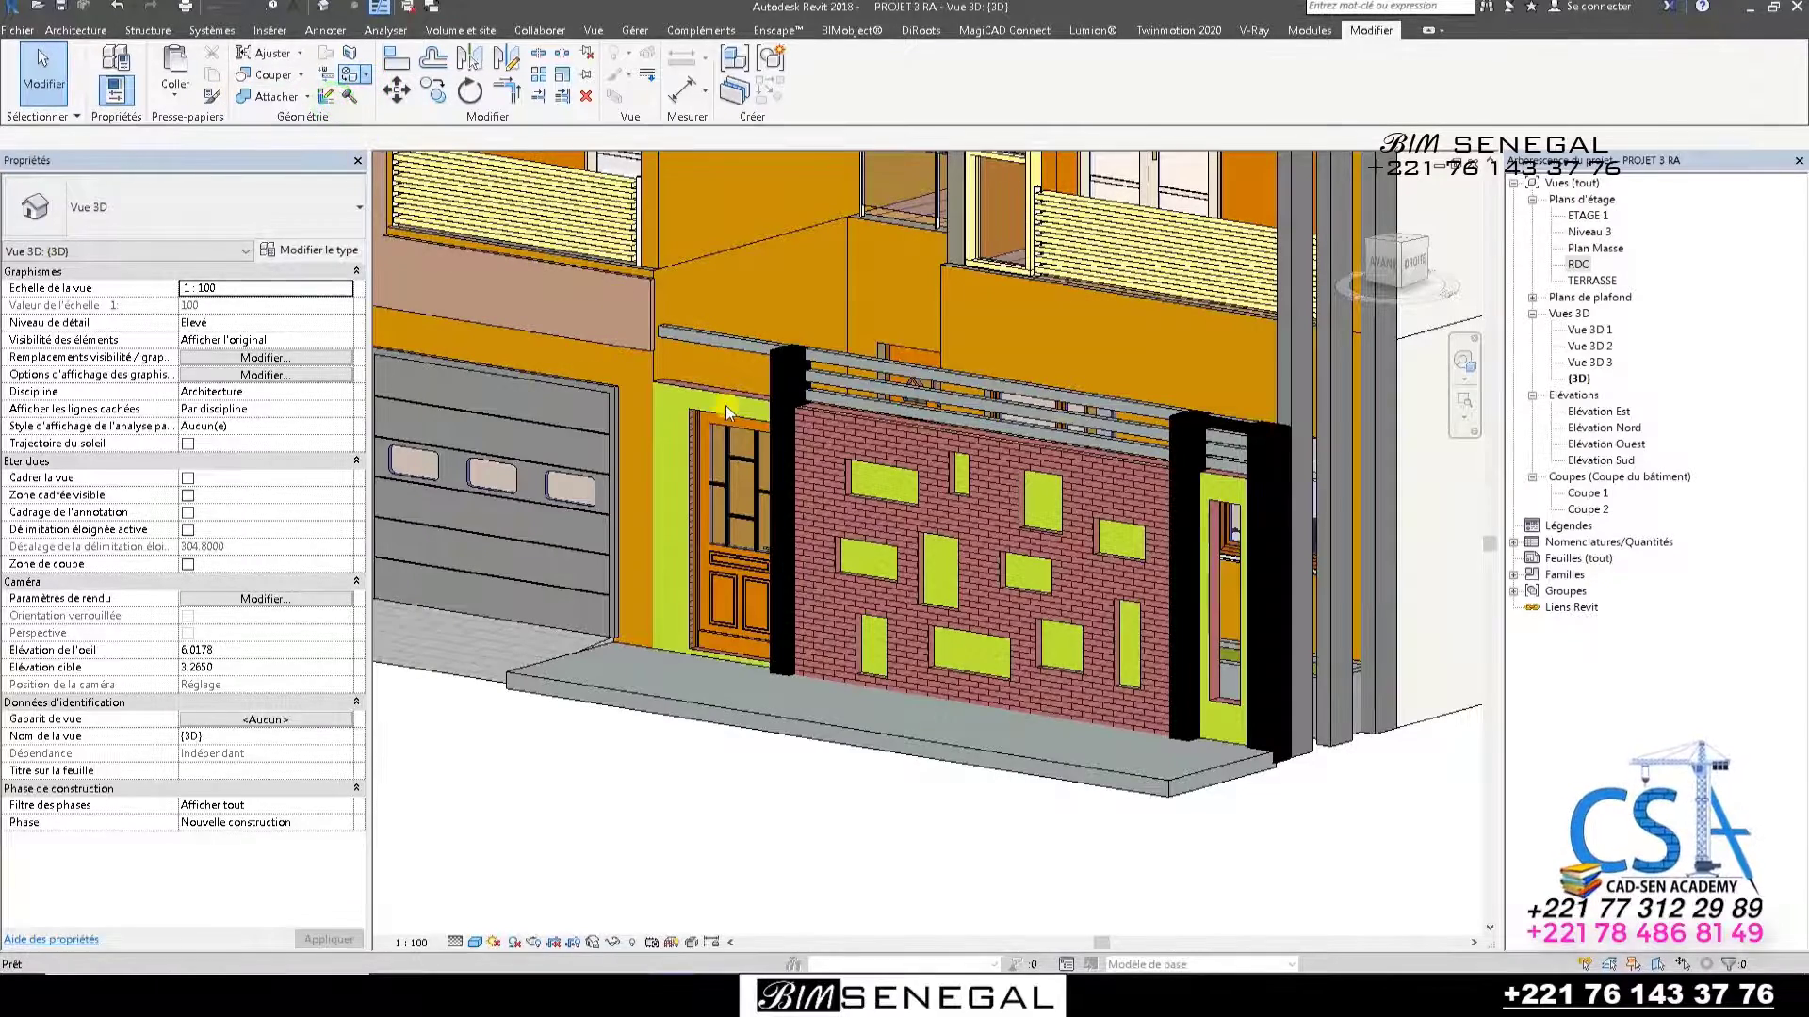
scroll(421, 596, down, 10)
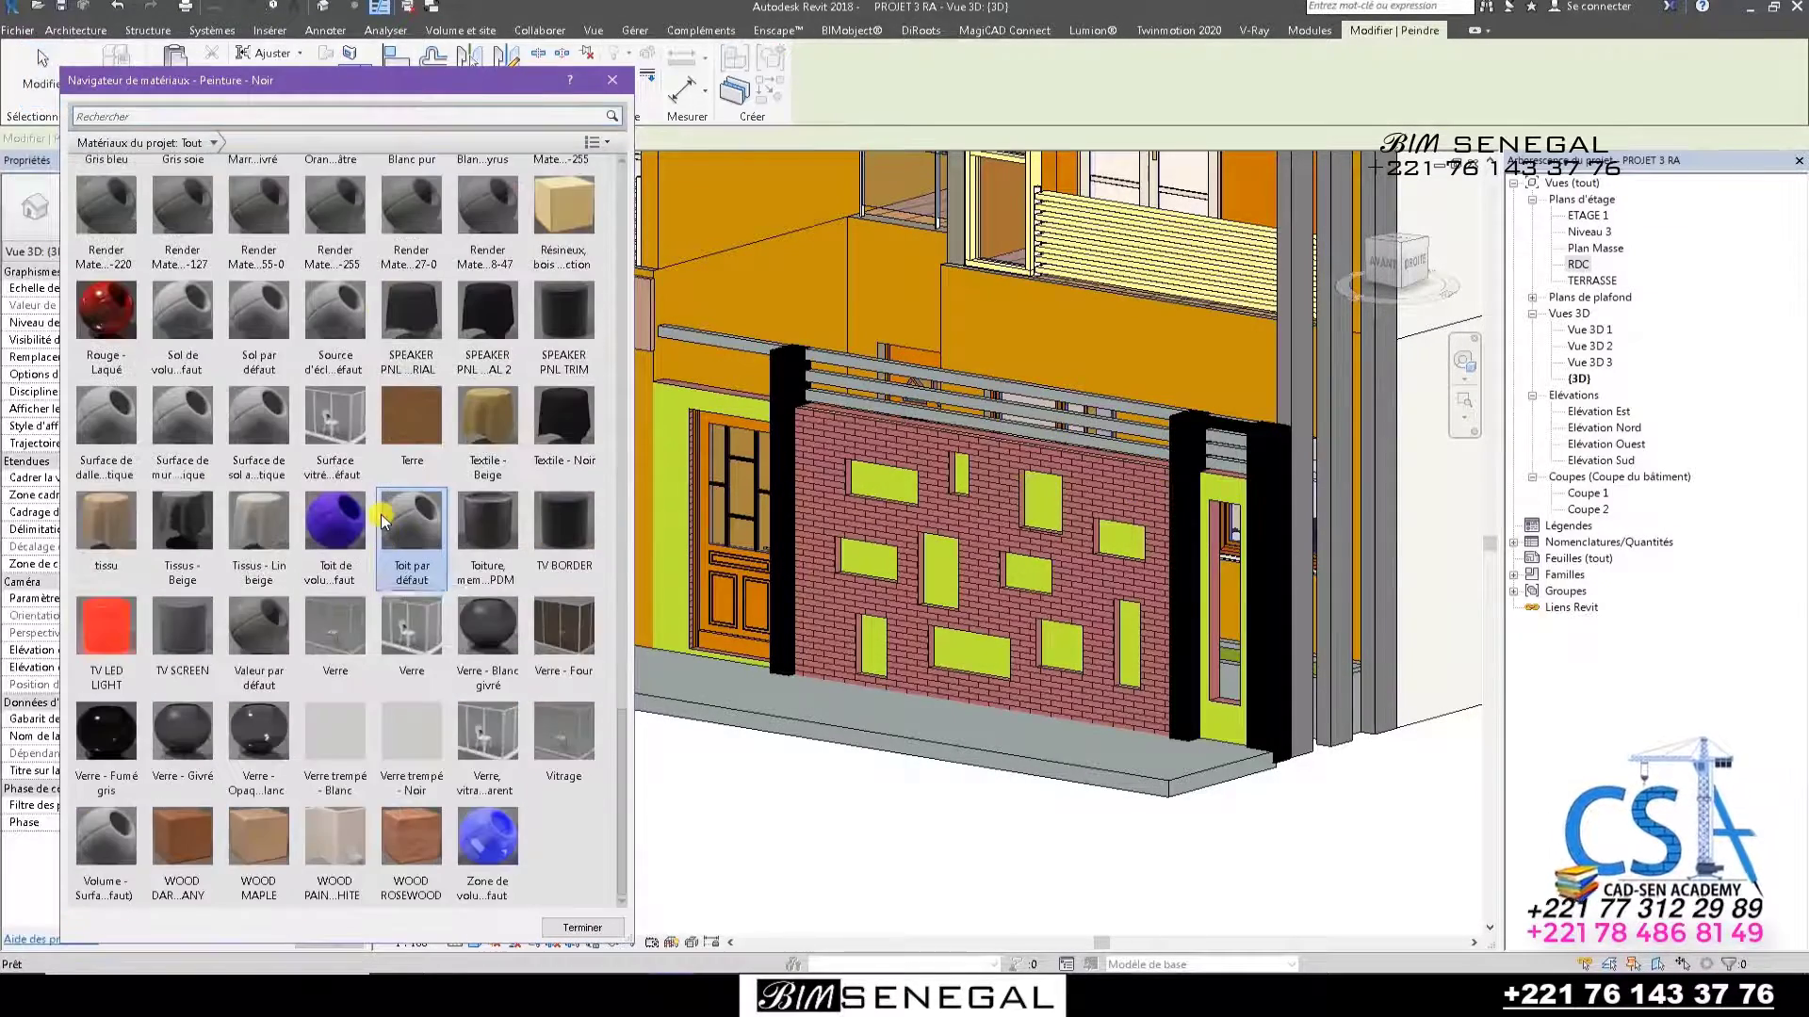
click(400, 608)
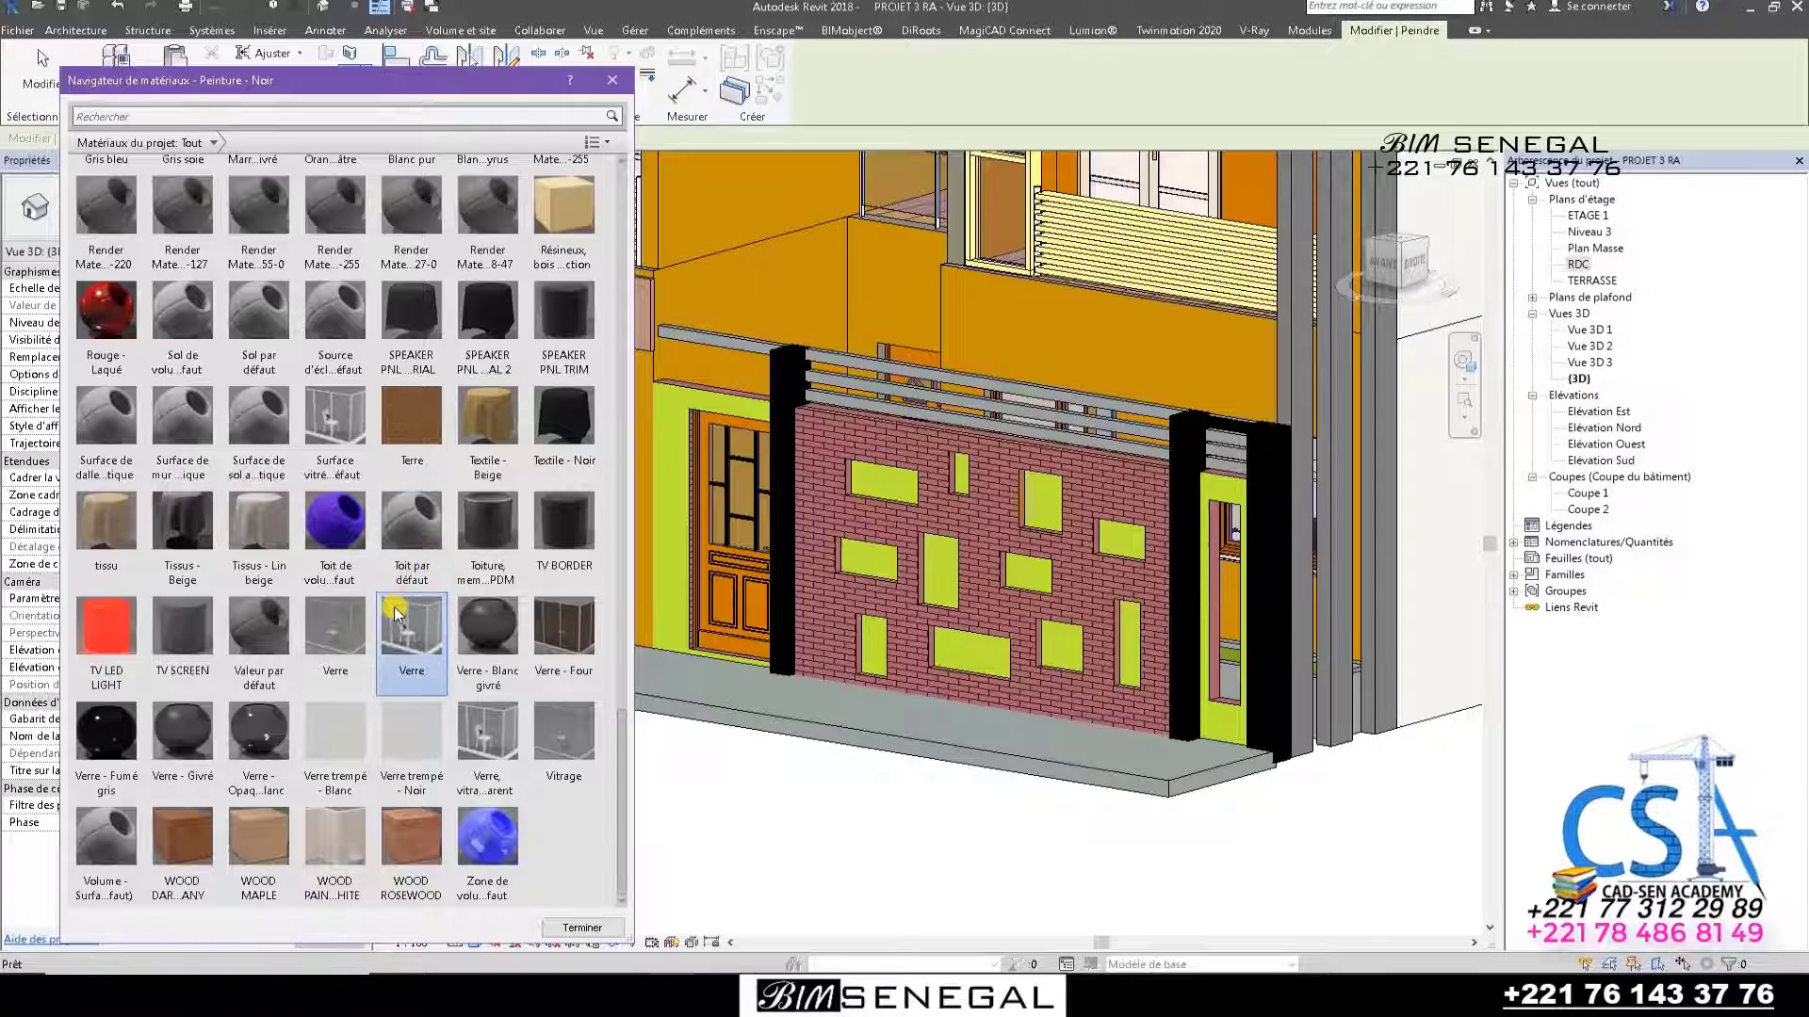
scroll(396, 612, up, 15)
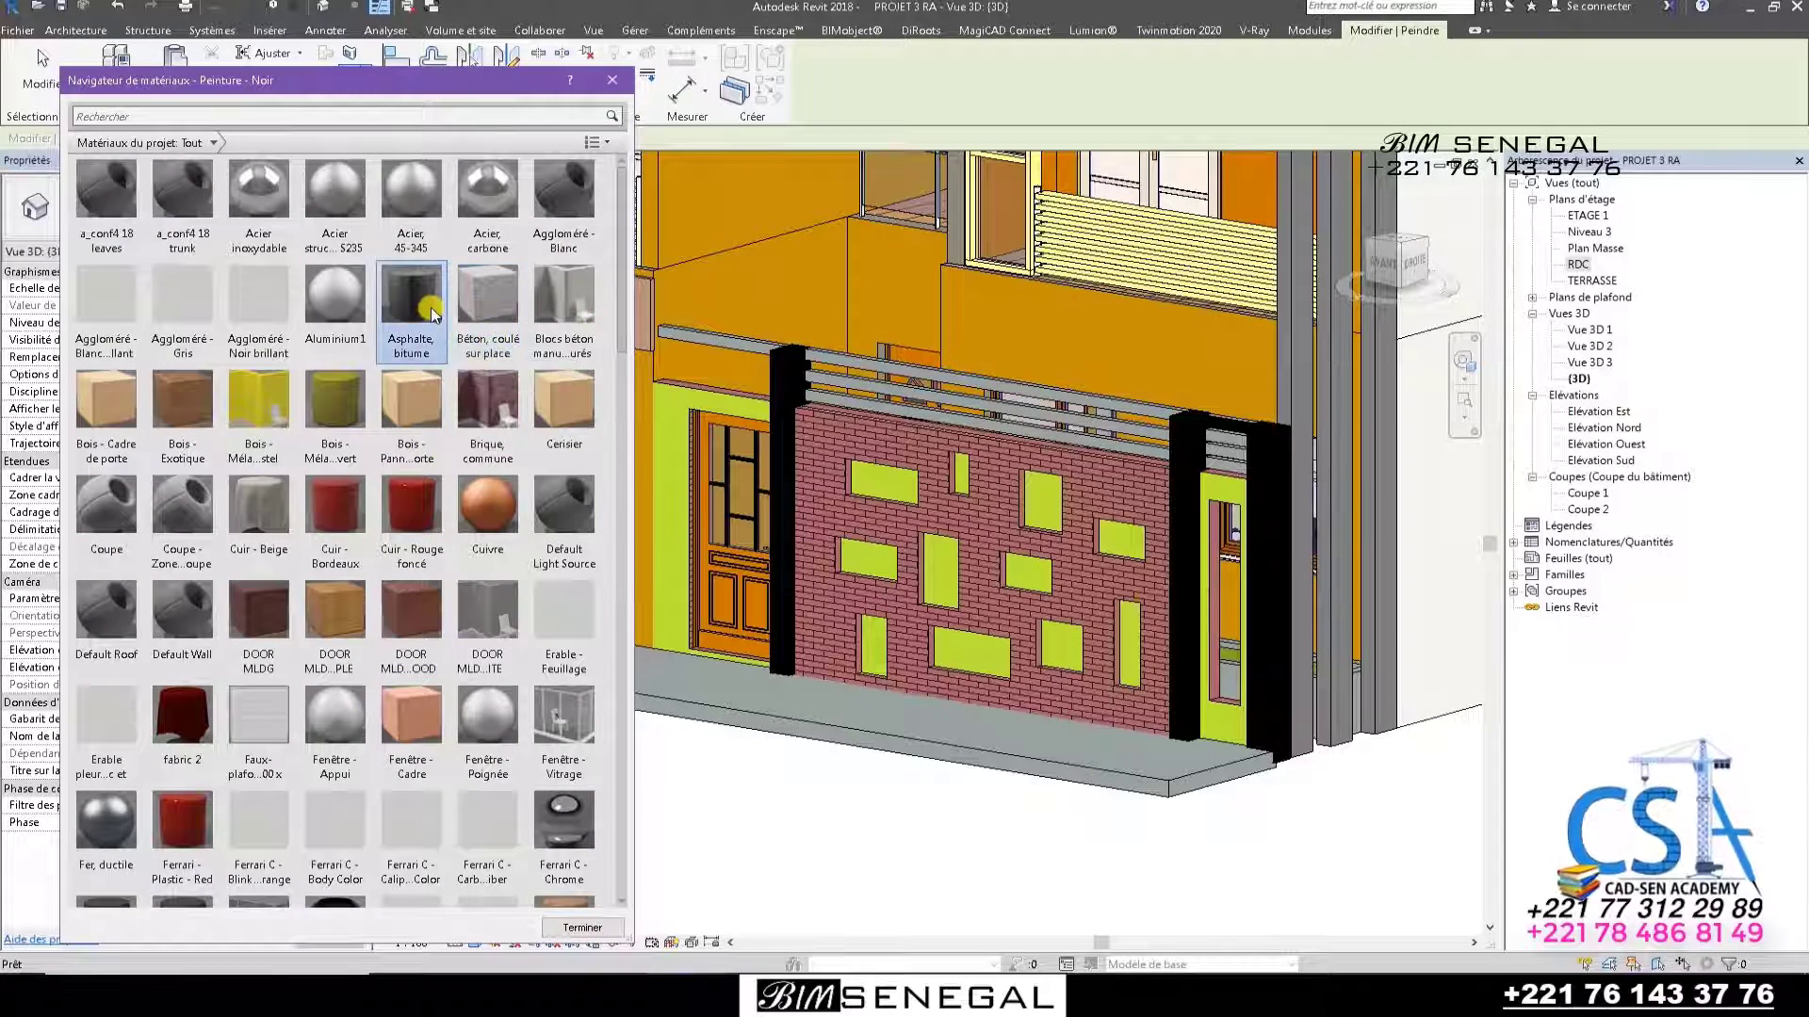
click(402, 295)
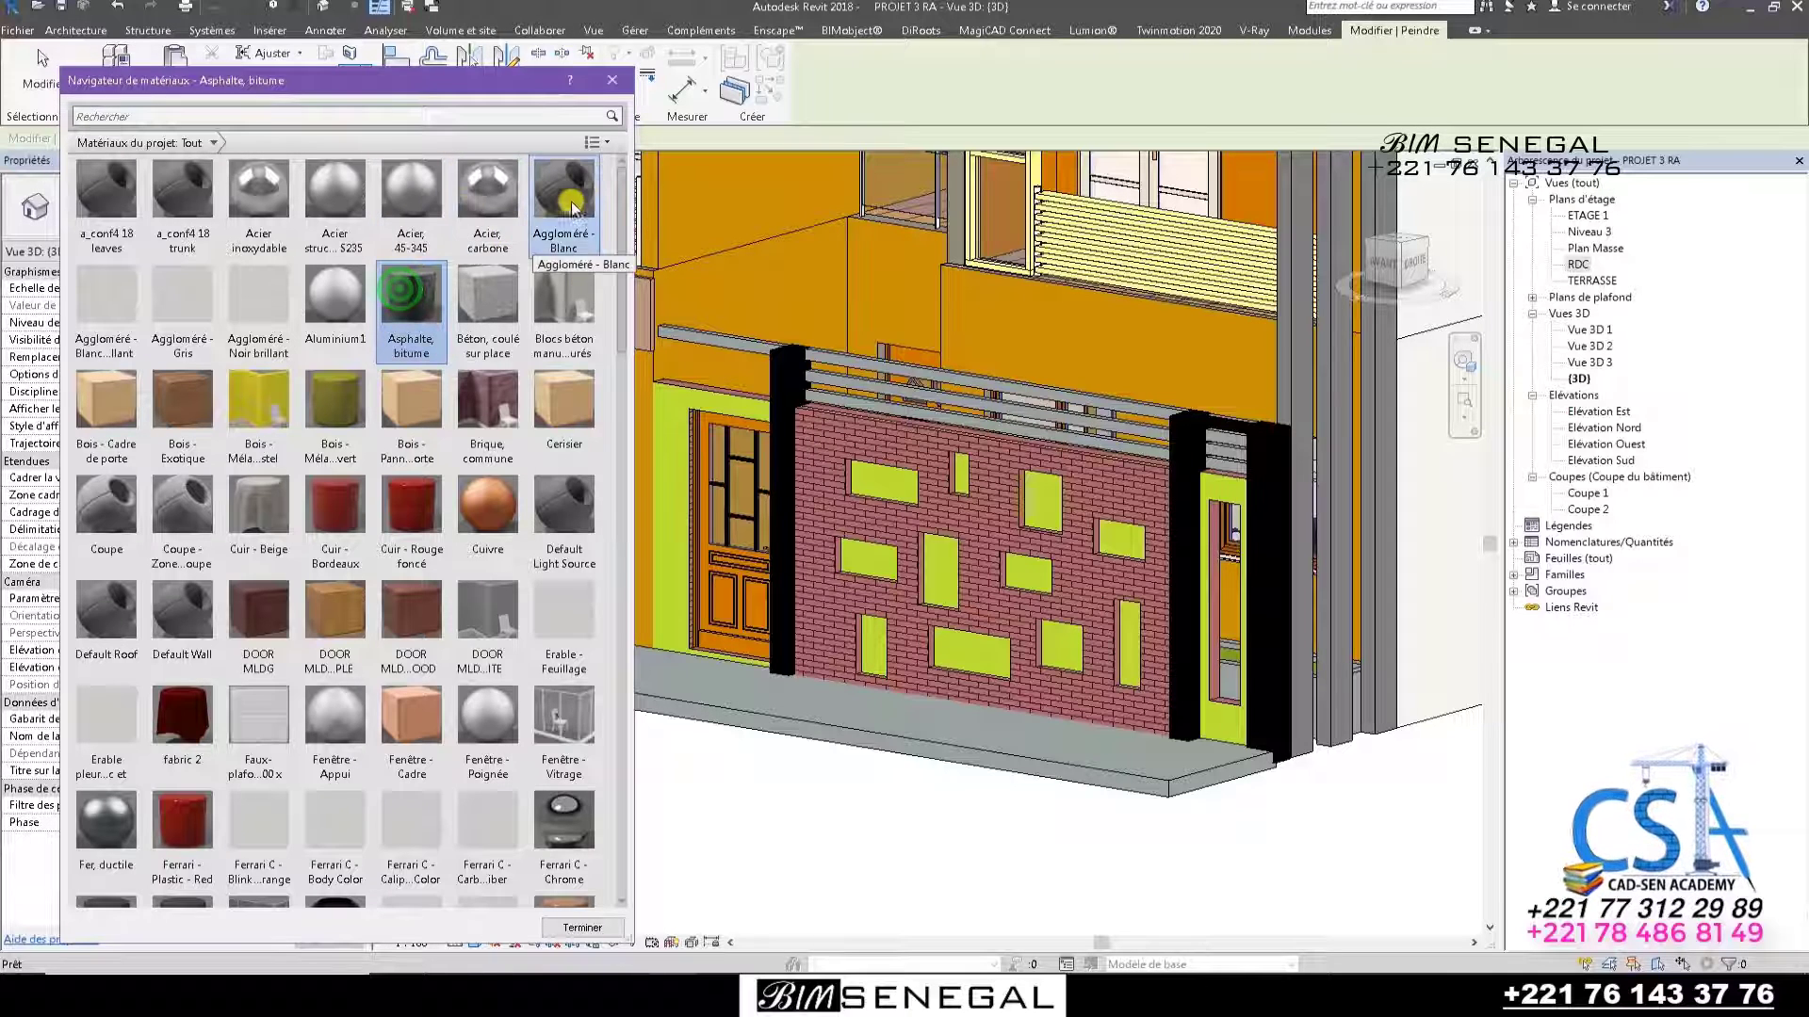
click(422, 198)
scroll(961, 727, up, 3)
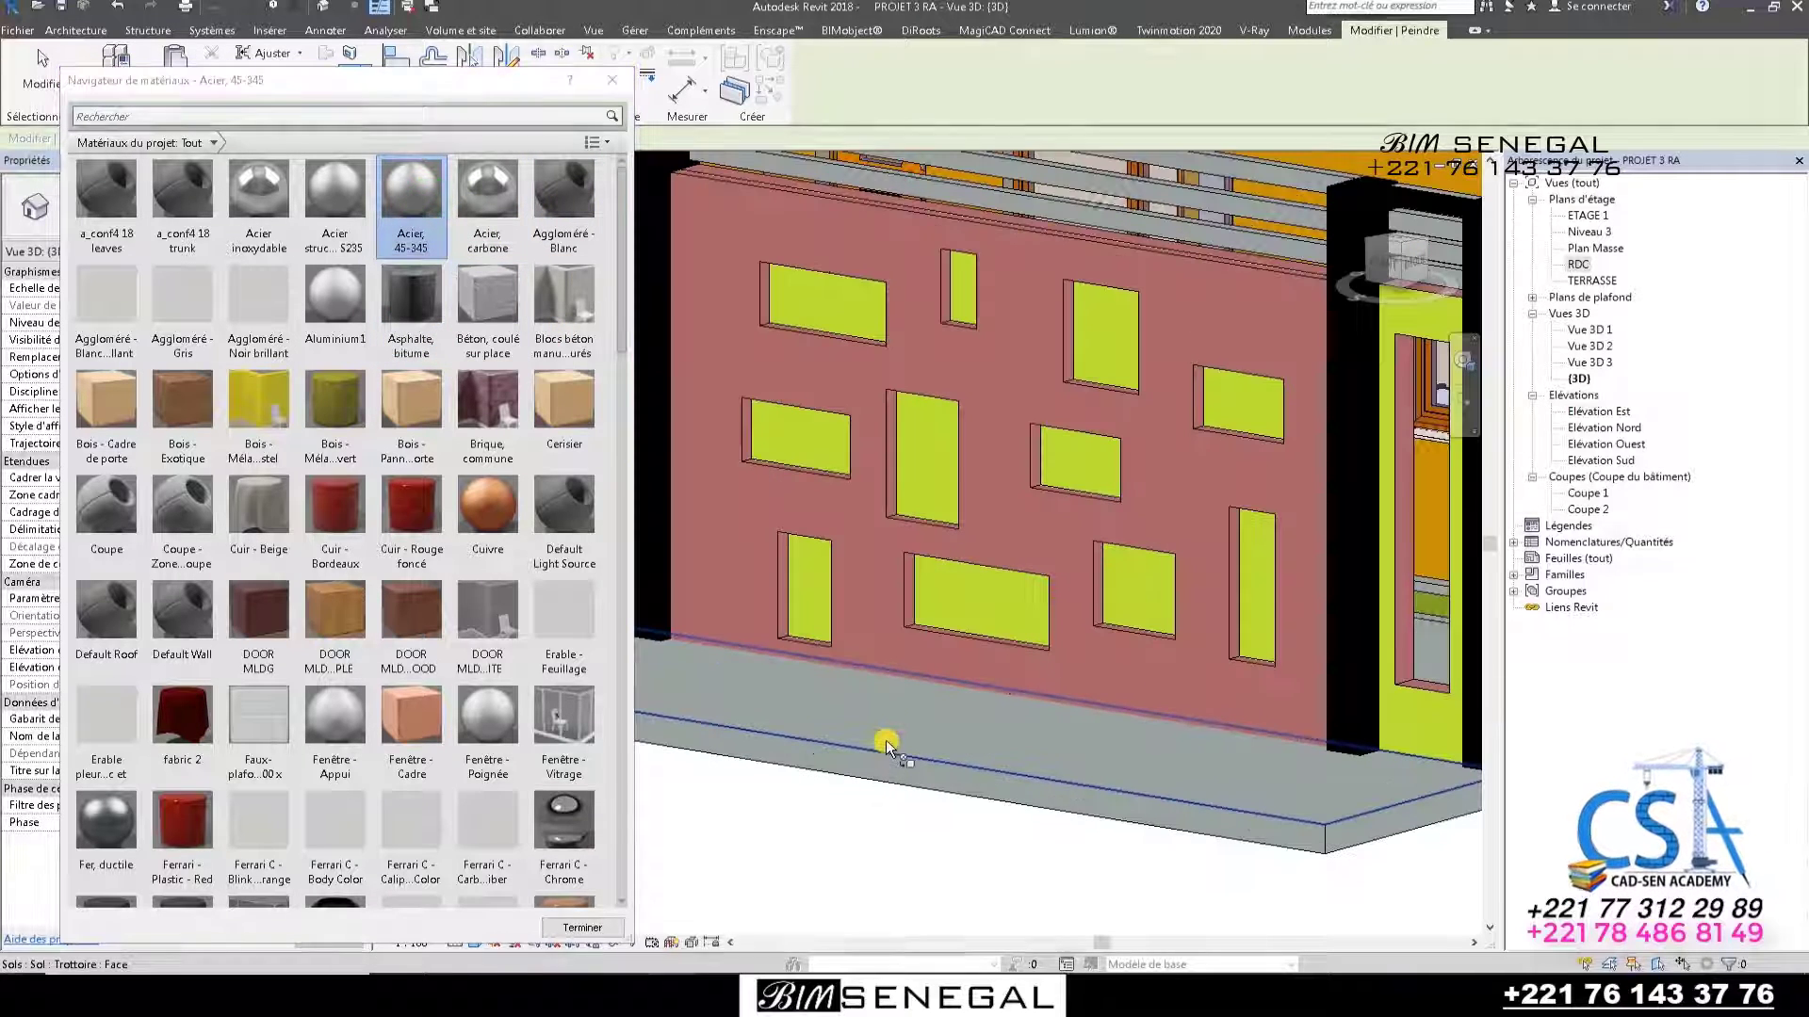
click(919, 714)
scroll(987, 681, down, 5)
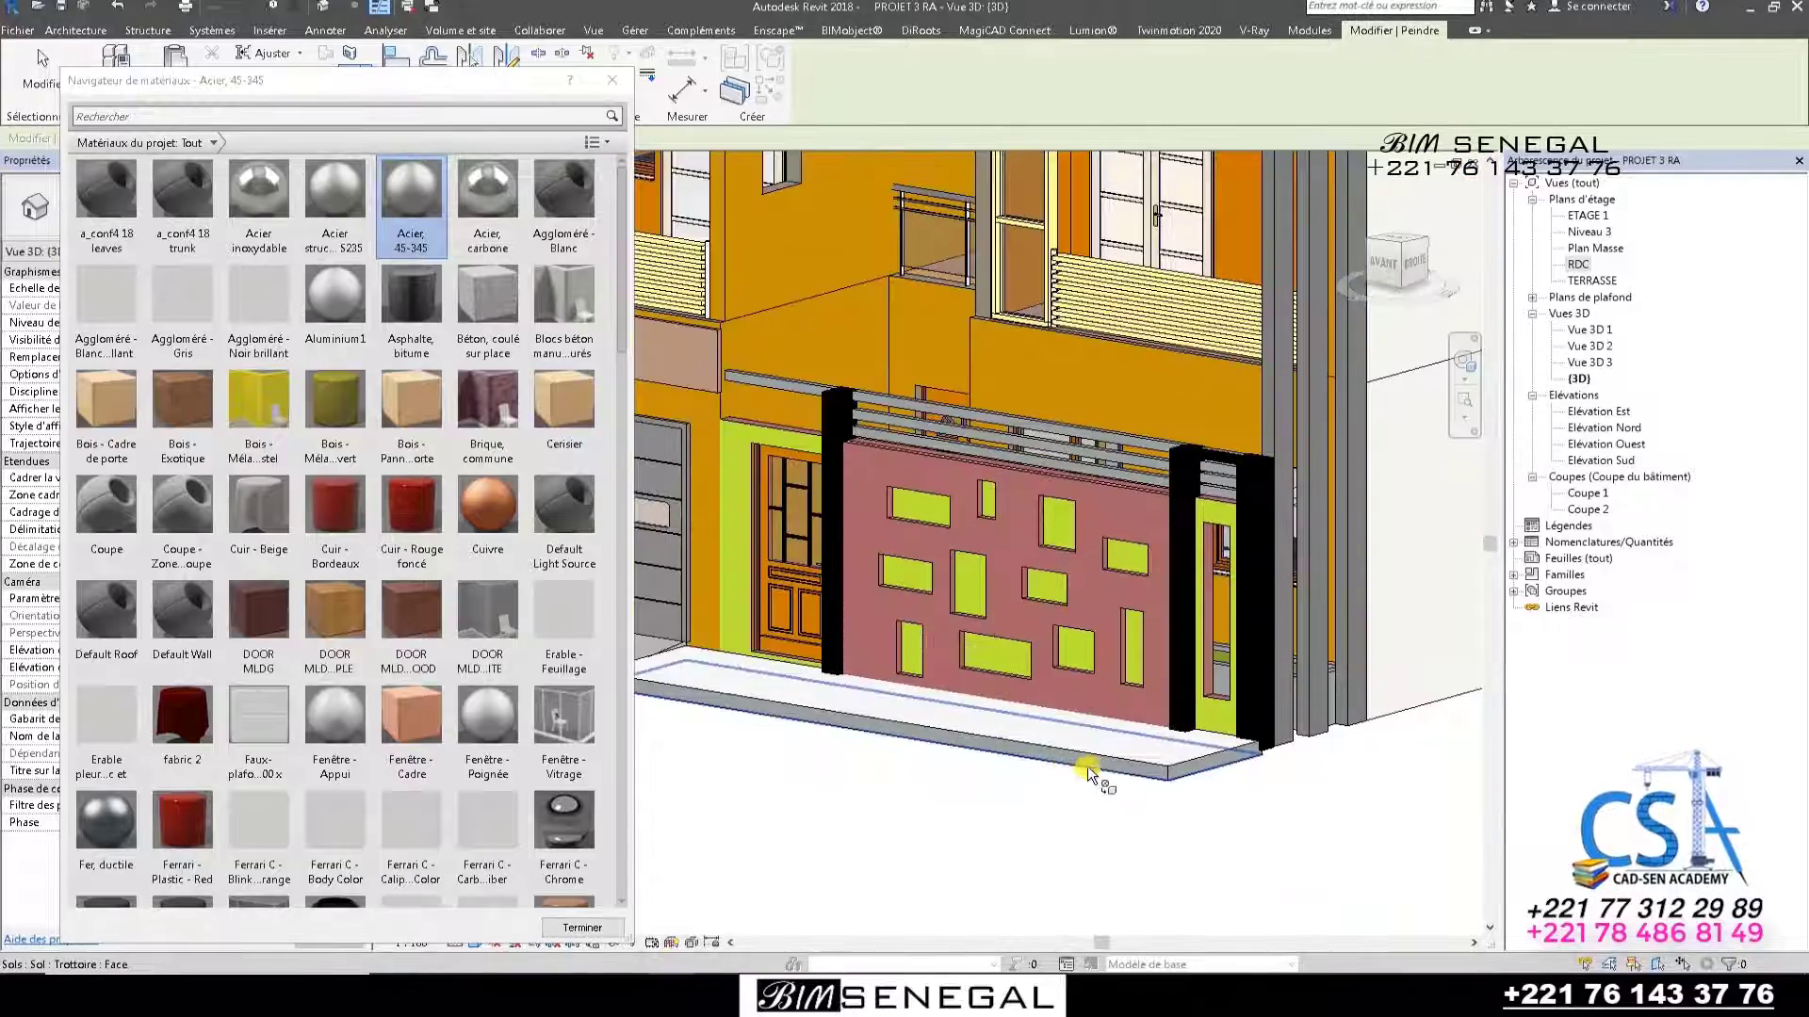
click(621, 85)
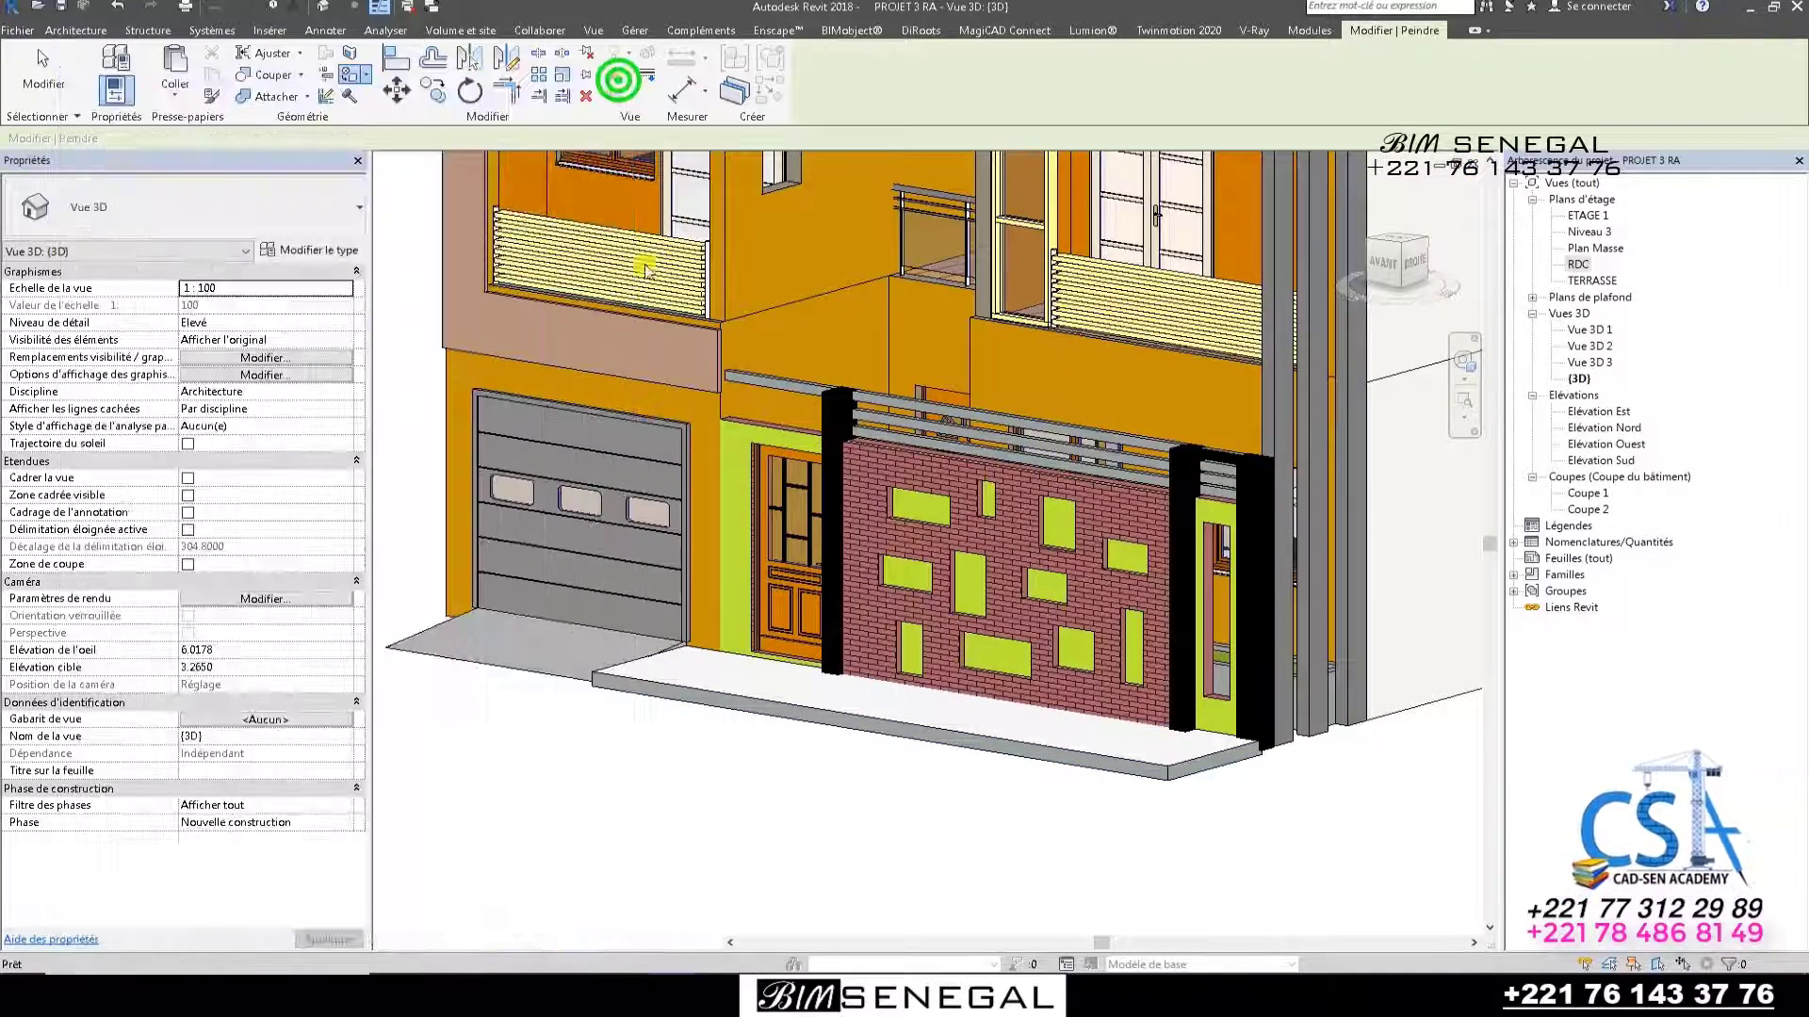
Create an in-place component in the Modèles génériques category and name it "Bordure trottoire".
scroll(927, 652, up, 3)
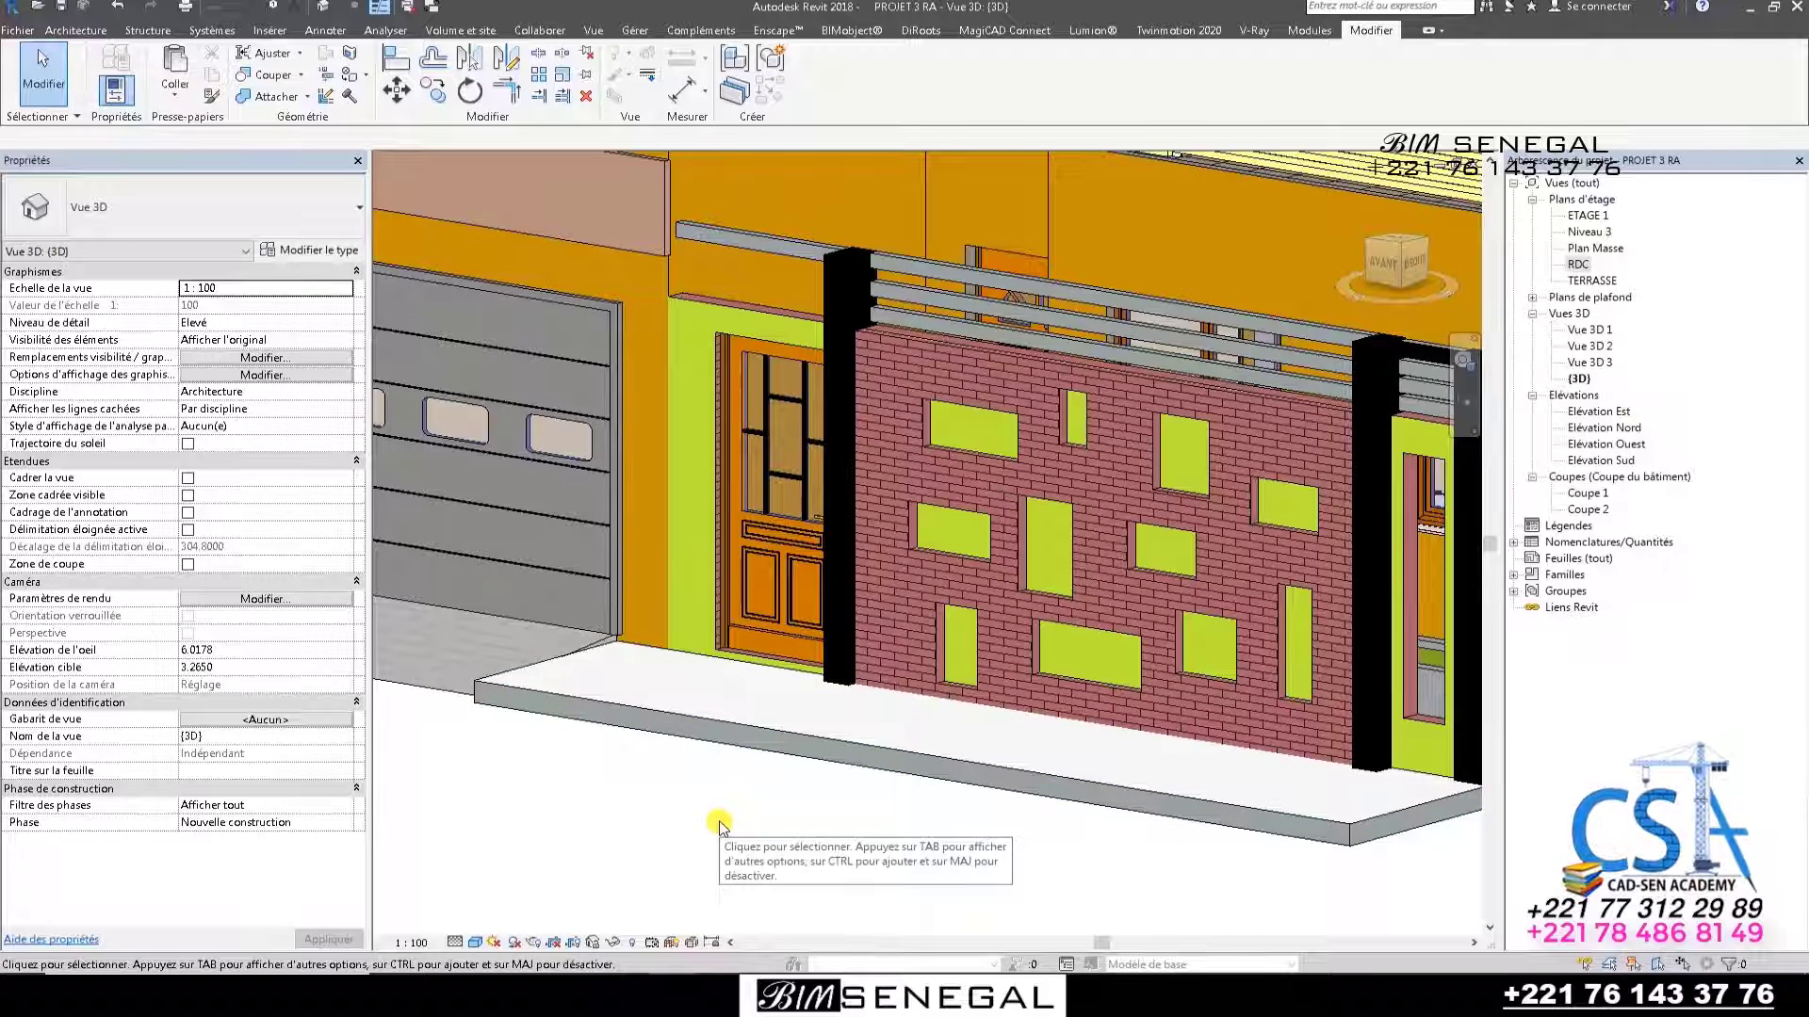
click(75, 31)
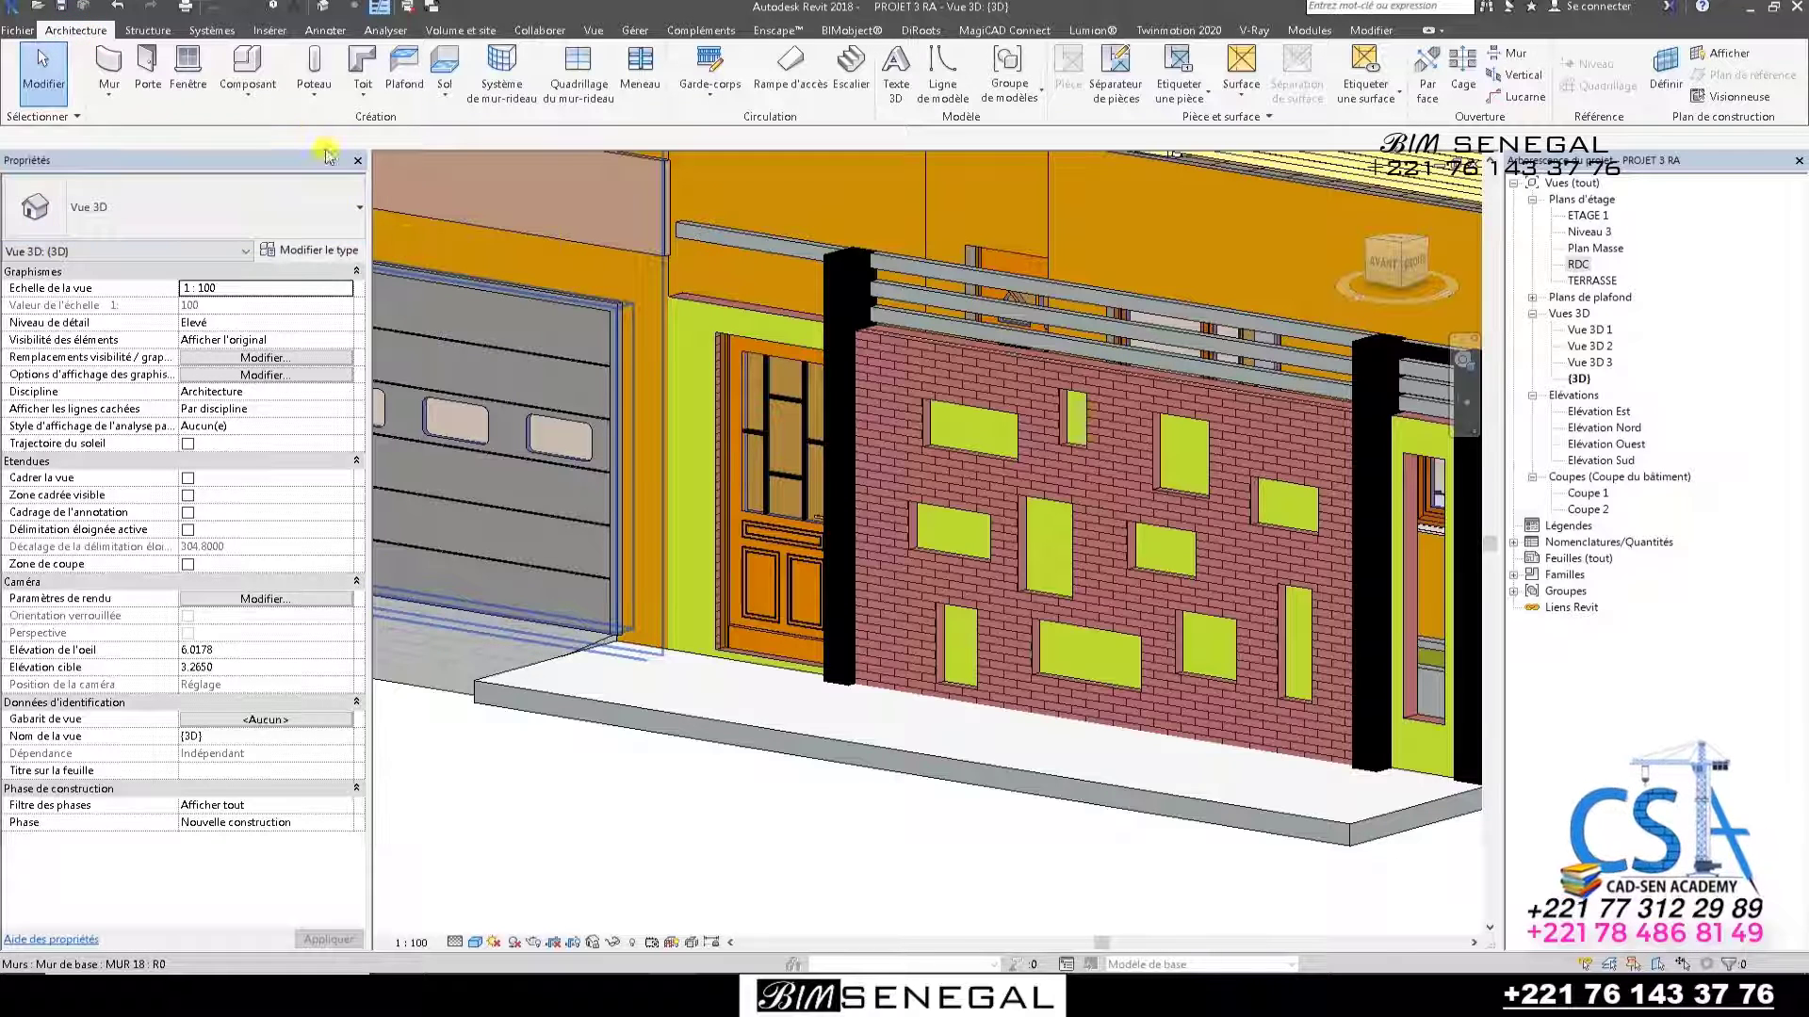
click(244, 89)
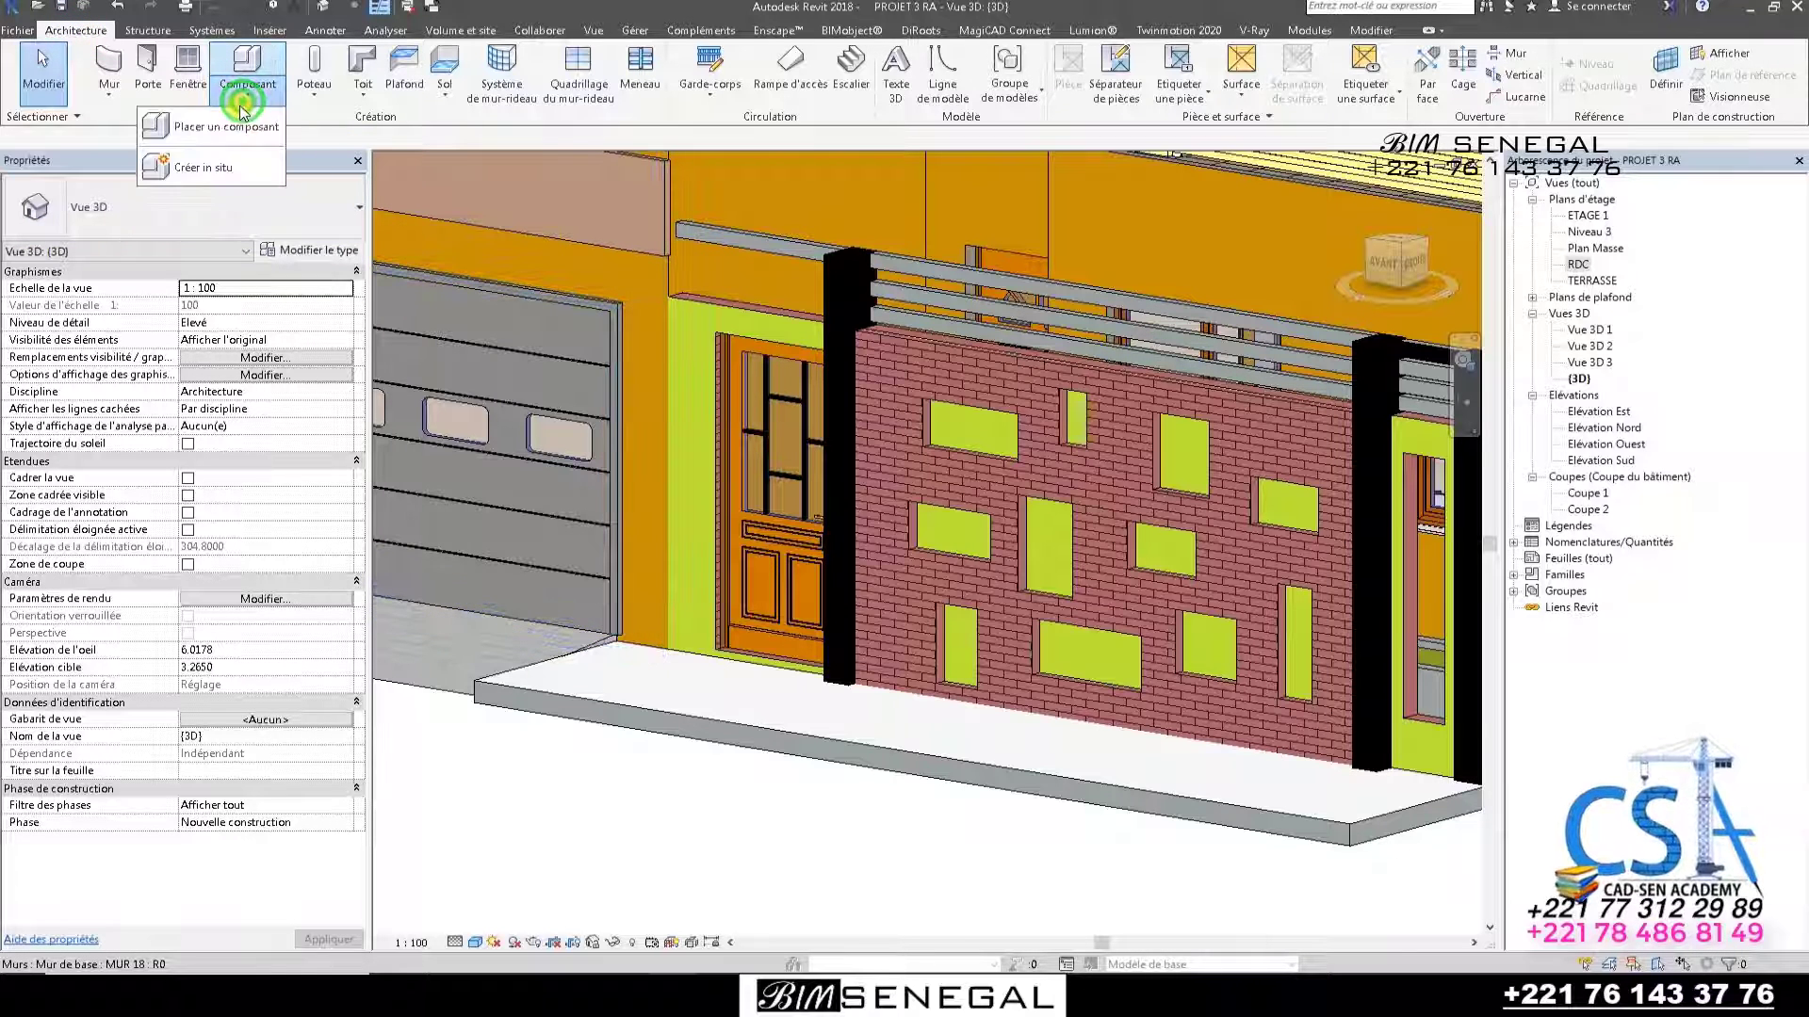
click(231, 166)
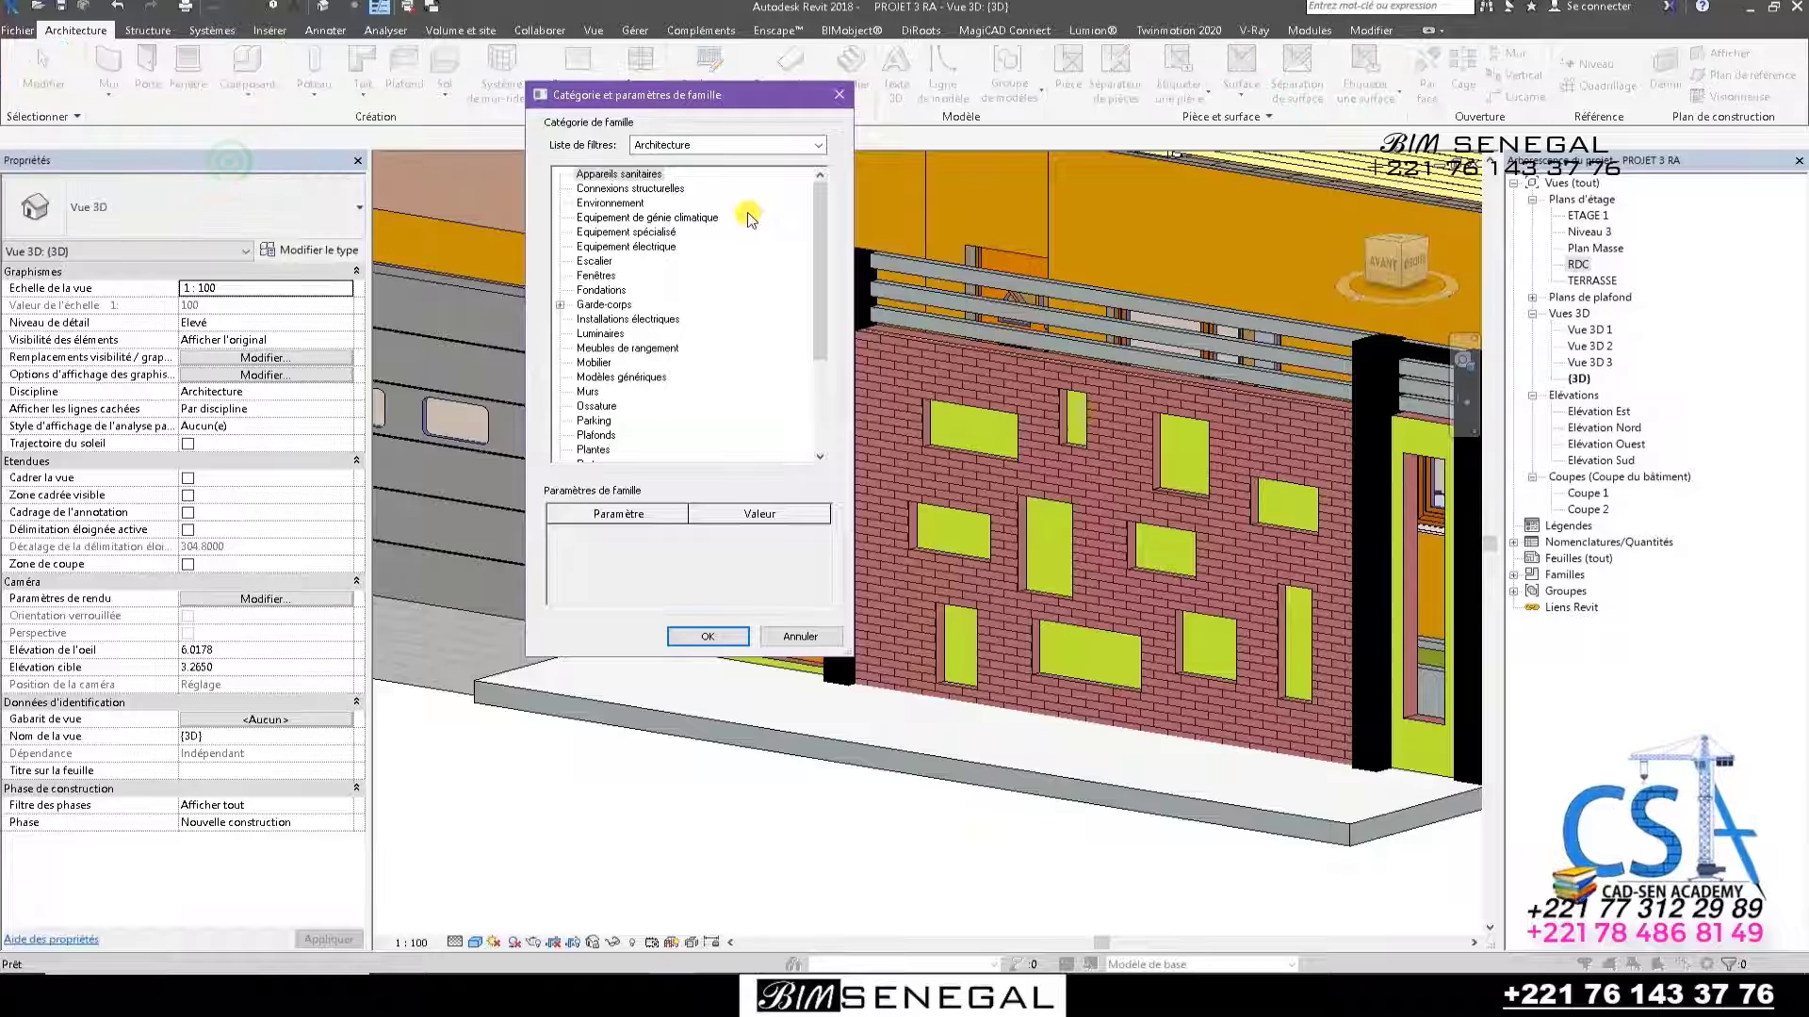
click(625, 377)
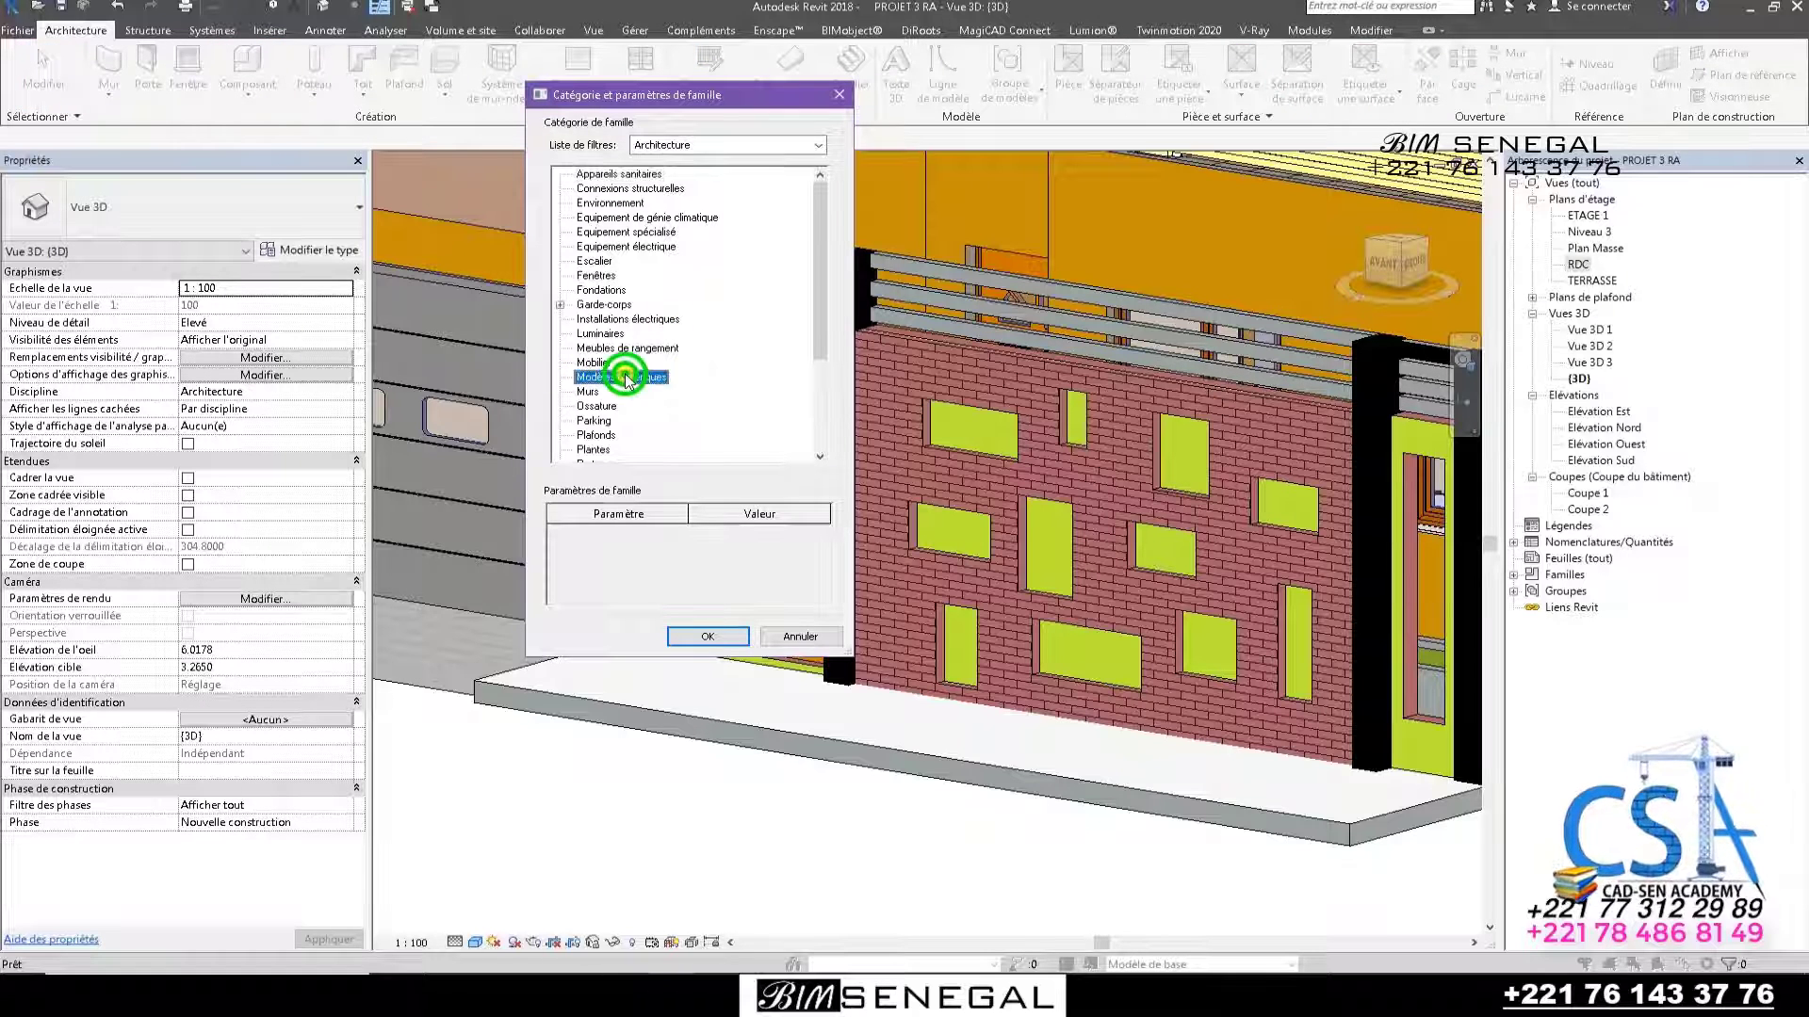
click(707, 636)
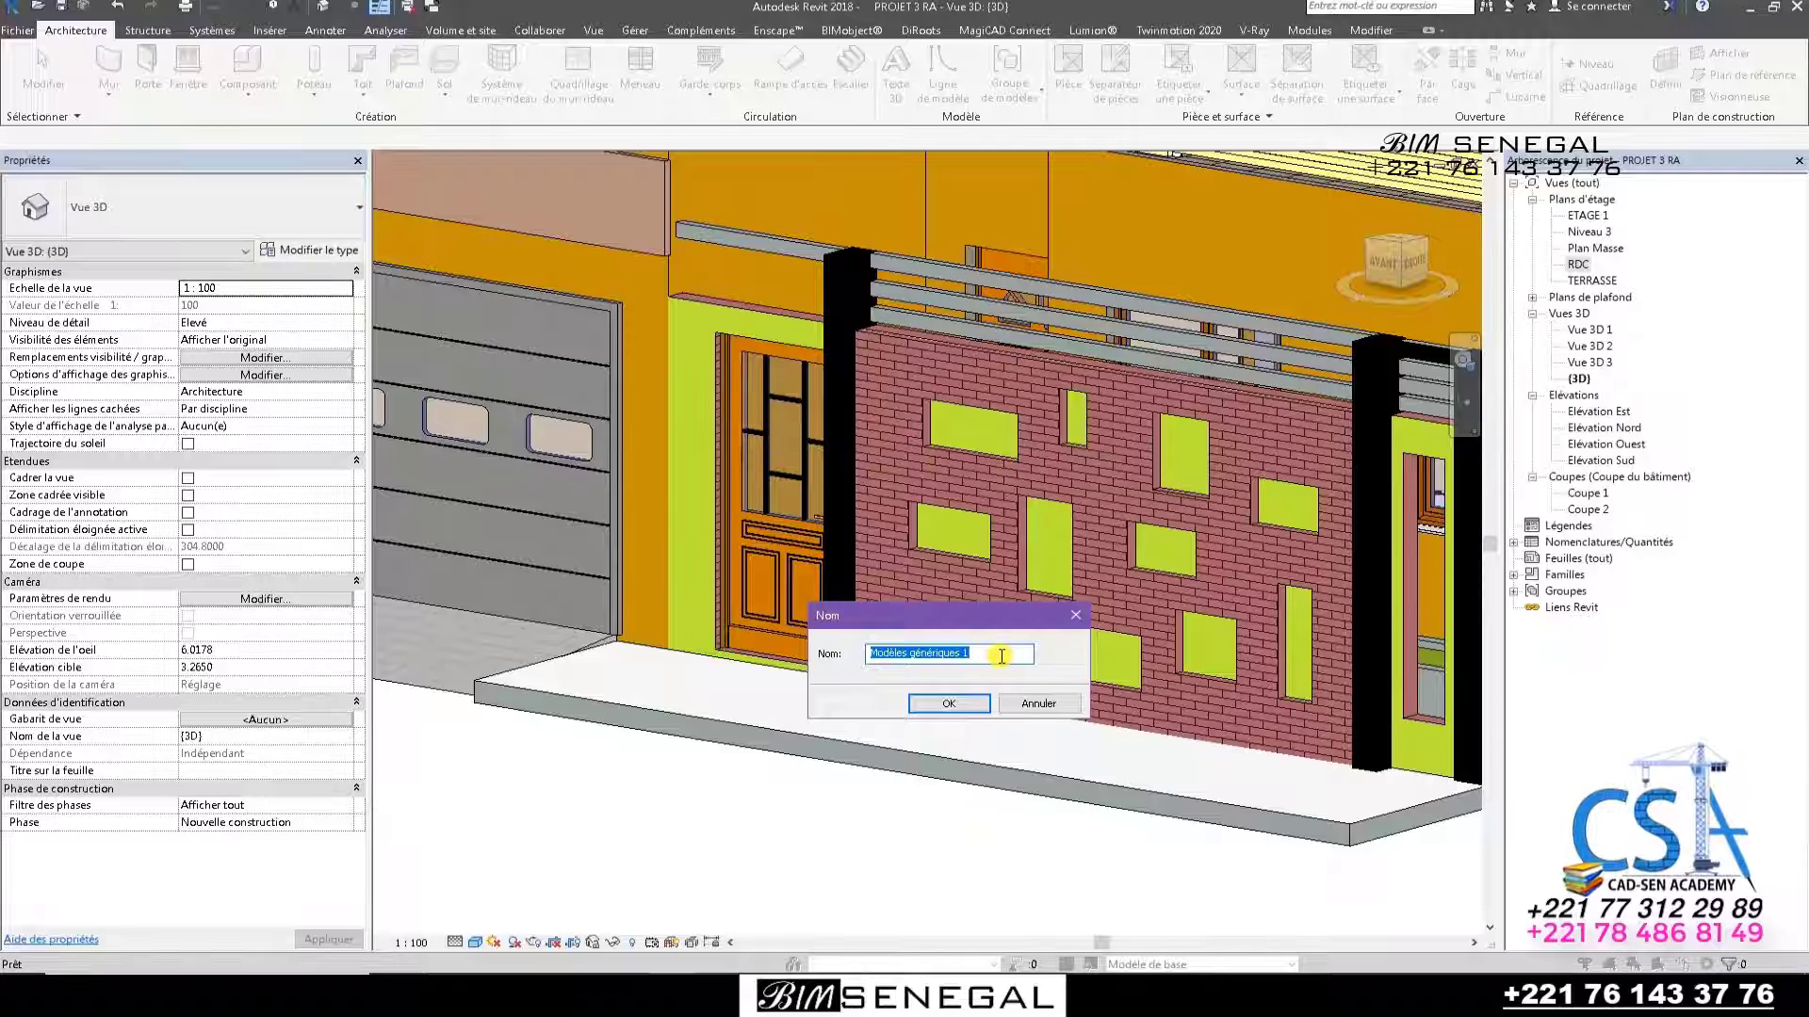
text(Bordure trottoire)
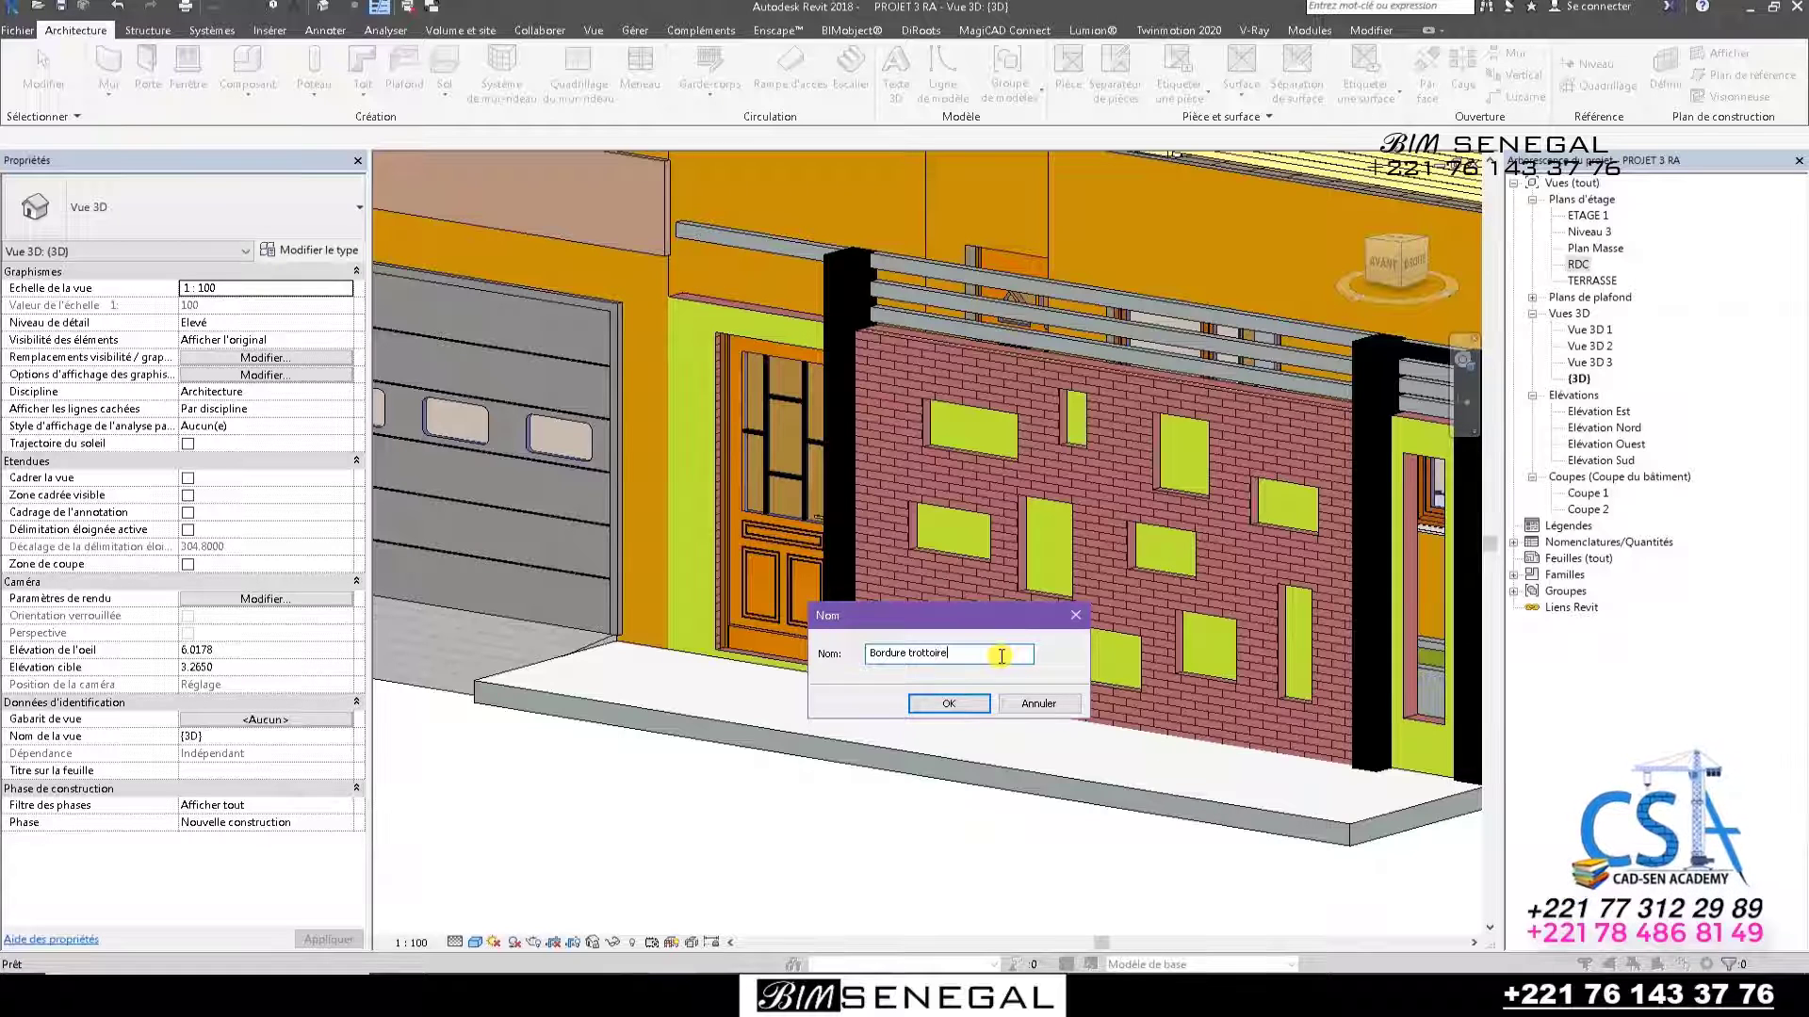
click(952, 704)
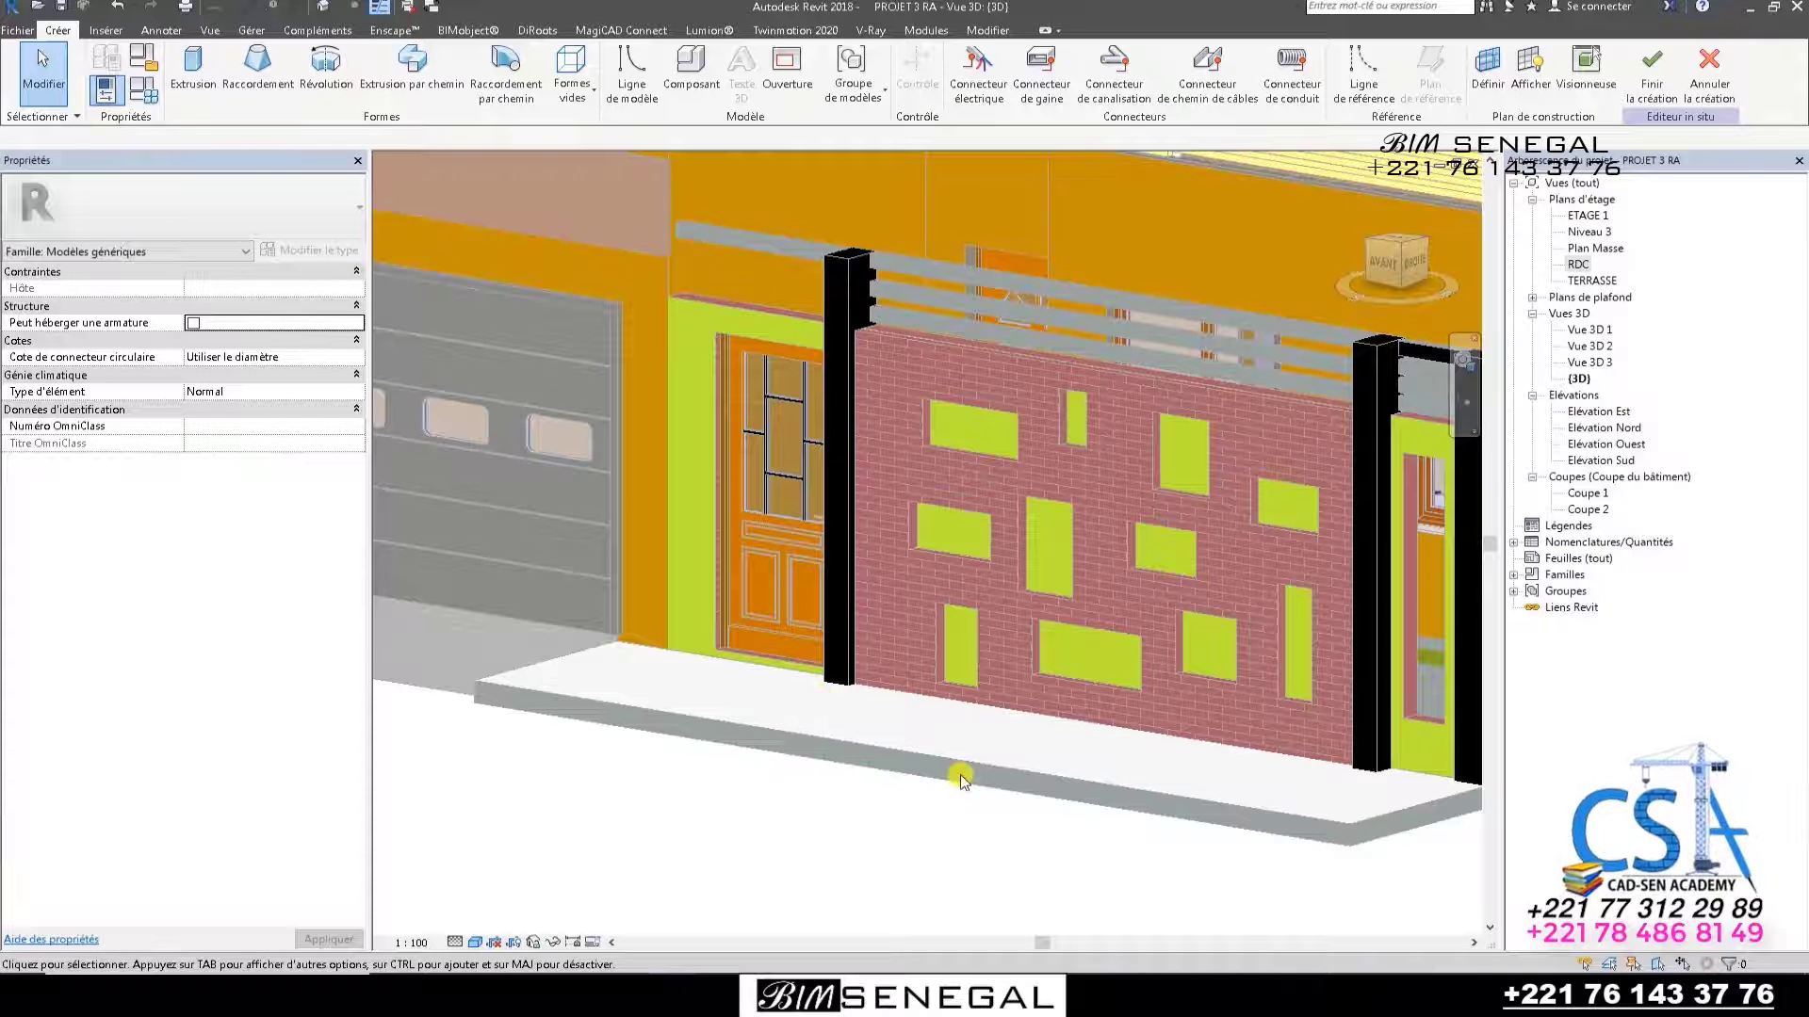
Define a sweep path by picking the sidewalk floor's upper front edge, with the 3D view switched to the hidden line style.
click(414, 66)
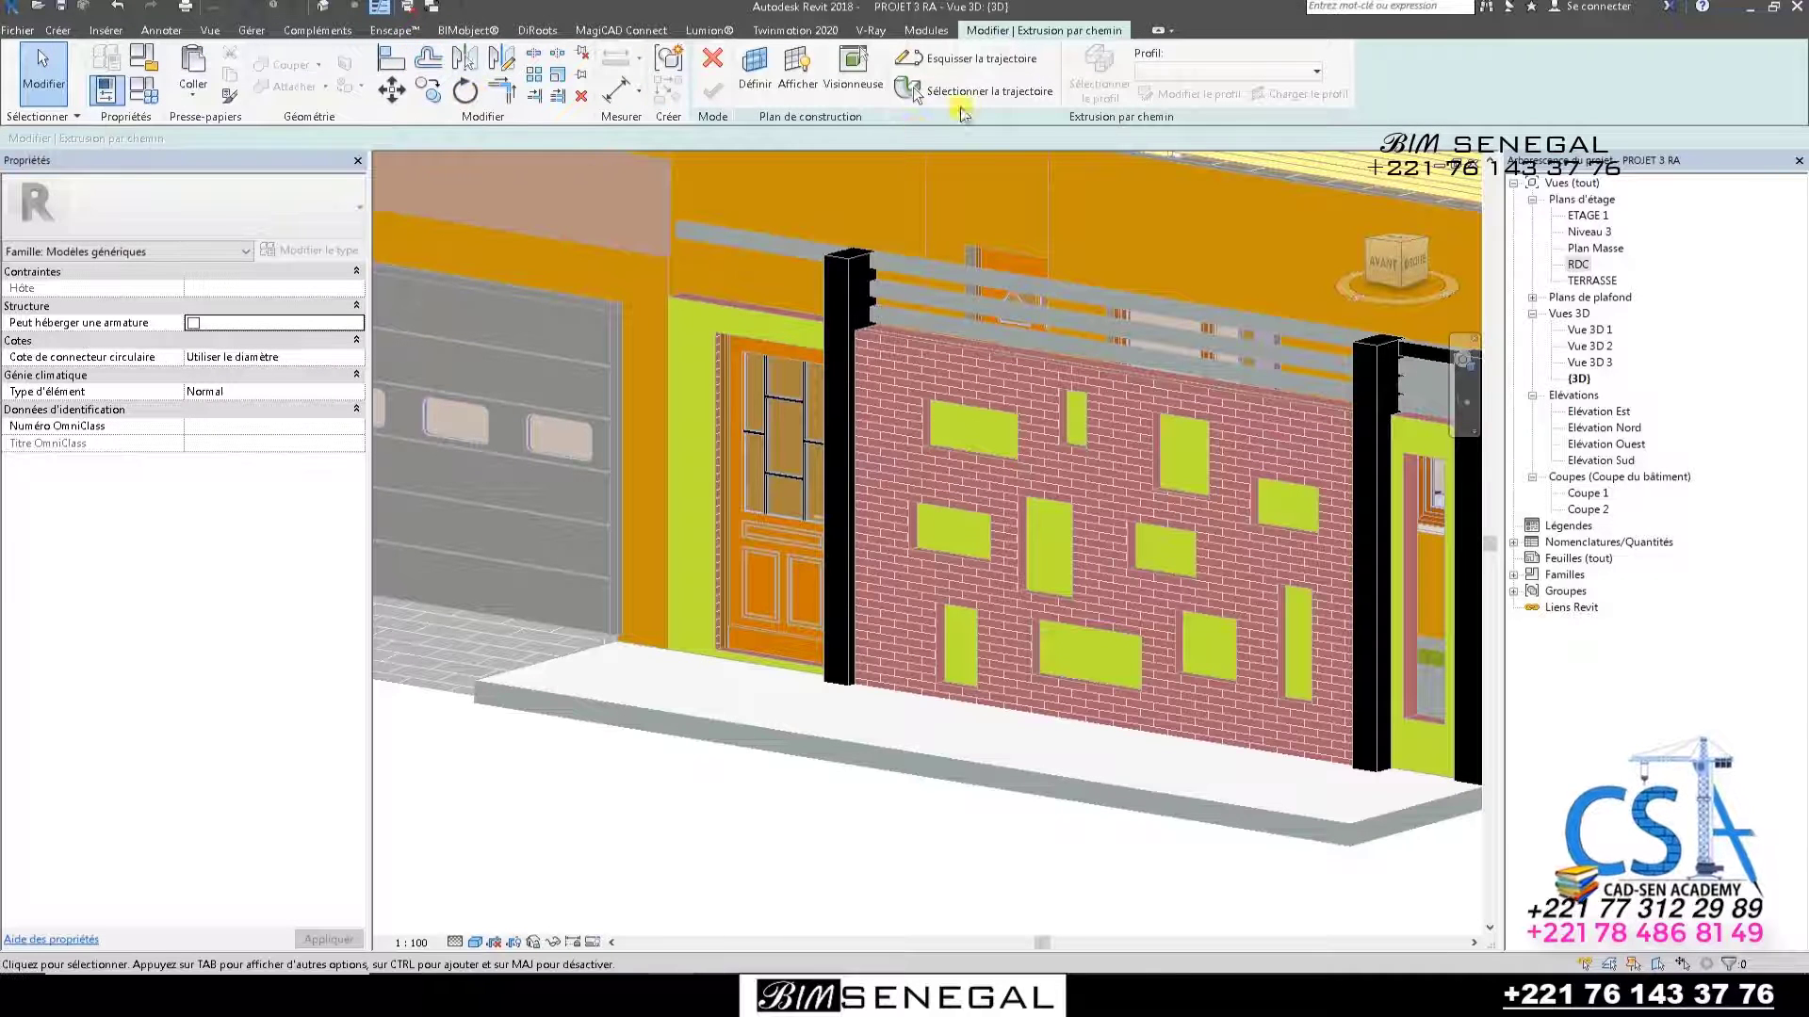
click(989, 92)
click(992, 92)
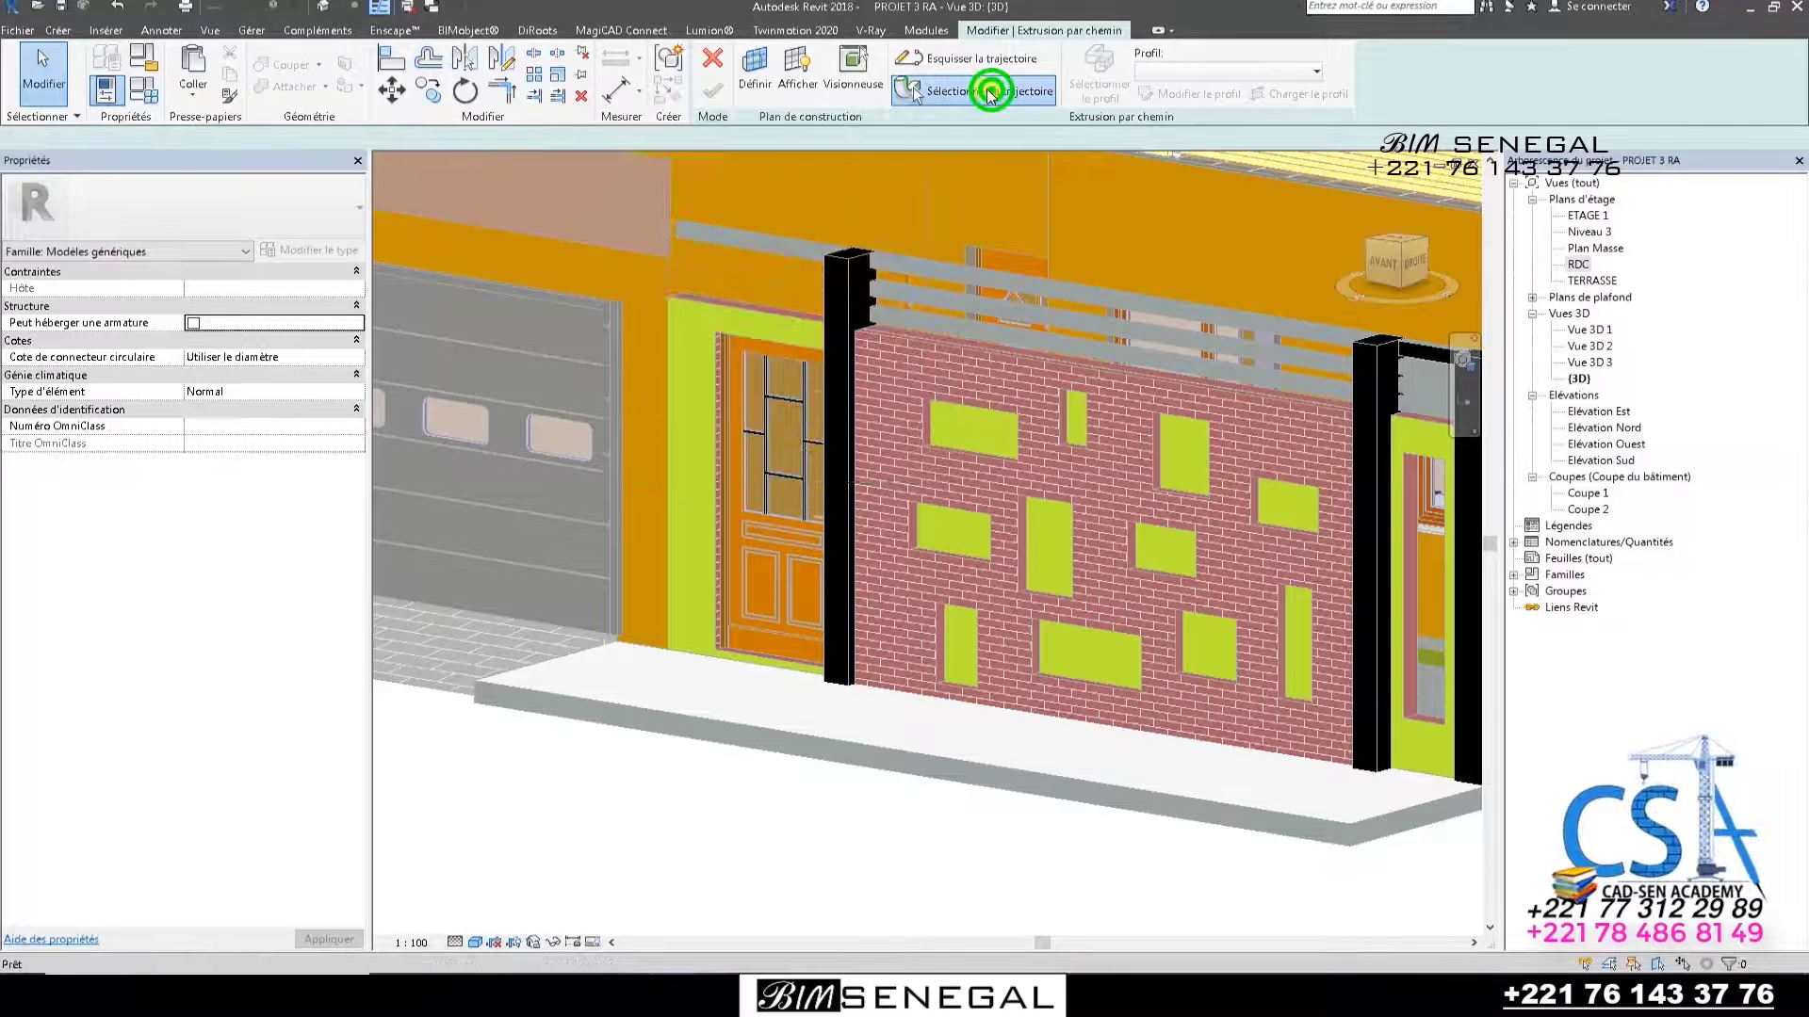
scroll(622, 675, down, 1)
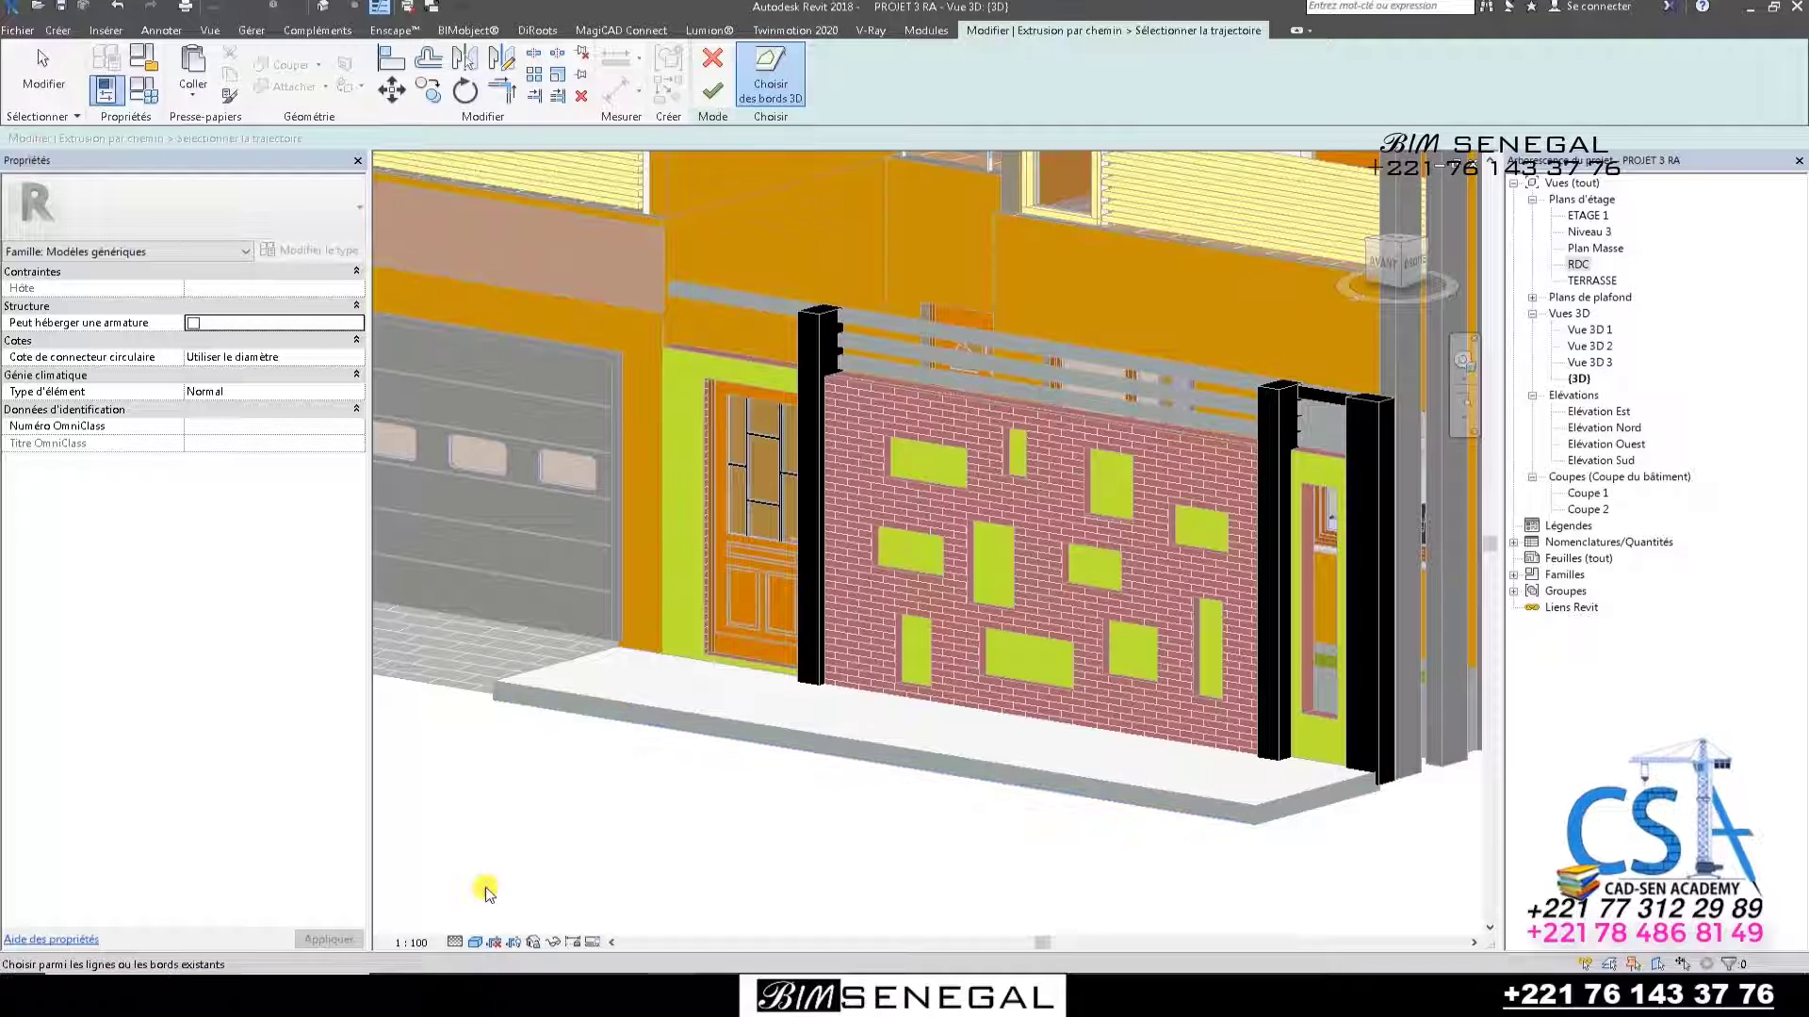
click(478, 944)
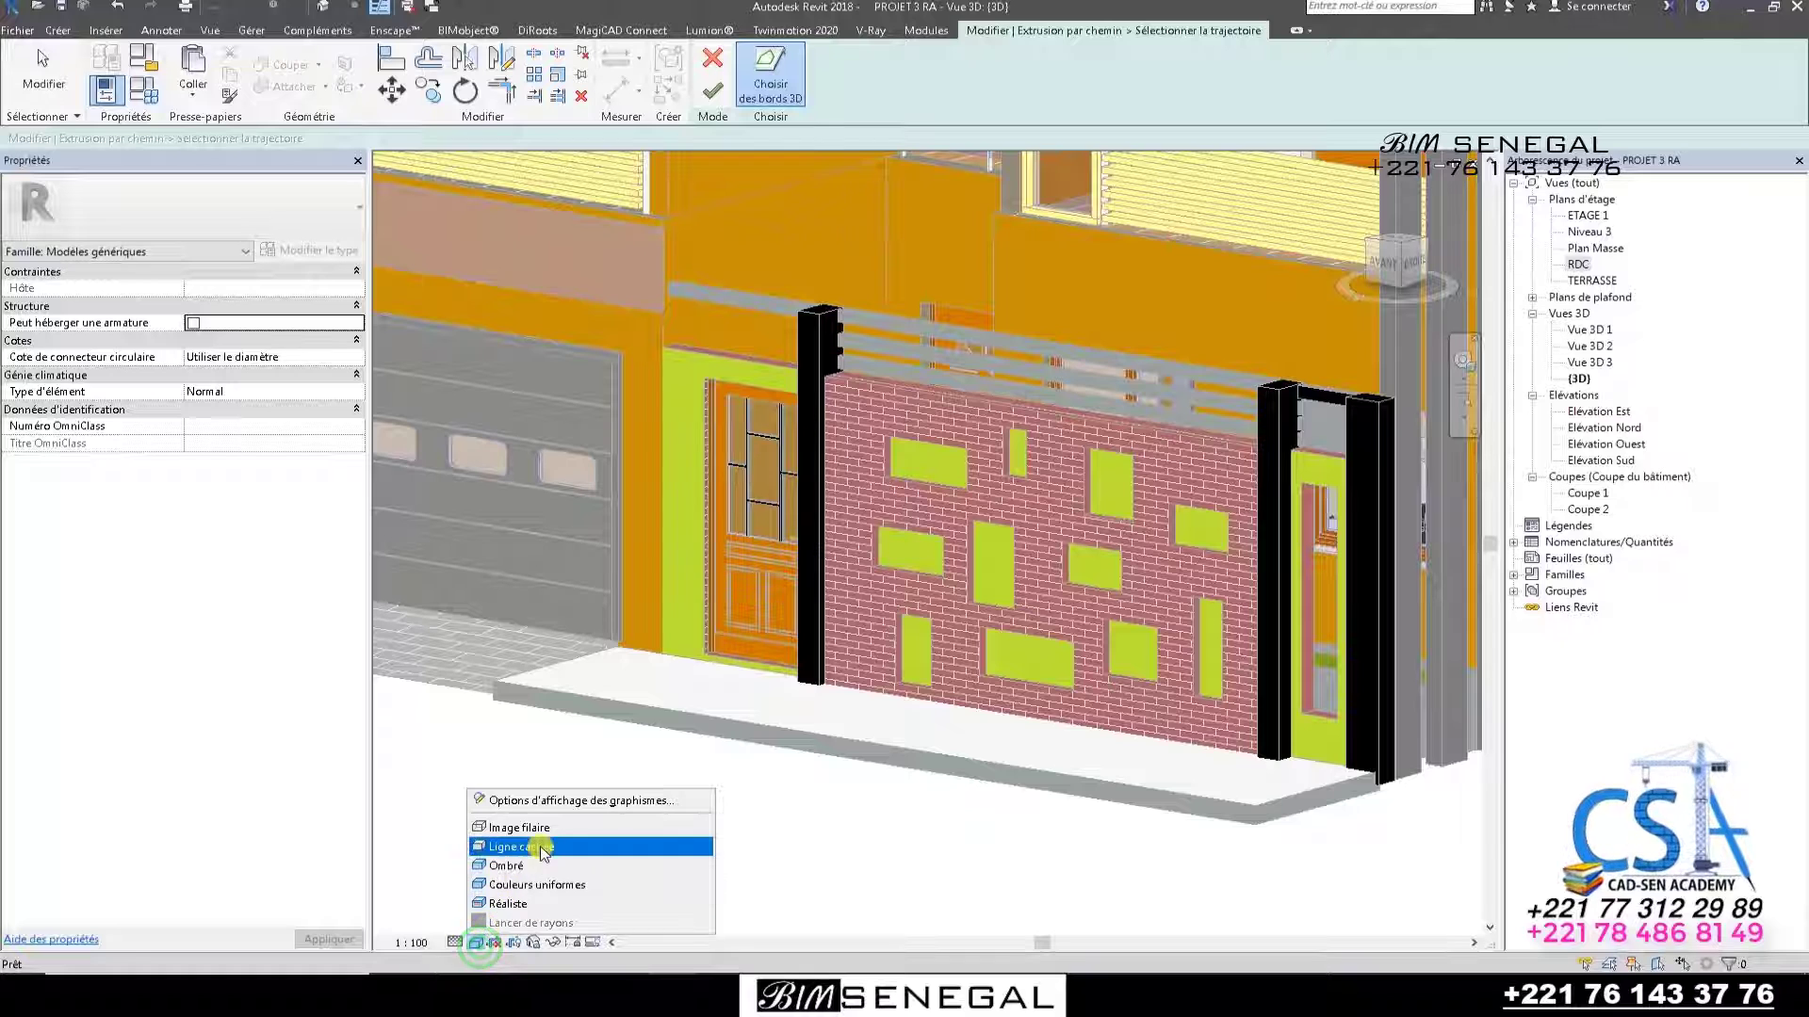
click(540, 847)
scroll(738, 779, up, 2)
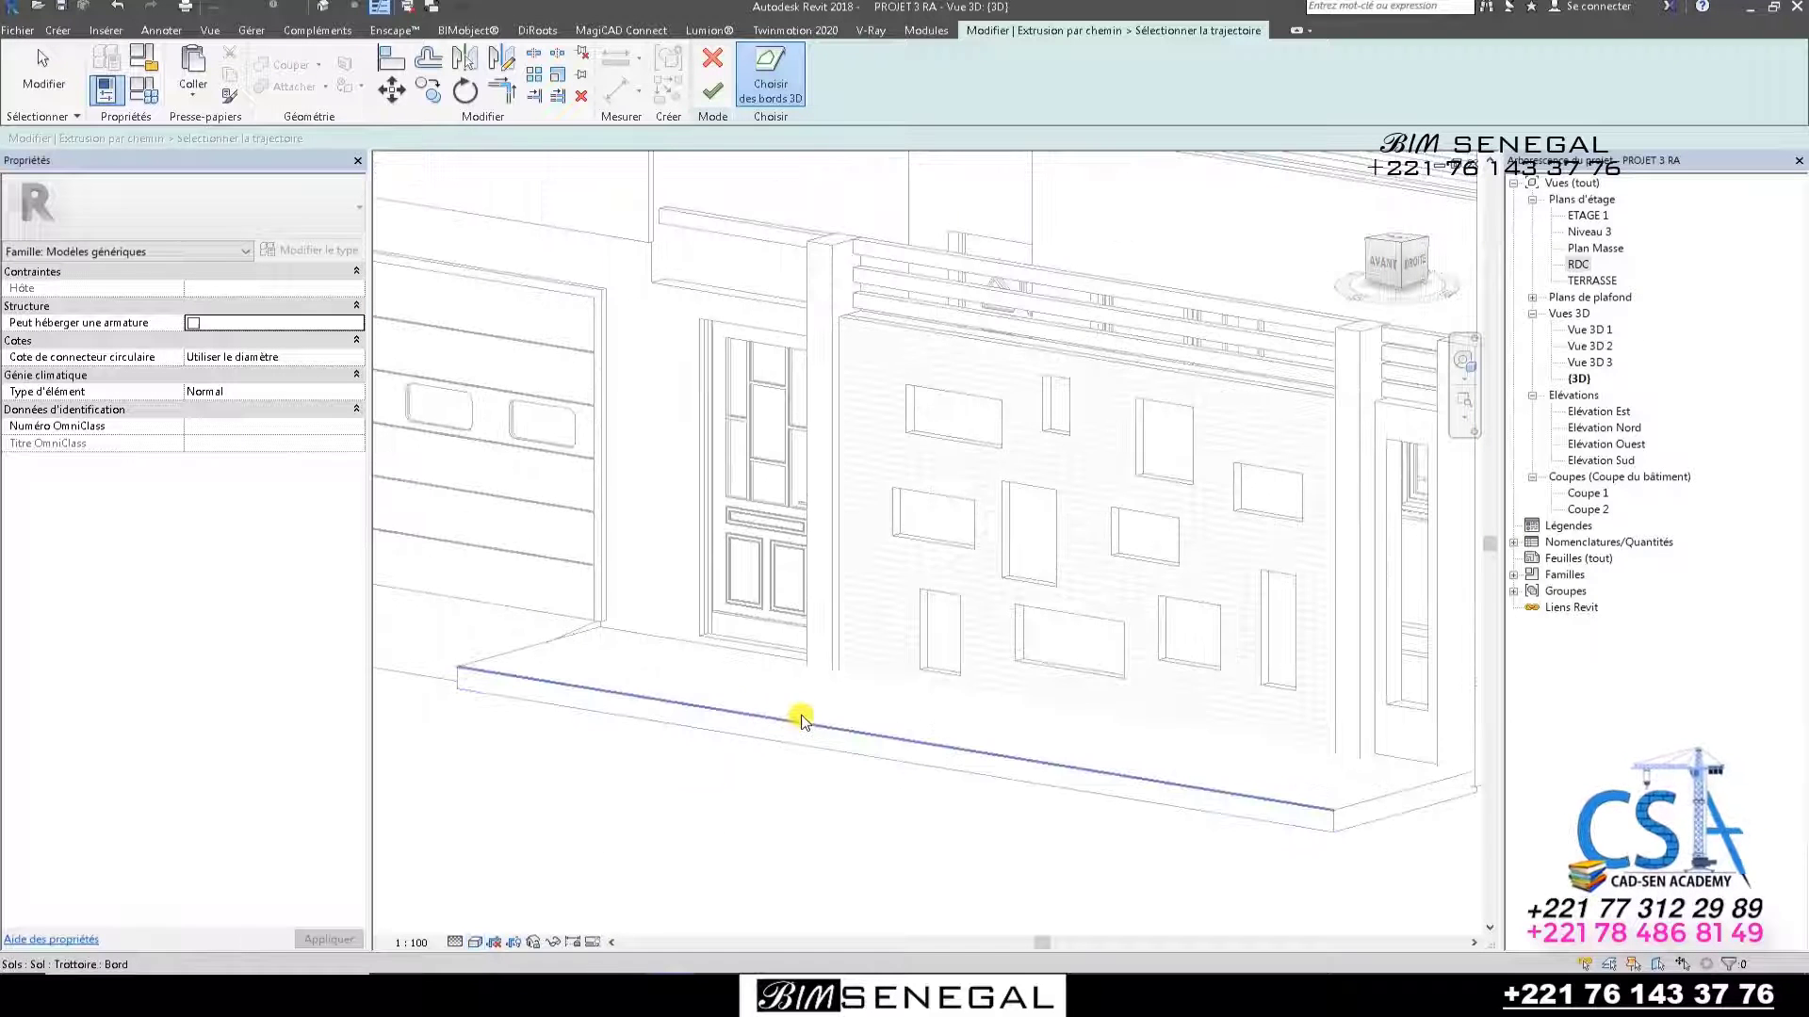
click(803, 724)
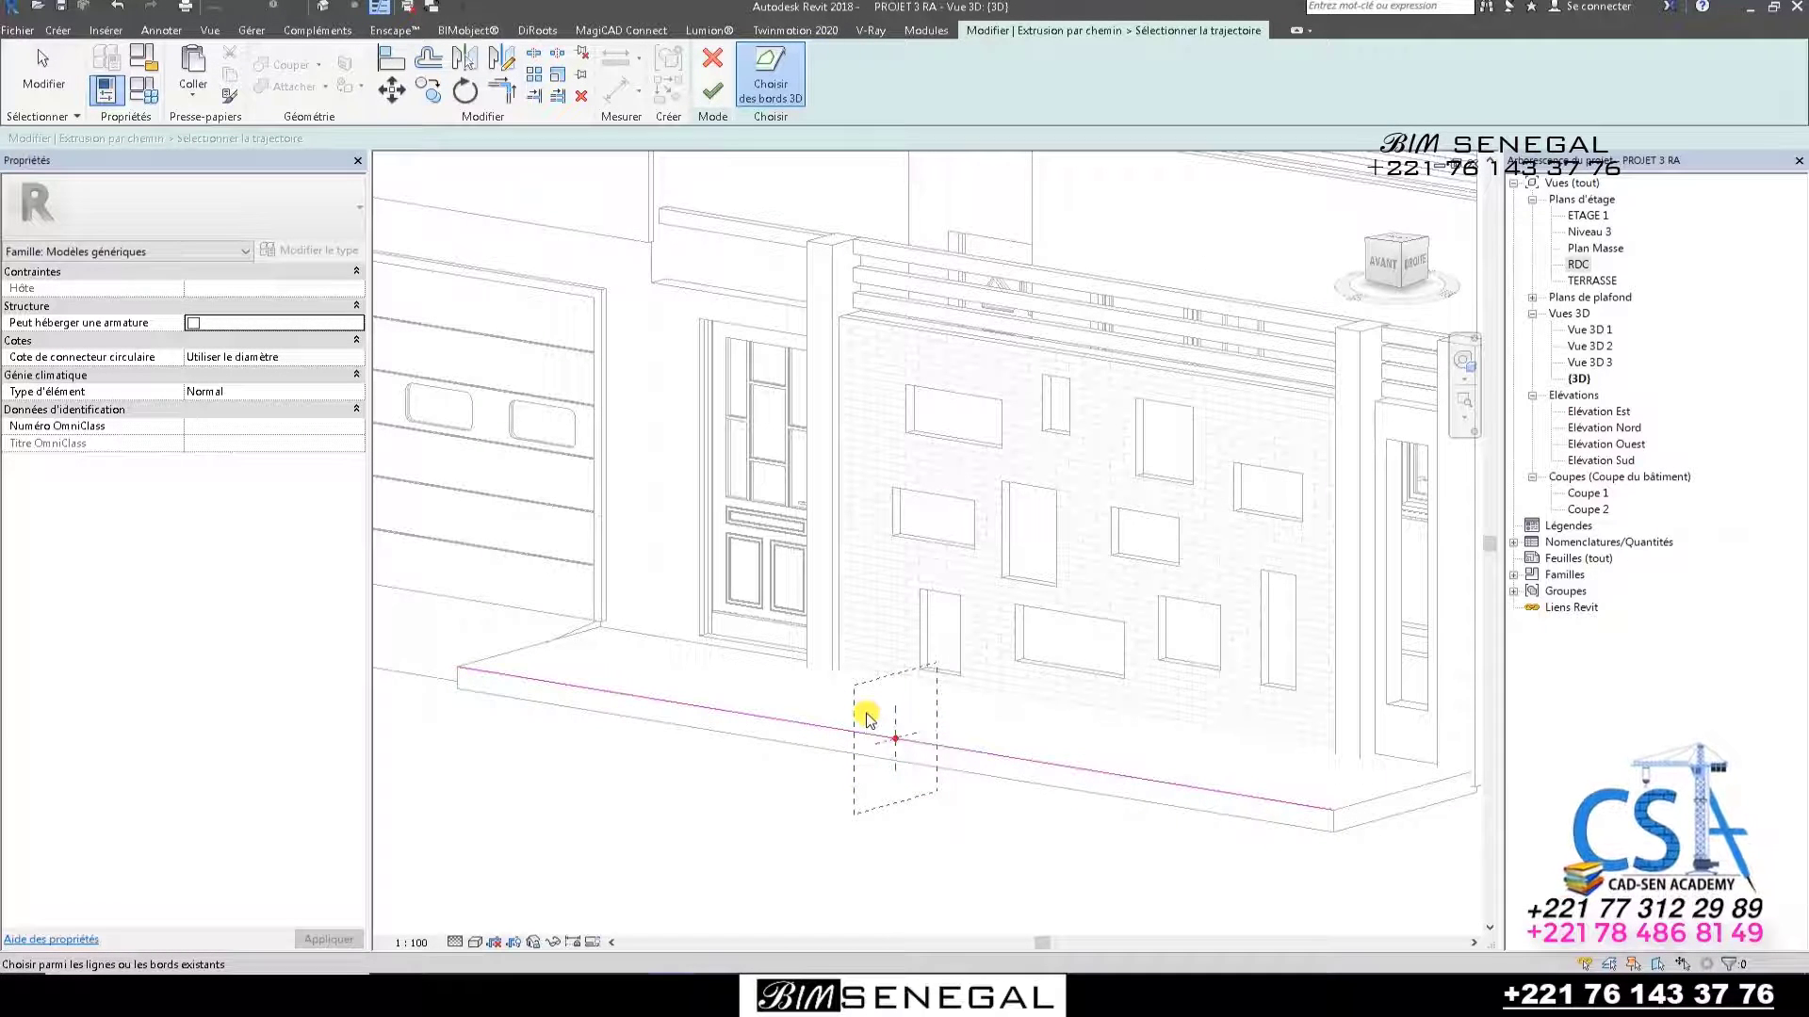
scroll(697, 612, down, 2)
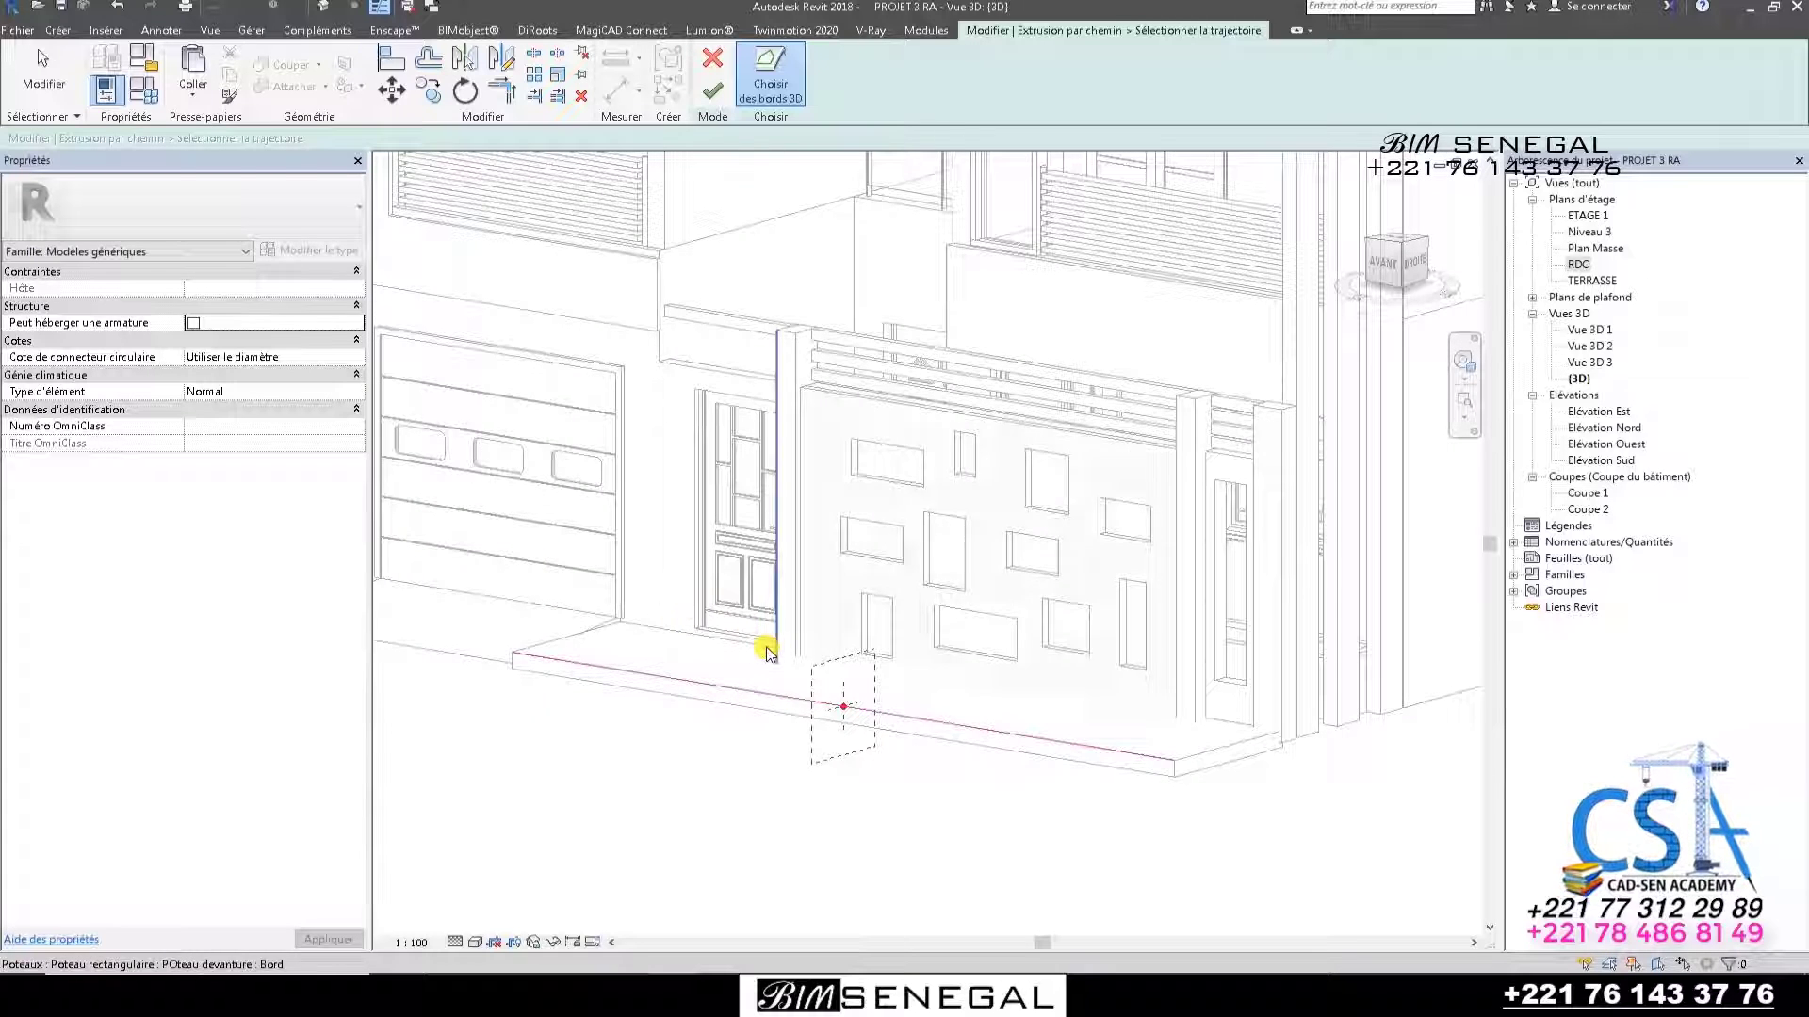
scroll(765, 643, up, 2)
click(714, 94)
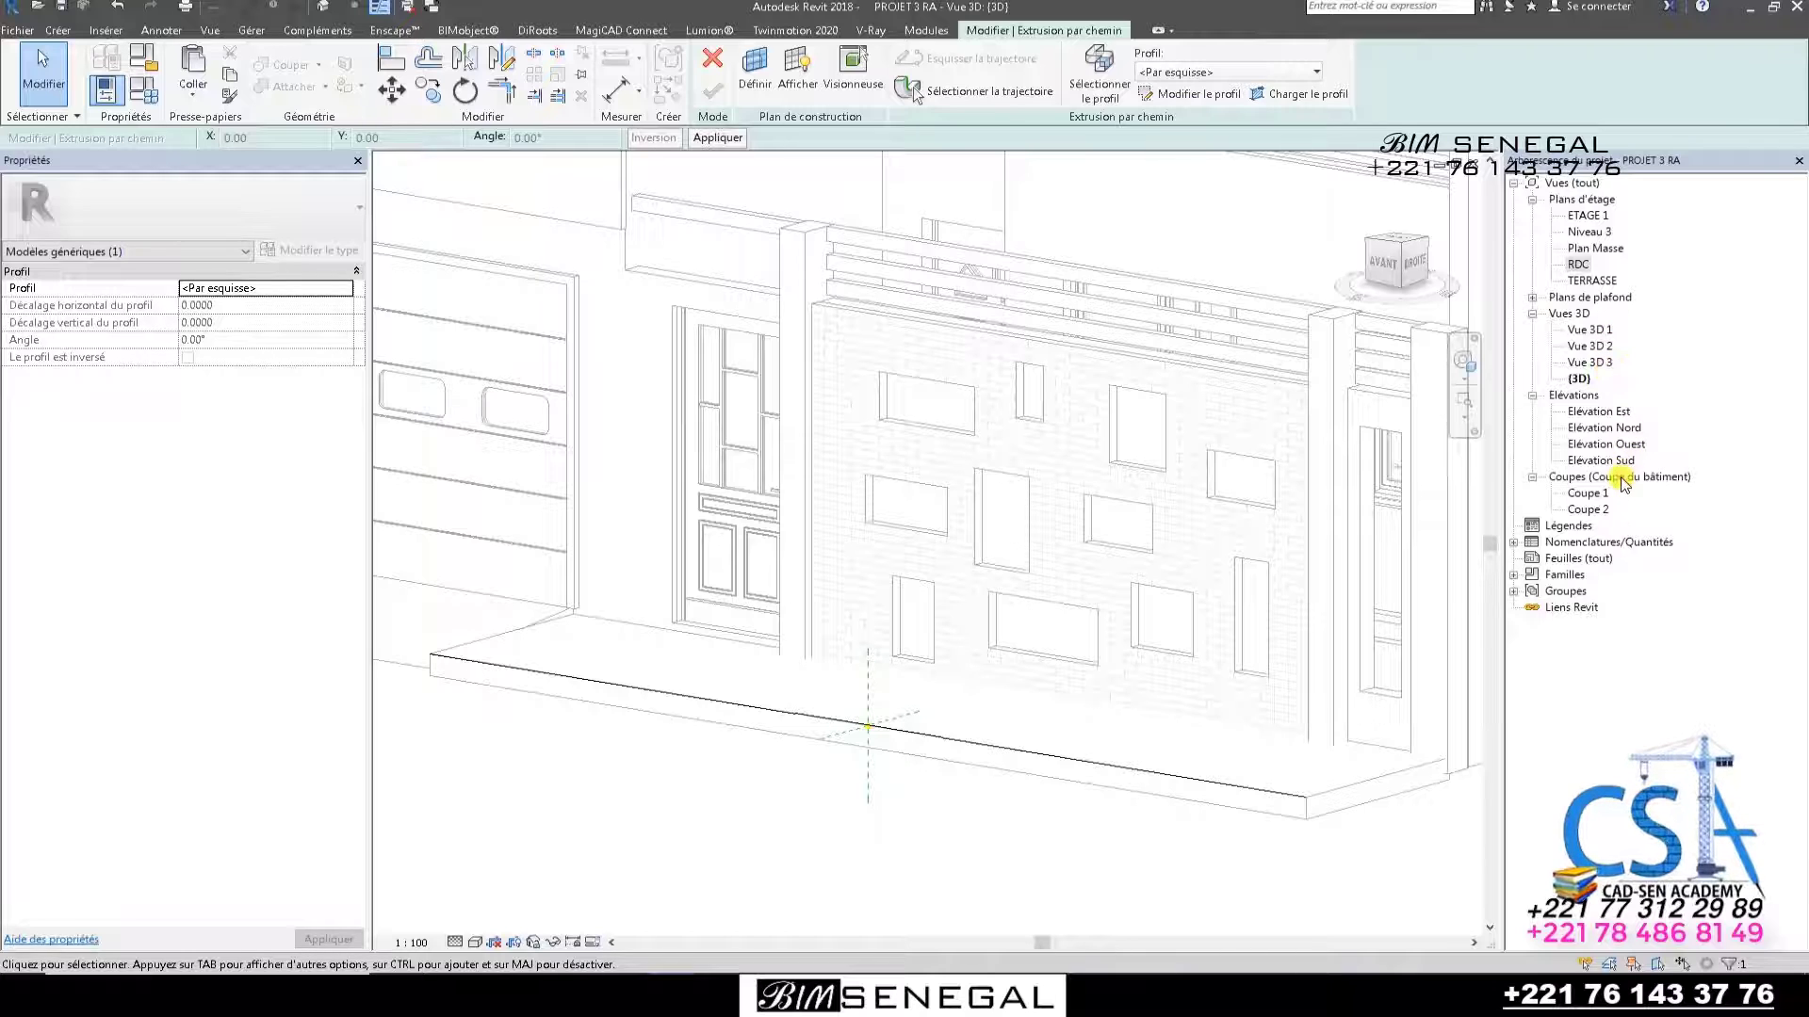
Open the Elévation Est view at the sweep's profile origin on the sidewalk's upper outer corner.
double_click(1611, 412)
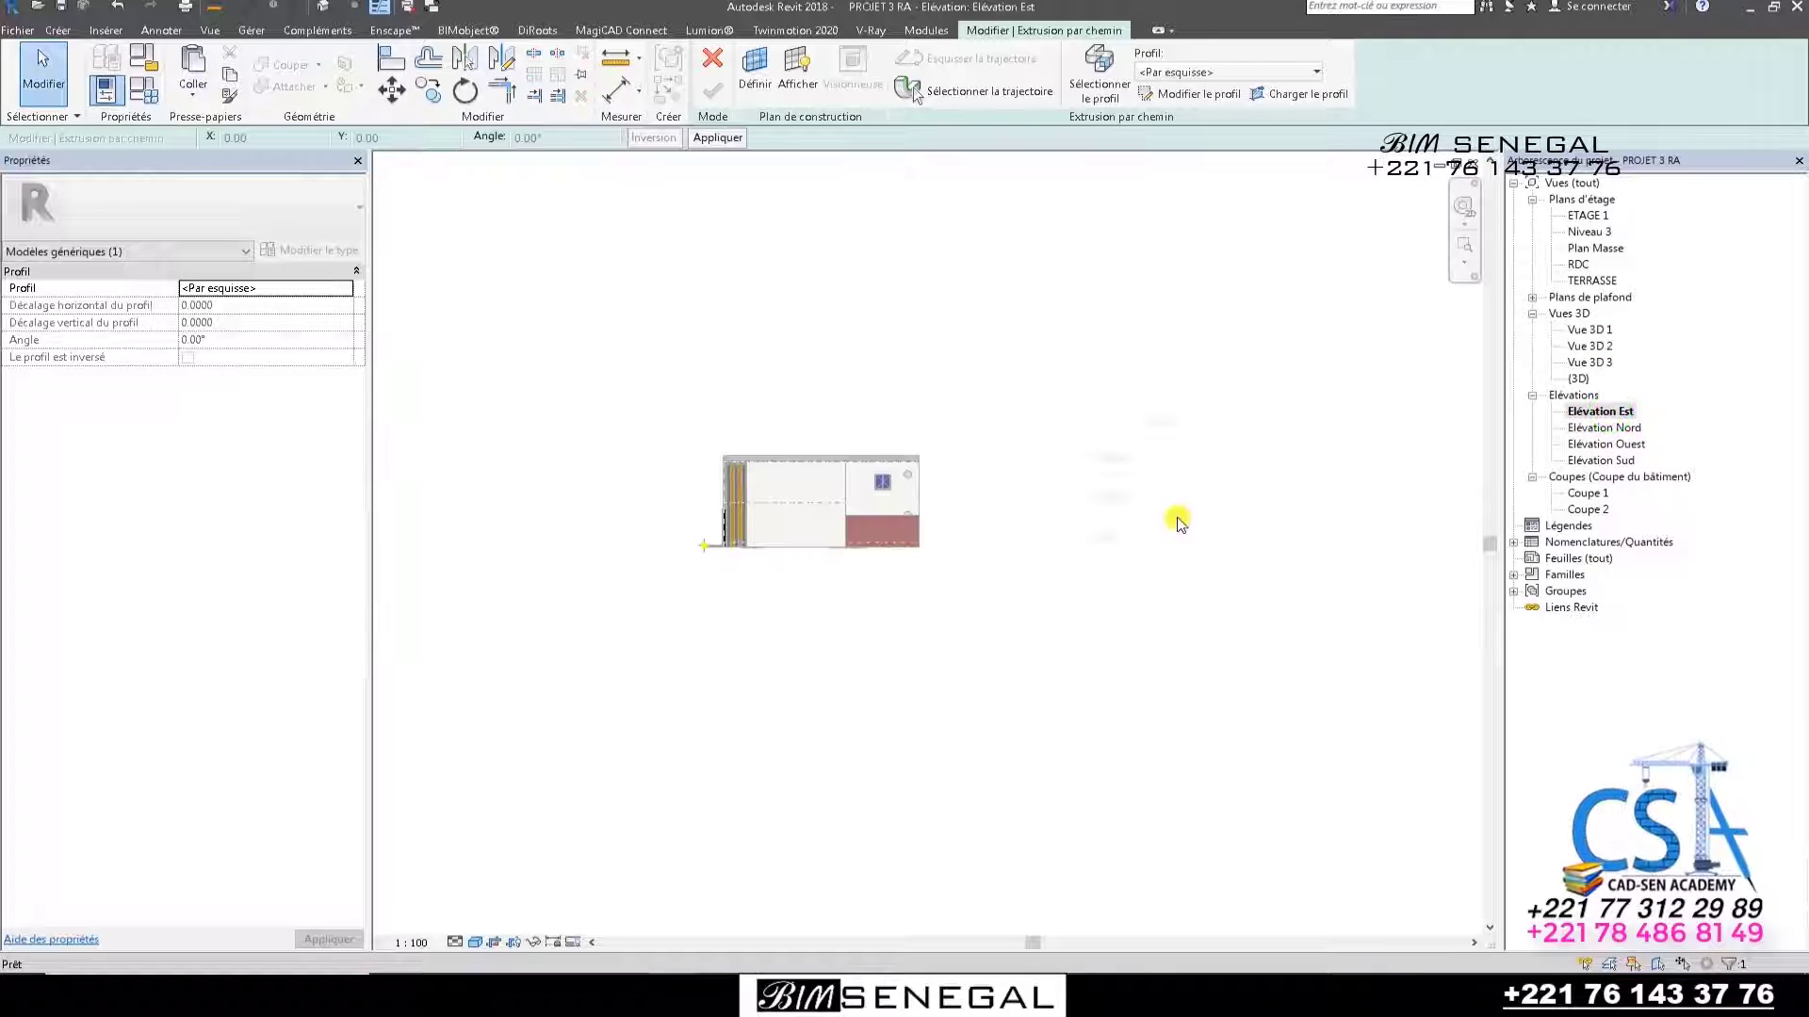
scroll(707, 548, up, 6)
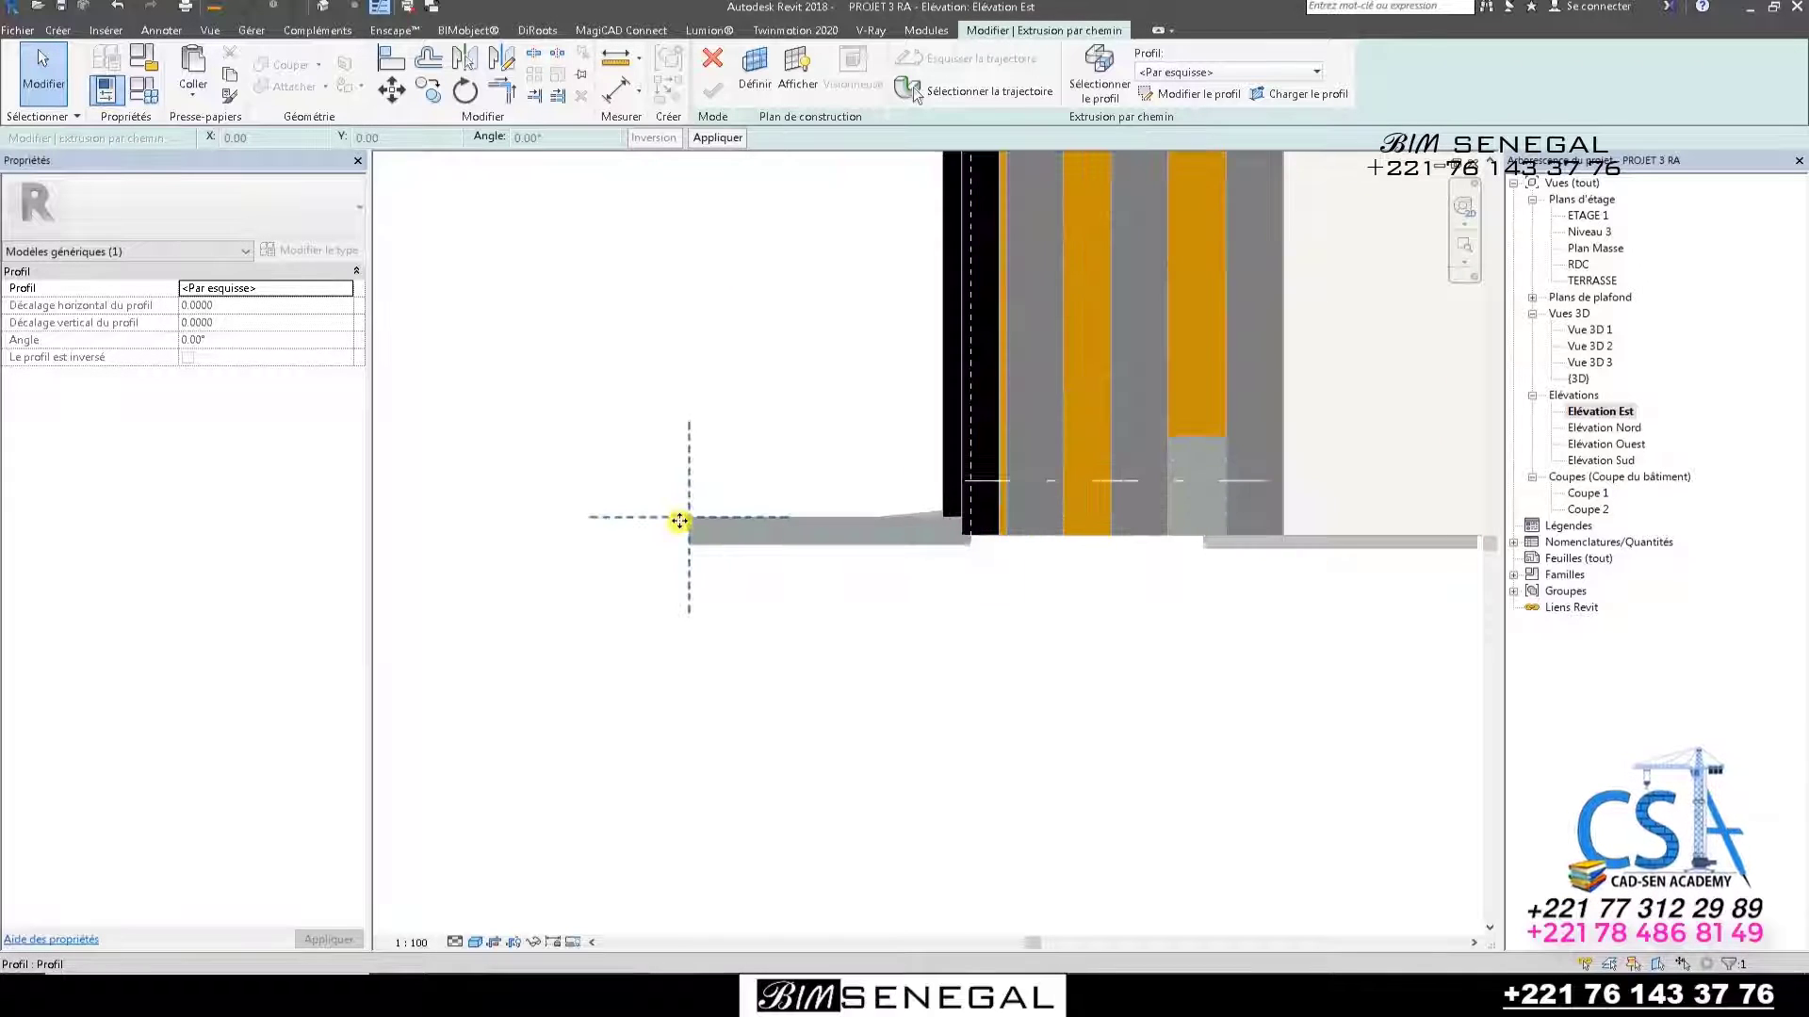
scroll(680, 521, up, 5)
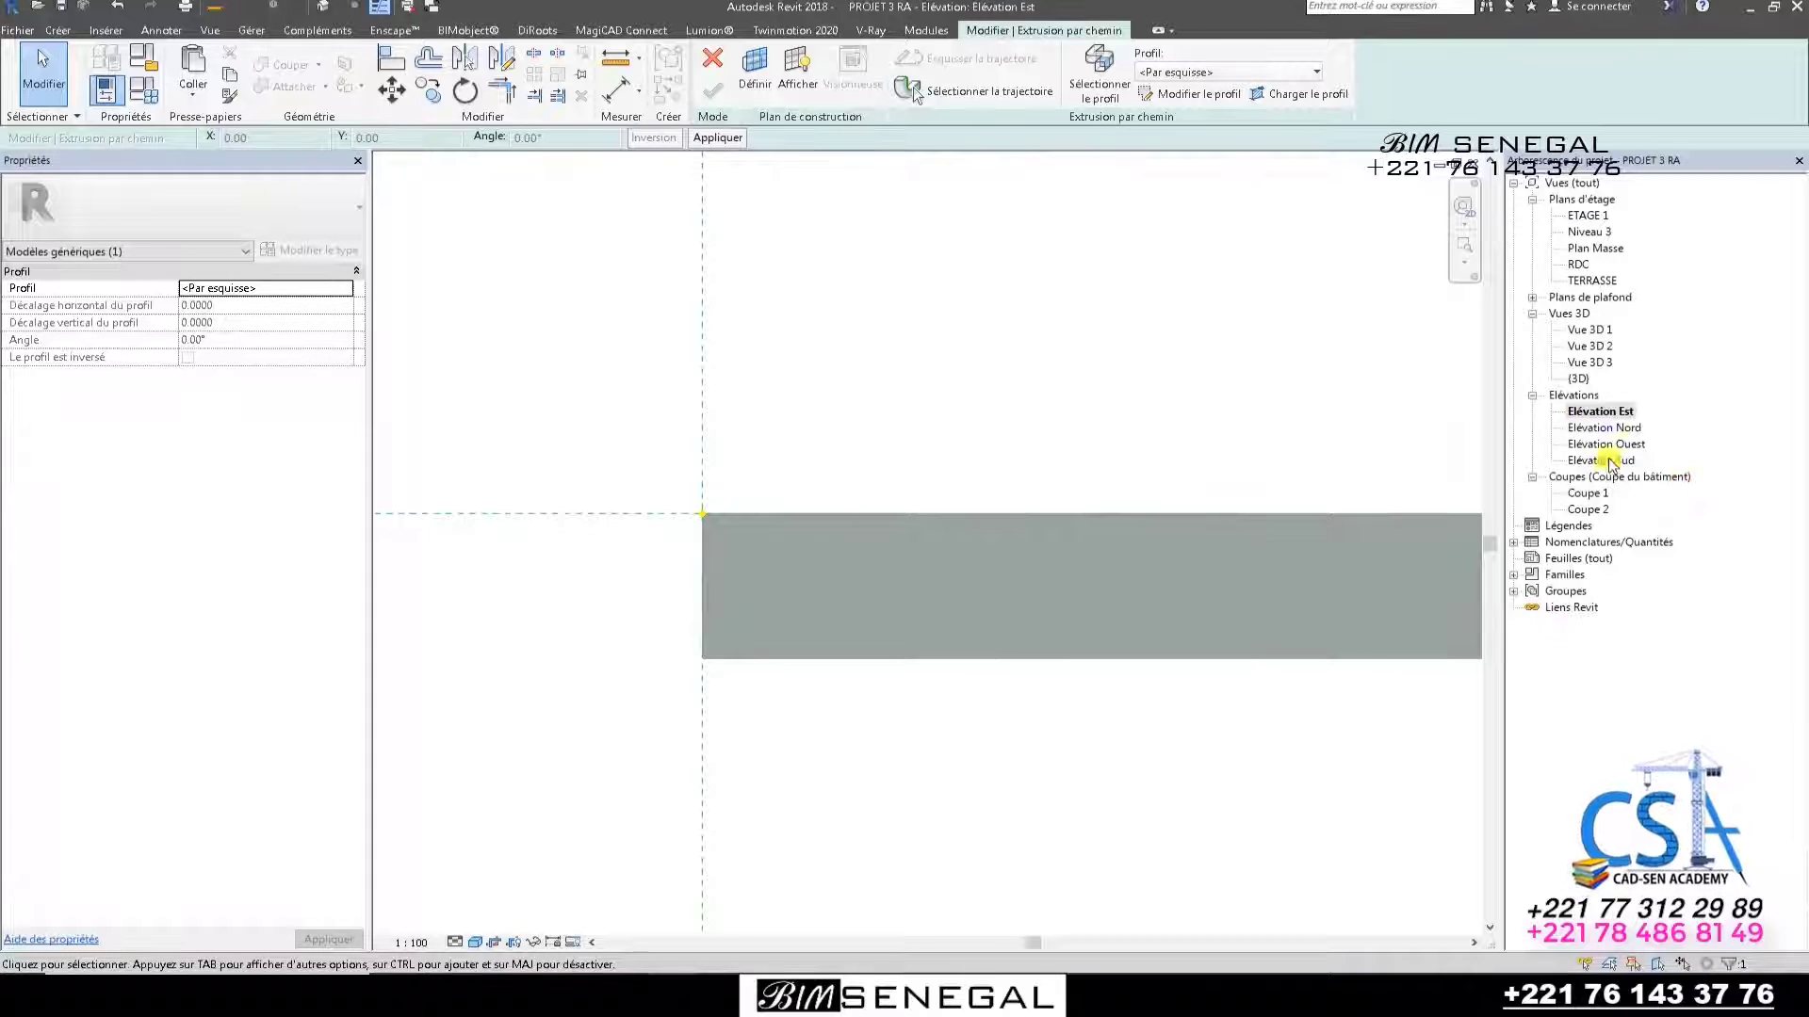
Examine the sweep profile's location from Elévation Ouest and return to Elévation Est.
double_click(1603, 446)
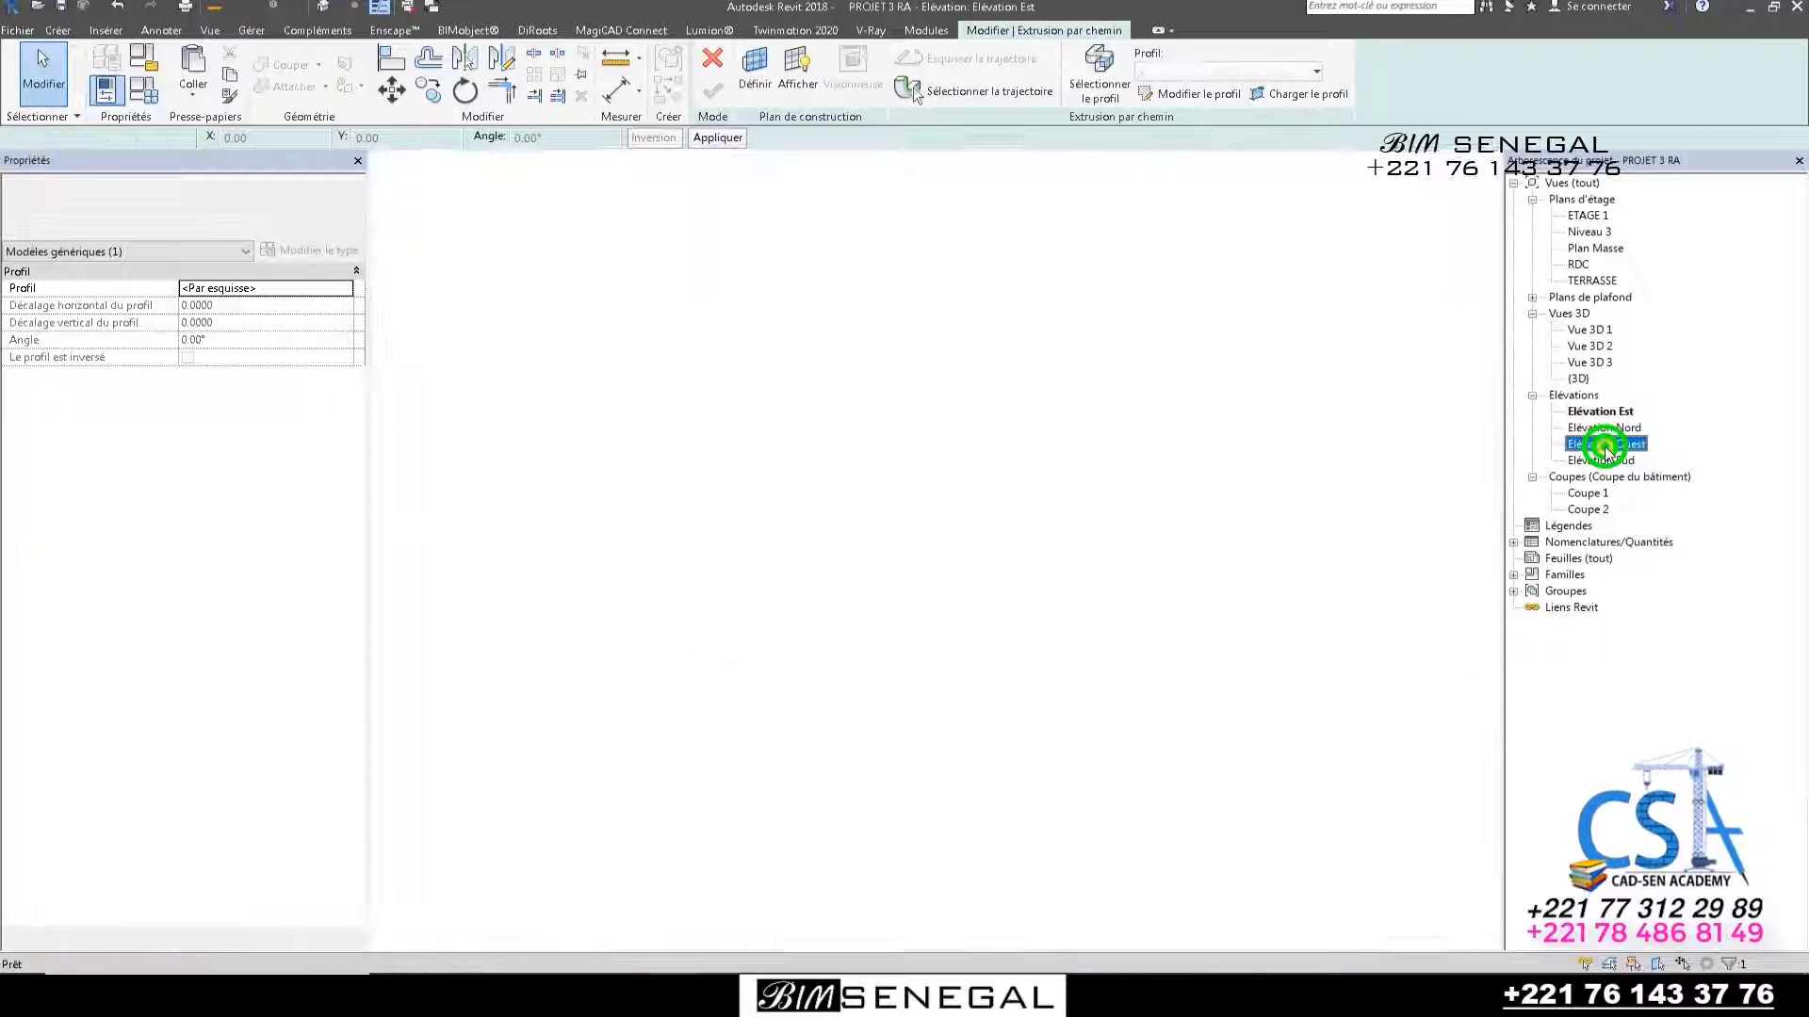
scroll(953, 772, down, 3)
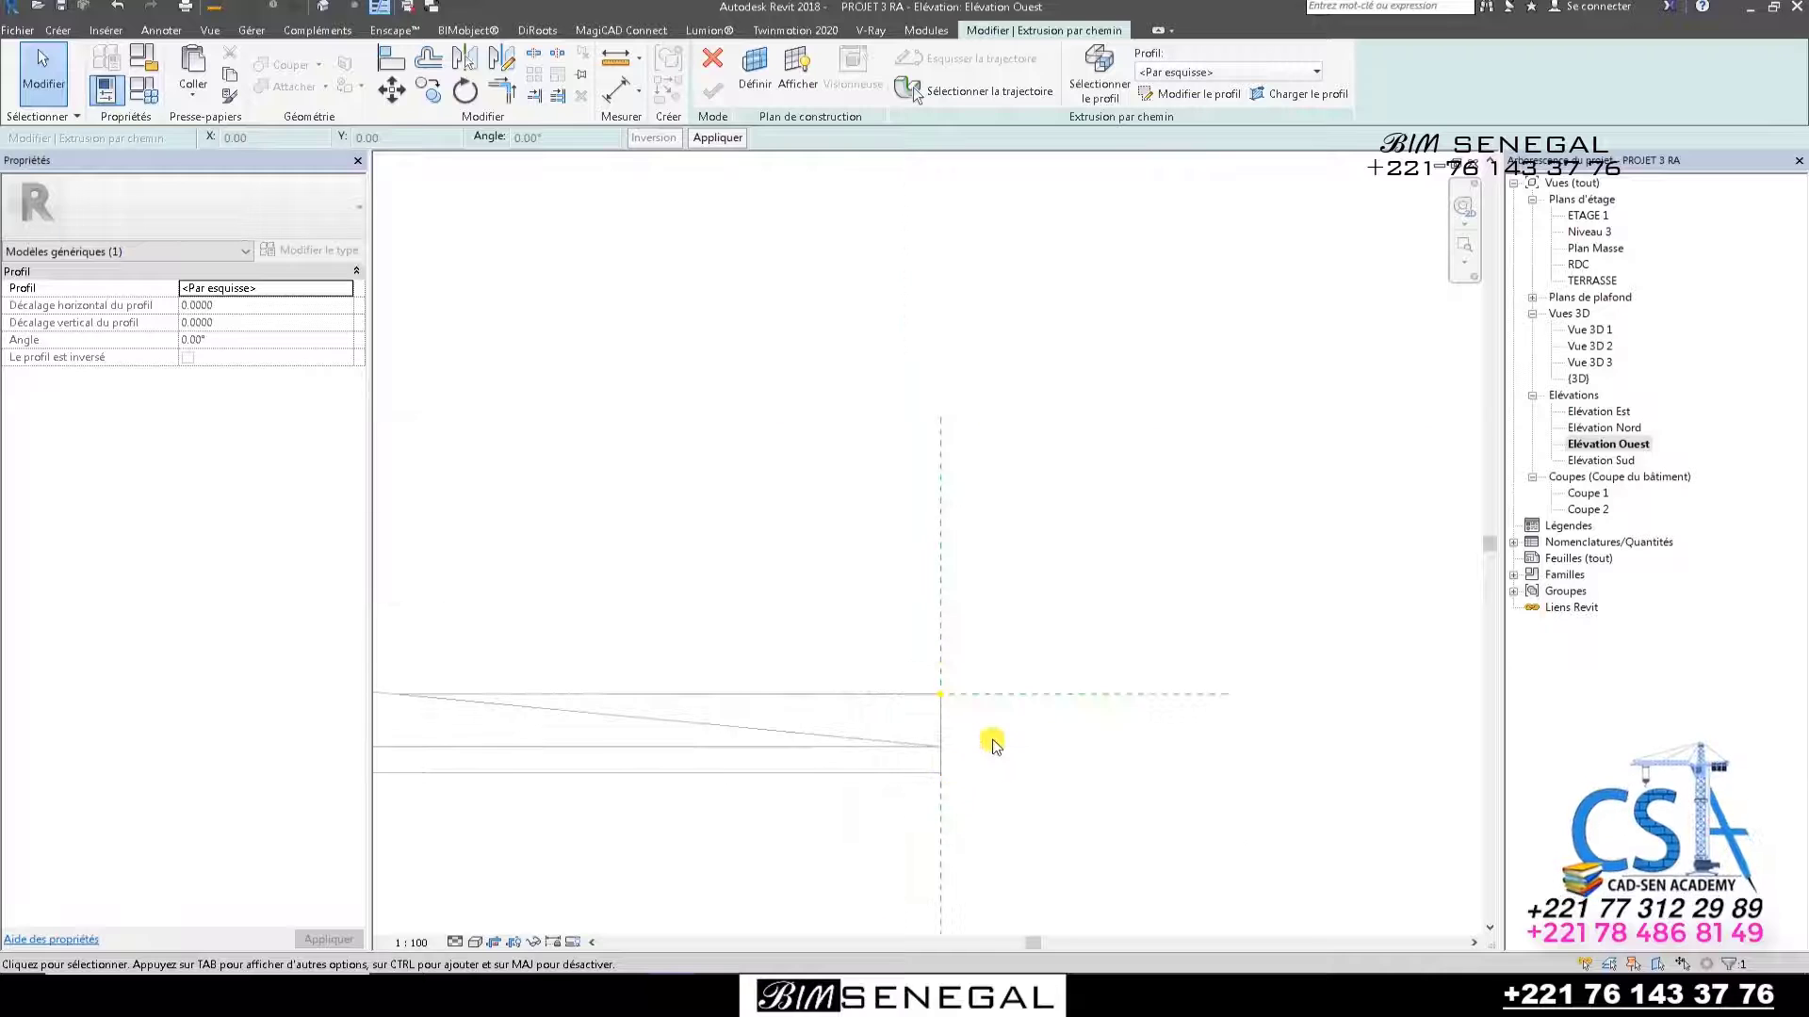
scroll(924, 792, down, 3)
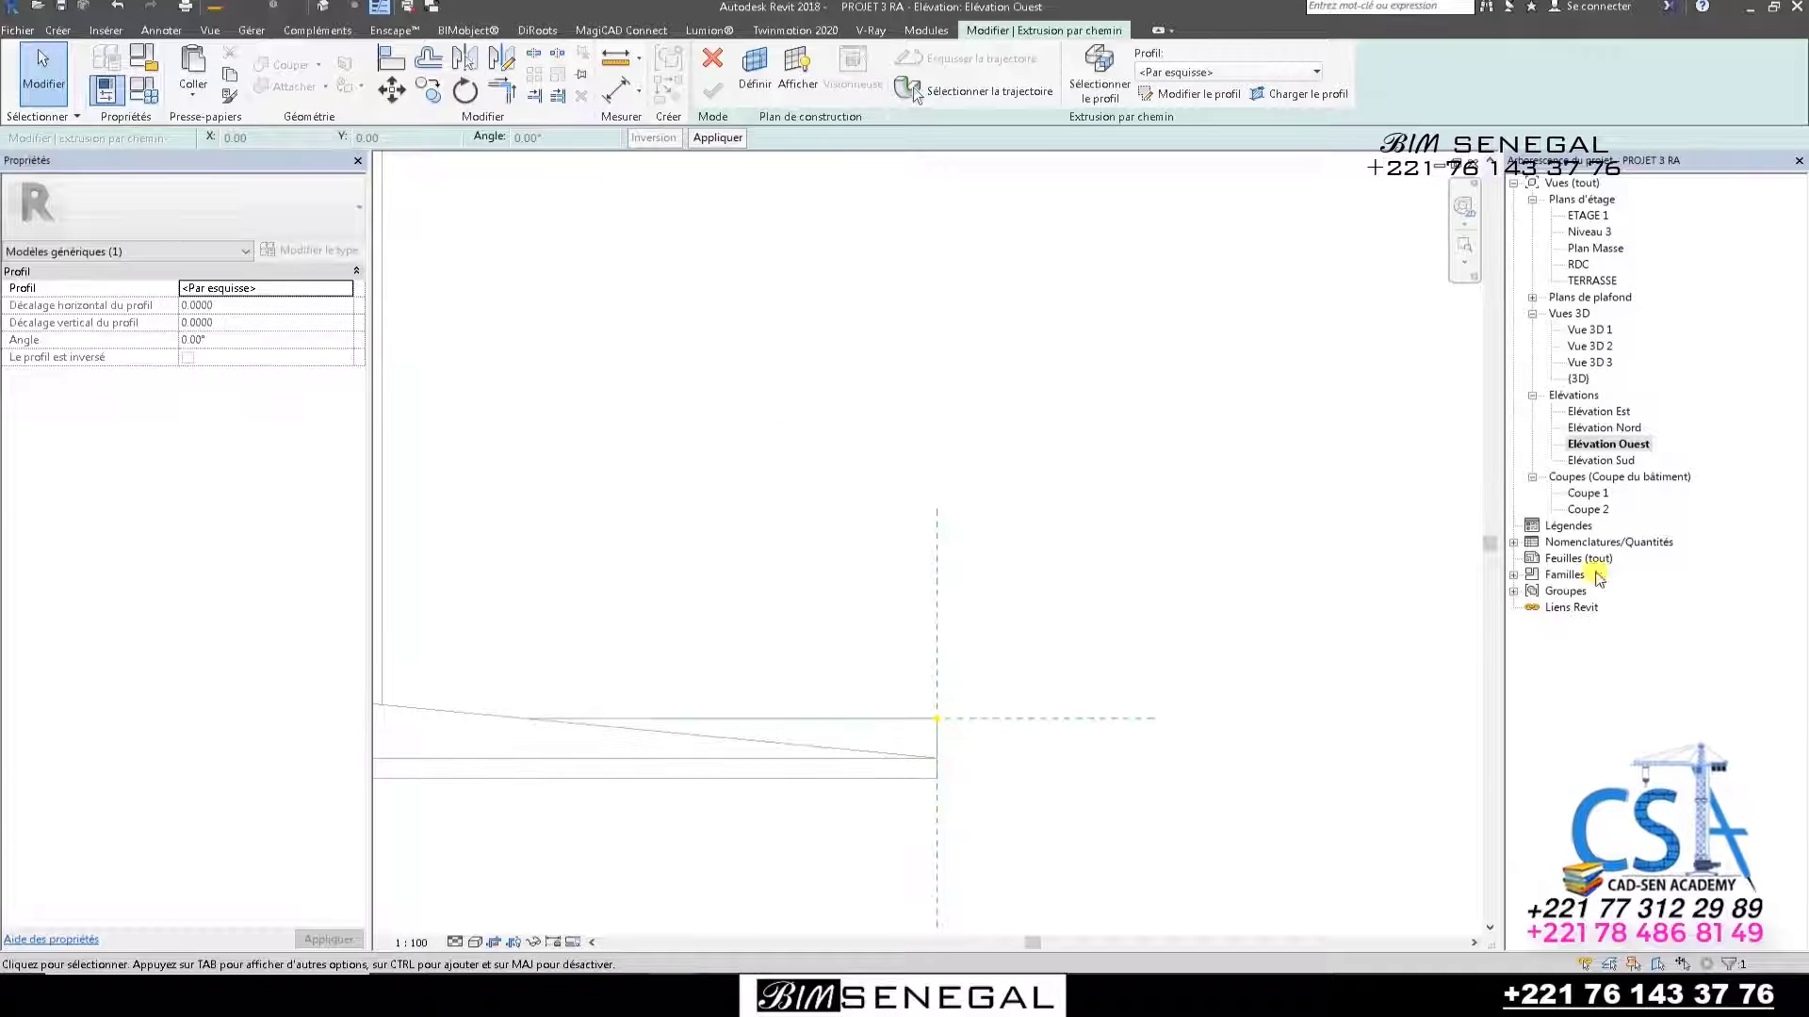
double_click(1603, 413)
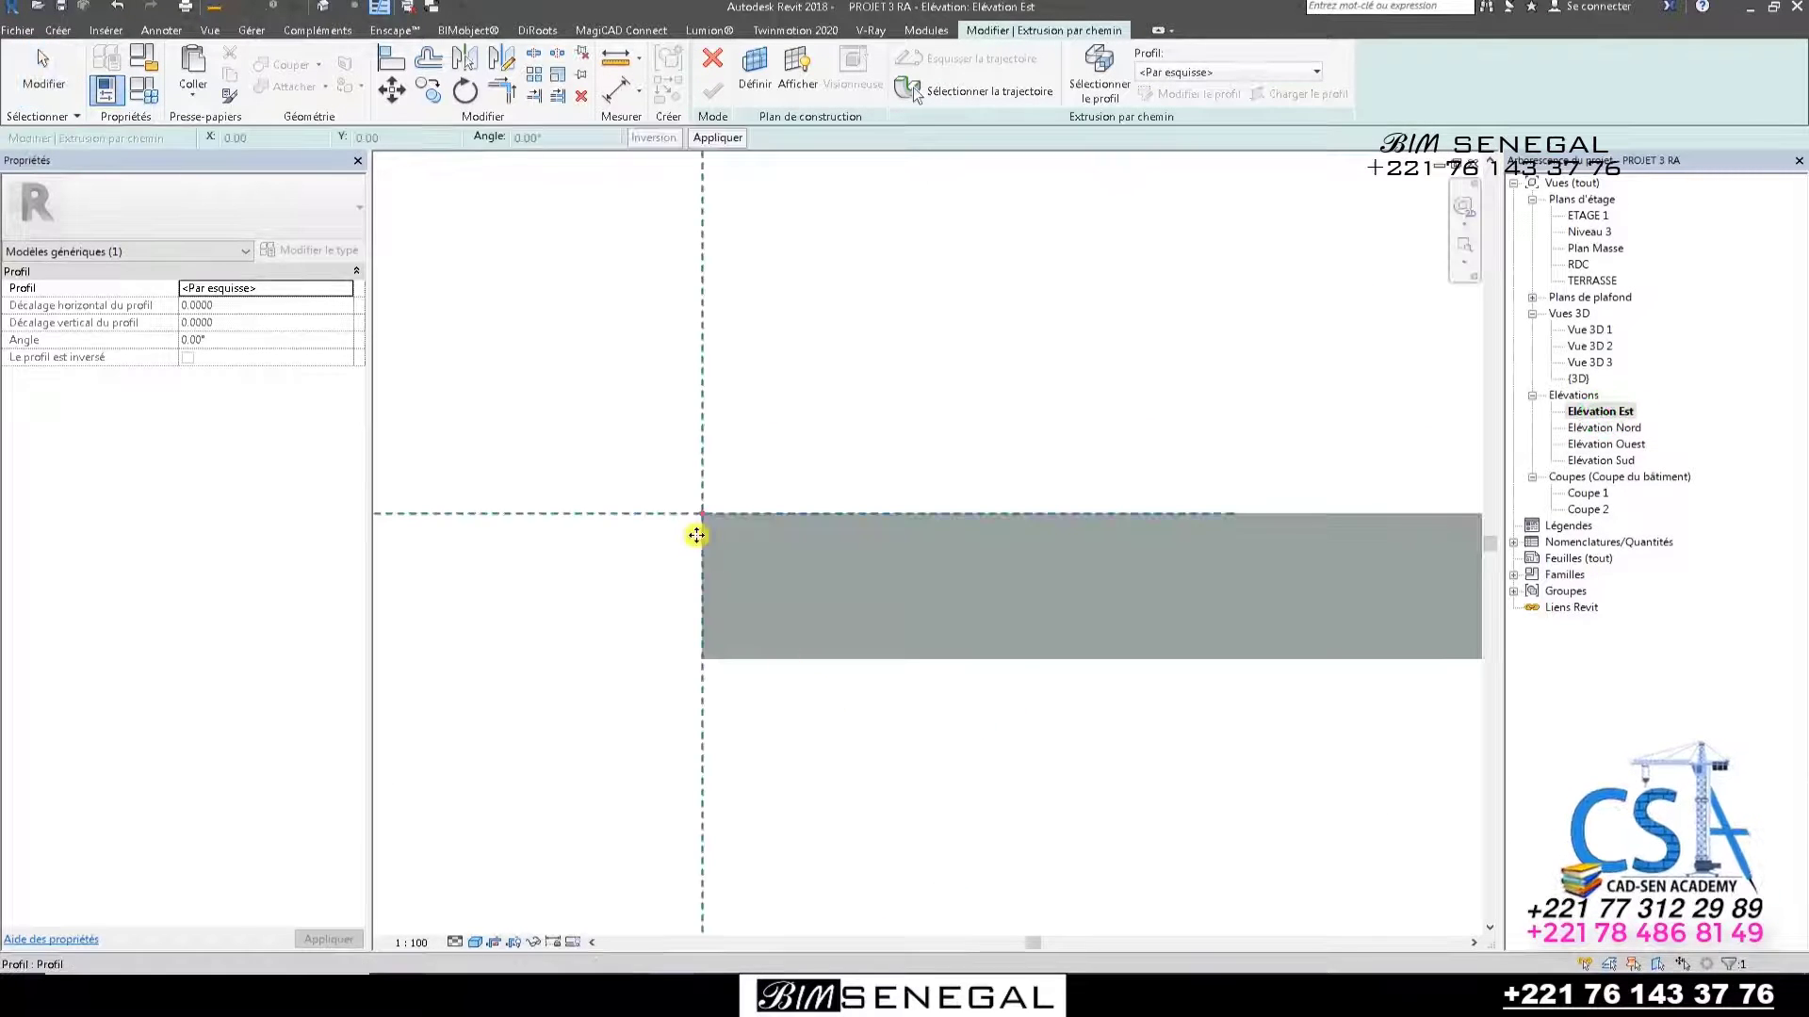
Edit the sweep's sketched profile and draw its bottom edge 0.10 m outward from the sidewalk floor's lower outer corner.
scroll(698, 477, up, 2)
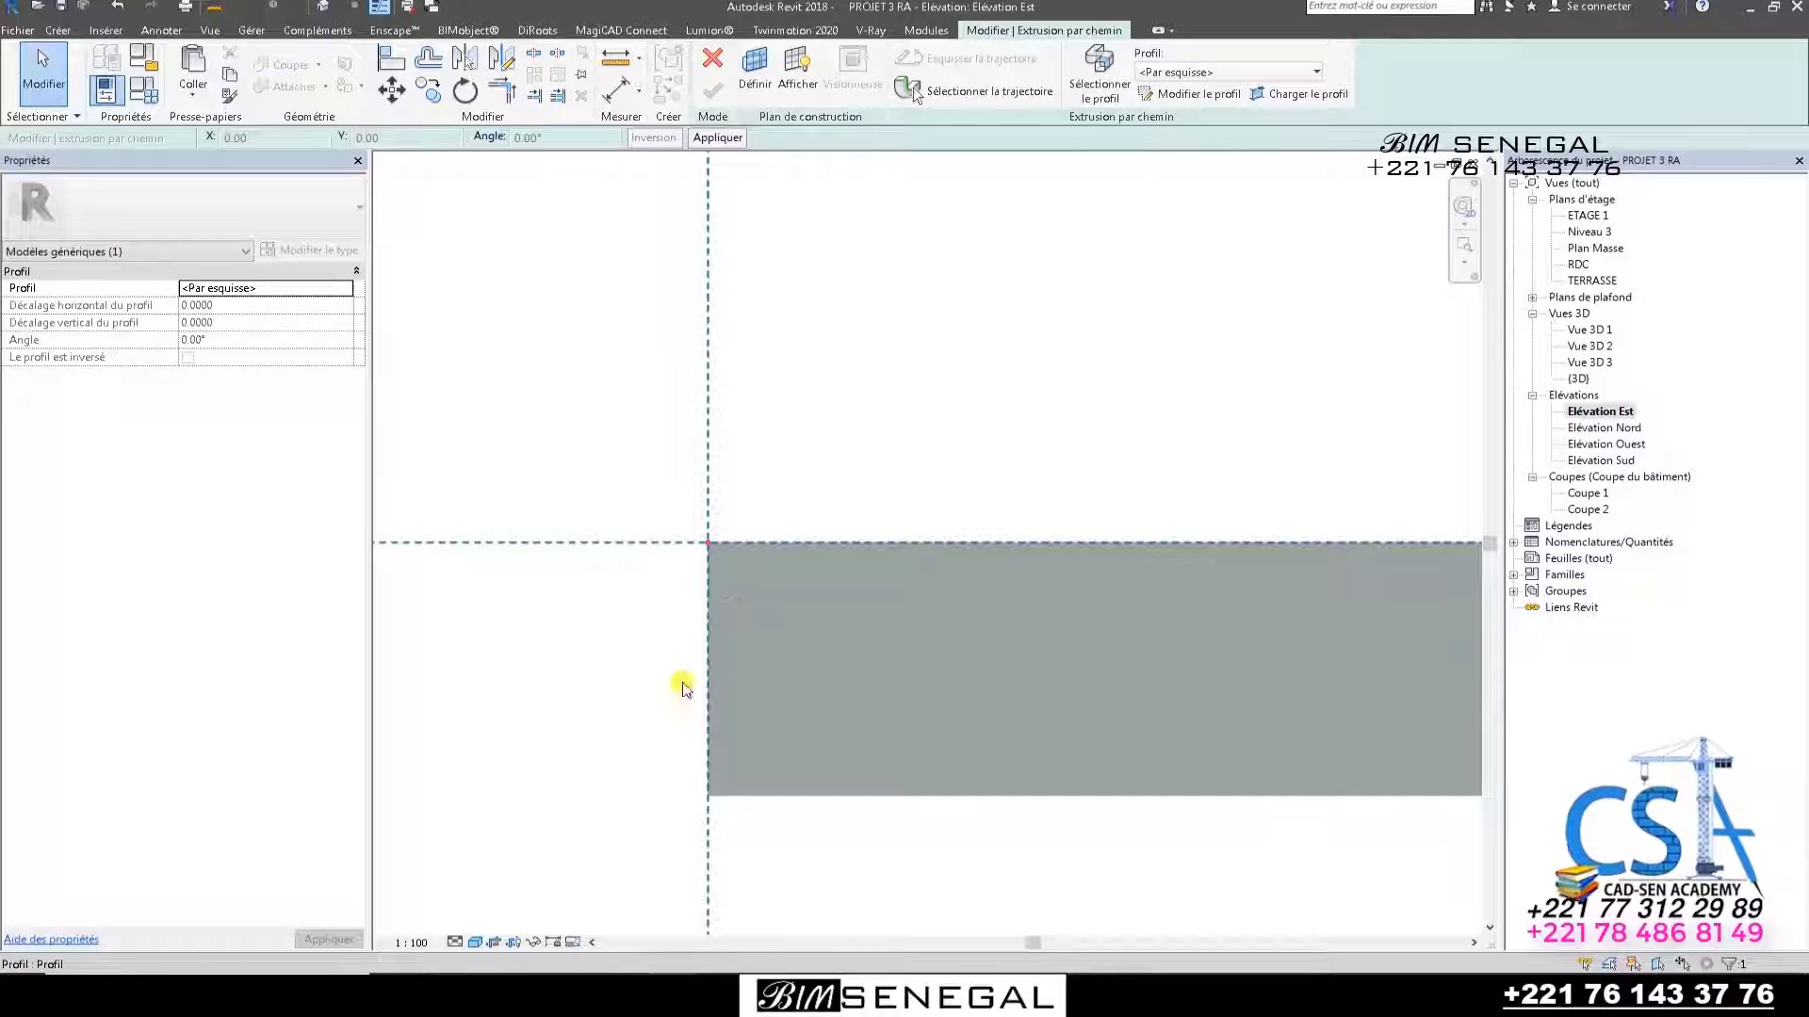
scroll(659, 529, up, 1)
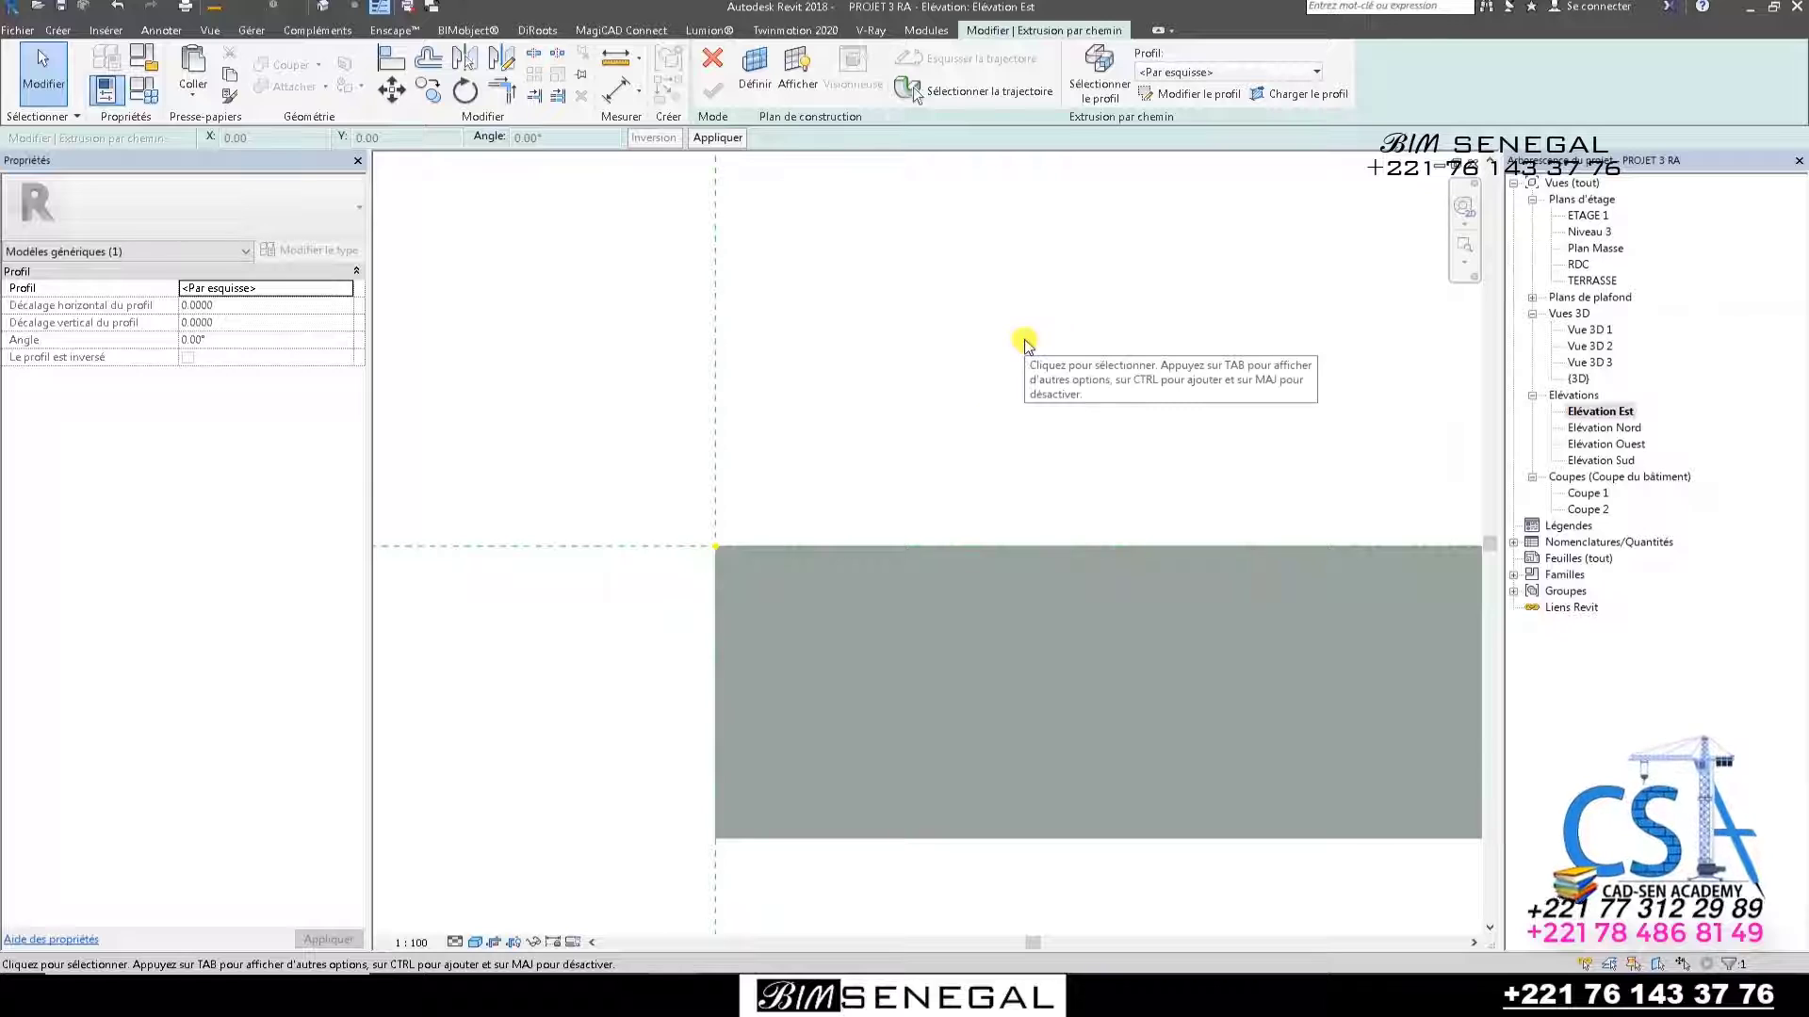
click(1095, 83)
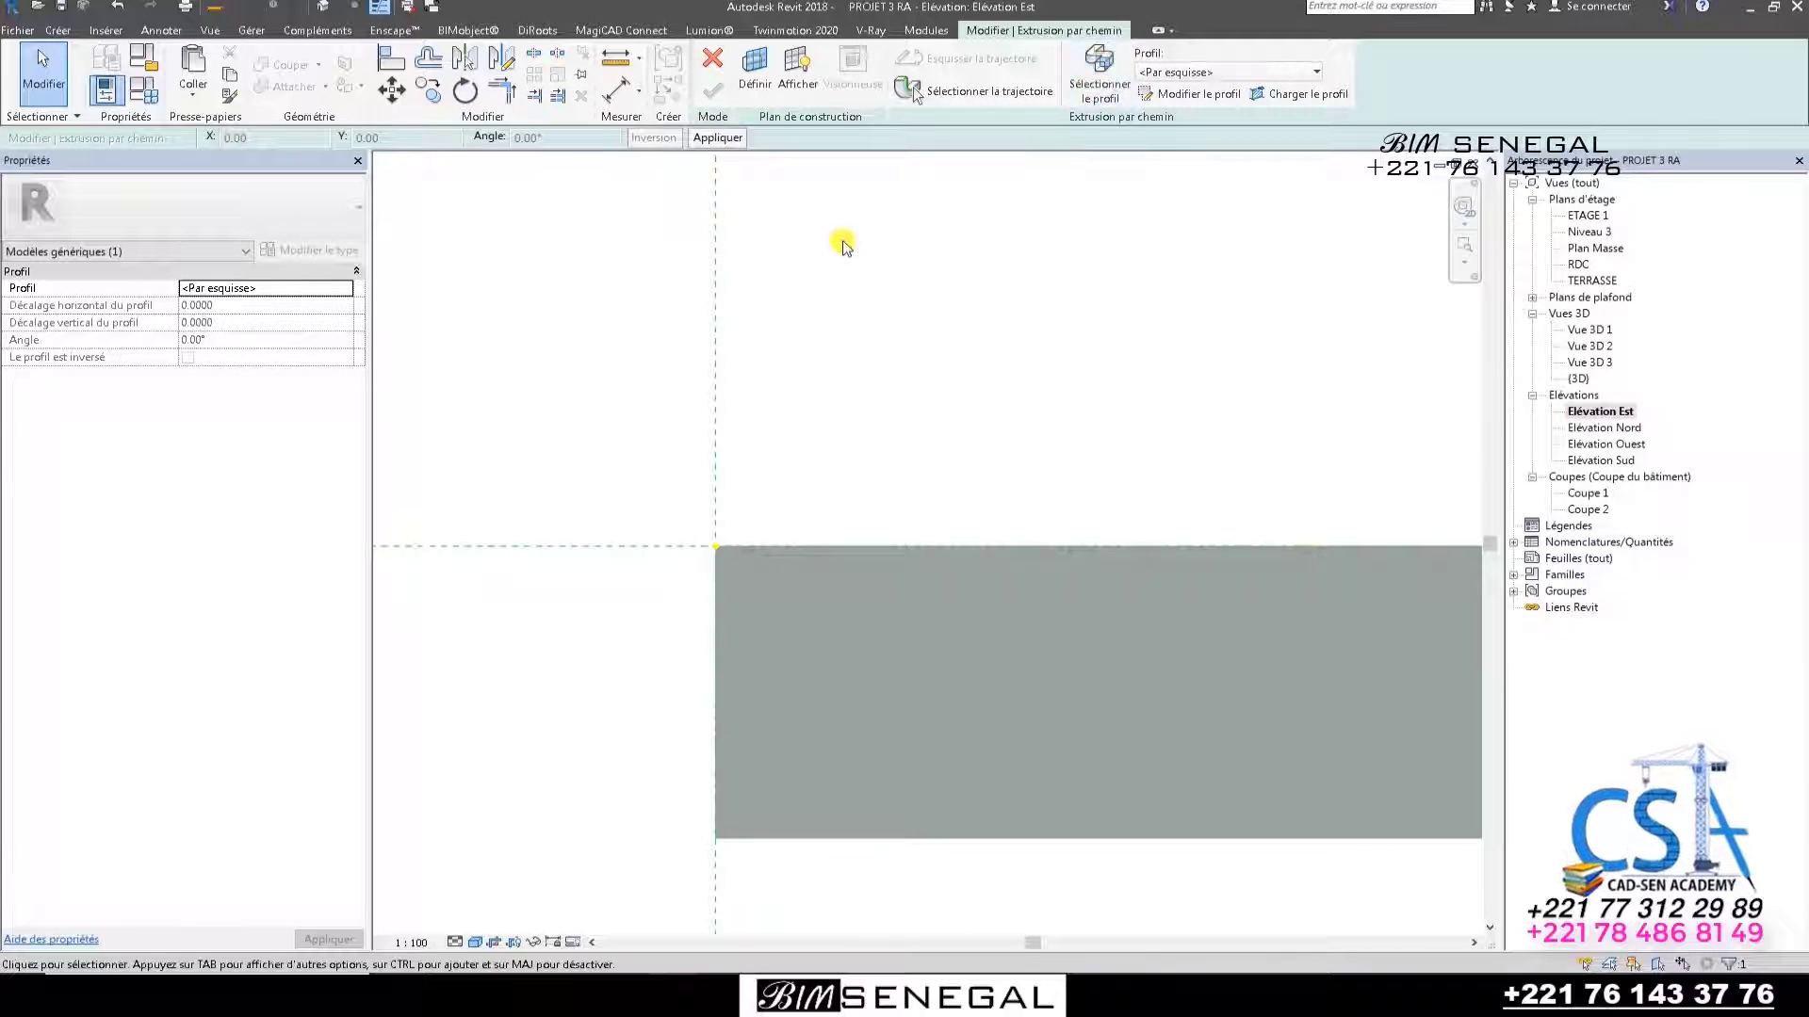
click(1208, 100)
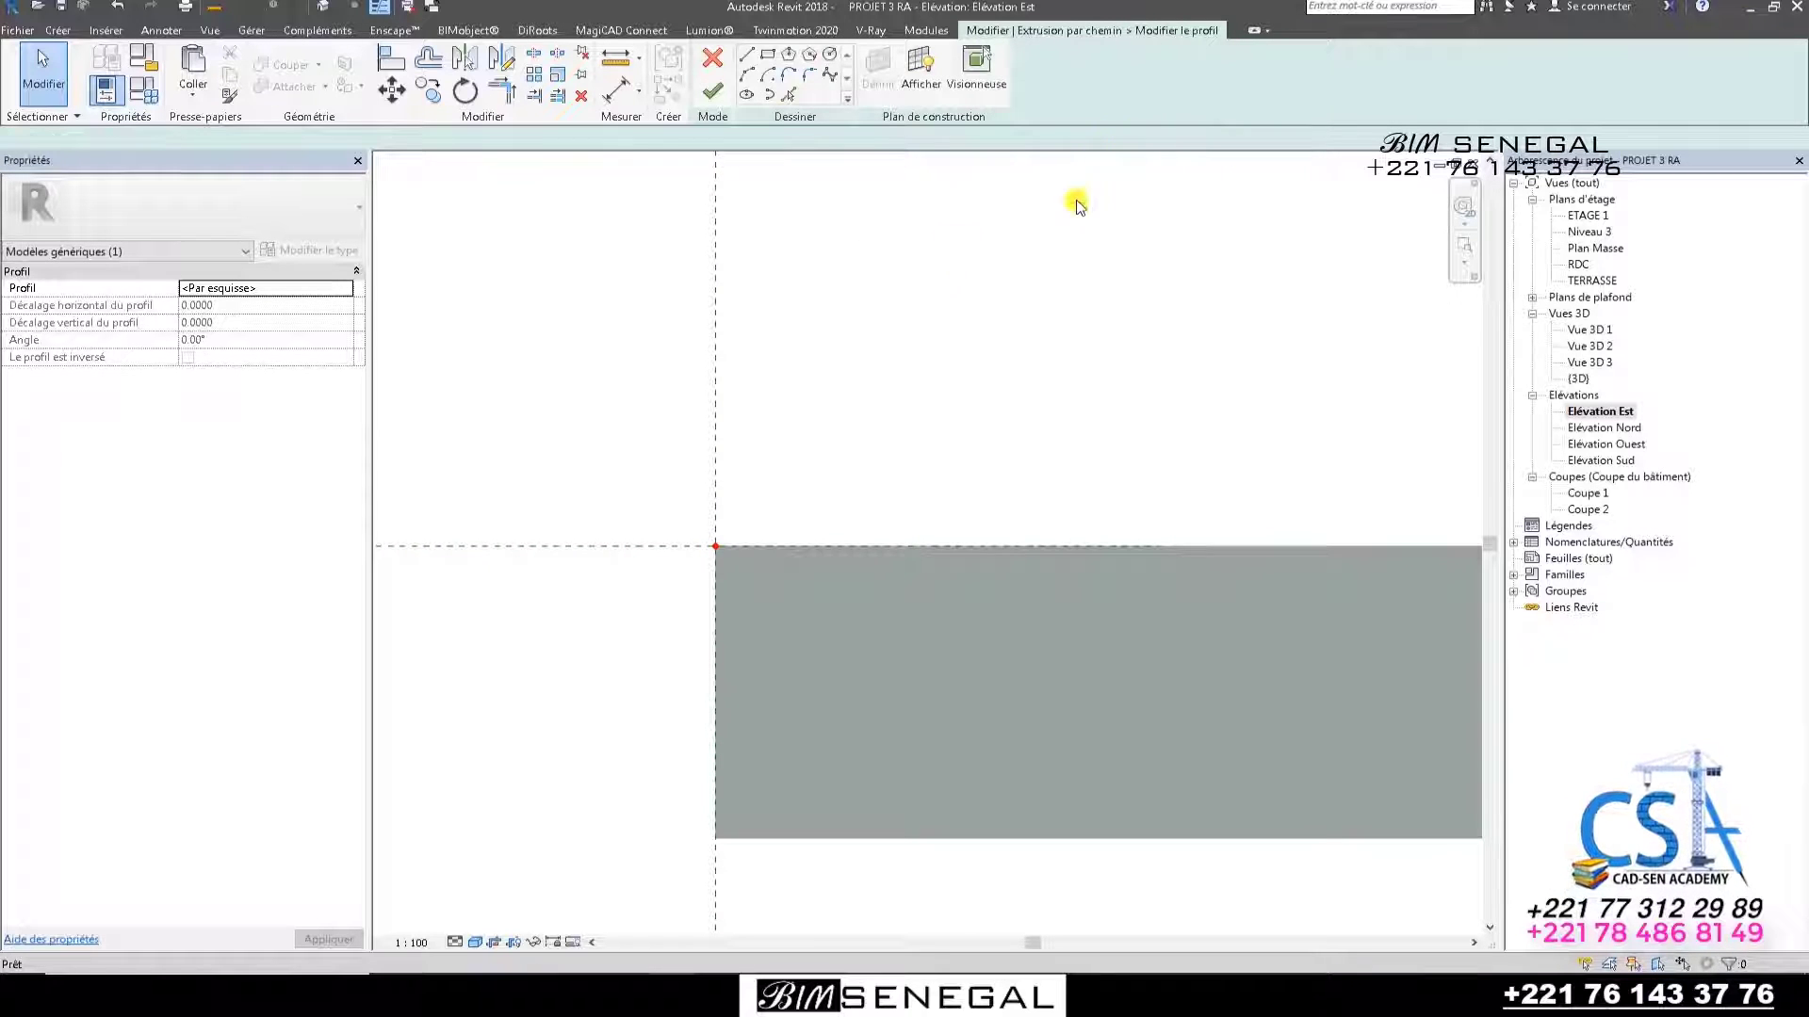
click(746, 54)
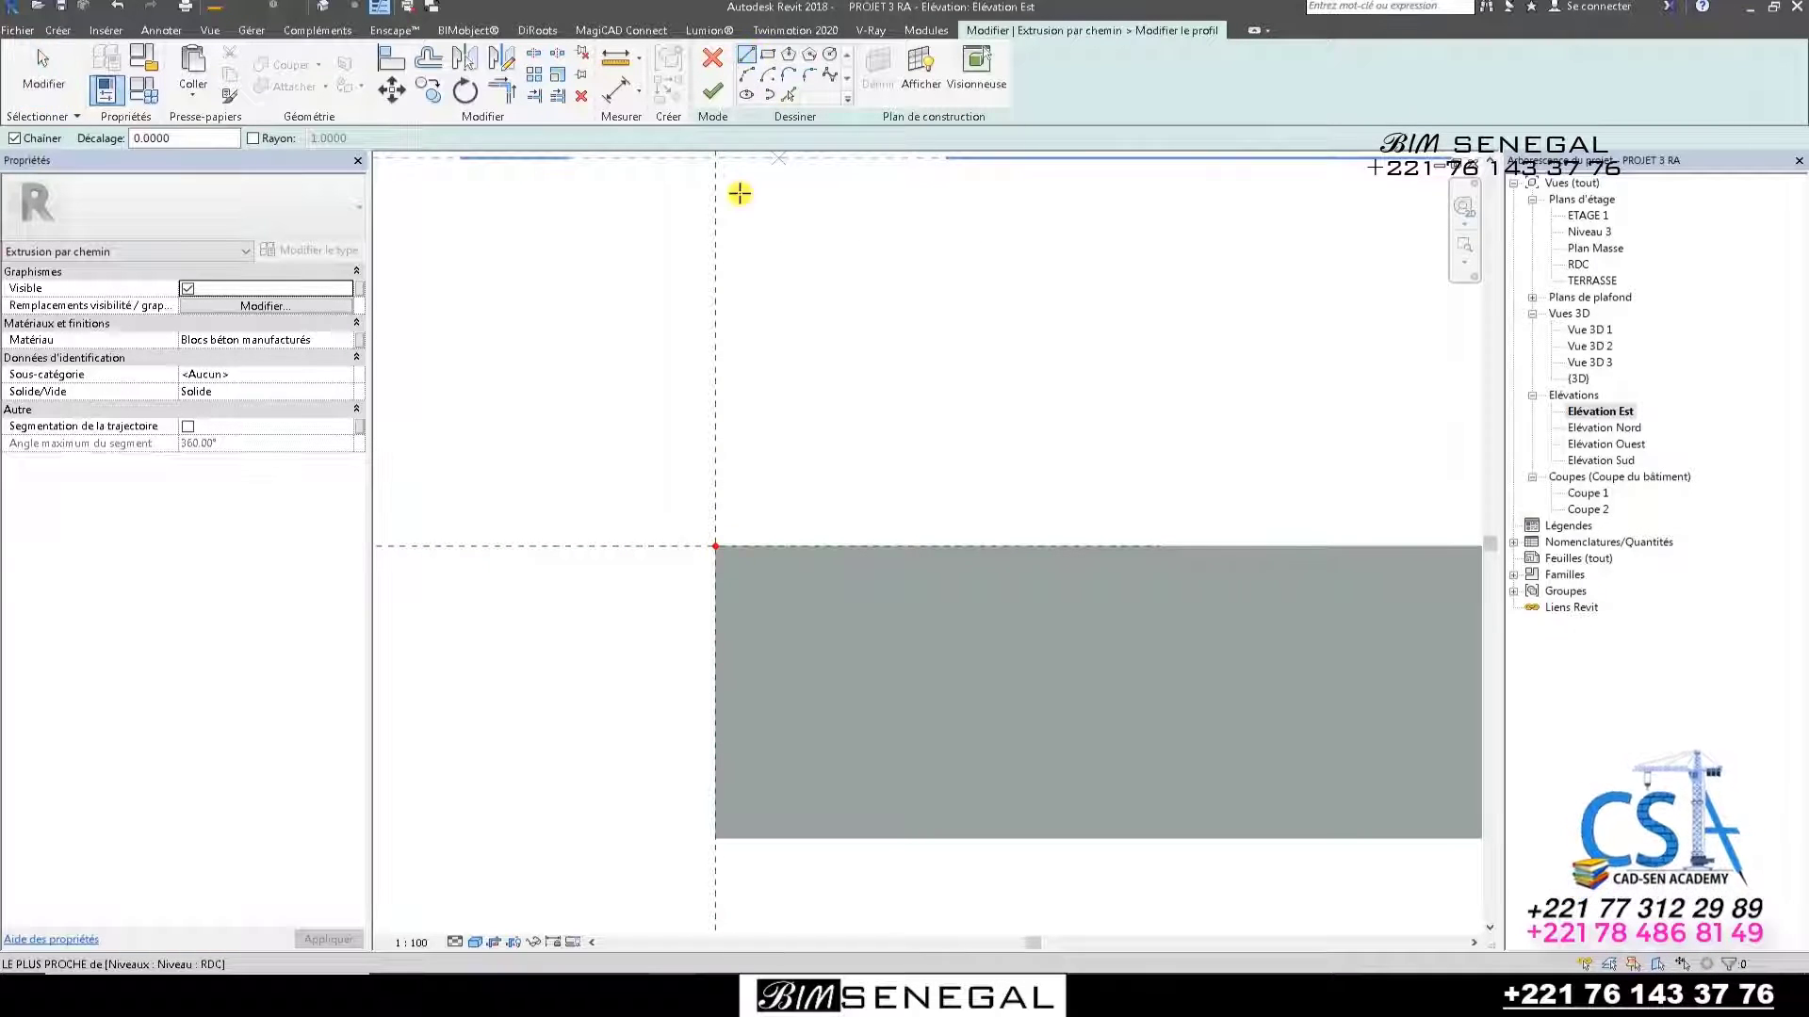
scroll(745, 800, down, 1)
scroll(706, 822, down, 2)
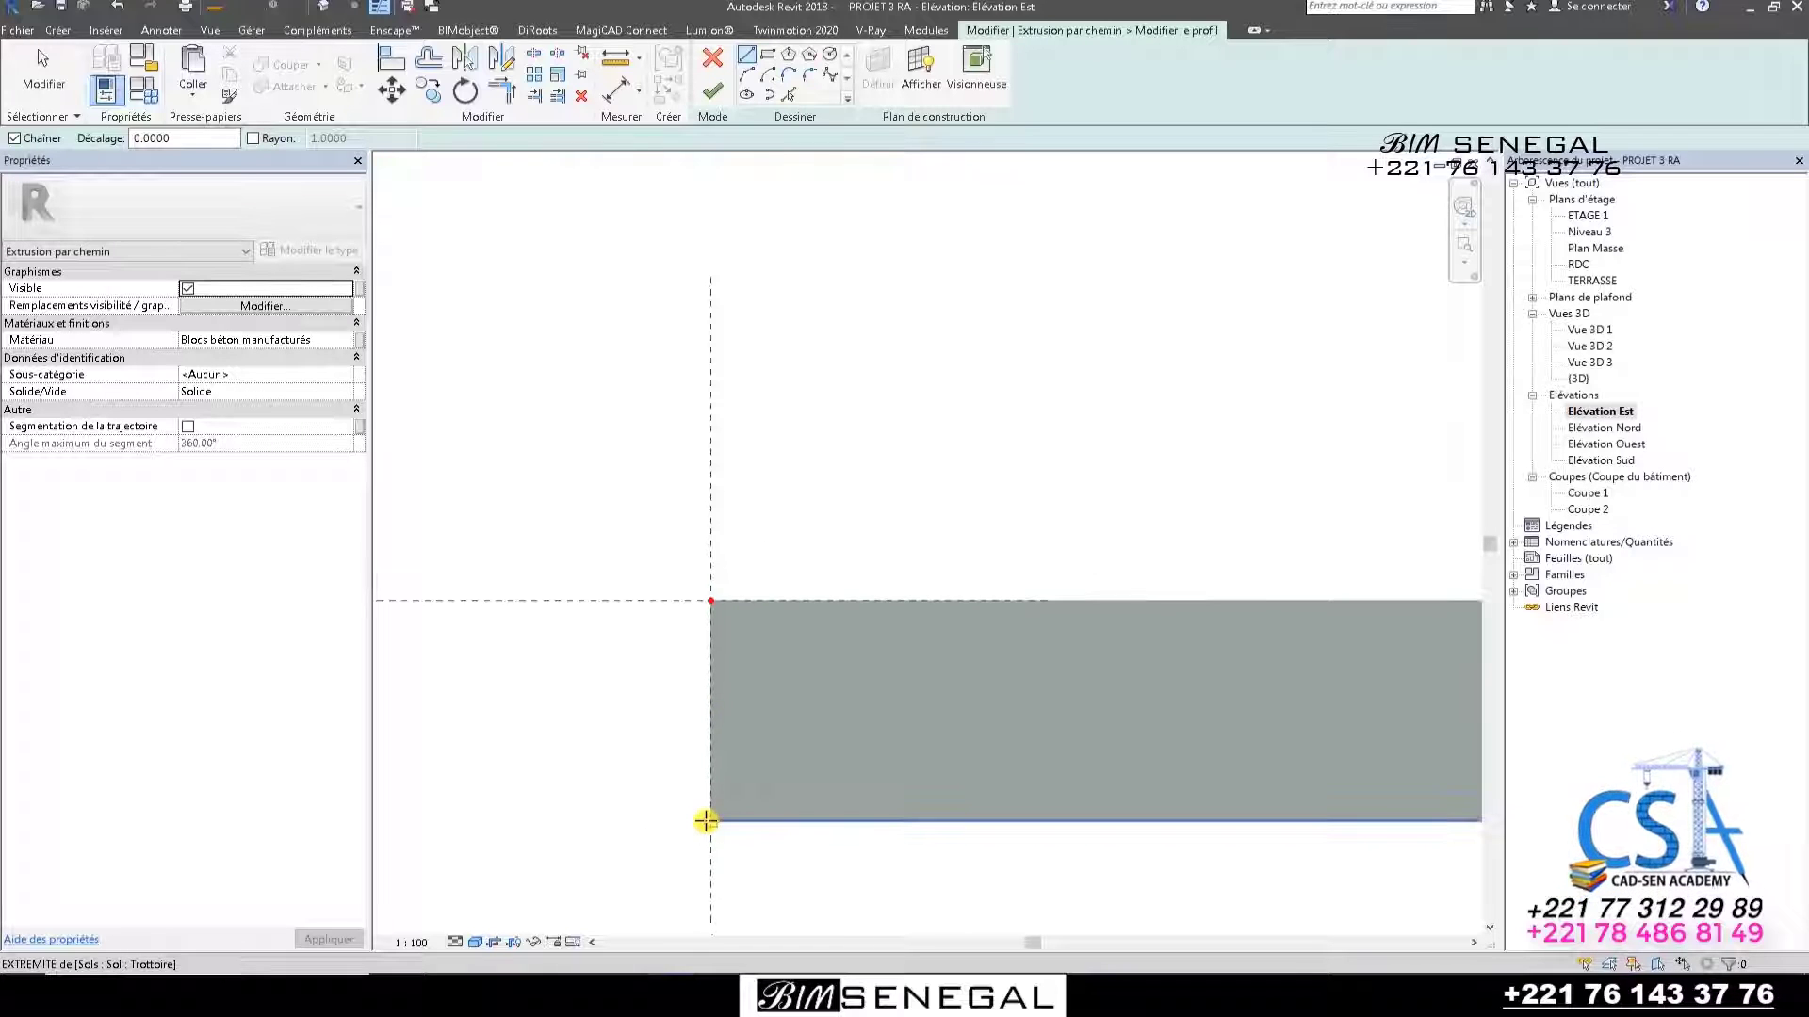
click(714, 819)
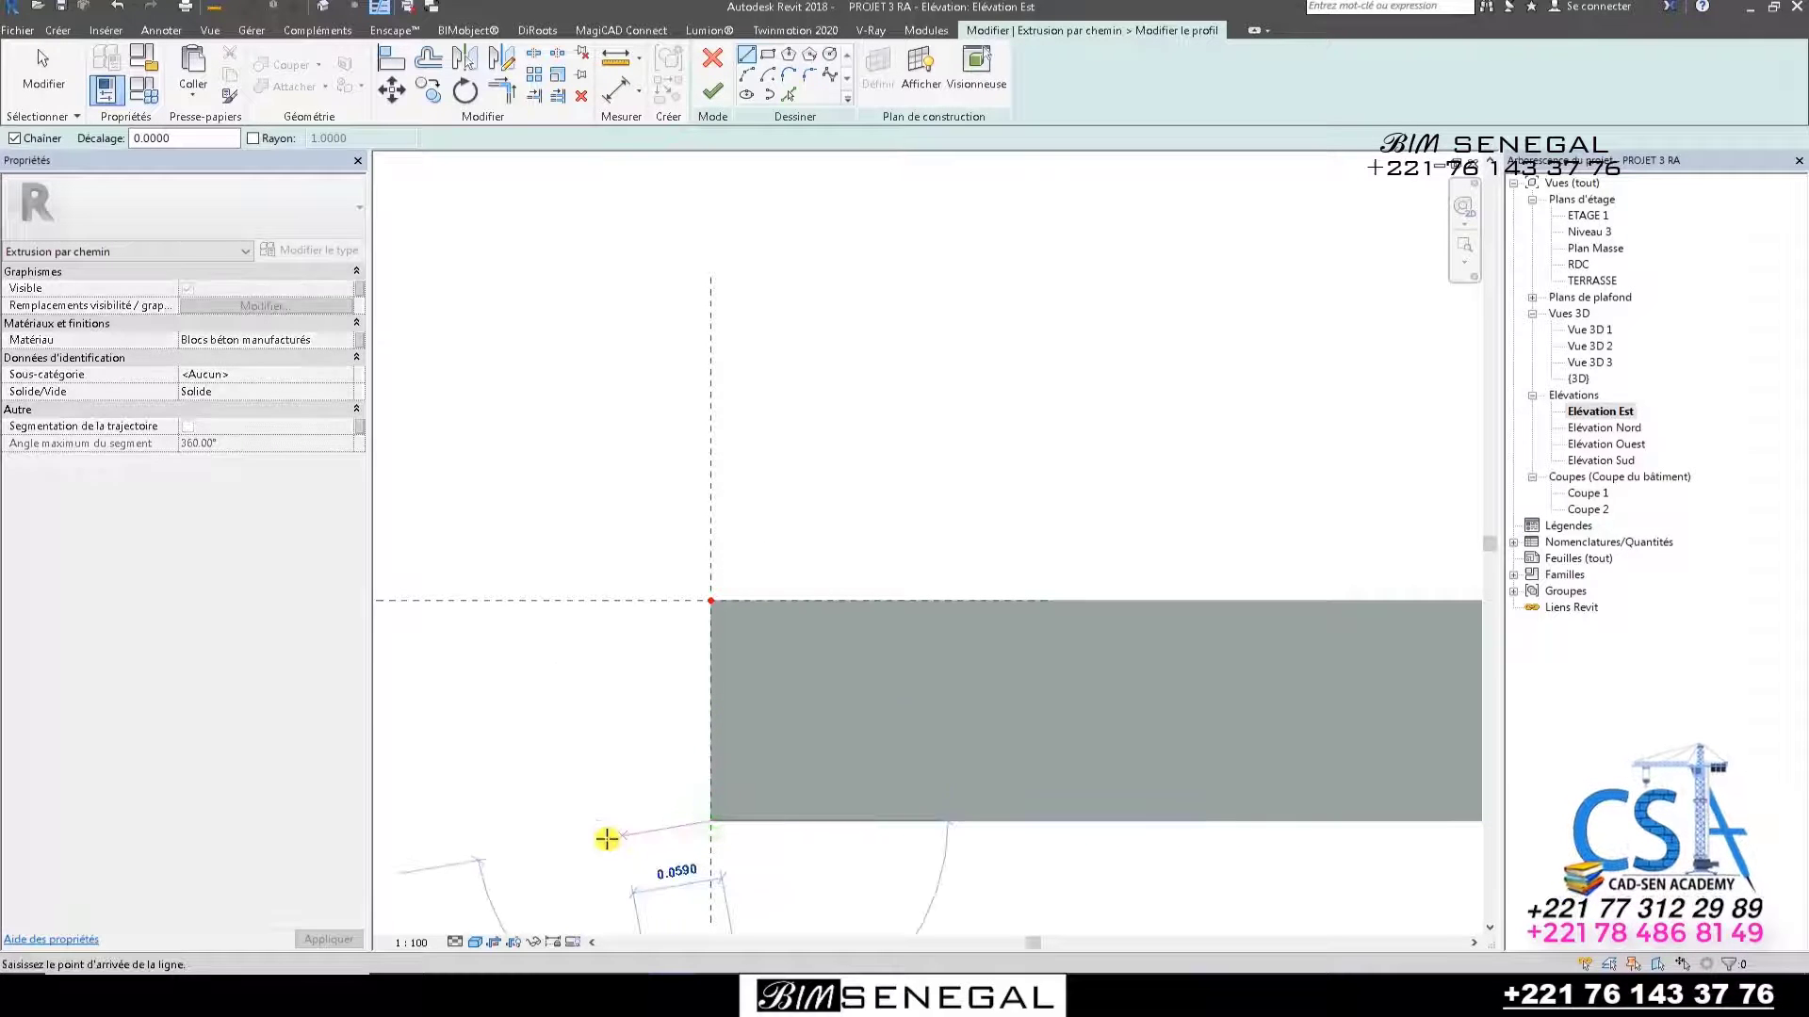
text(.1)
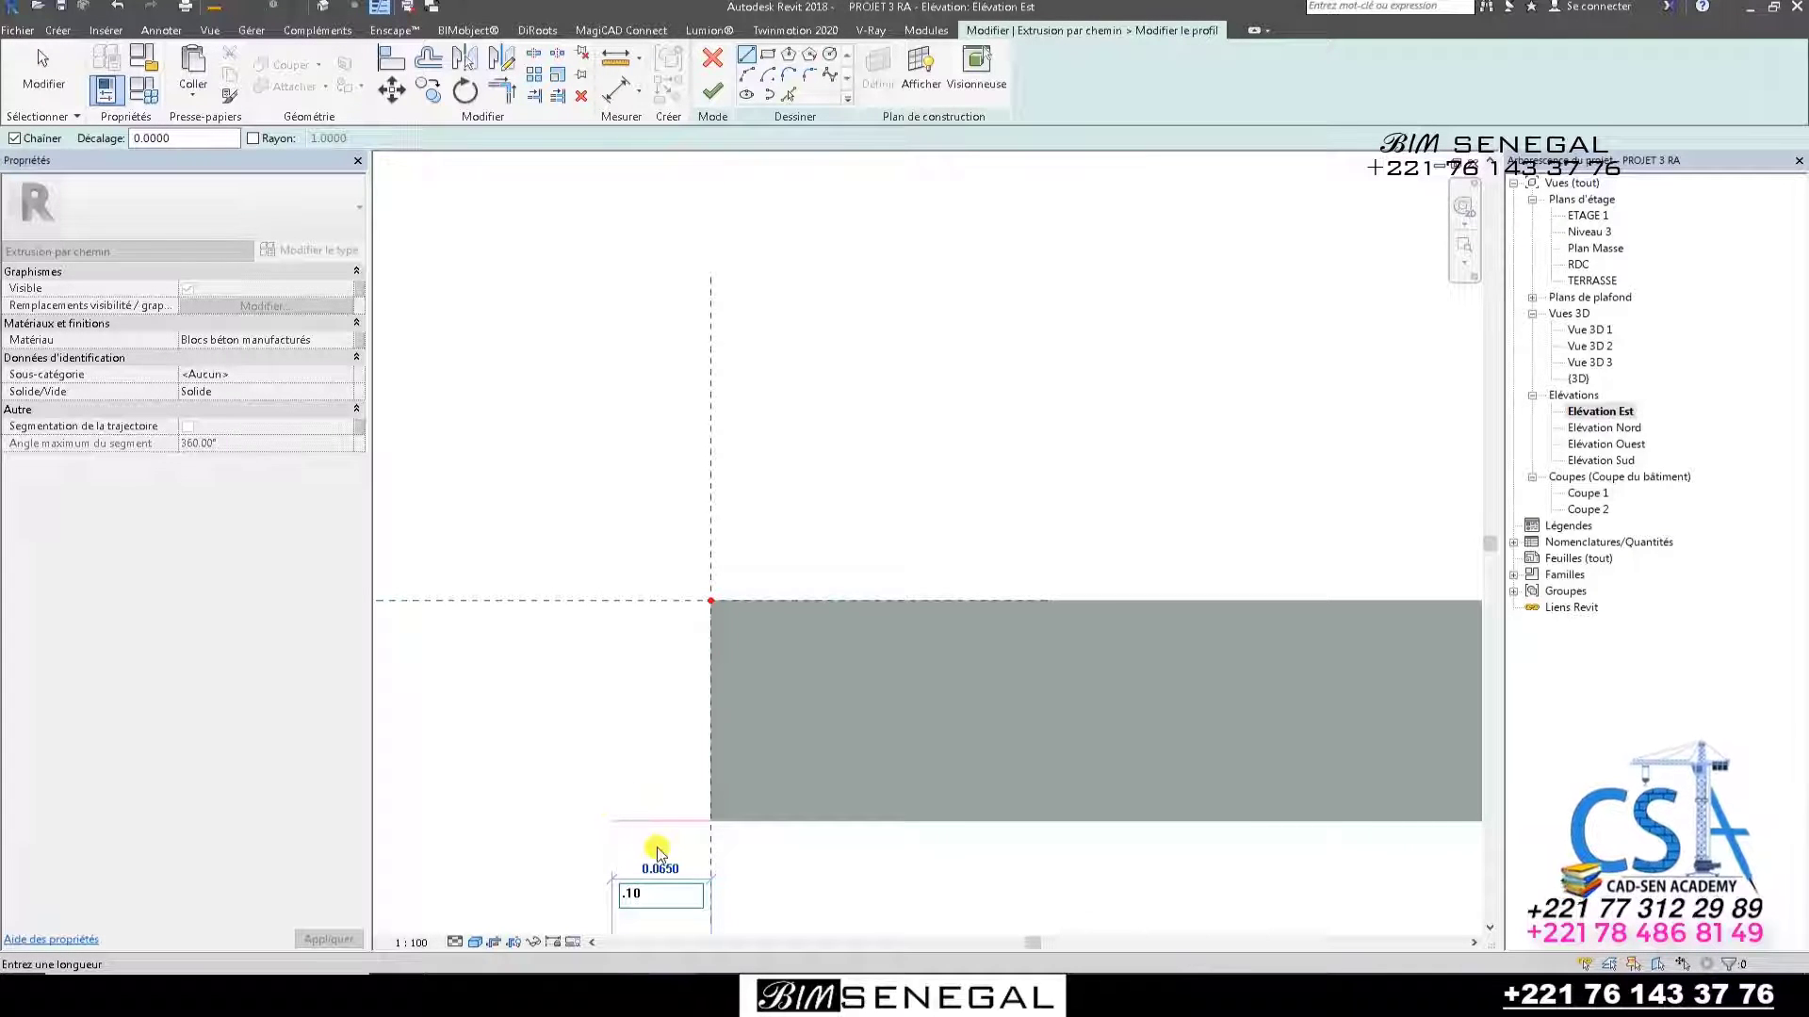
key(Return)
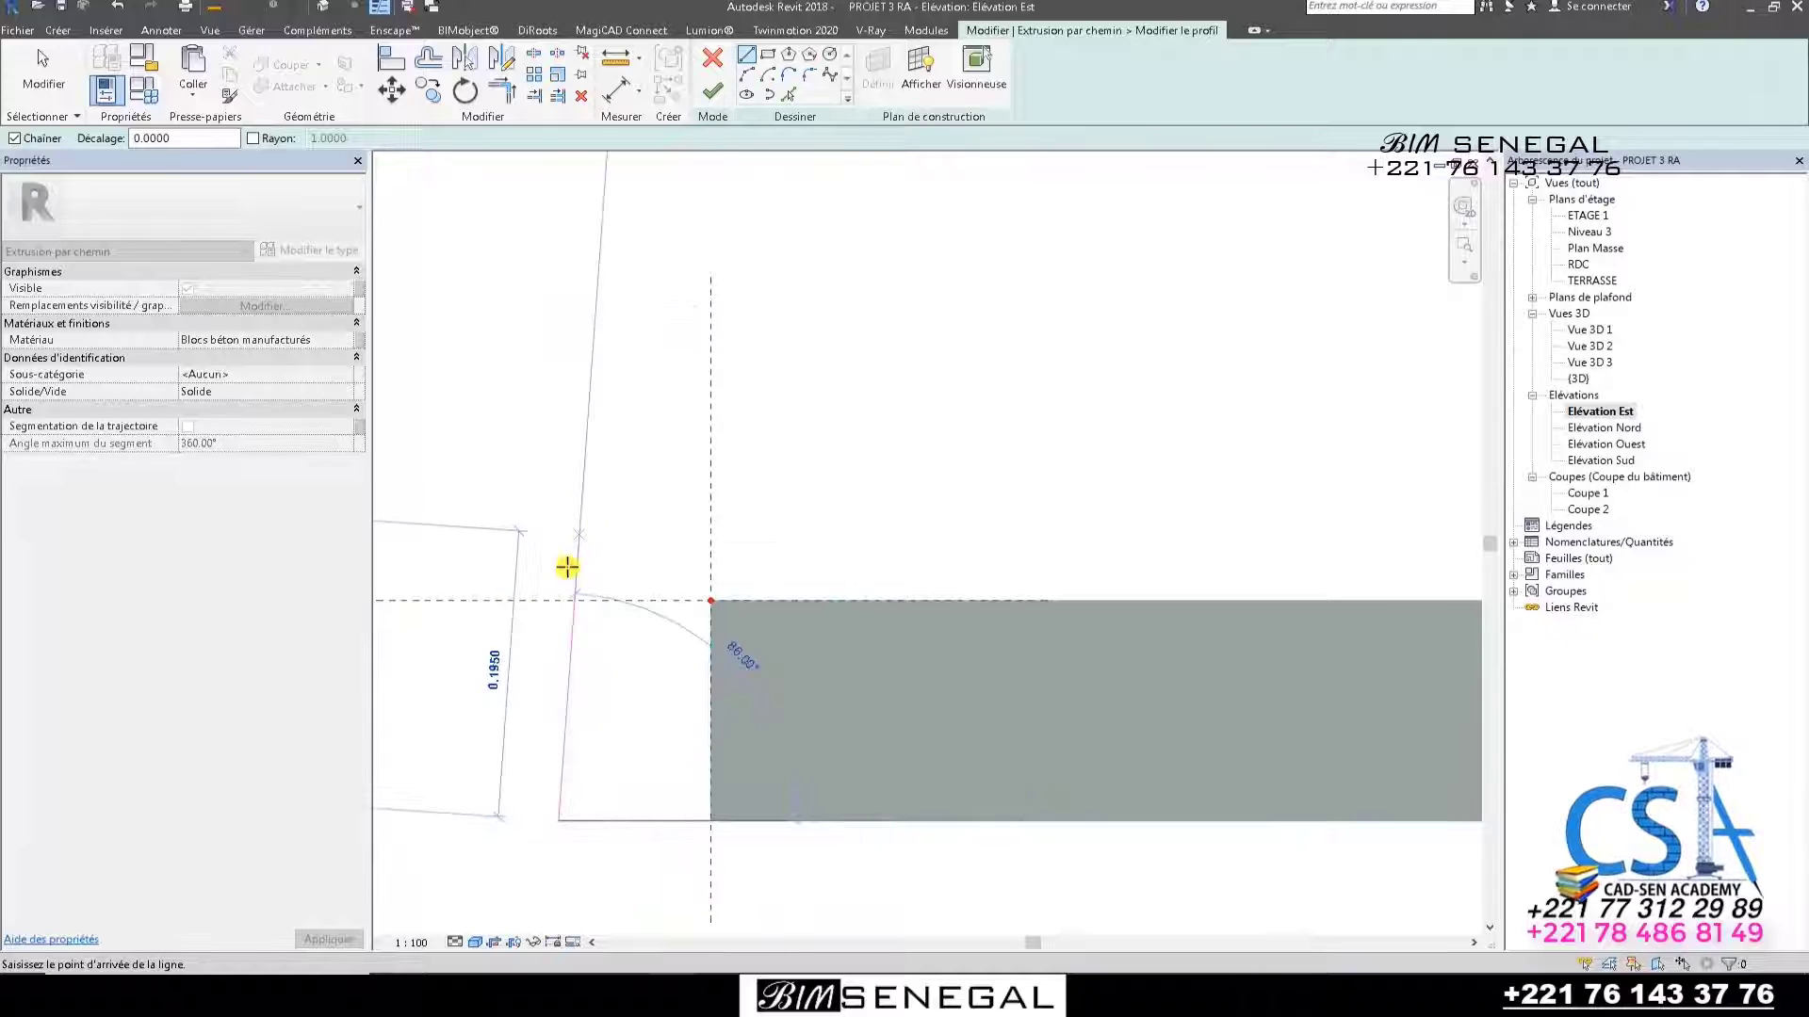
Draw an outer side about 0.128 m high, a sloped corner and a top edge about 0.0625 m long, then close the profile along the floor's face.
click(564, 633)
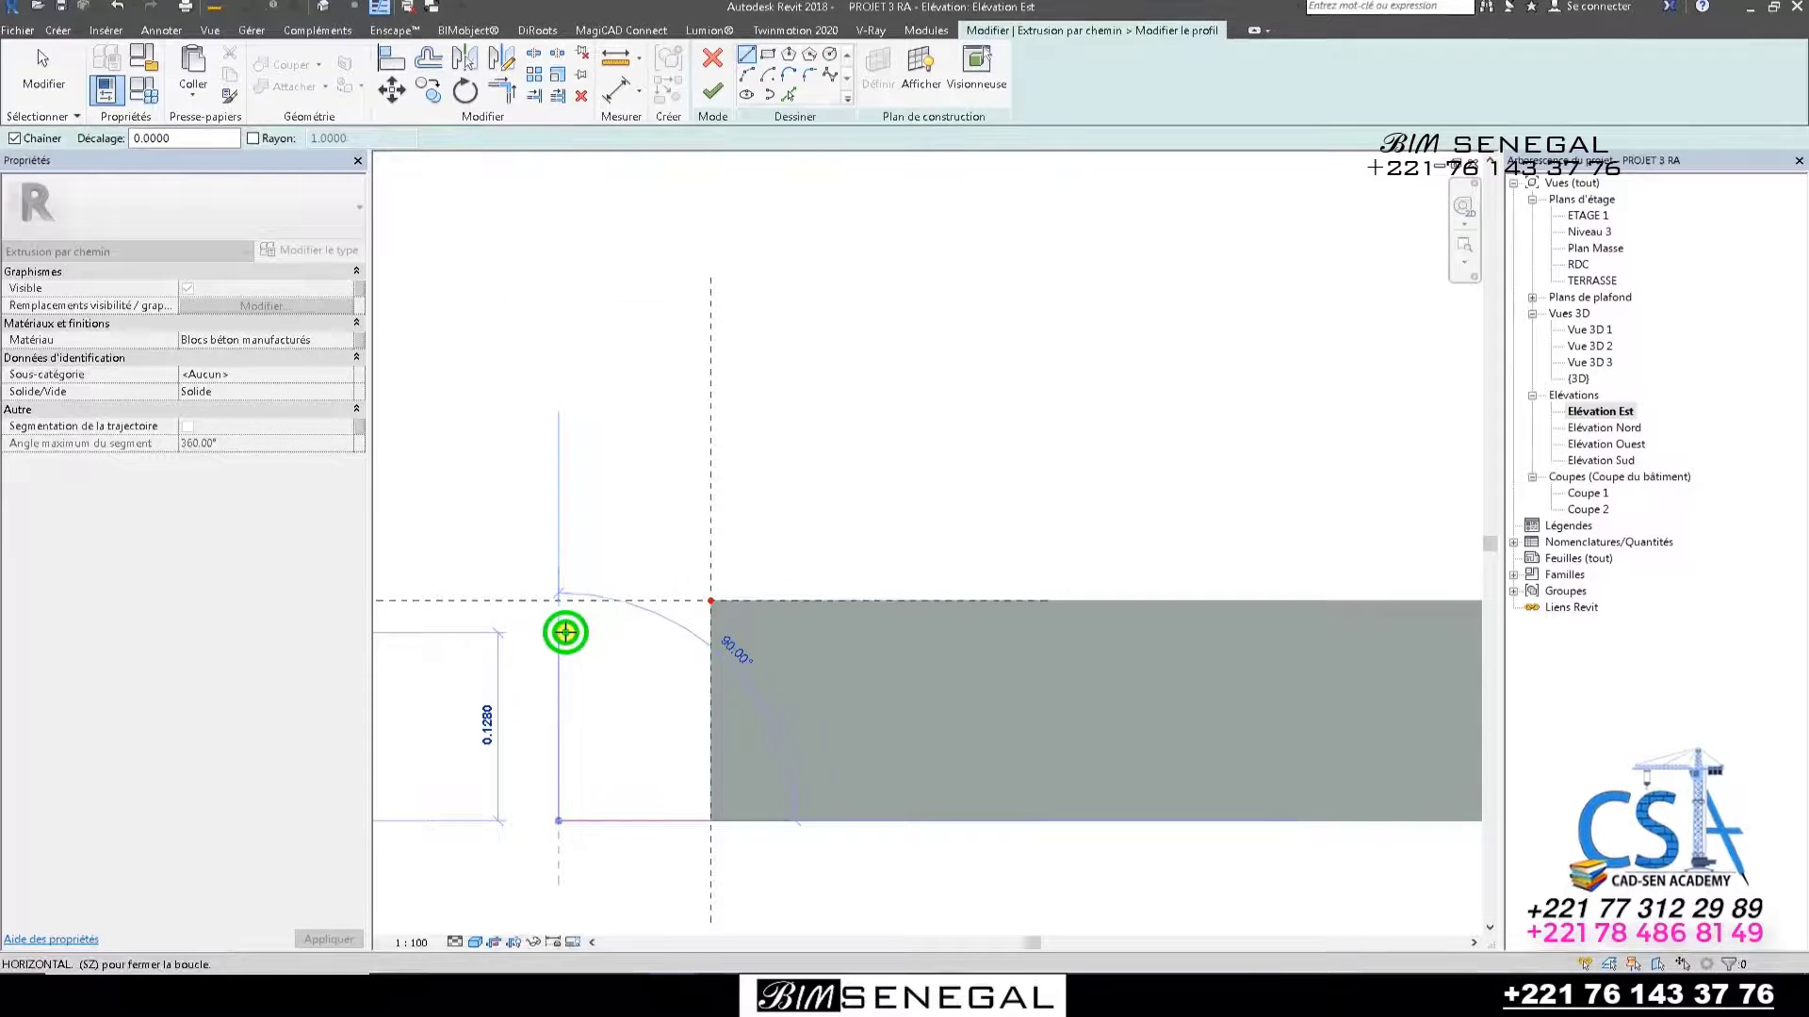
click(618, 581)
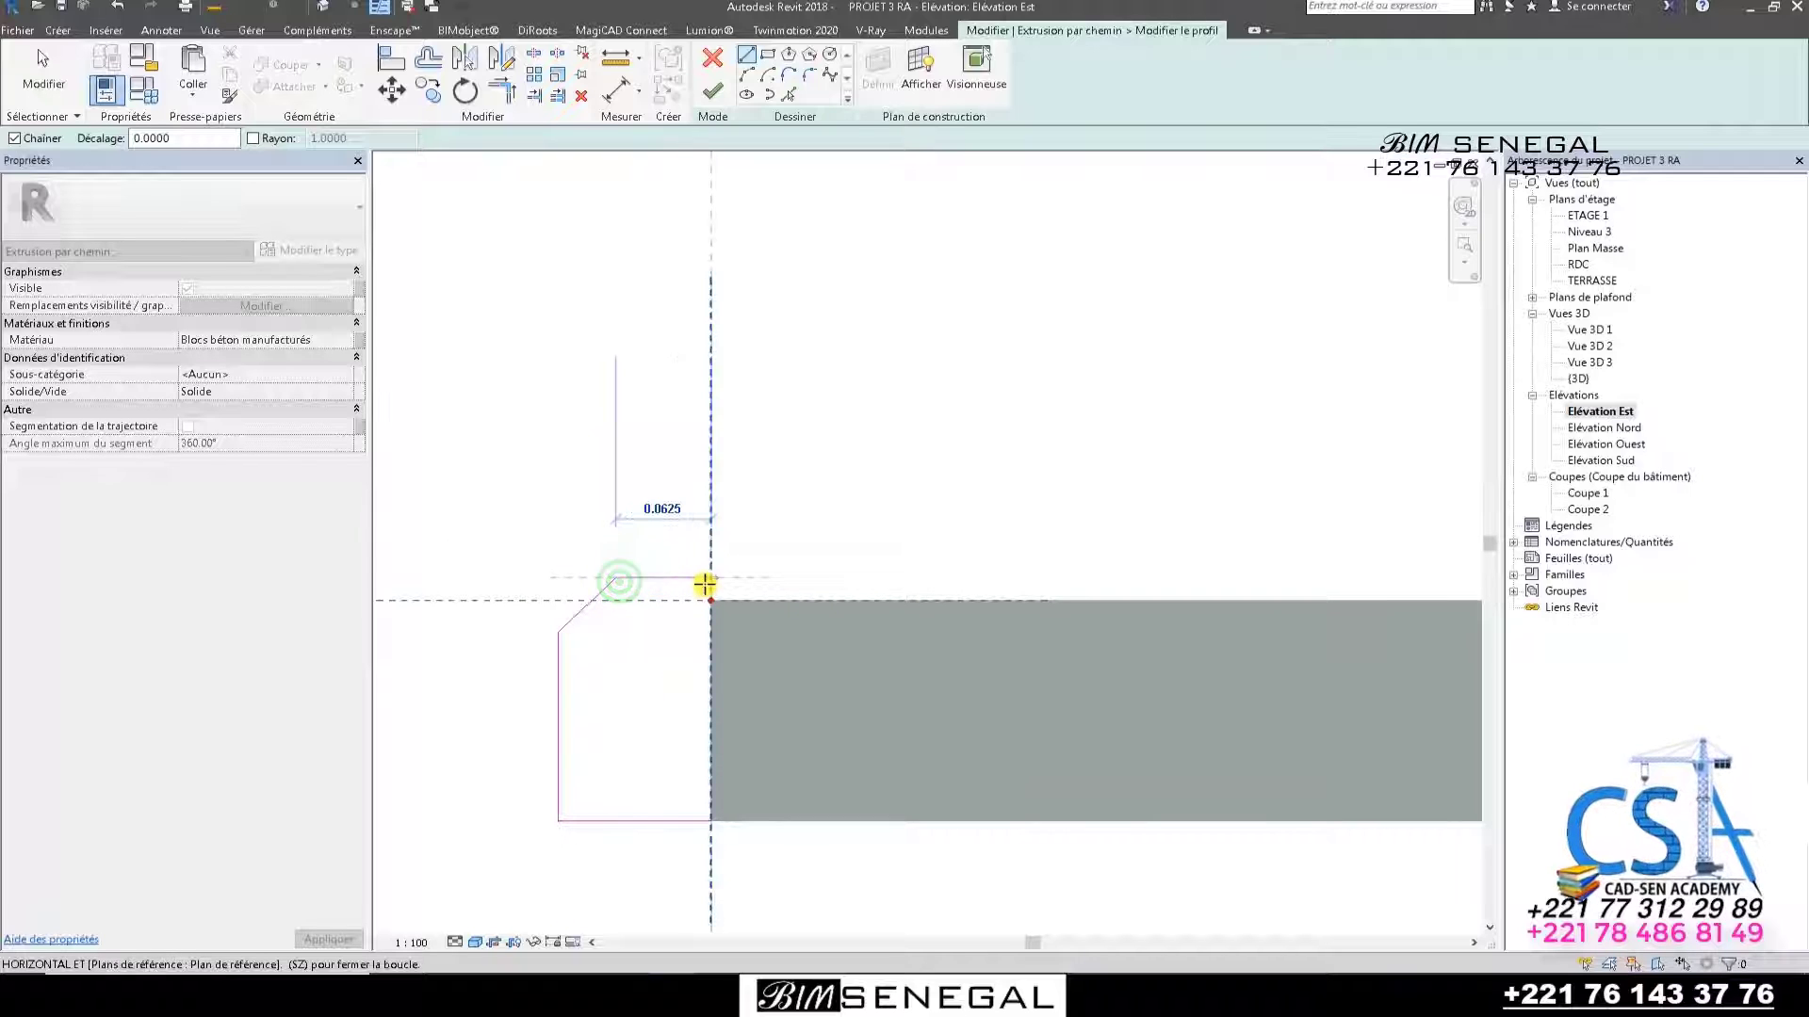
click(714, 575)
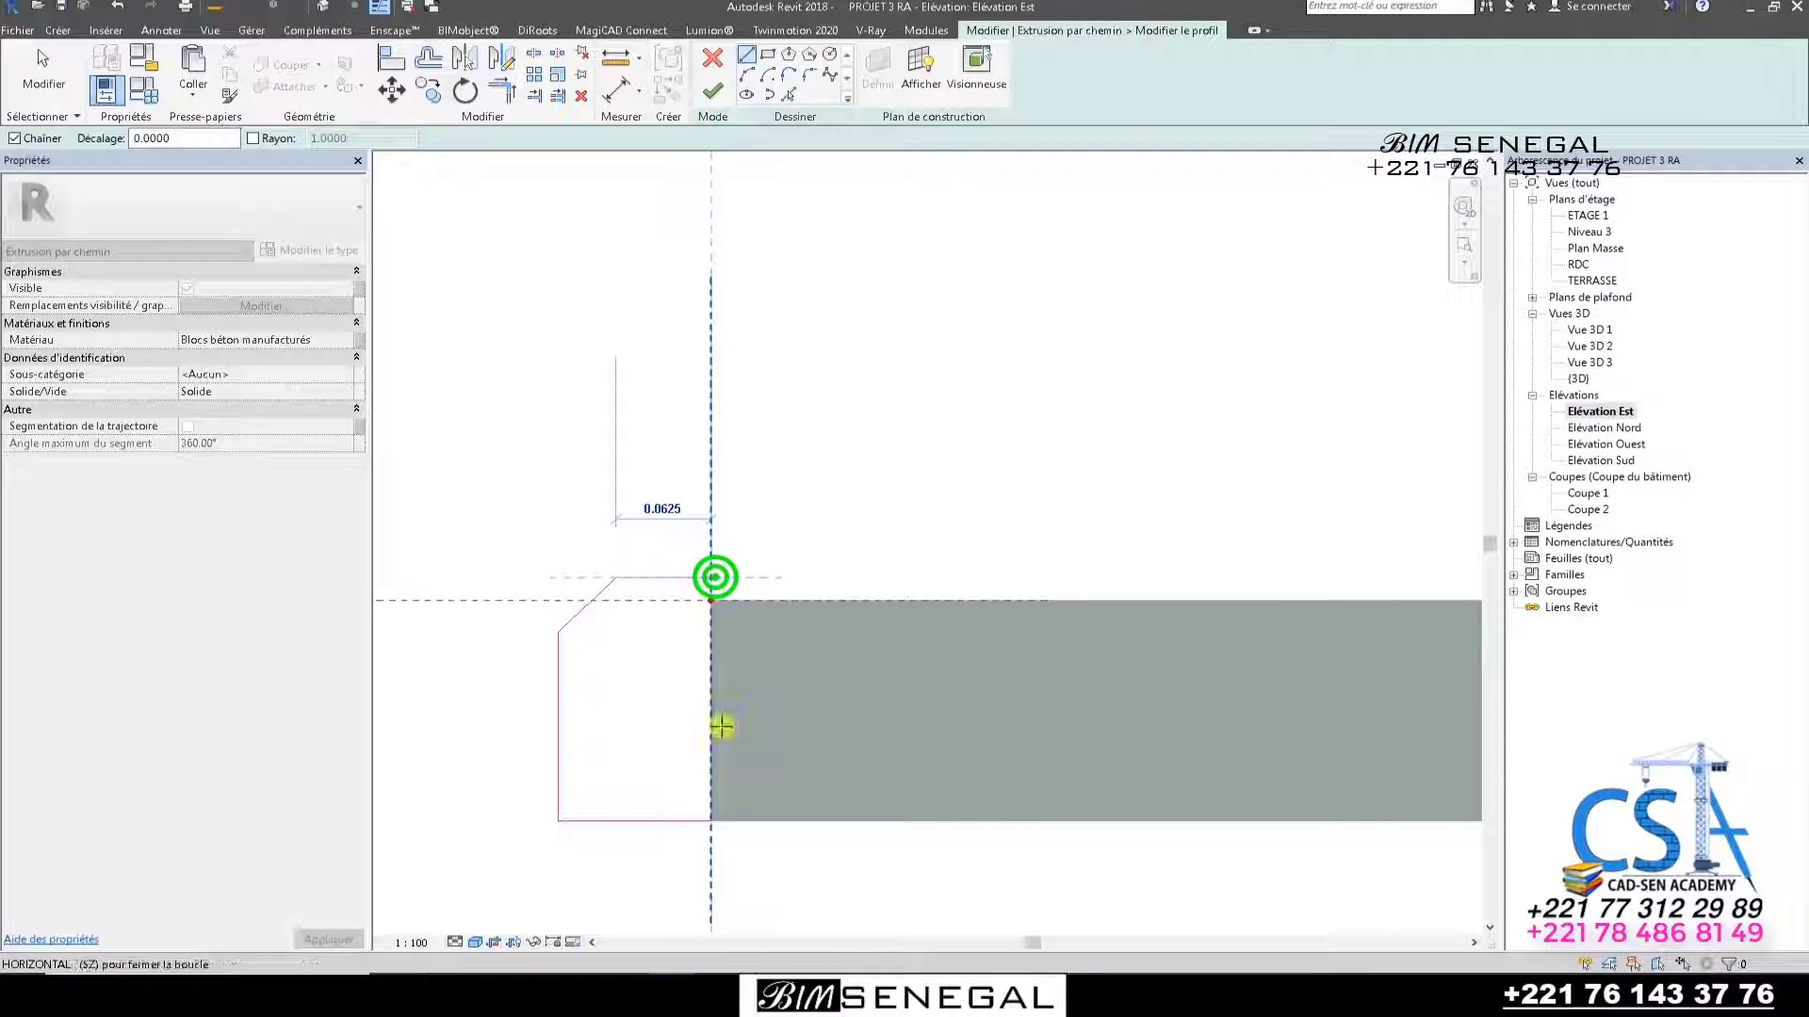
click(711, 818)
scroll(524, 795, up, 1)
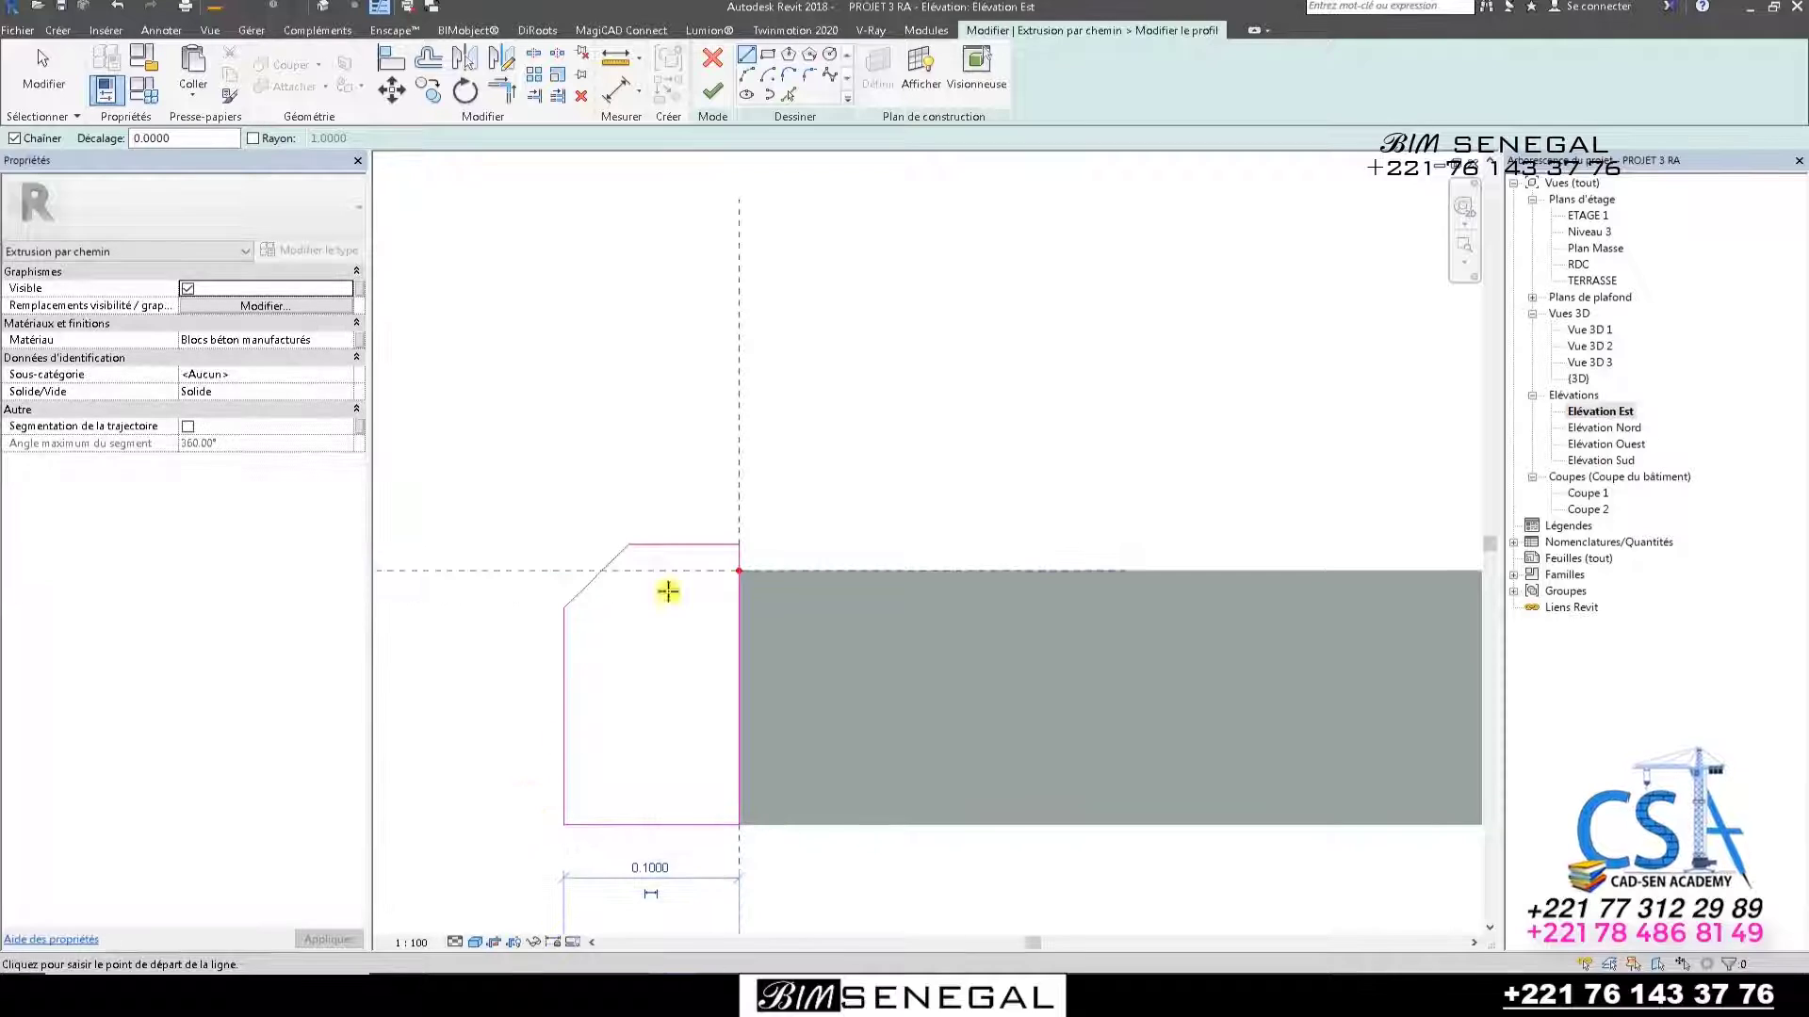
Lower the curb profile's top line to align with the sidewalk floor's upper surface, 0.15 m above the bottom edge.
click(43, 71)
scroll(747, 566, up, 3)
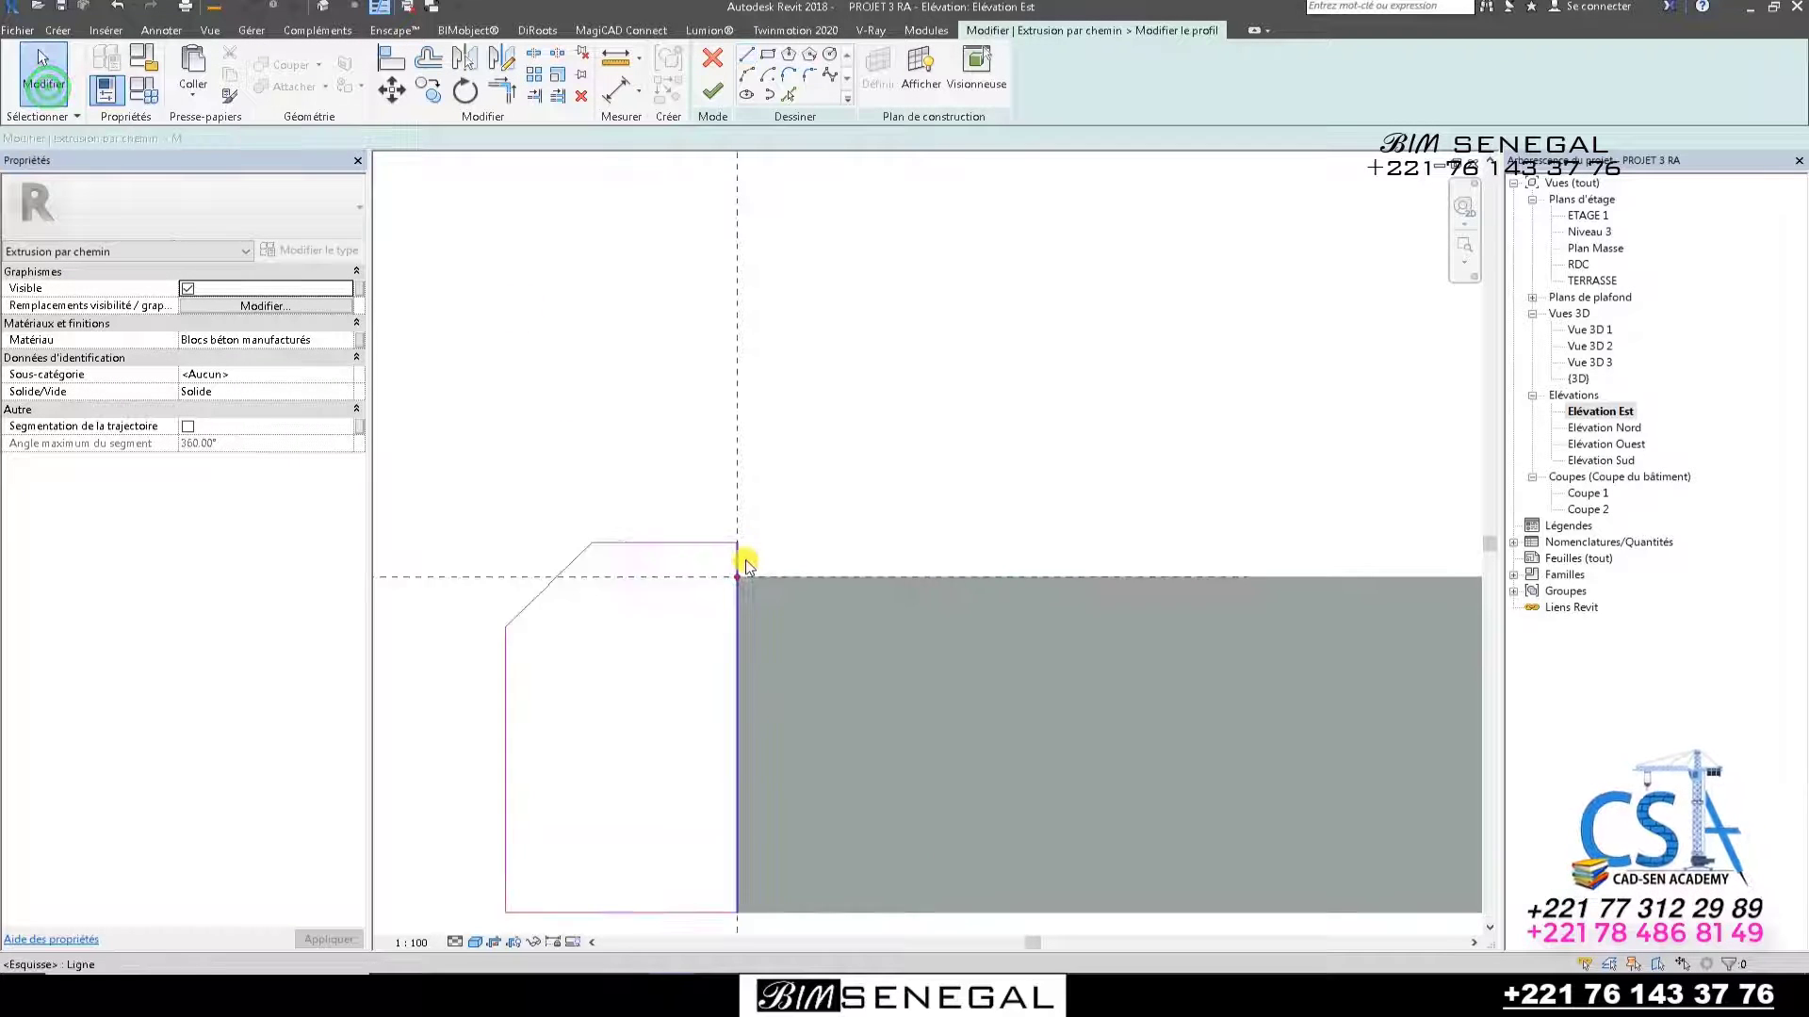
scroll(747, 565, down, 1)
scroll(576, 572, up, 1)
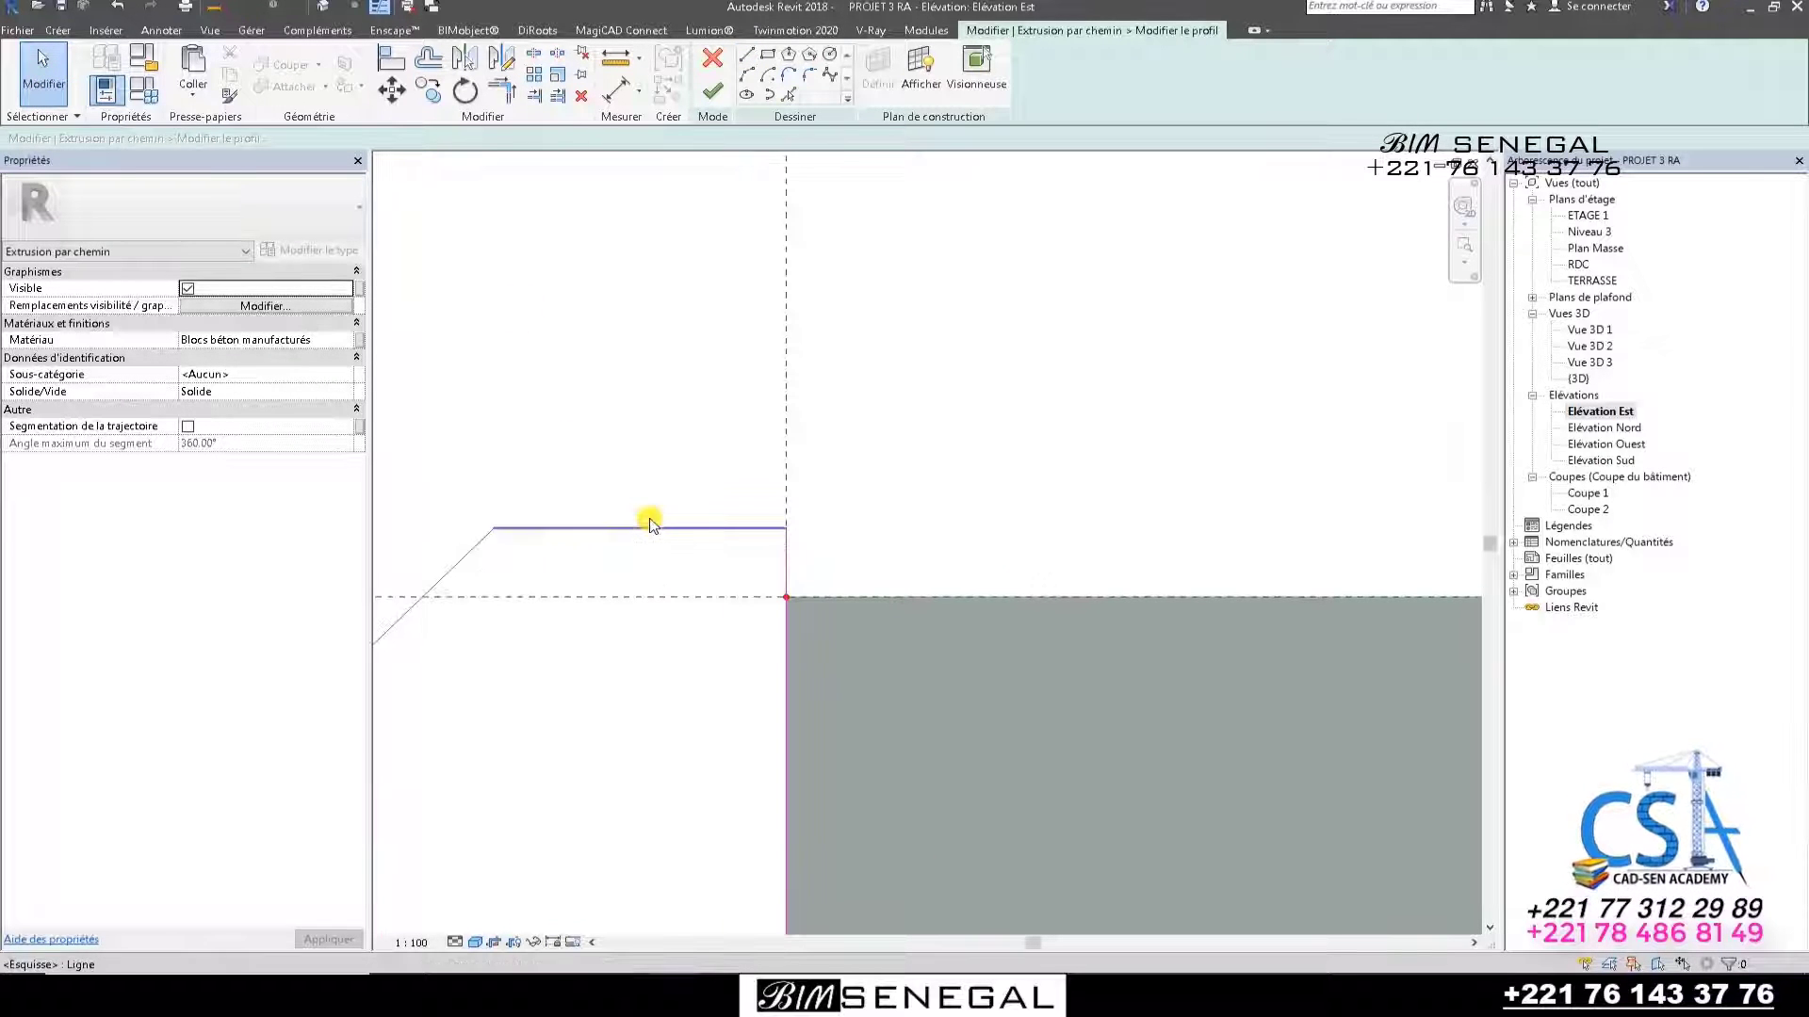
click(649, 528)
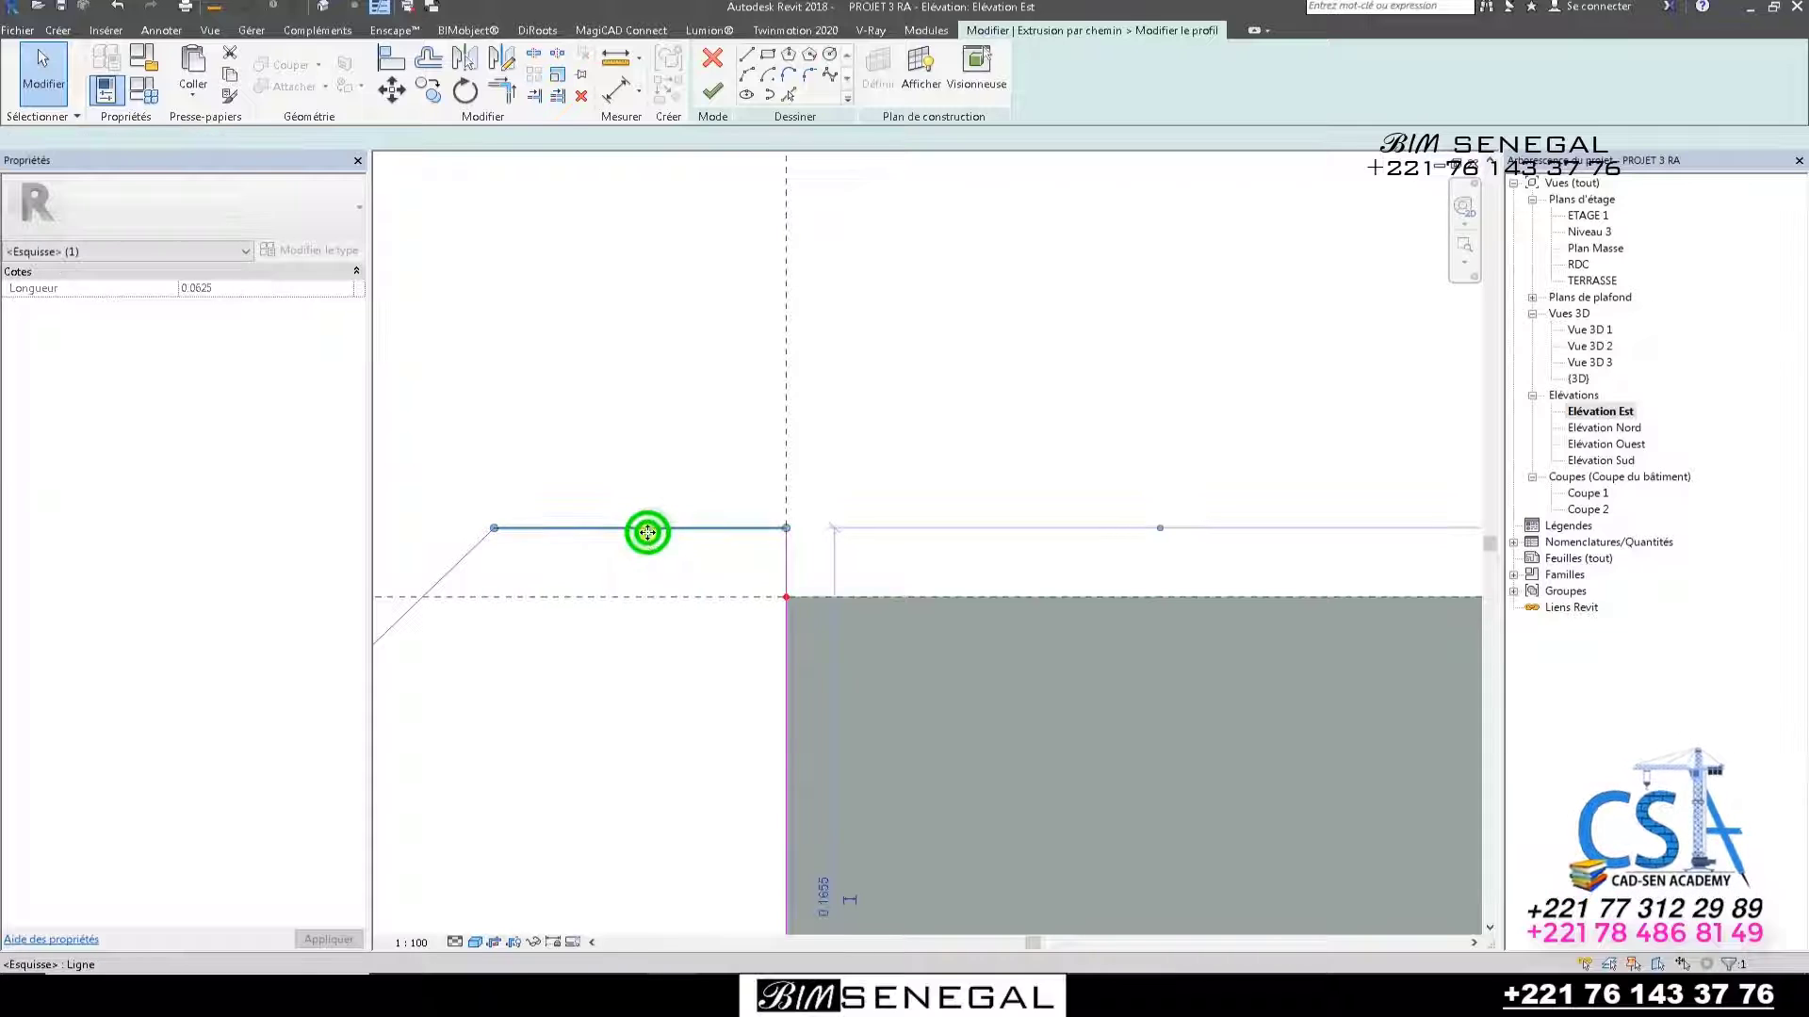
mouse_move(649, 529)
mouse_down()
mouse_move(637, 577)
mouse_move(685, 591)
mouse_up()
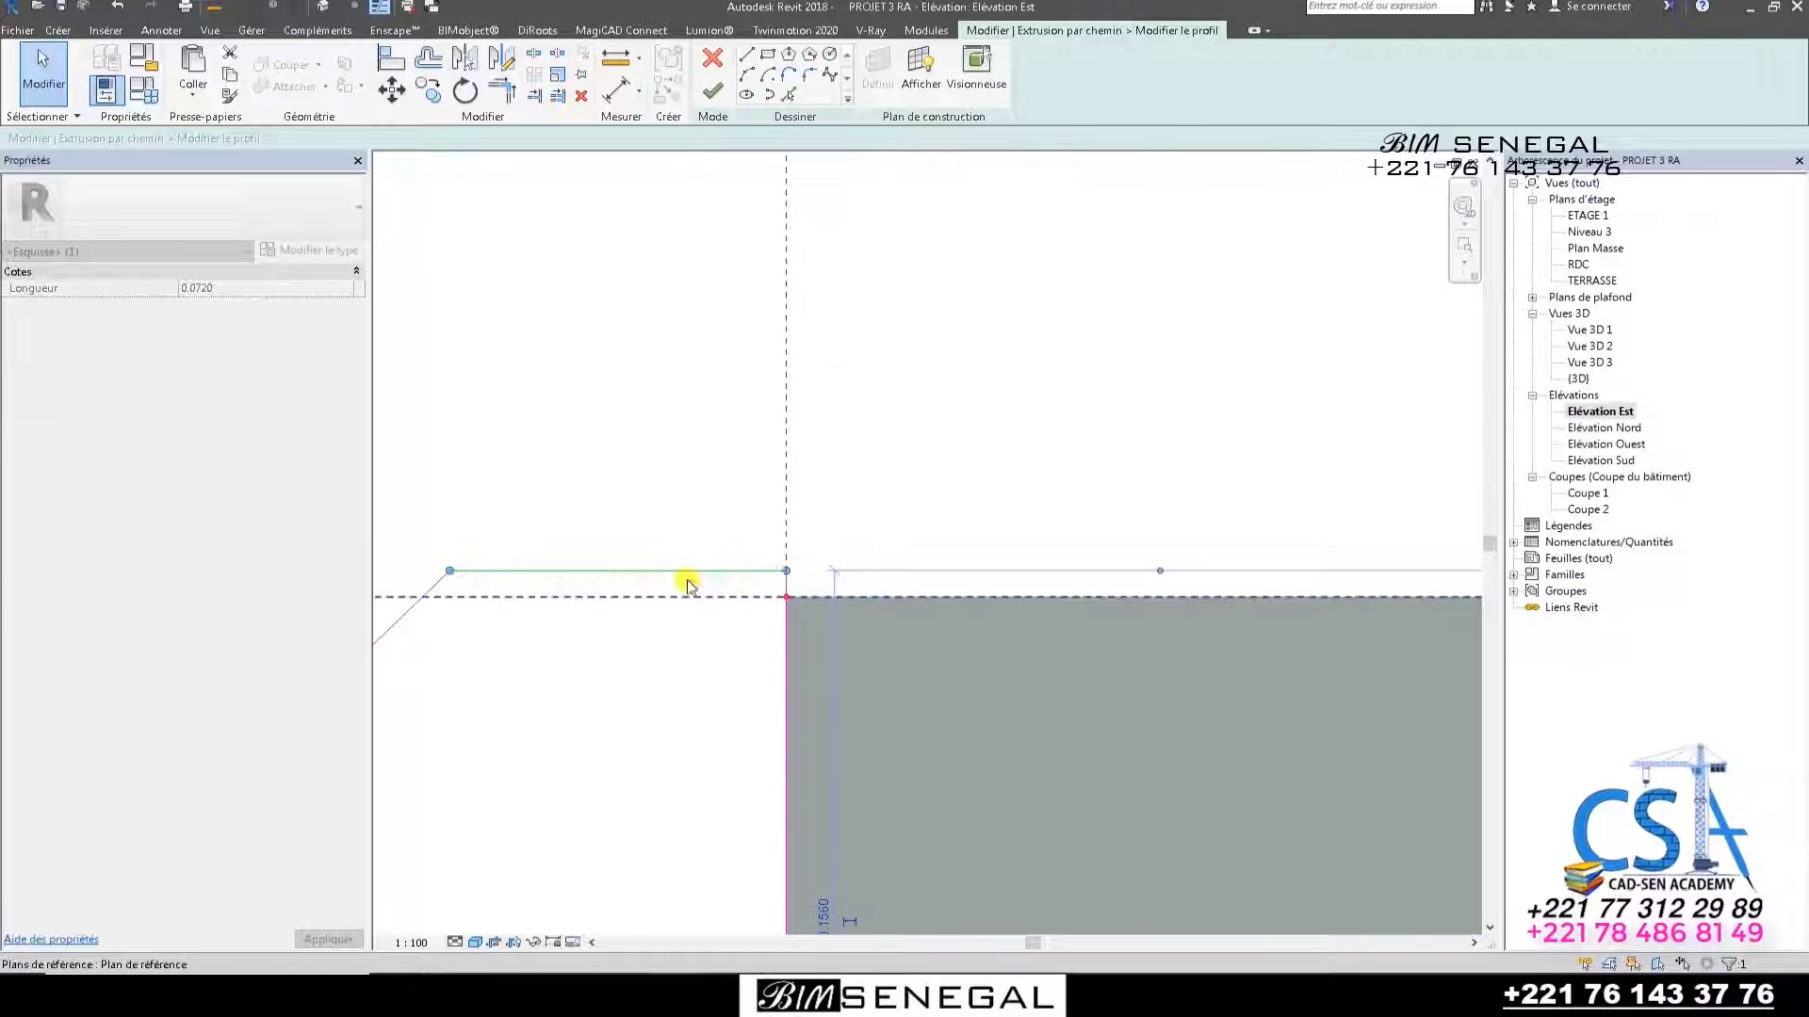
scroll(772, 462, down, 1)
scroll(746, 530, up, 1)
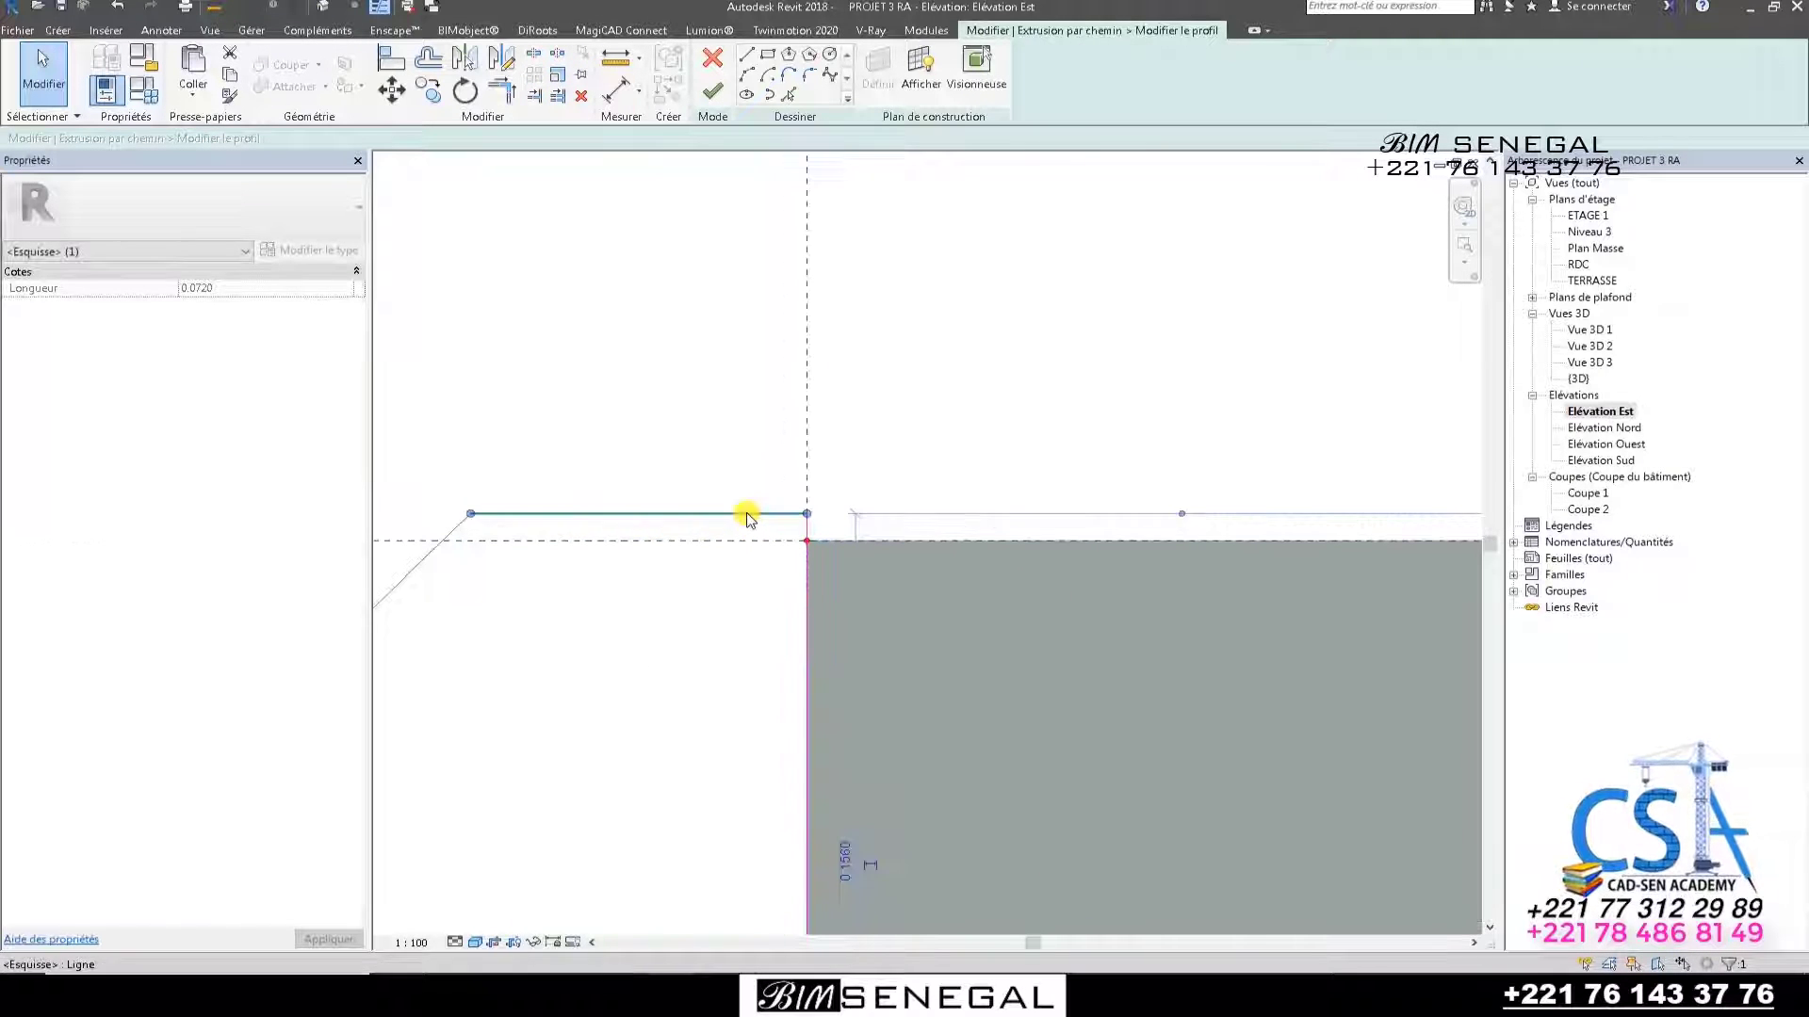
drag(747, 514, 747, 538)
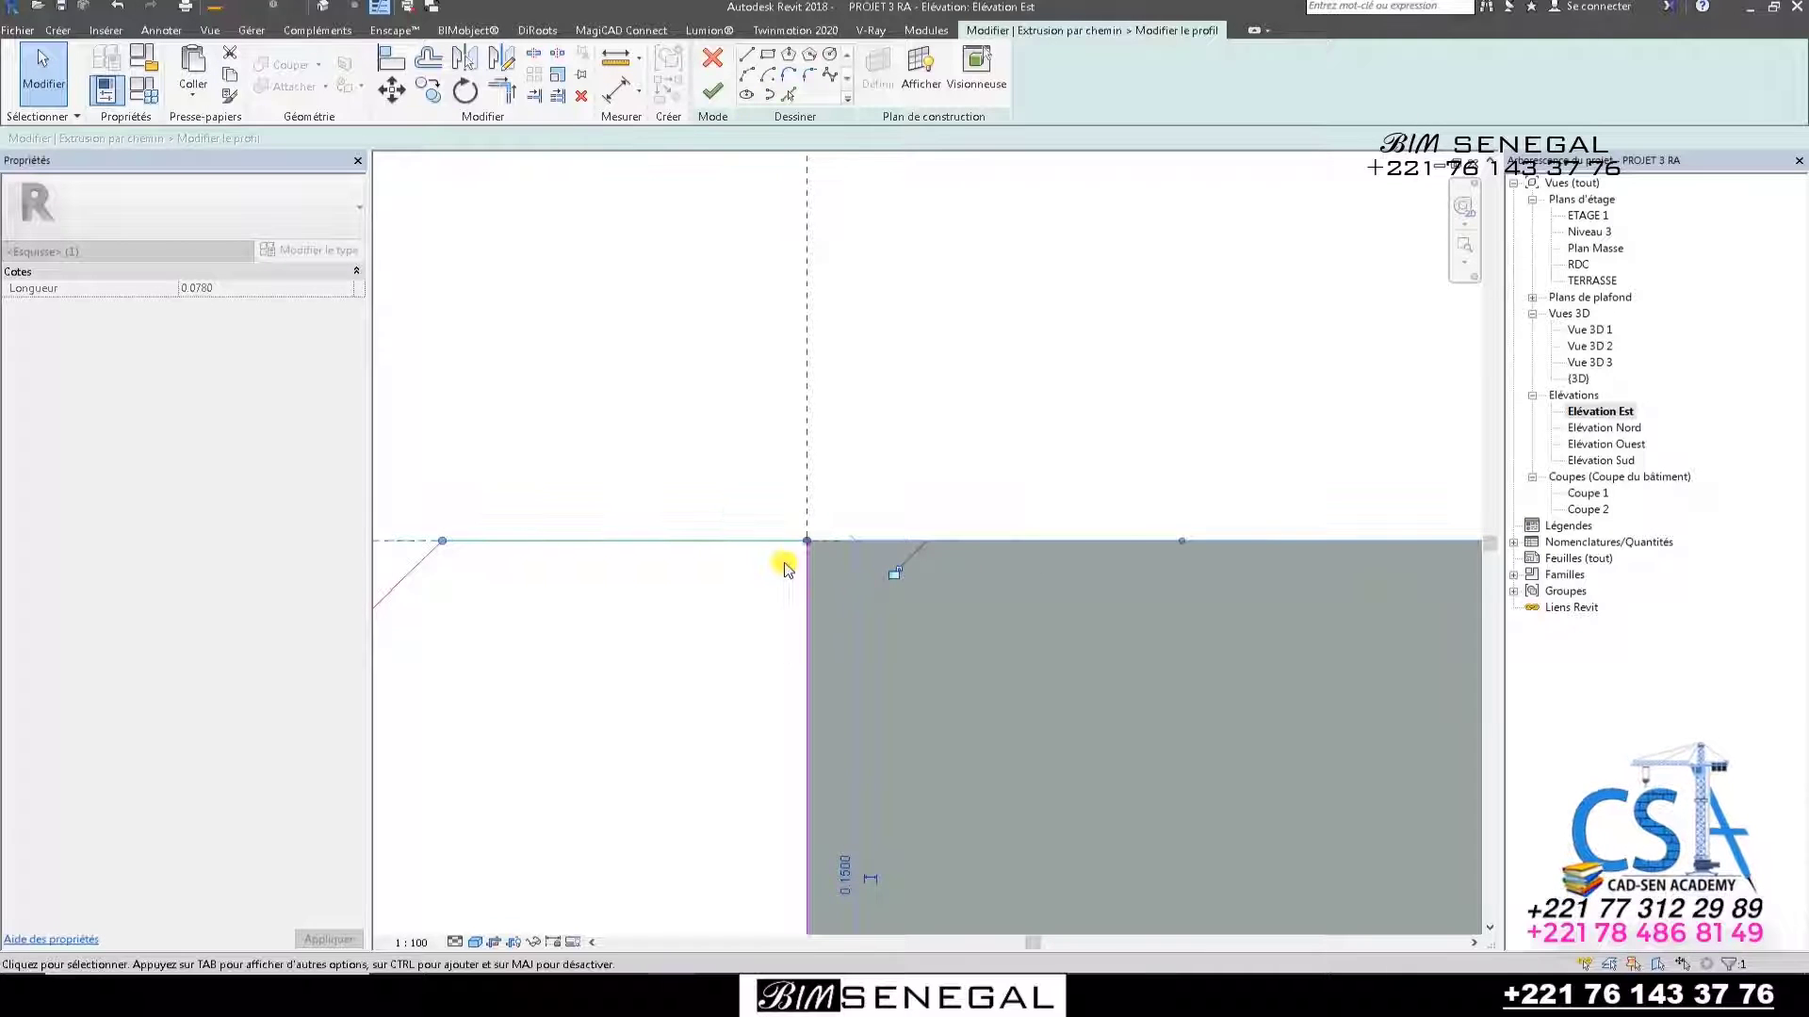
scroll(777, 584, down, 1)
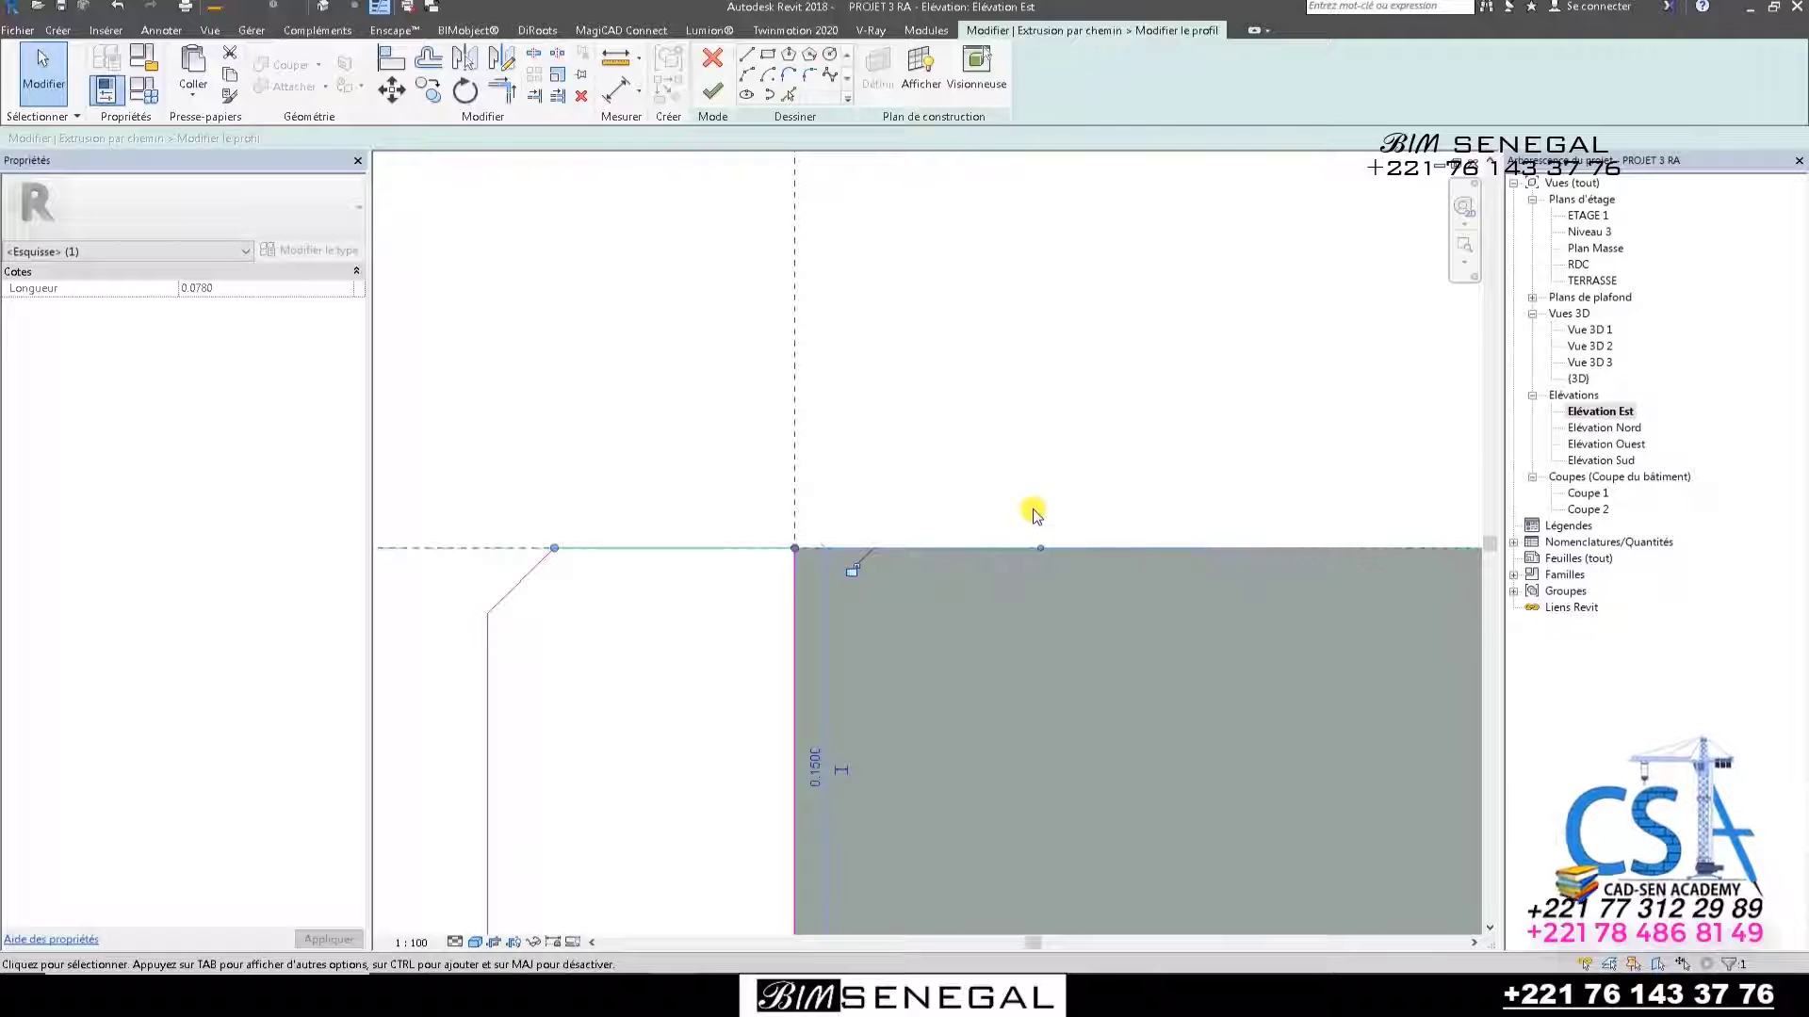
scroll(945, 506, down, 1)
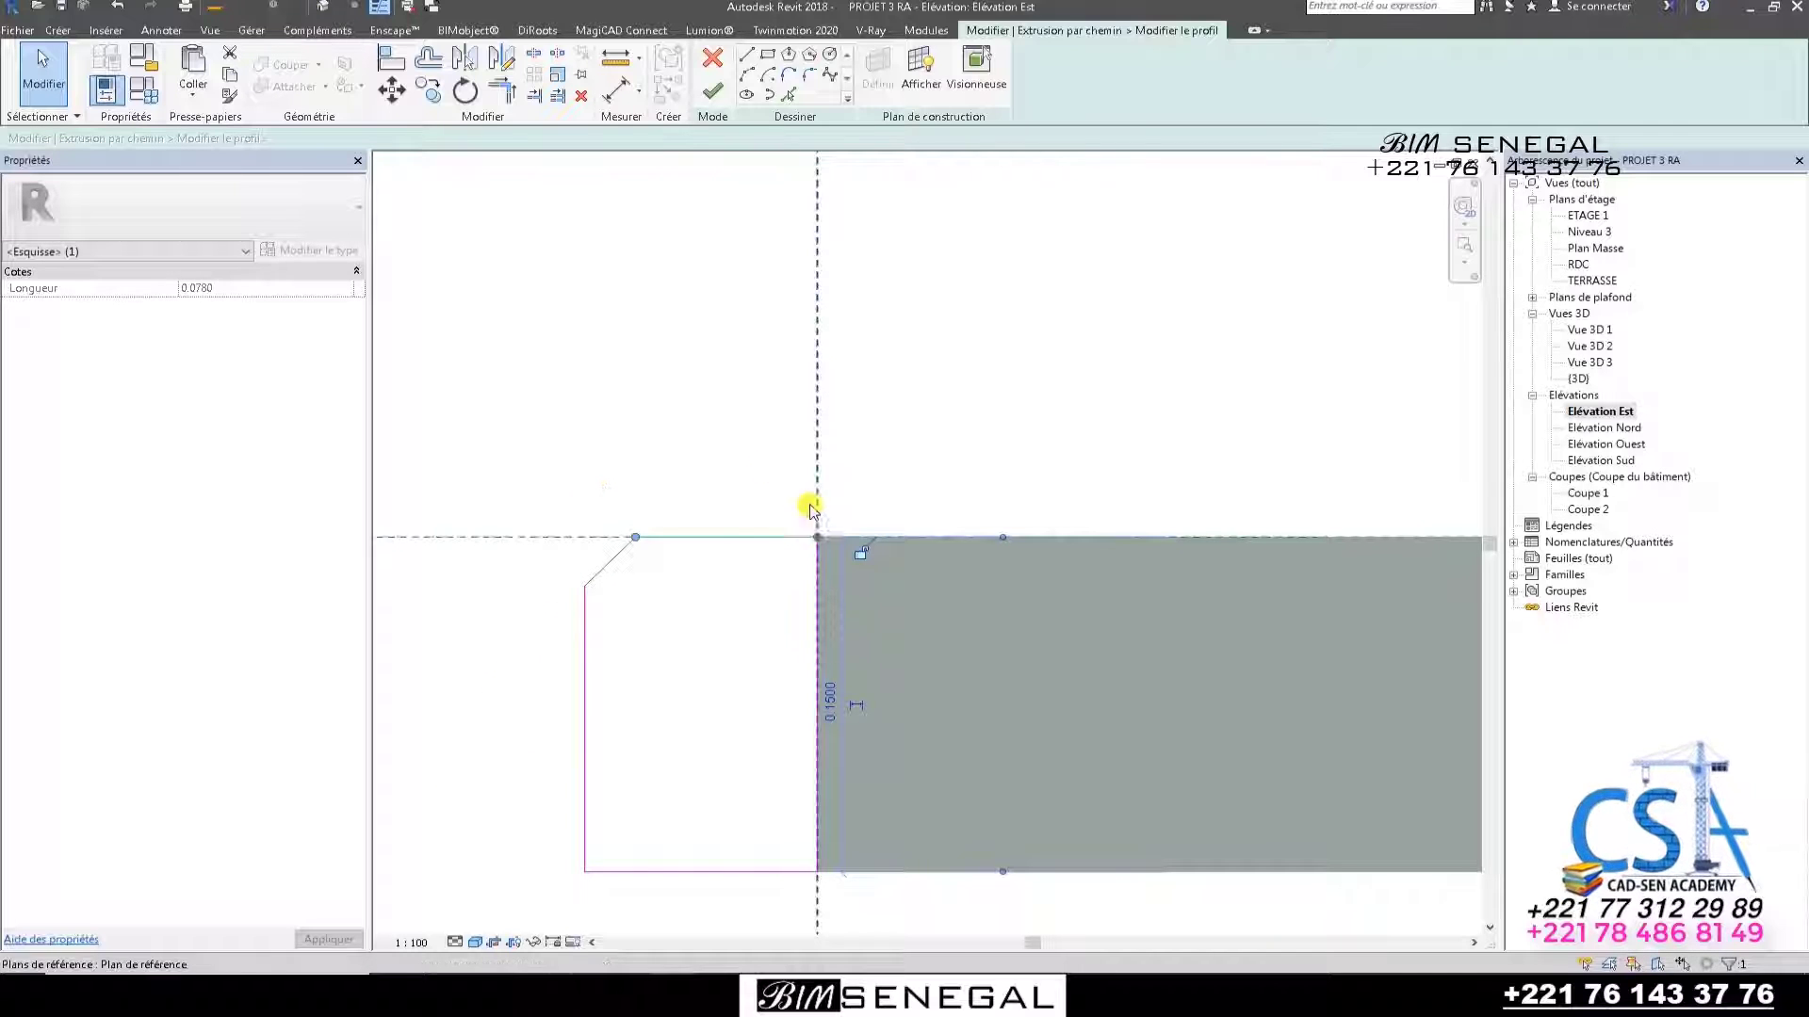
scroll(812, 504, down, 1)
scroll(667, 607, up, 1)
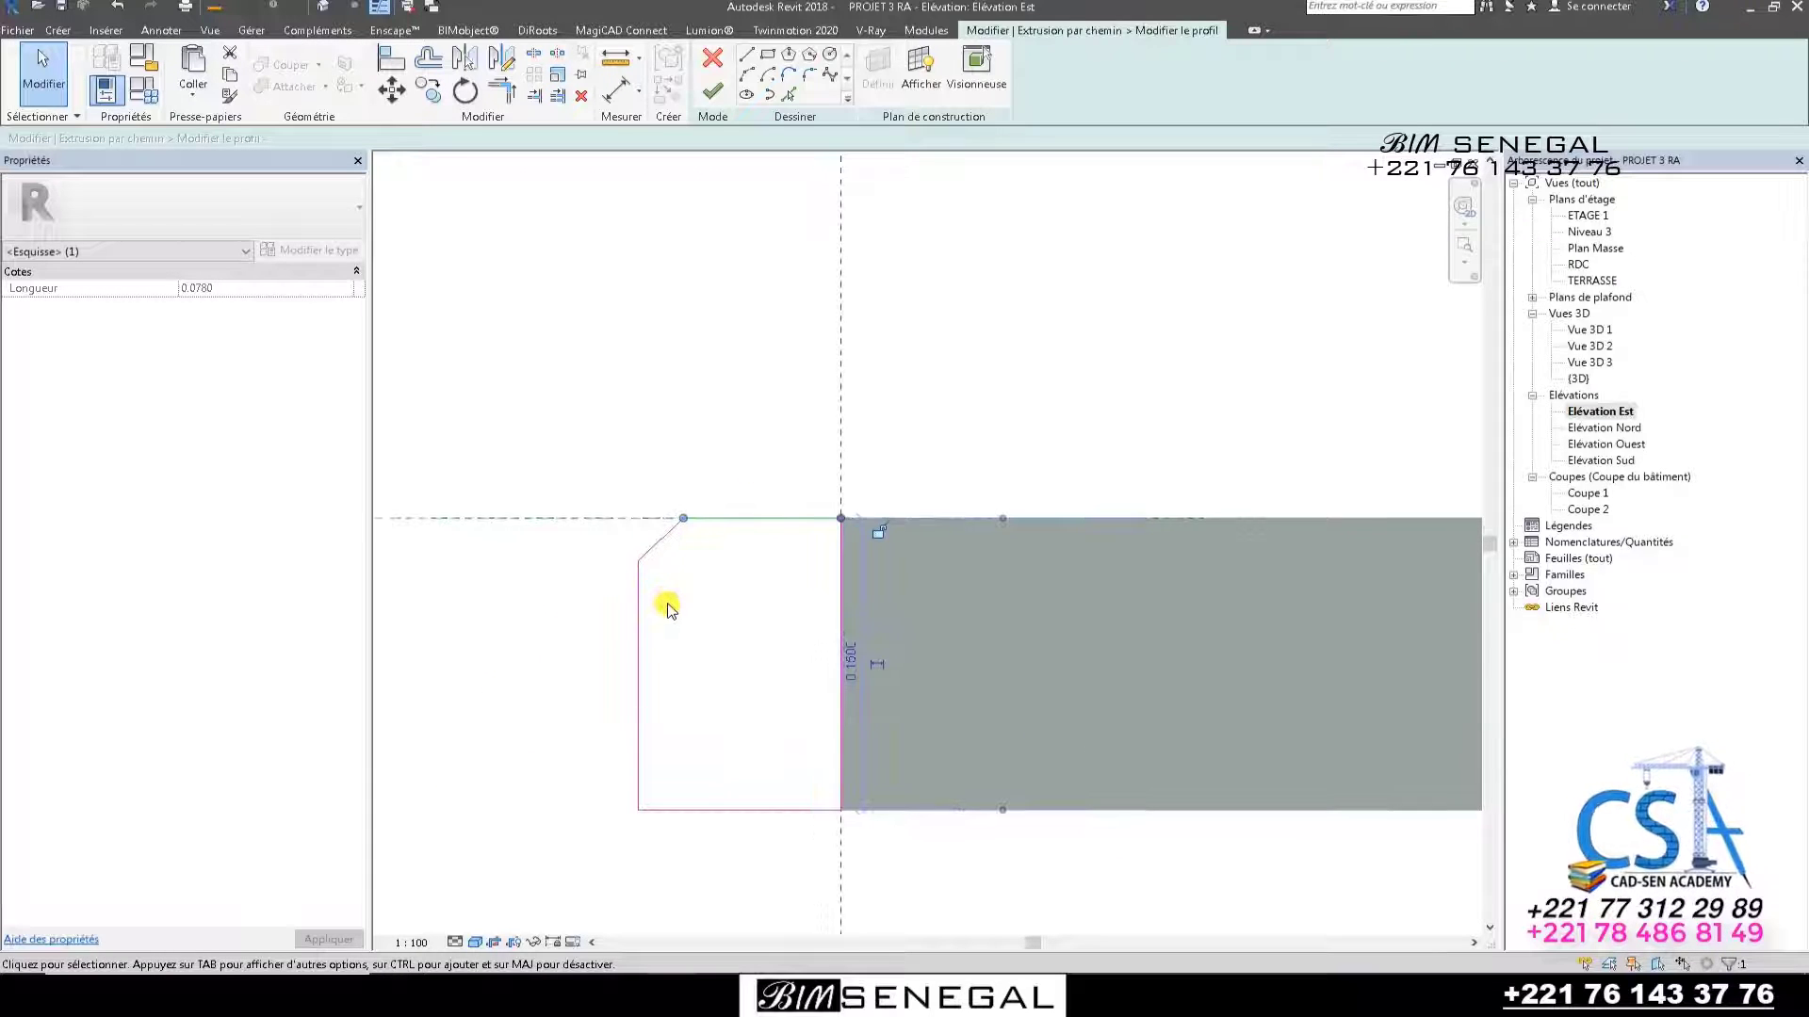
Move the upper end of the profile's chamfer inward along the top line, making the chamfer about 0.04 m long.
scroll(749, 545, up, 2)
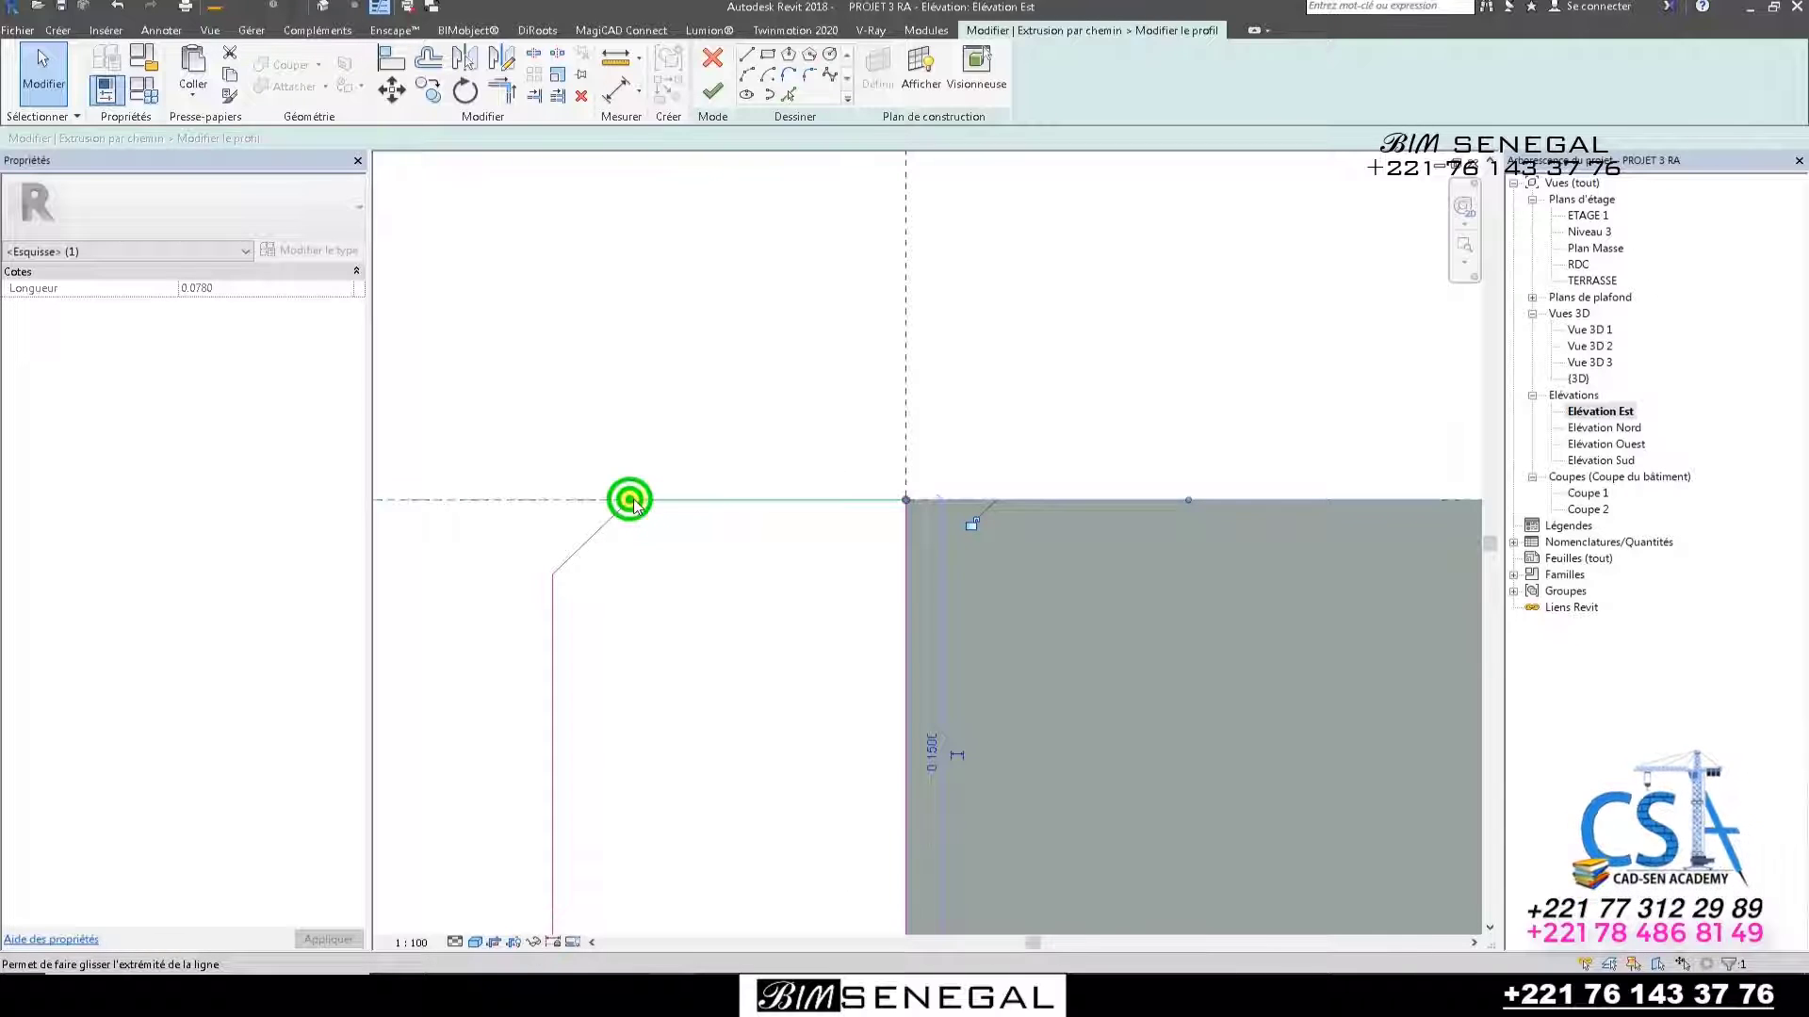
drag(632, 499, 669, 497)
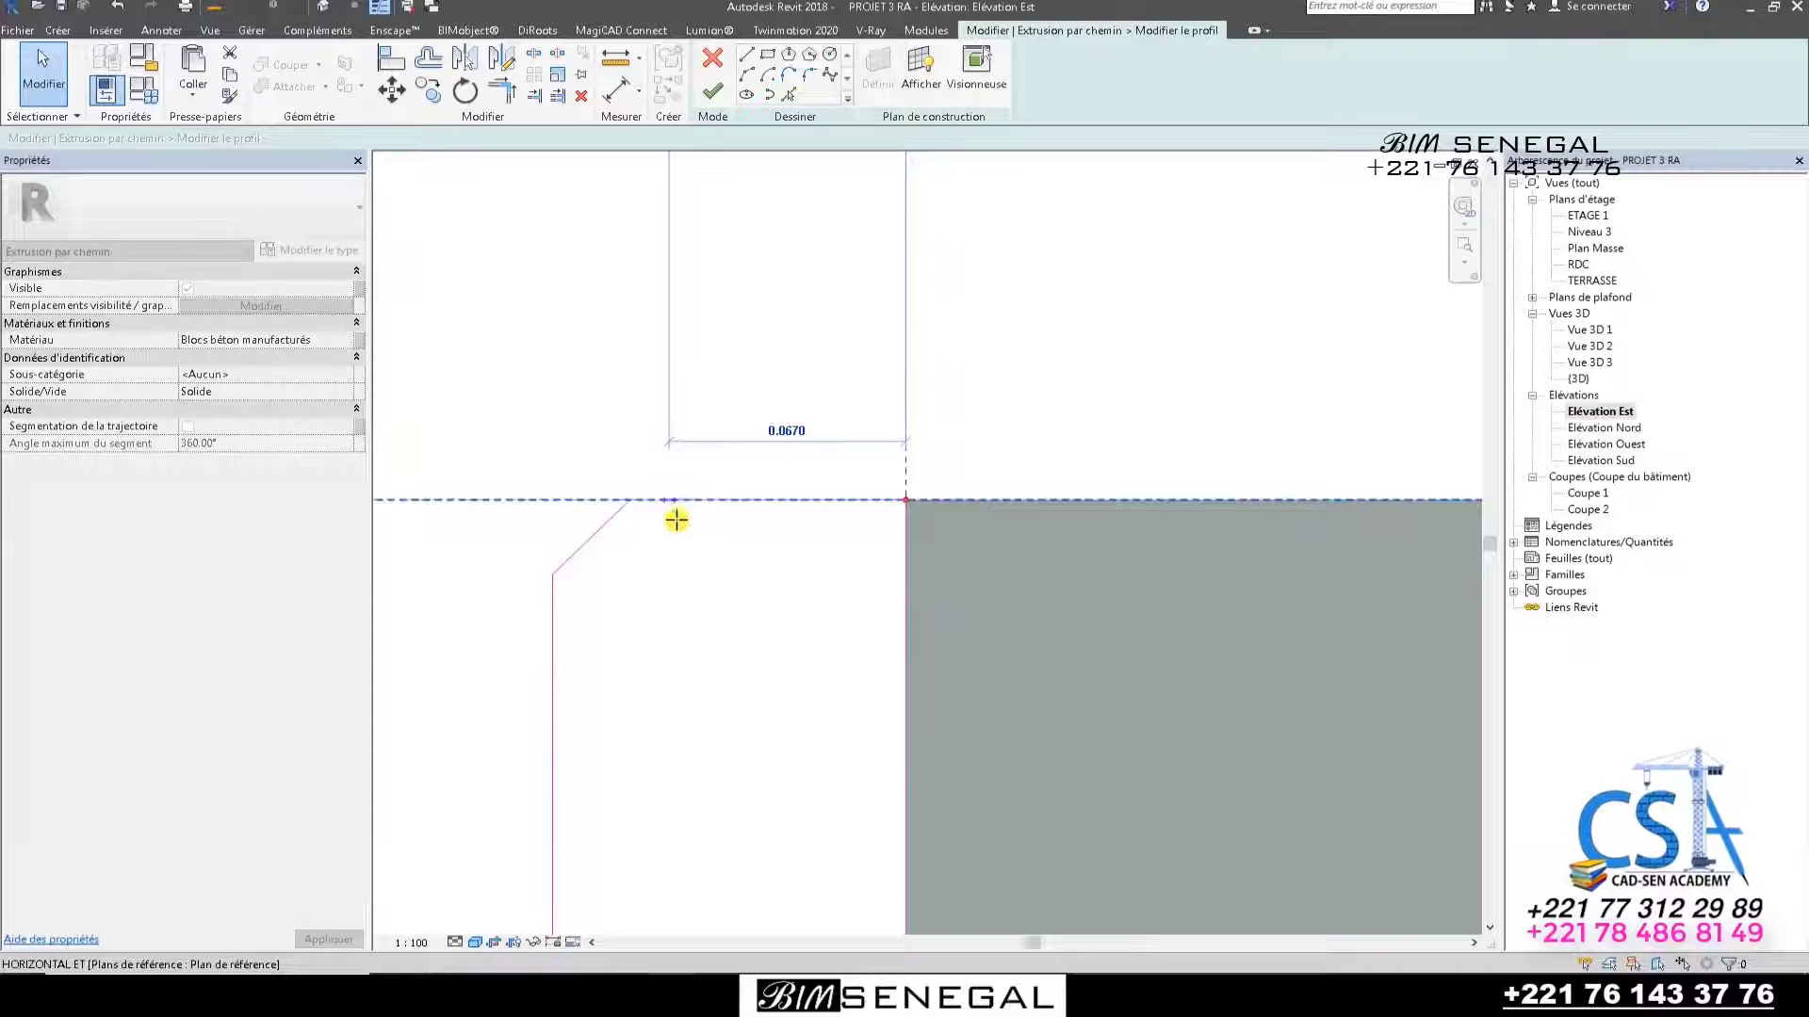
scroll(633, 508, up, 2)
click(625, 503)
scroll(631, 508, up, 1)
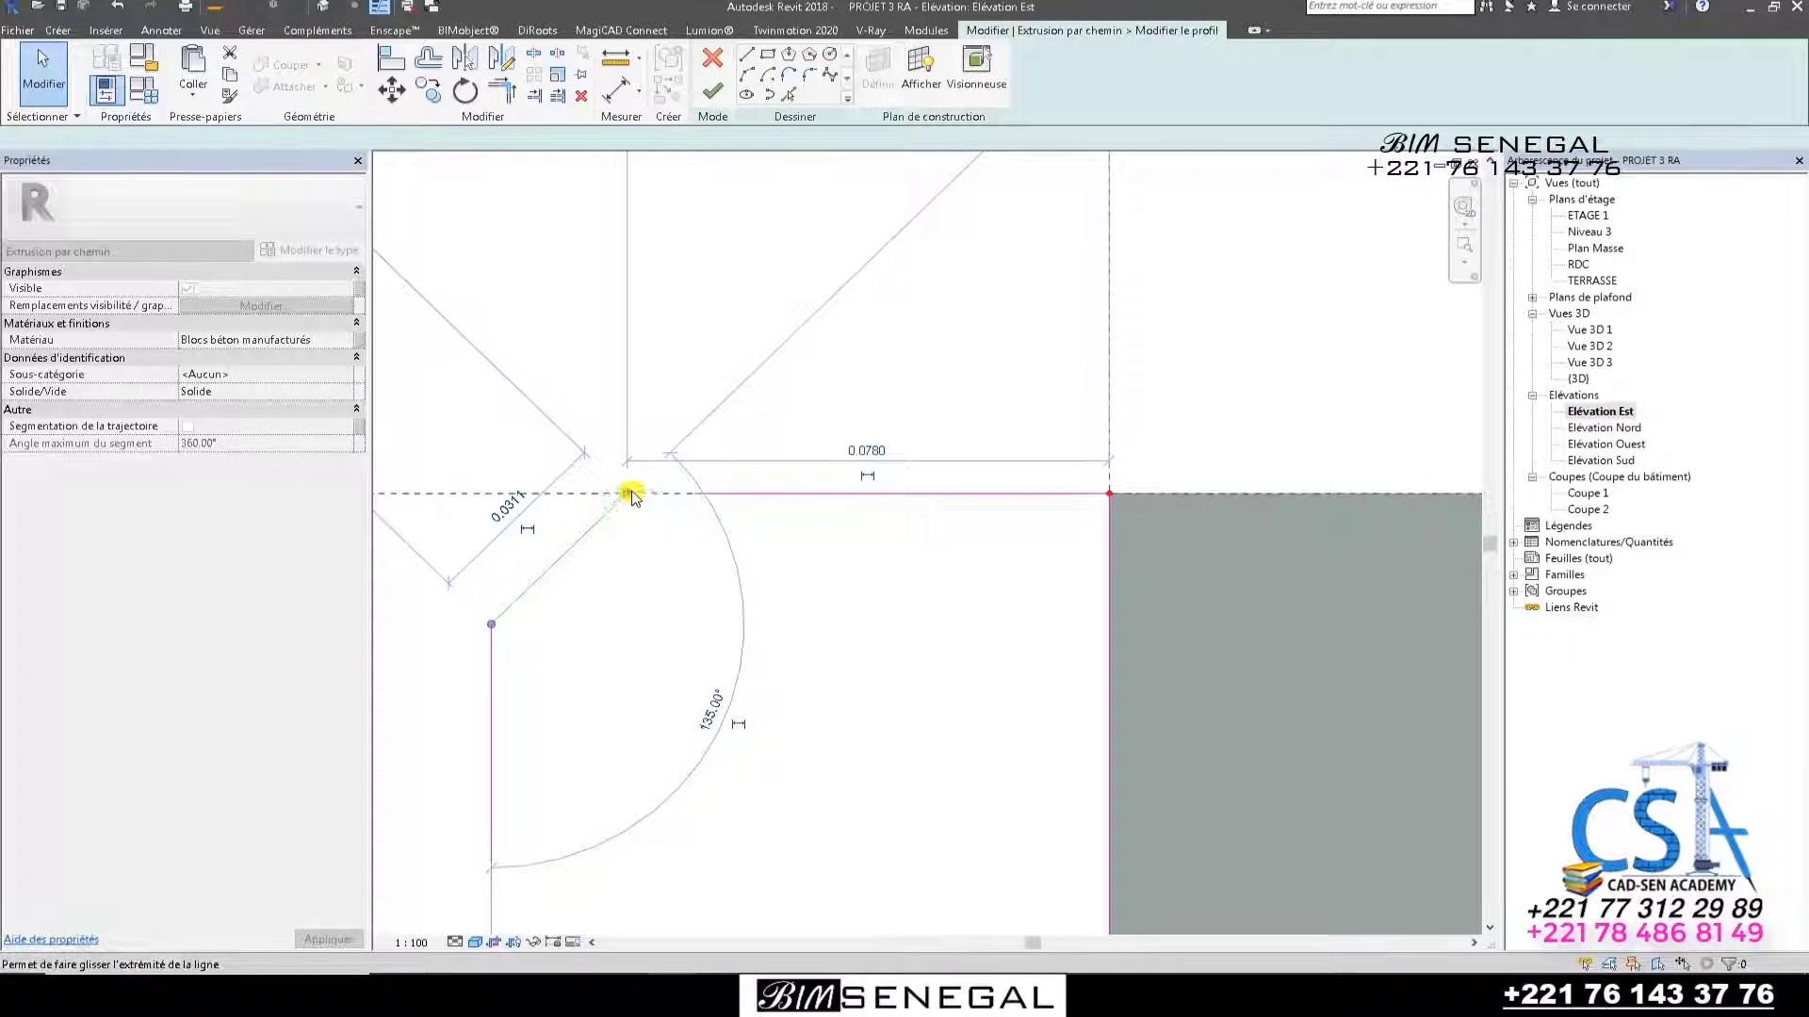
drag(630, 493, 689, 494)
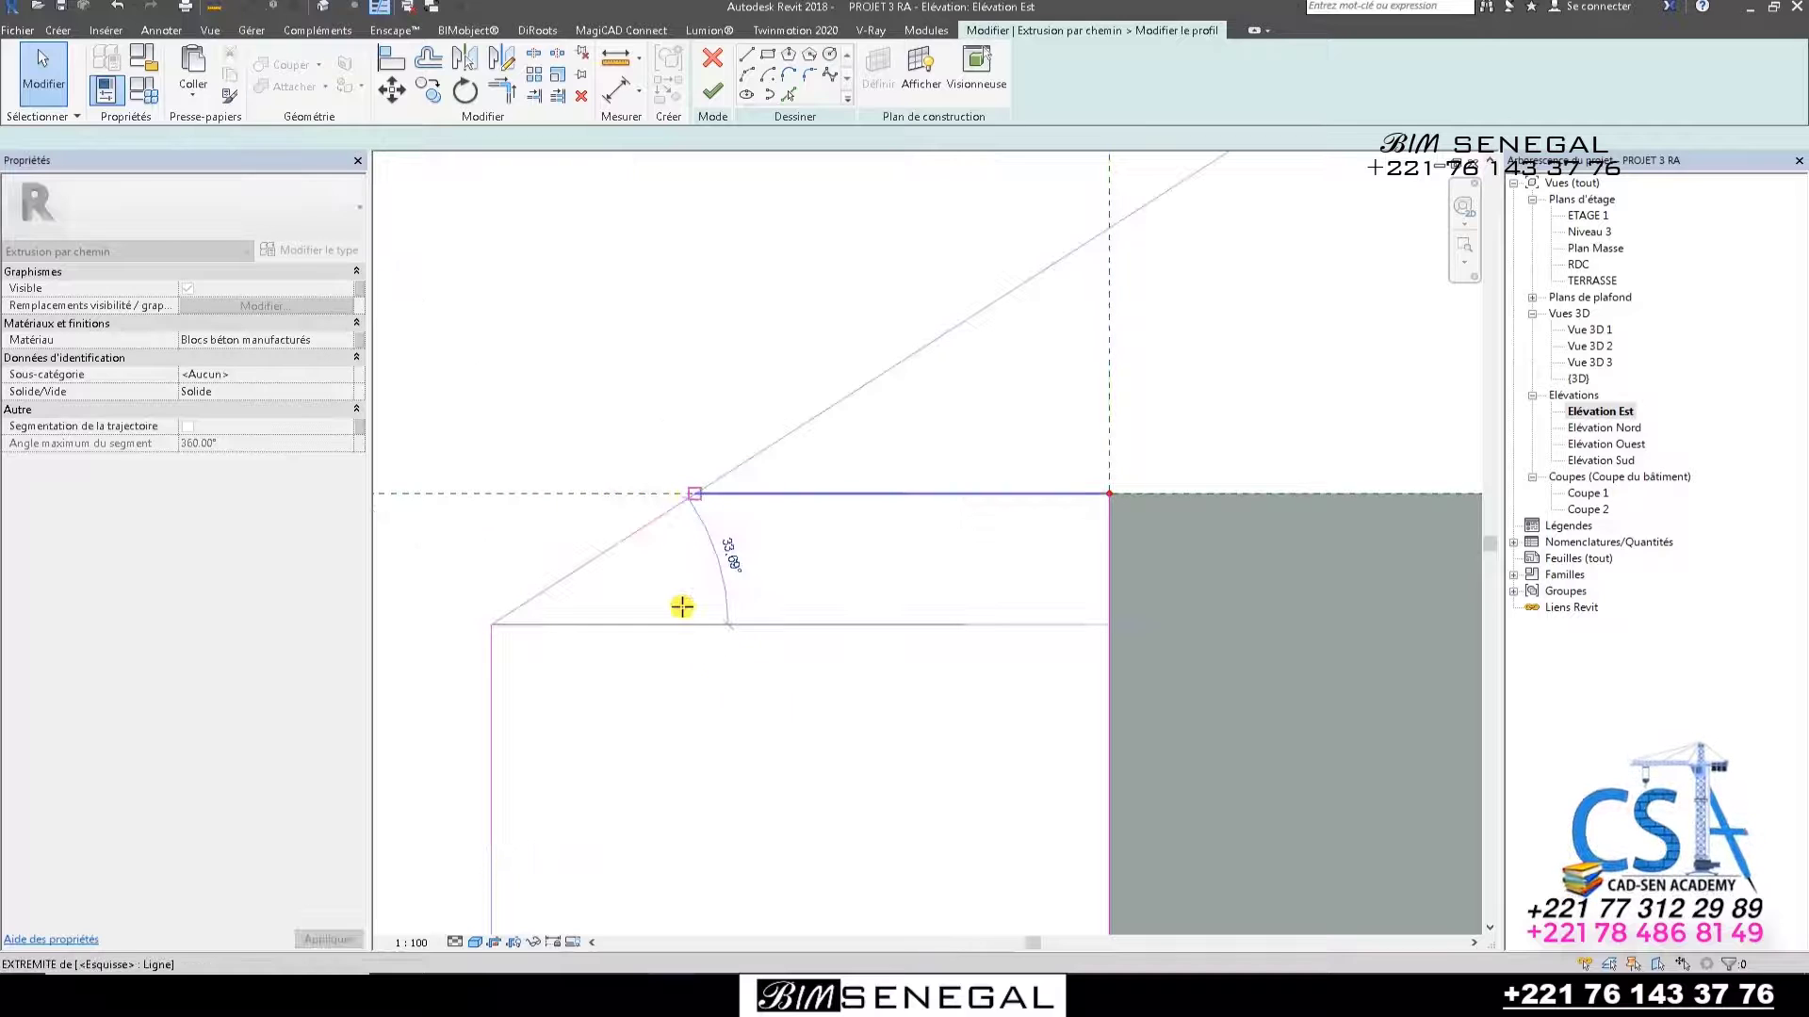
scroll(710, 476, down, 3)
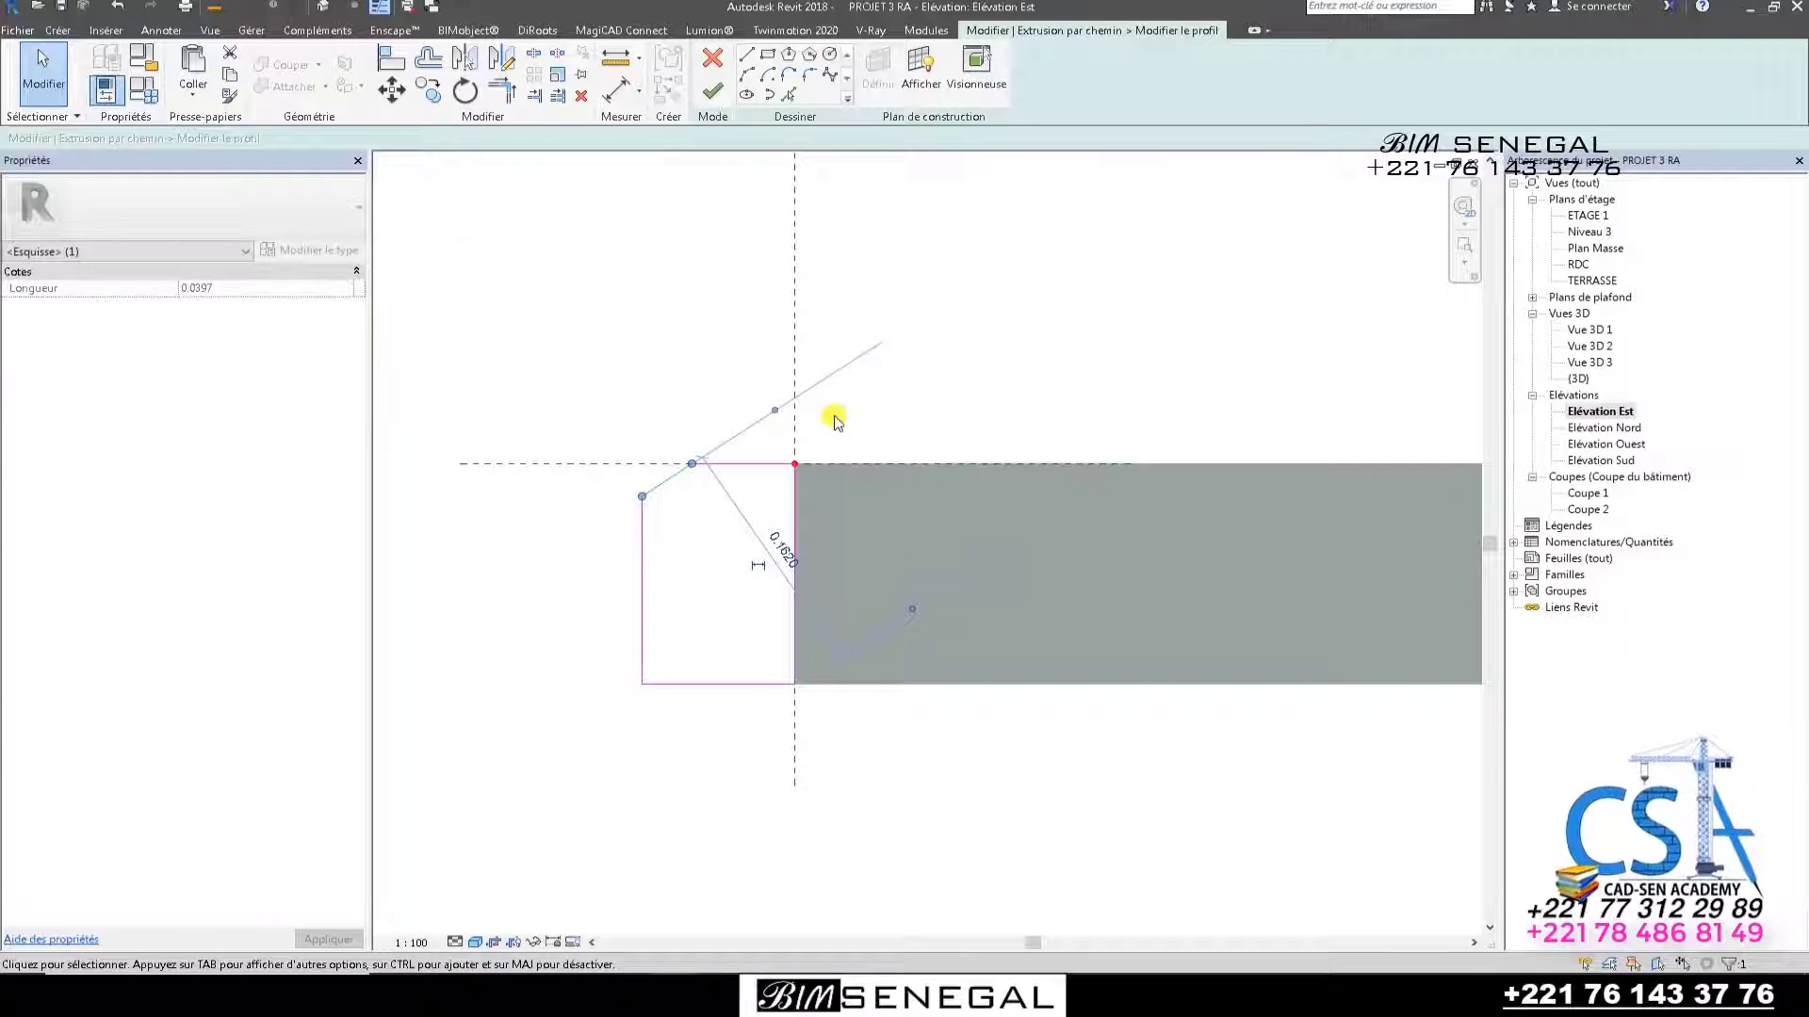
scroll(731, 410, up, 1)
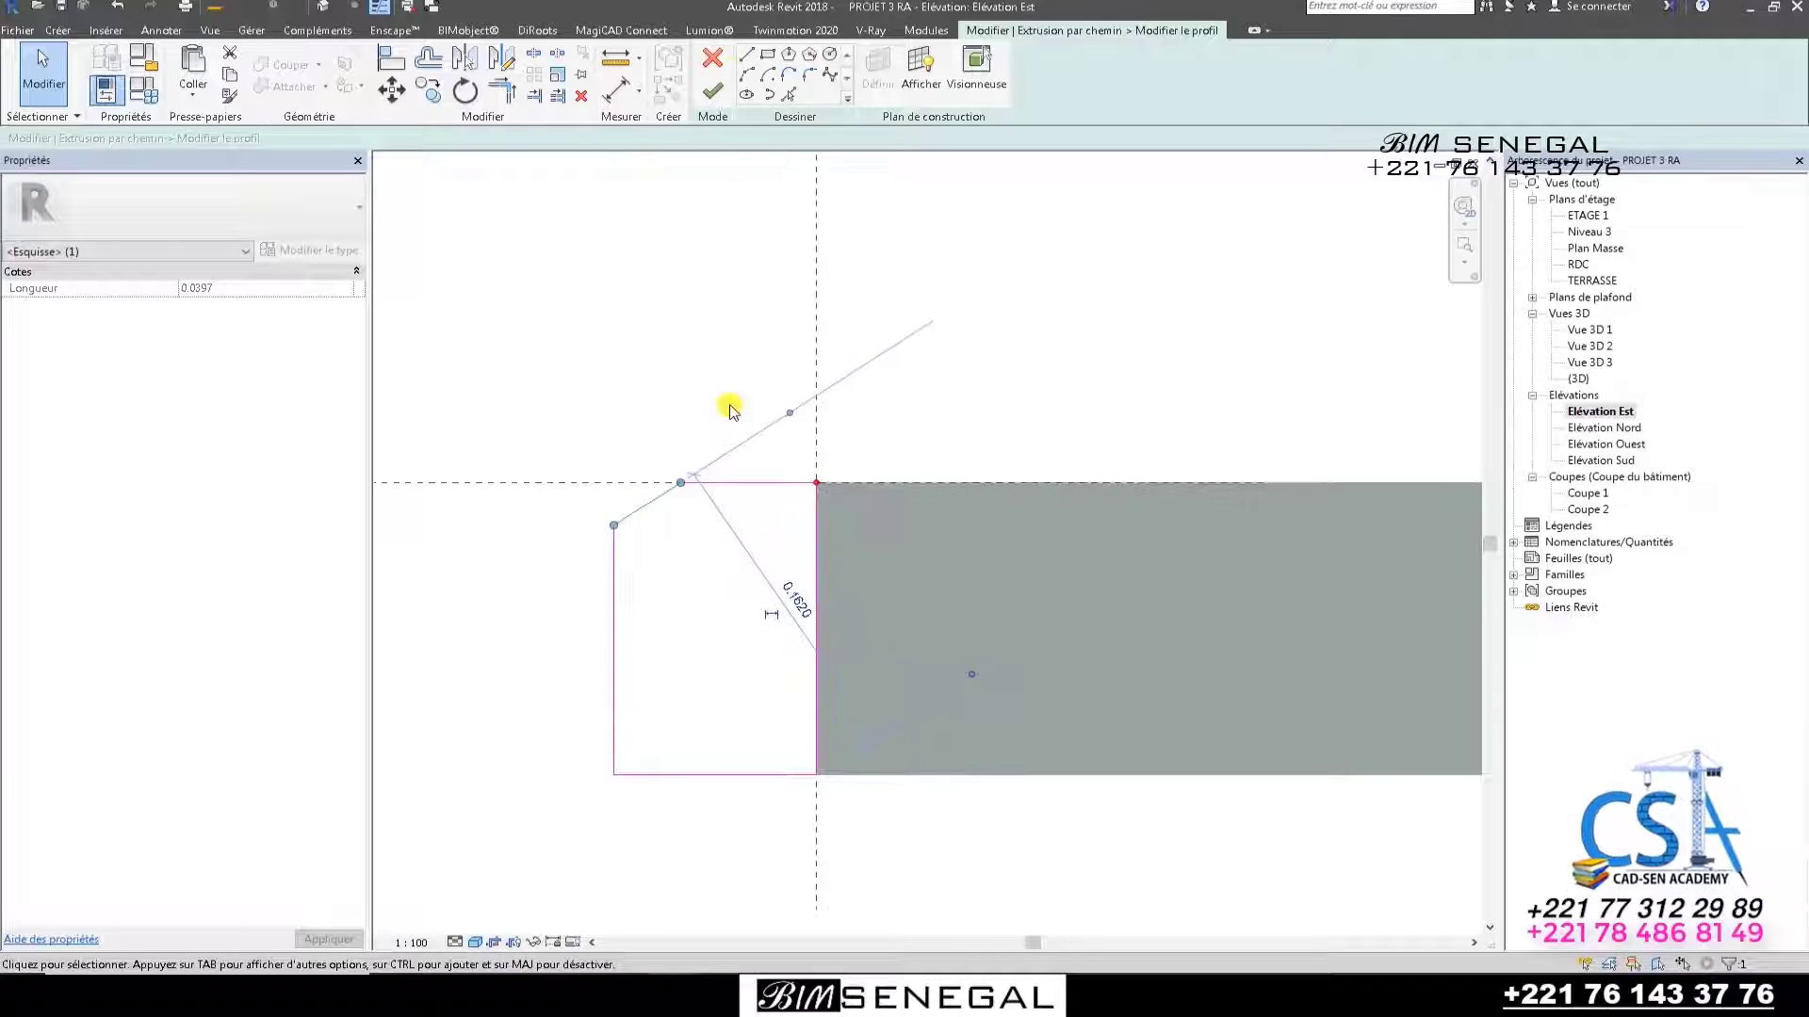
Finish the profile sketch and complete the curb sweep from the default 3D view.
click(712, 90)
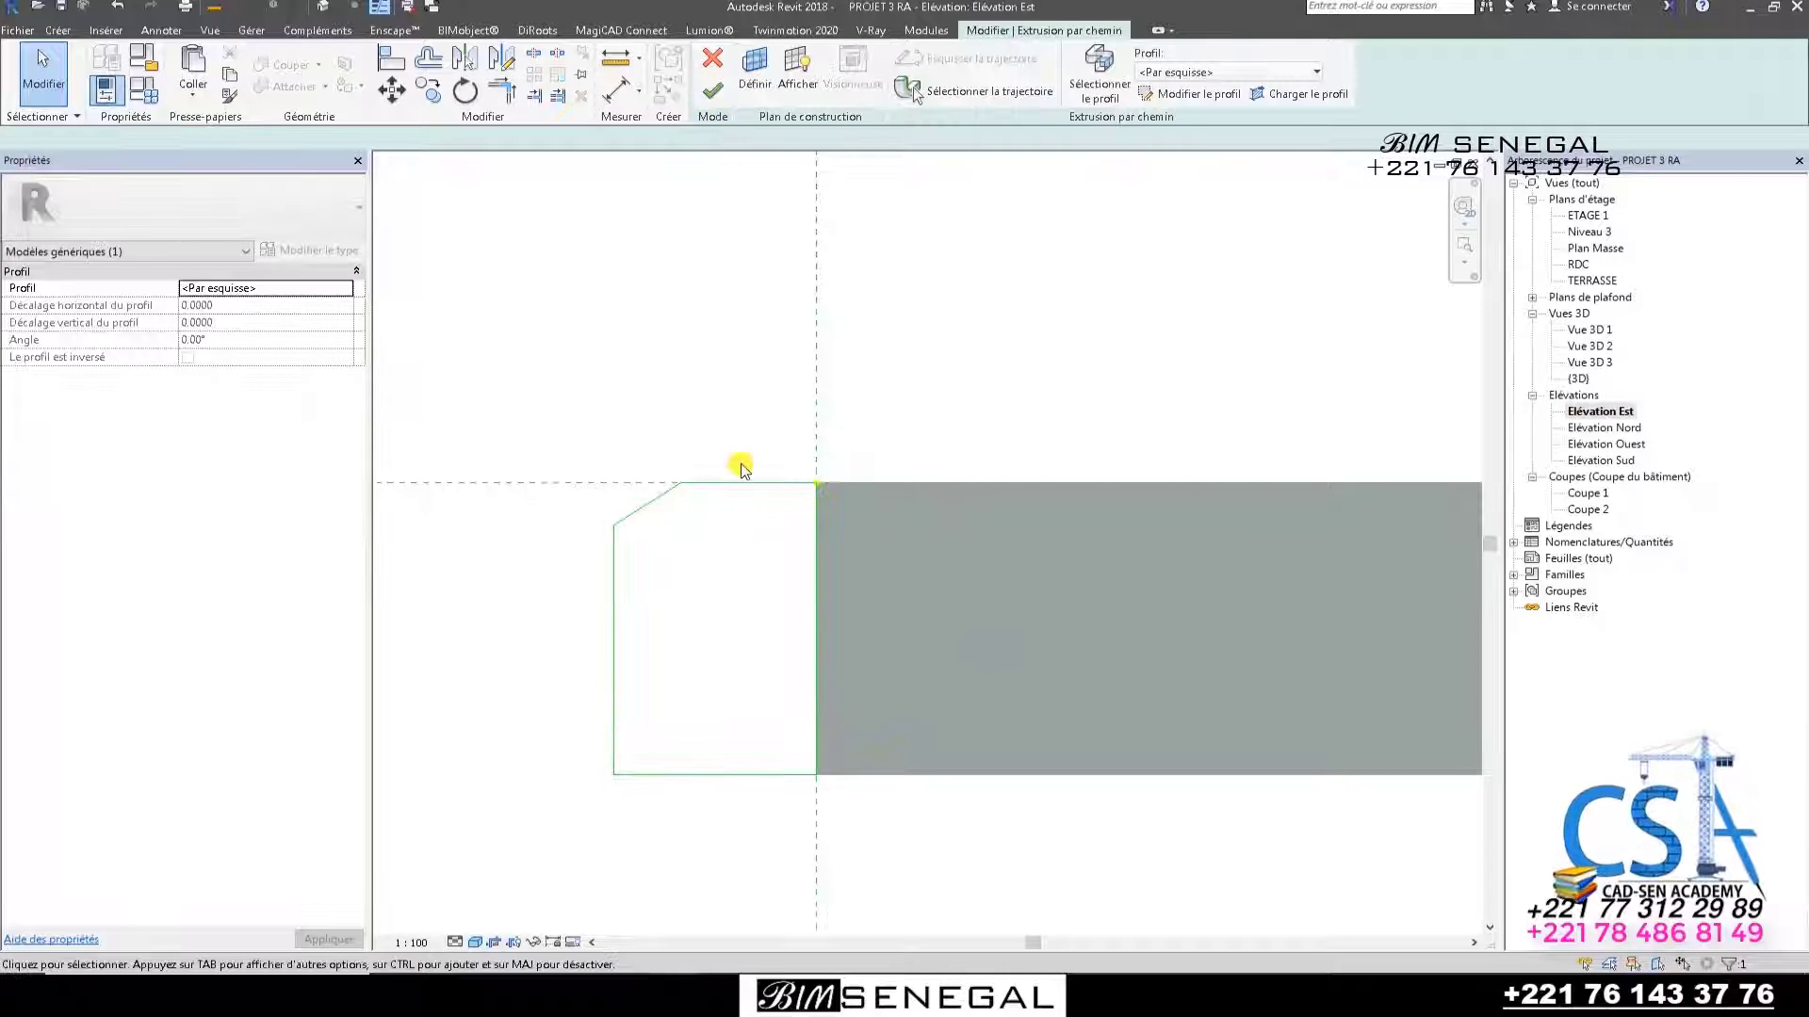
click(322, 7)
key(Escape)
scroll(586, 574, down, 1)
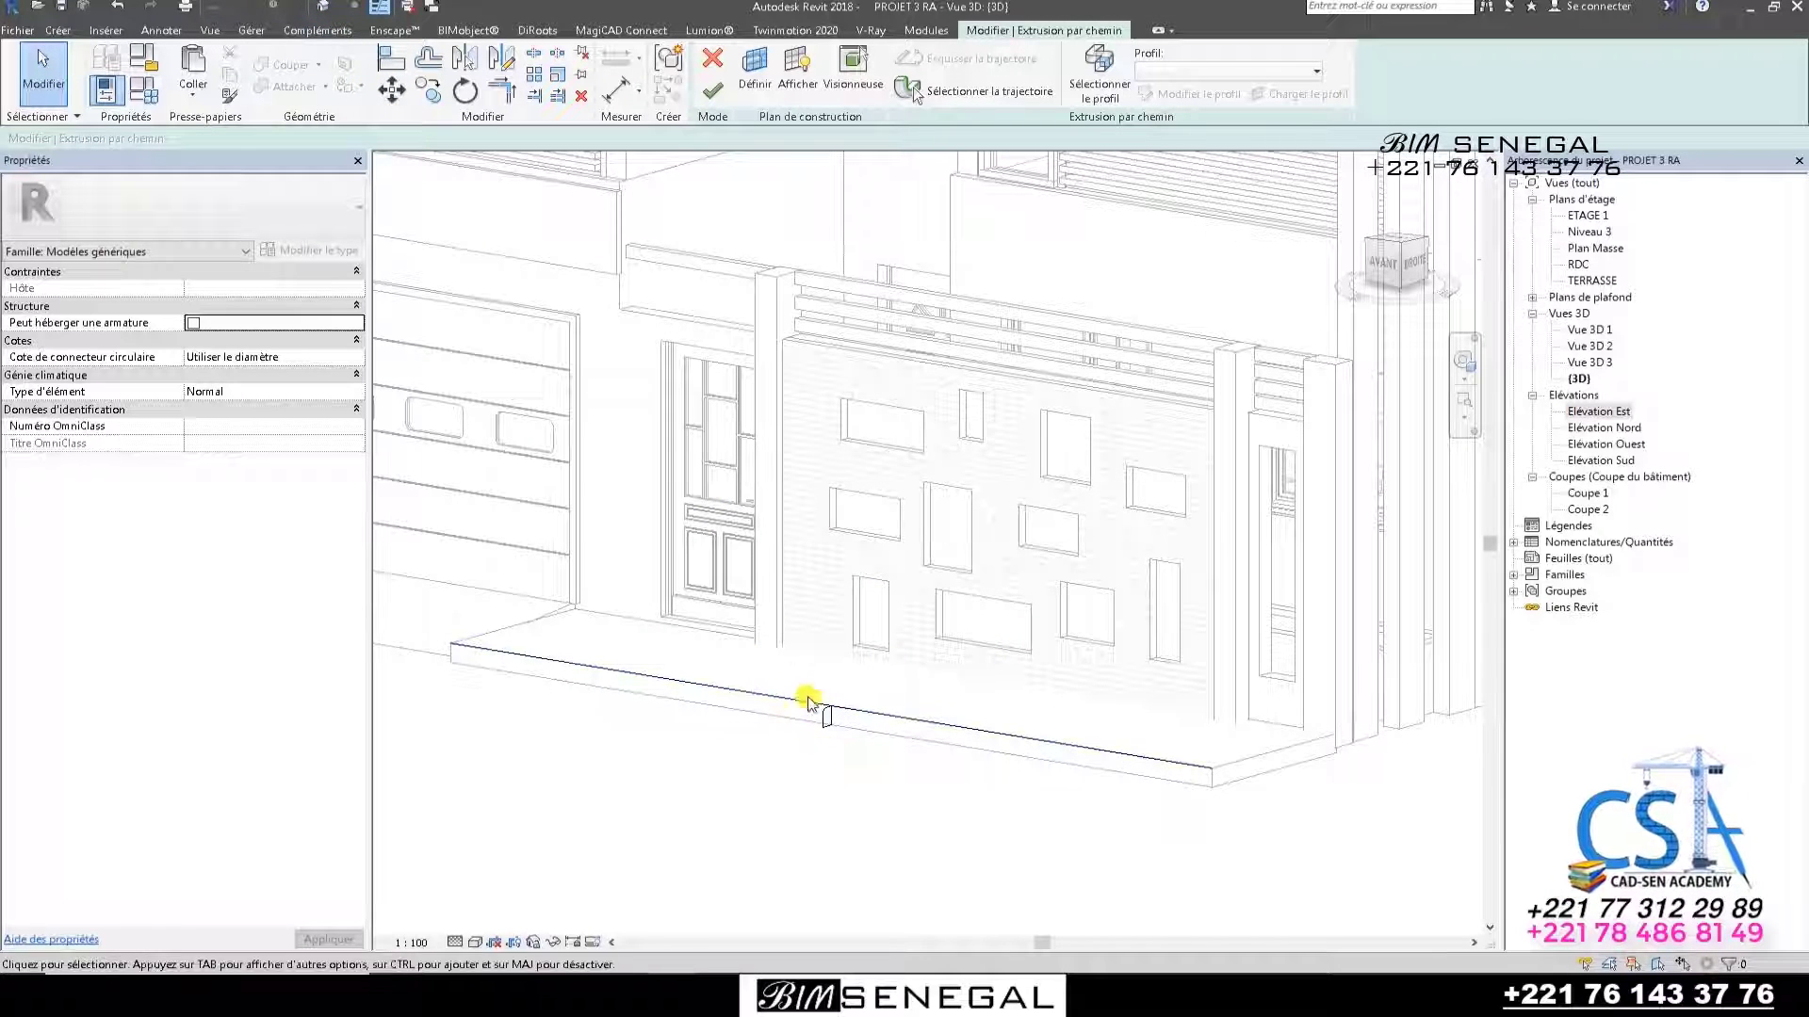
click(714, 89)
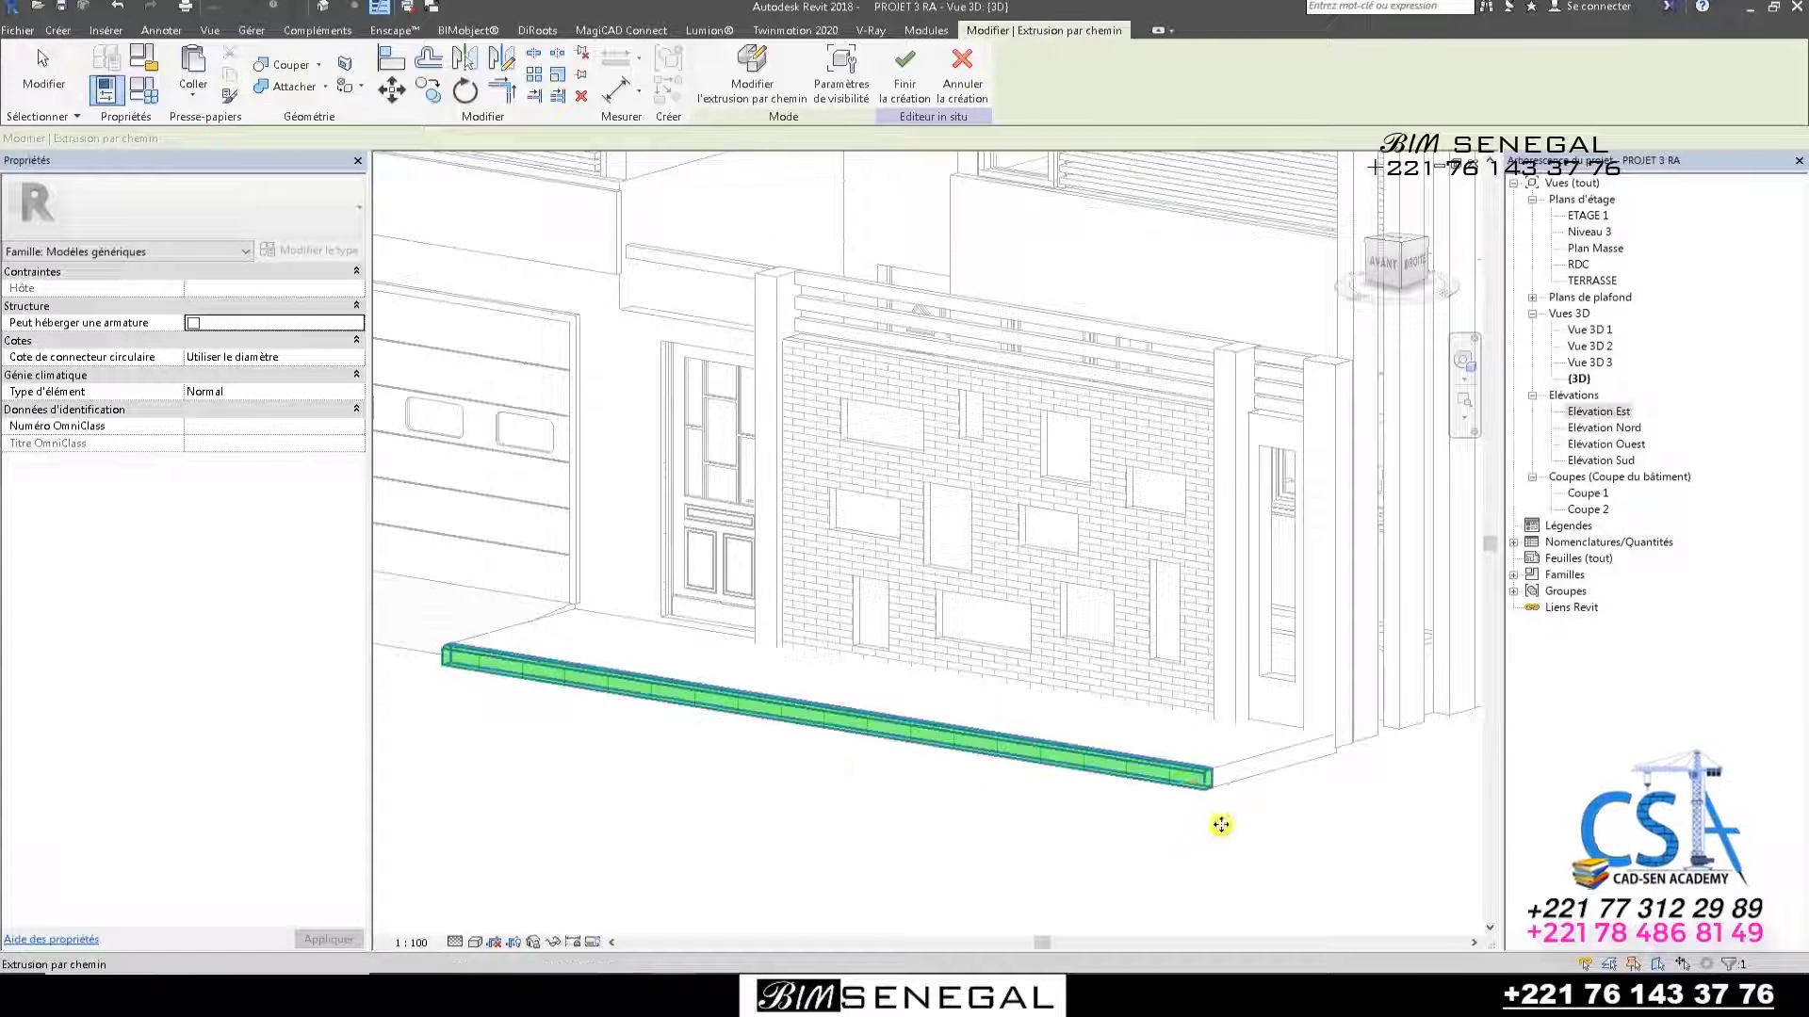
click(1115, 794)
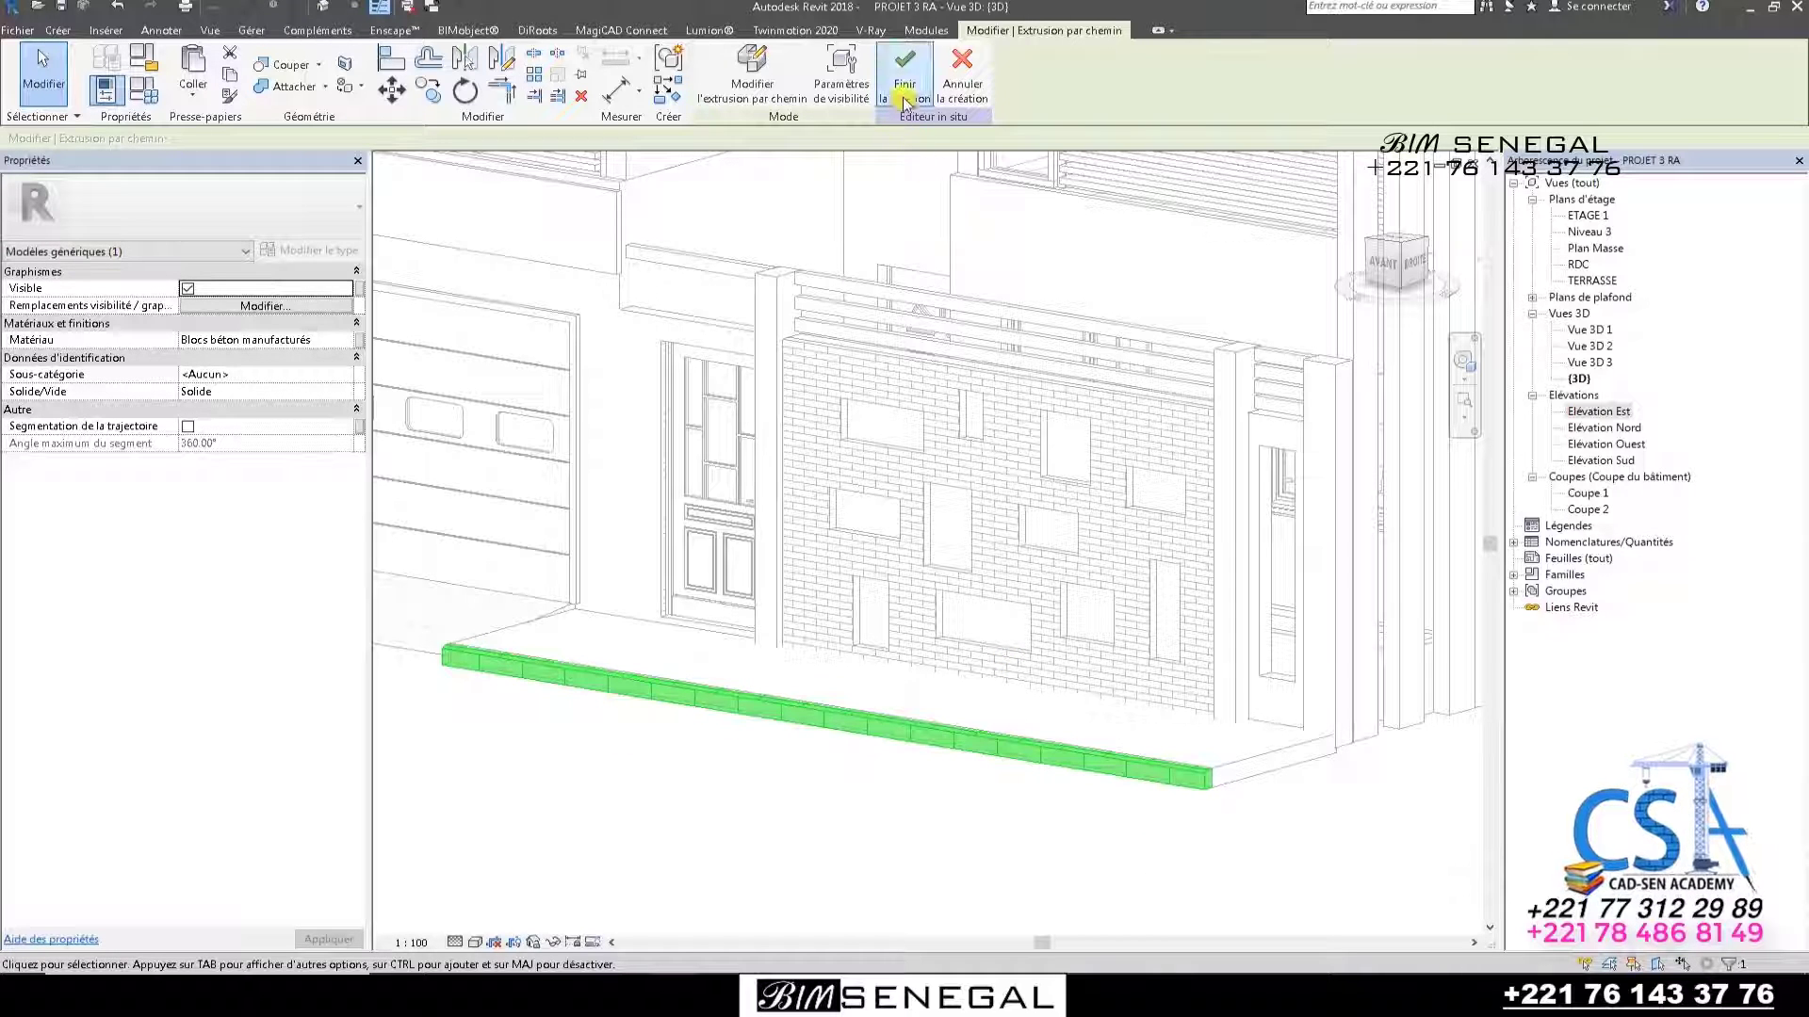
Switch the 3D view to the realistic visual style and examine the curb's end at the sidewalk corner.
click(475, 942)
click(507, 904)
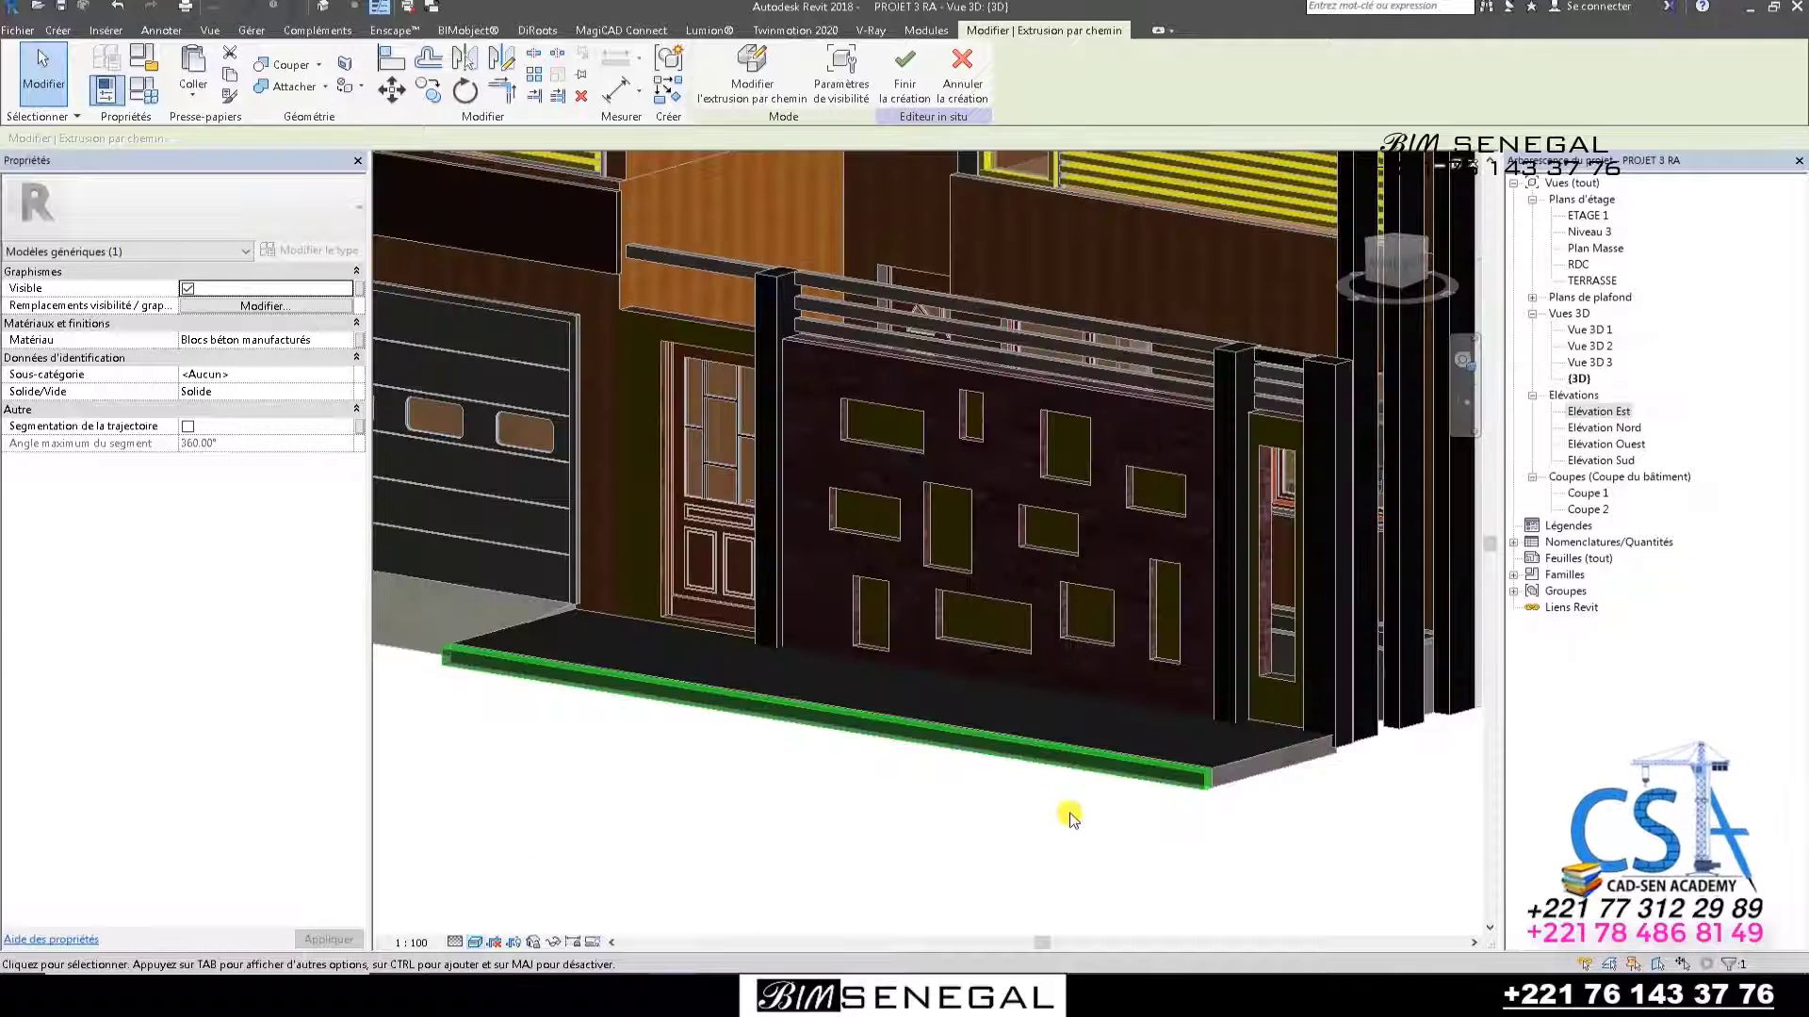
scroll(1219, 763, up, 5)
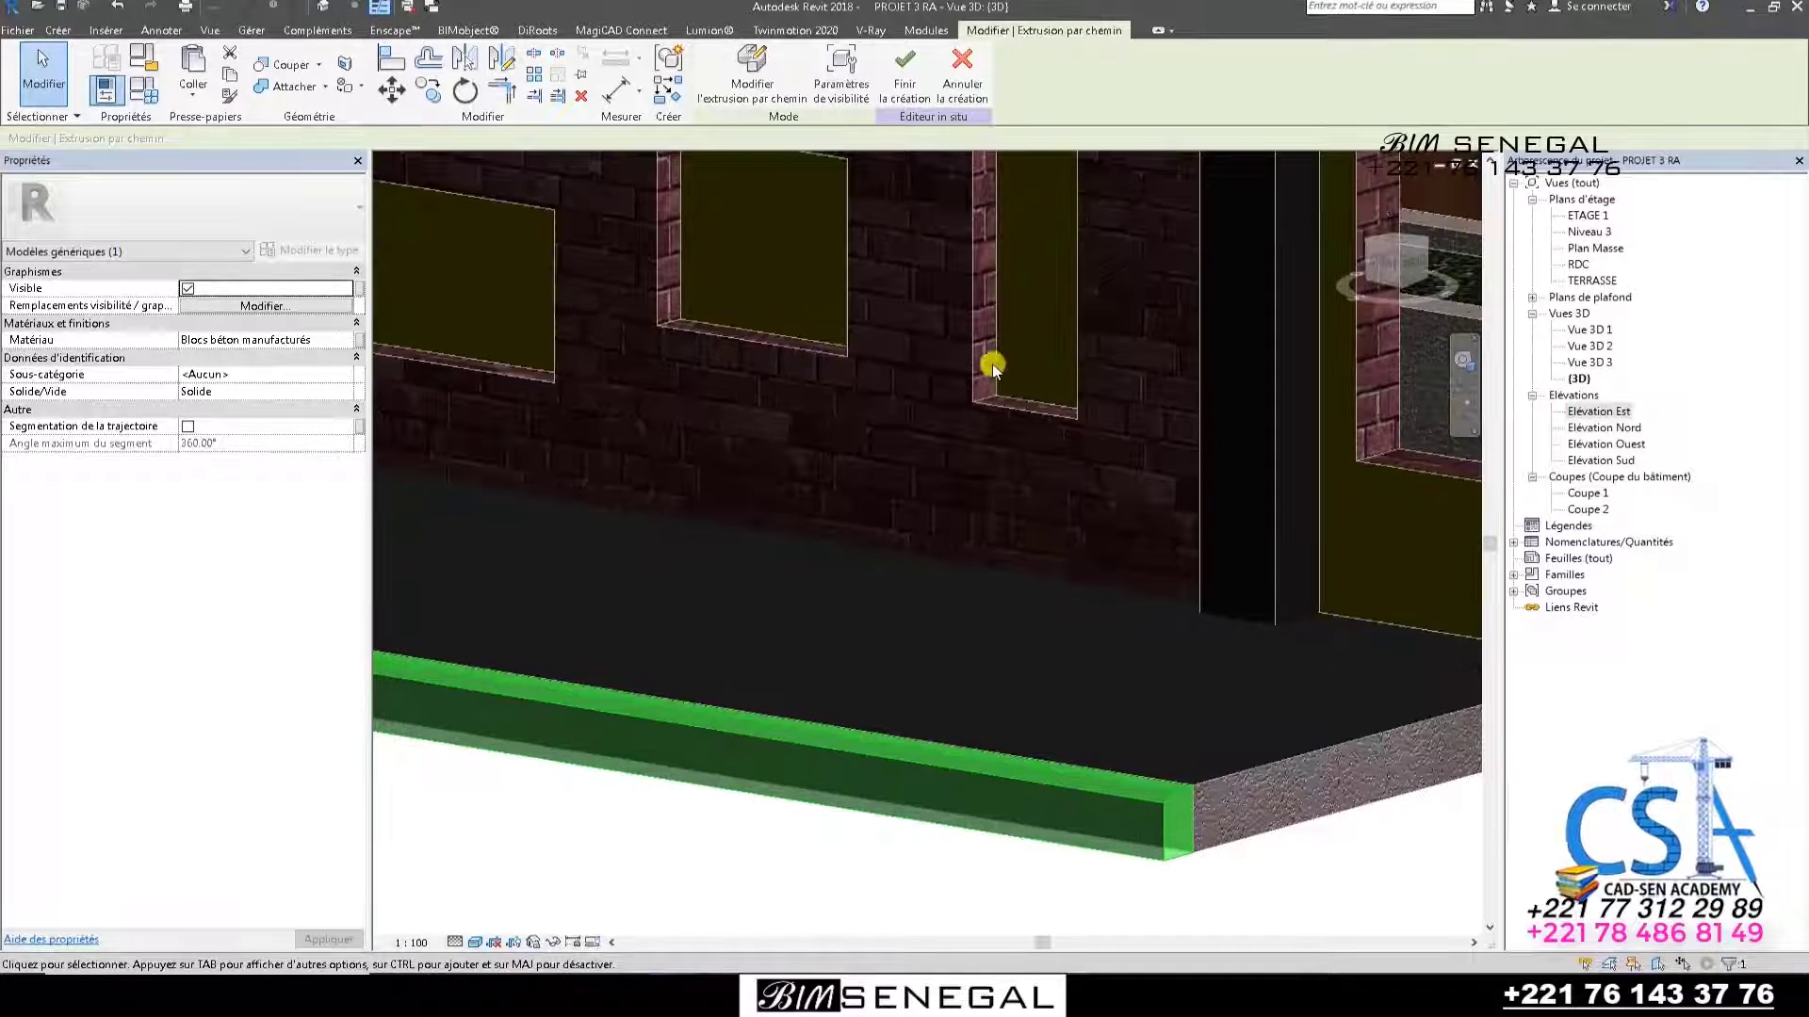
scroll(992, 363, down, 3)
drag(1399, 244, 1329, 274)
scroll(880, 747, down, 2)
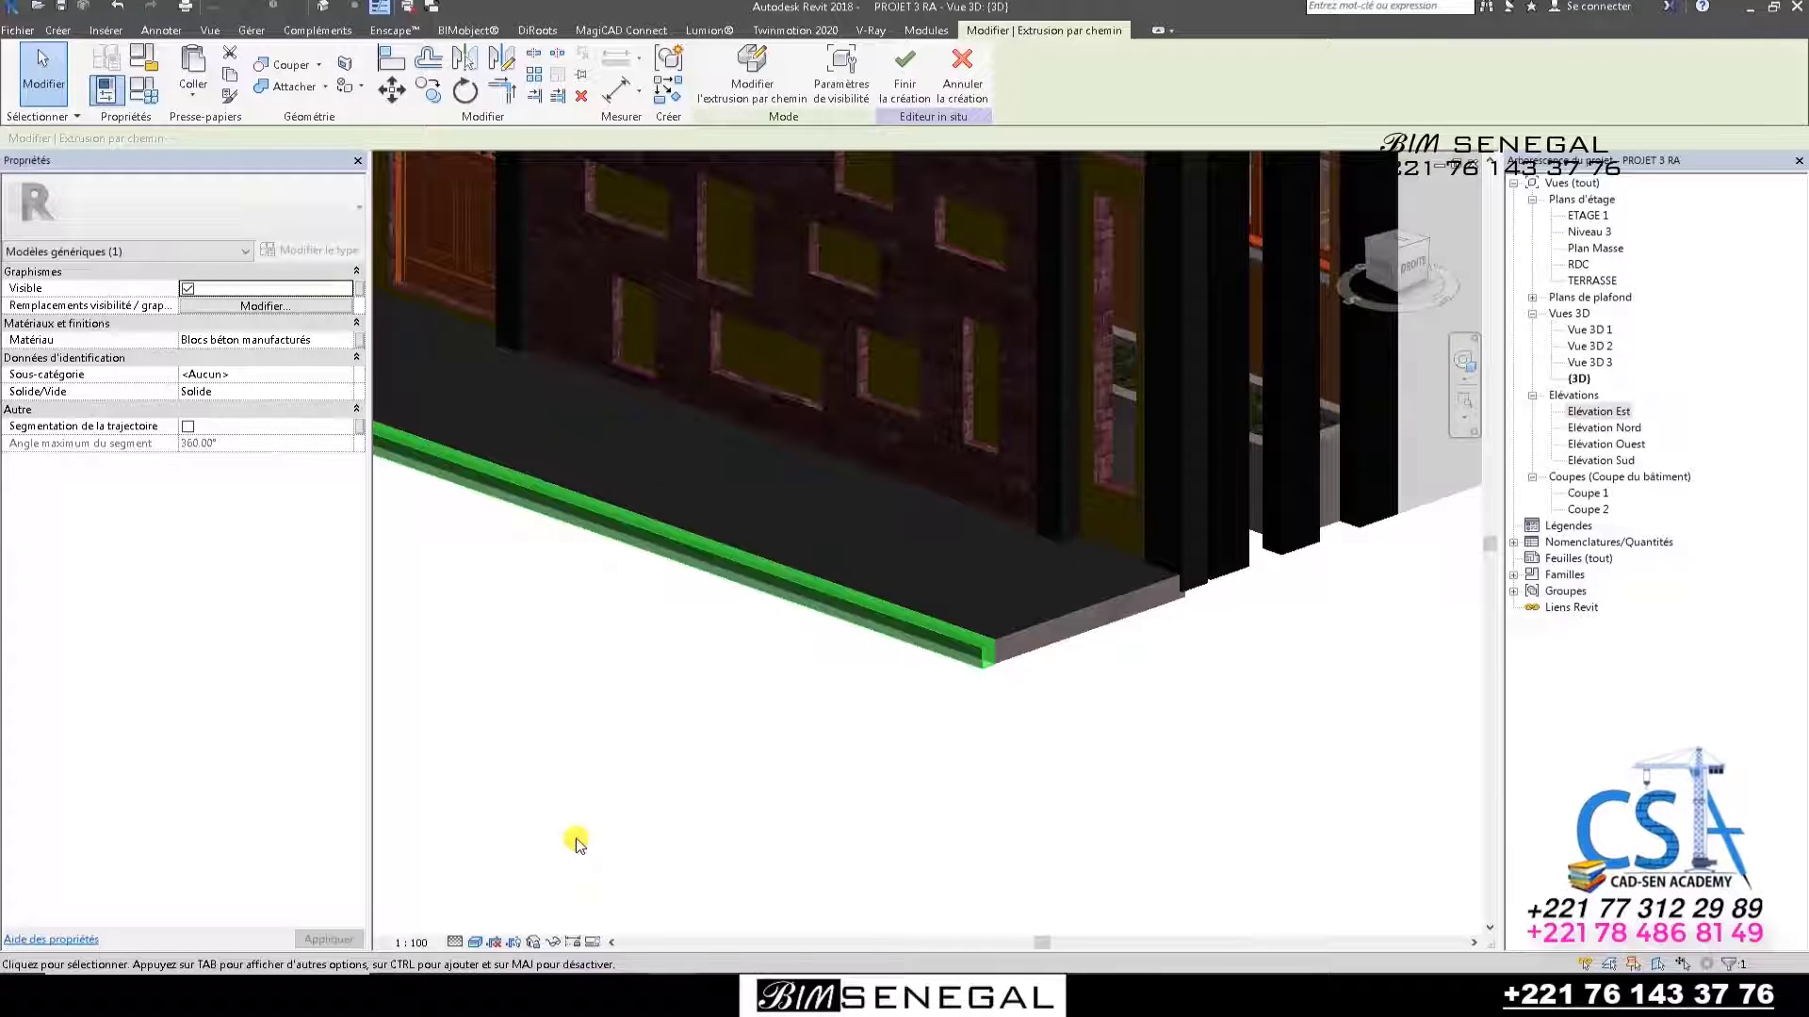
Switch the 3D view from the realistic style to the flat-color visual style.
click(469, 942)
click(503, 878)
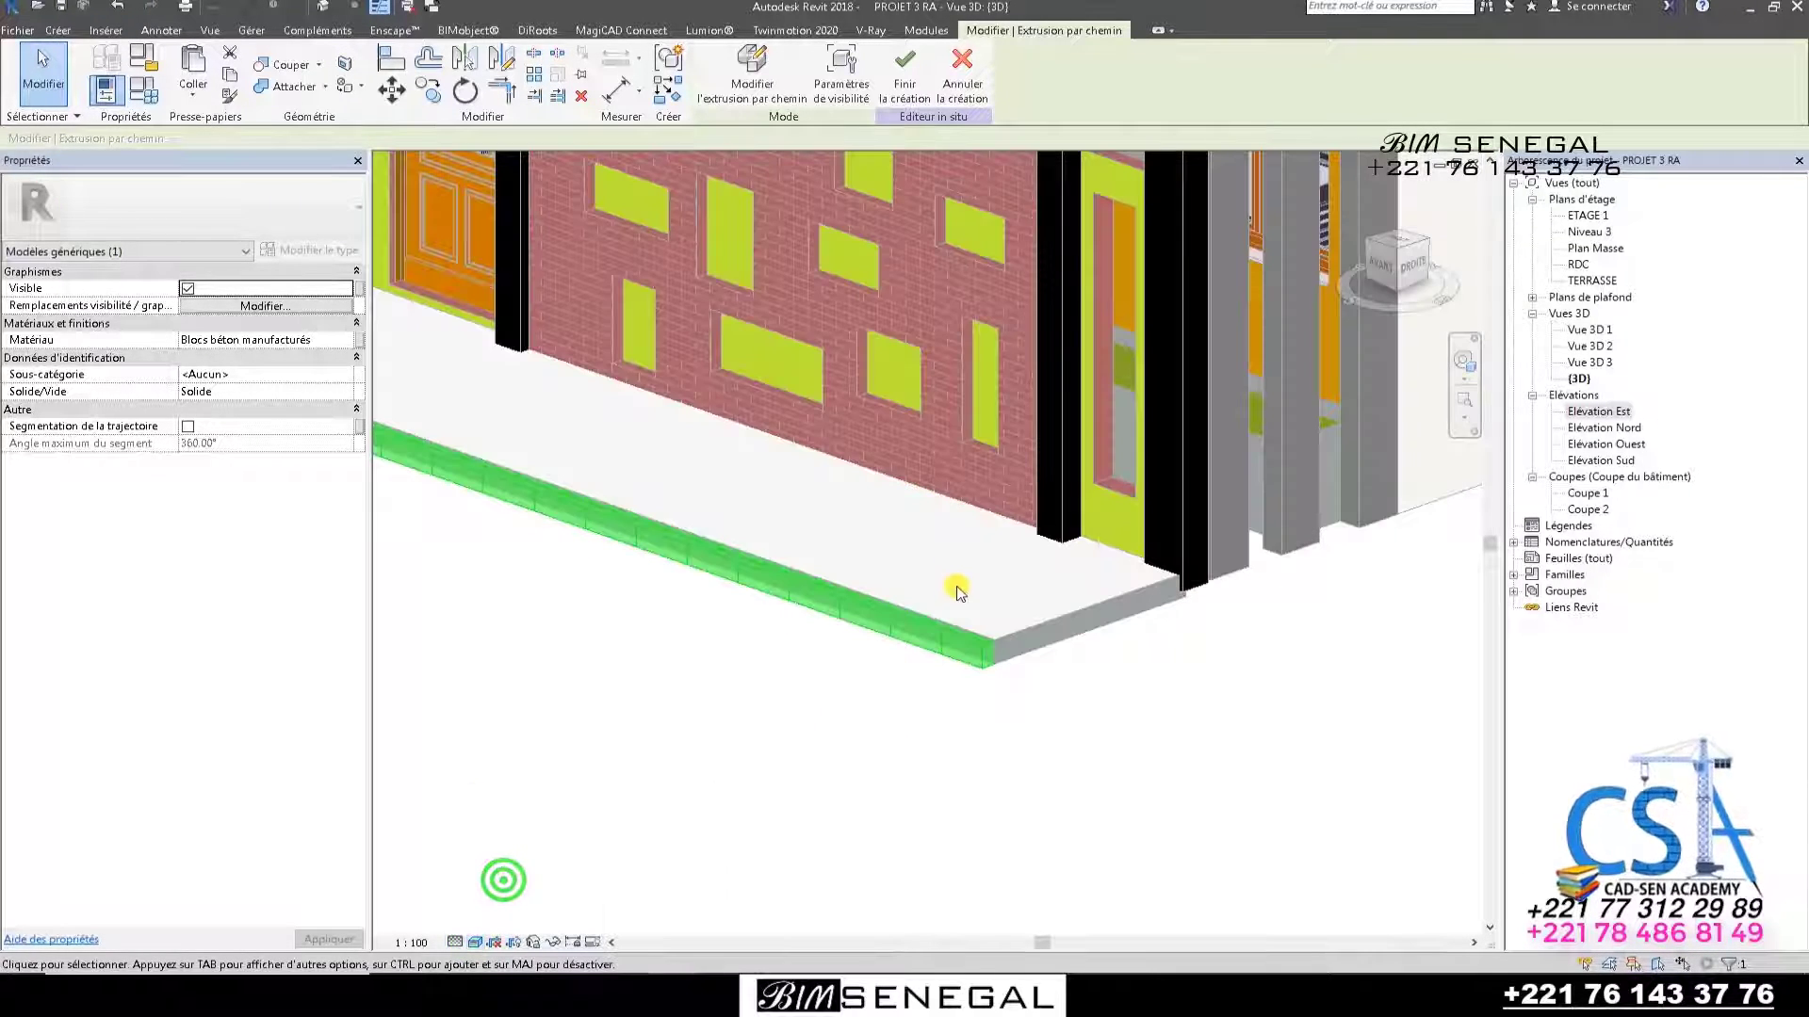
scroll(1041, 758, down, 4)
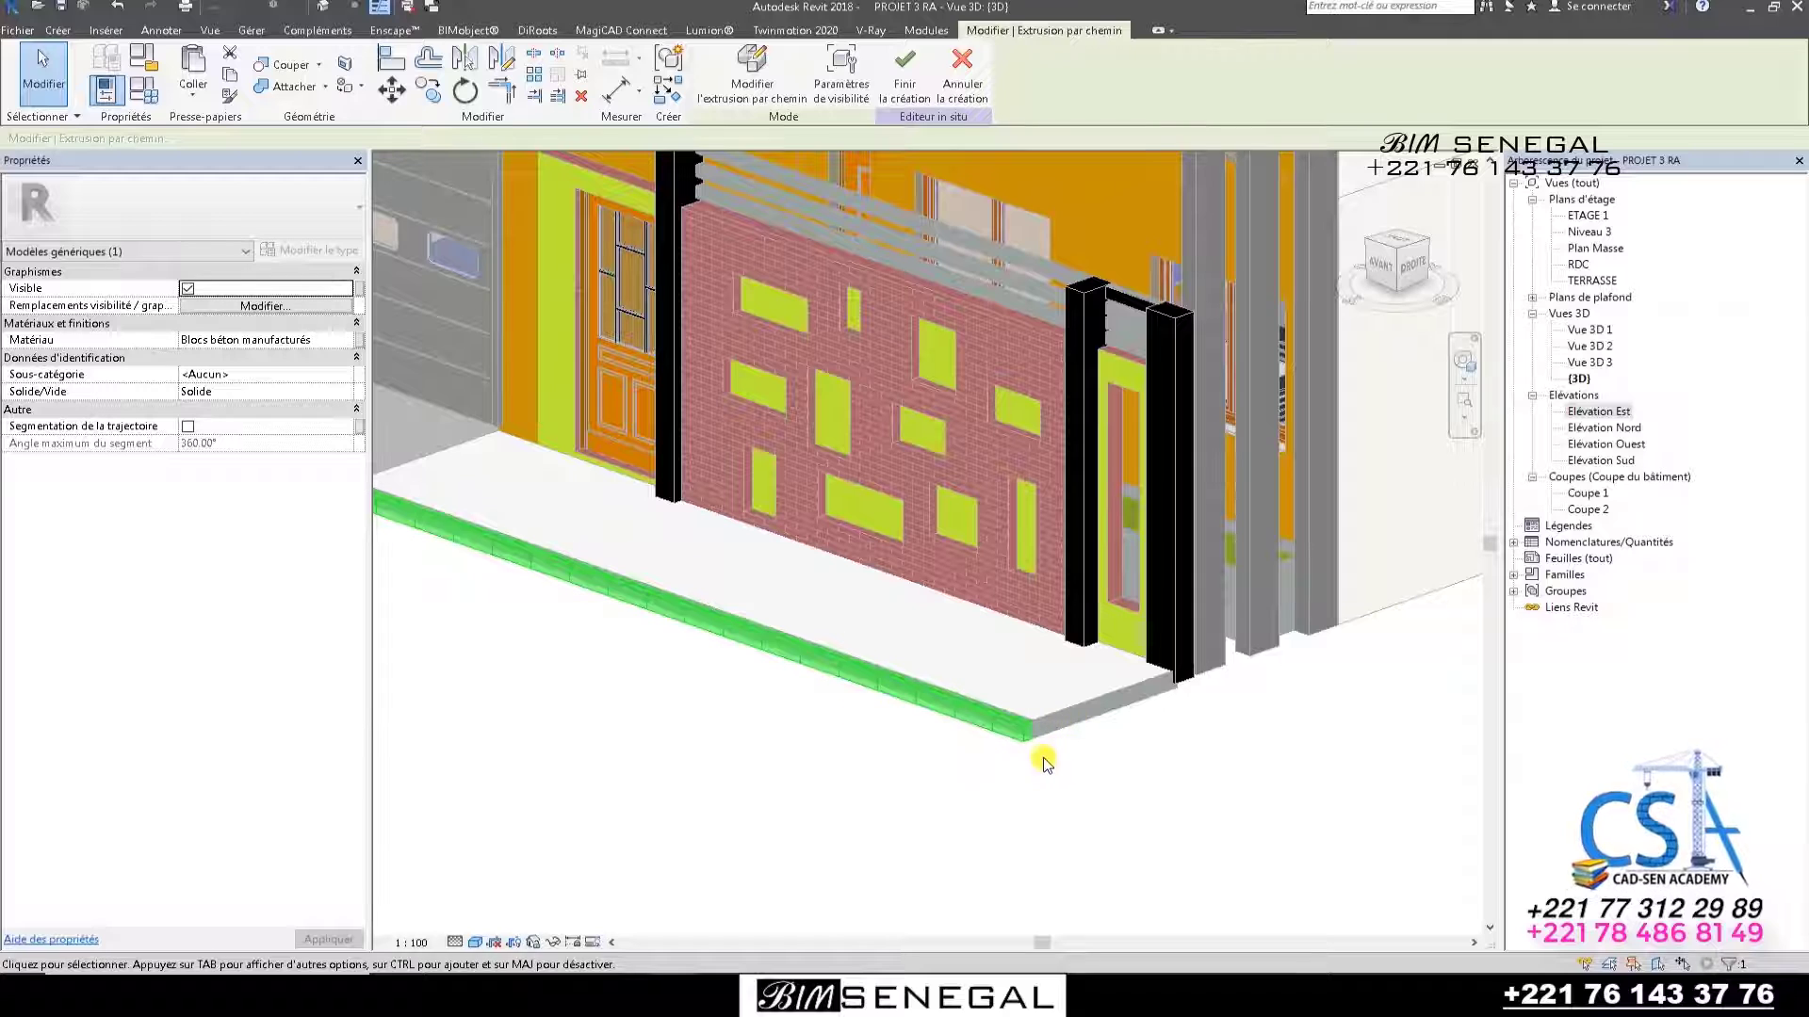
Select the curb sweep along the sidewalk's front edge and open the material browser for its material.
click(1009, 737)
scroll(1013, 722, up, 4)
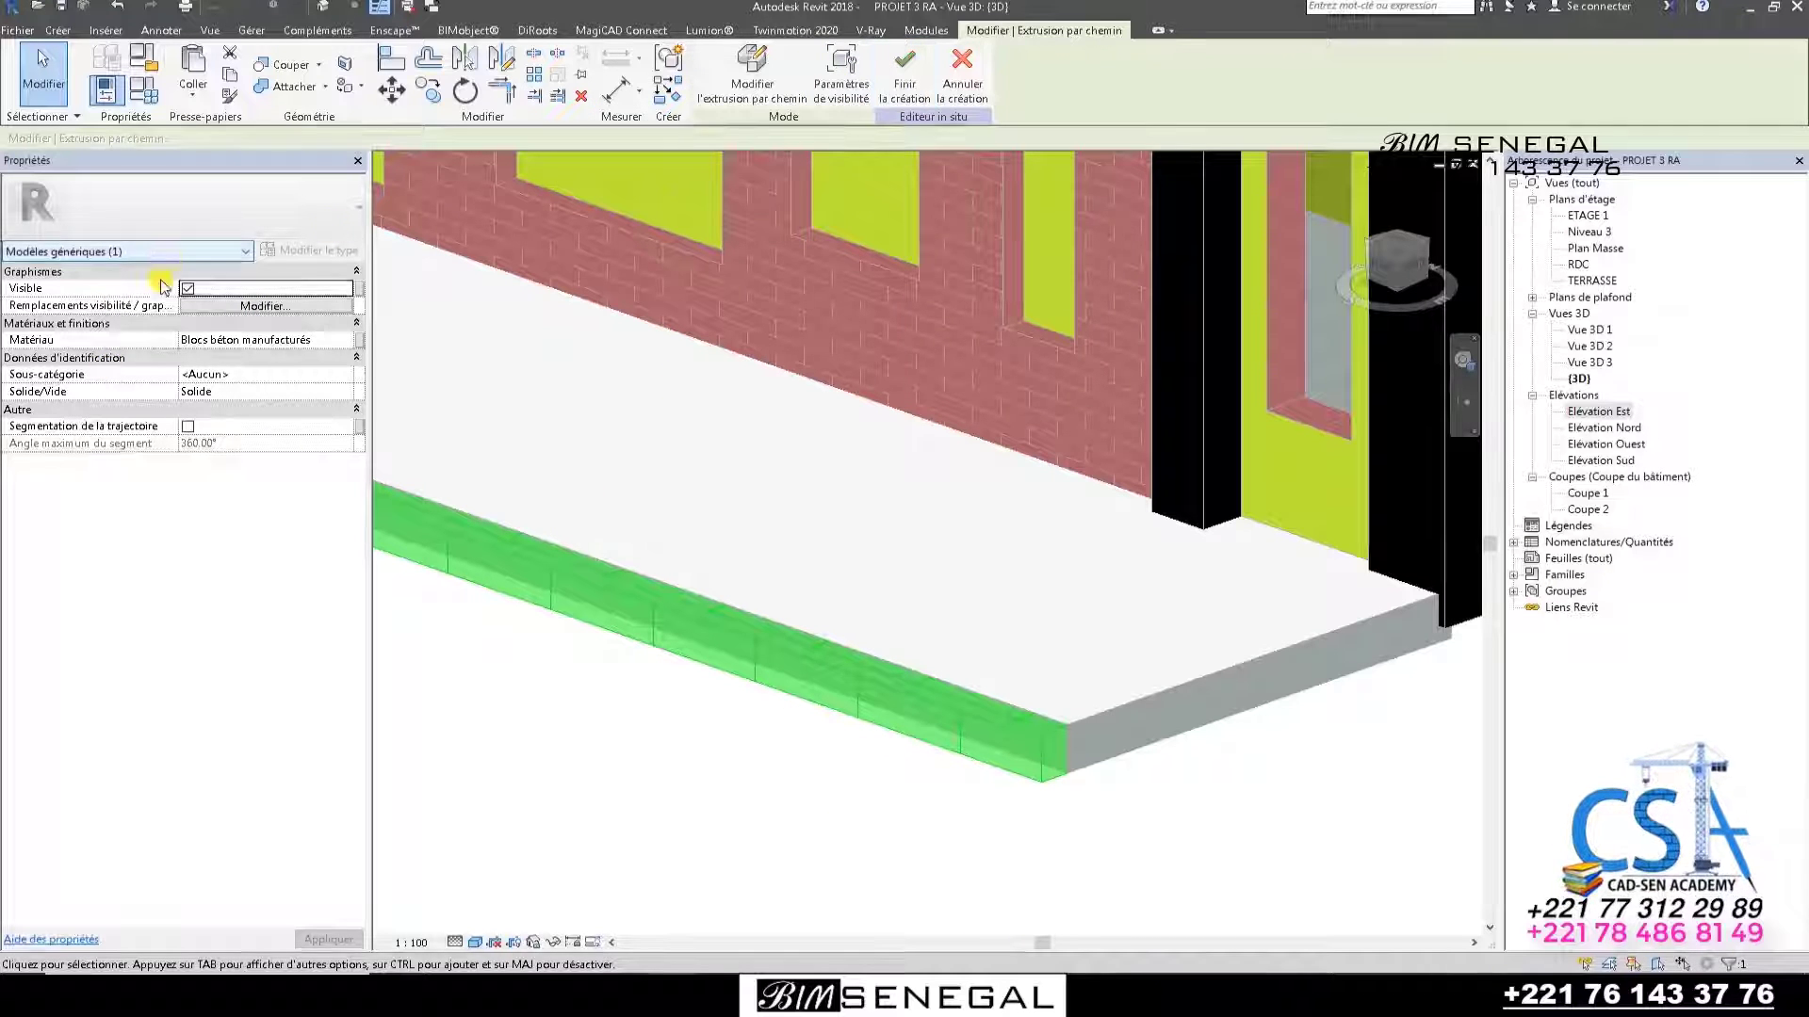
click(321, 343)
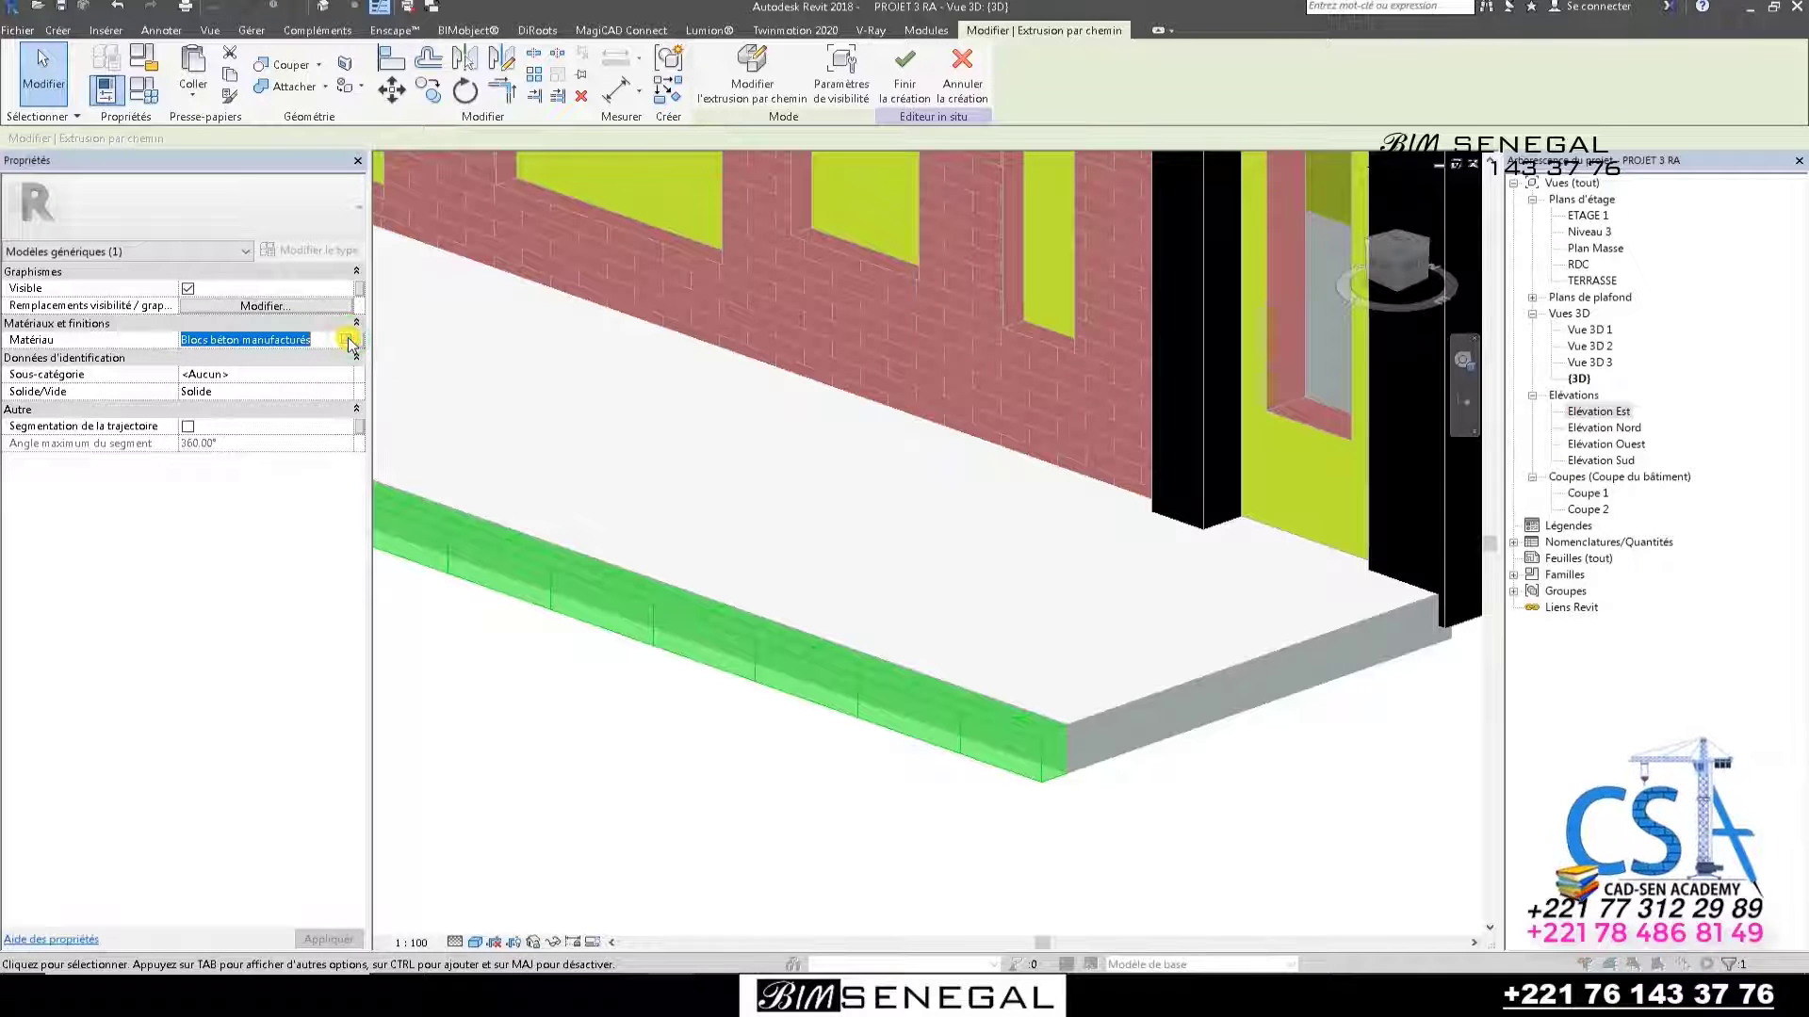
click(347, 339)
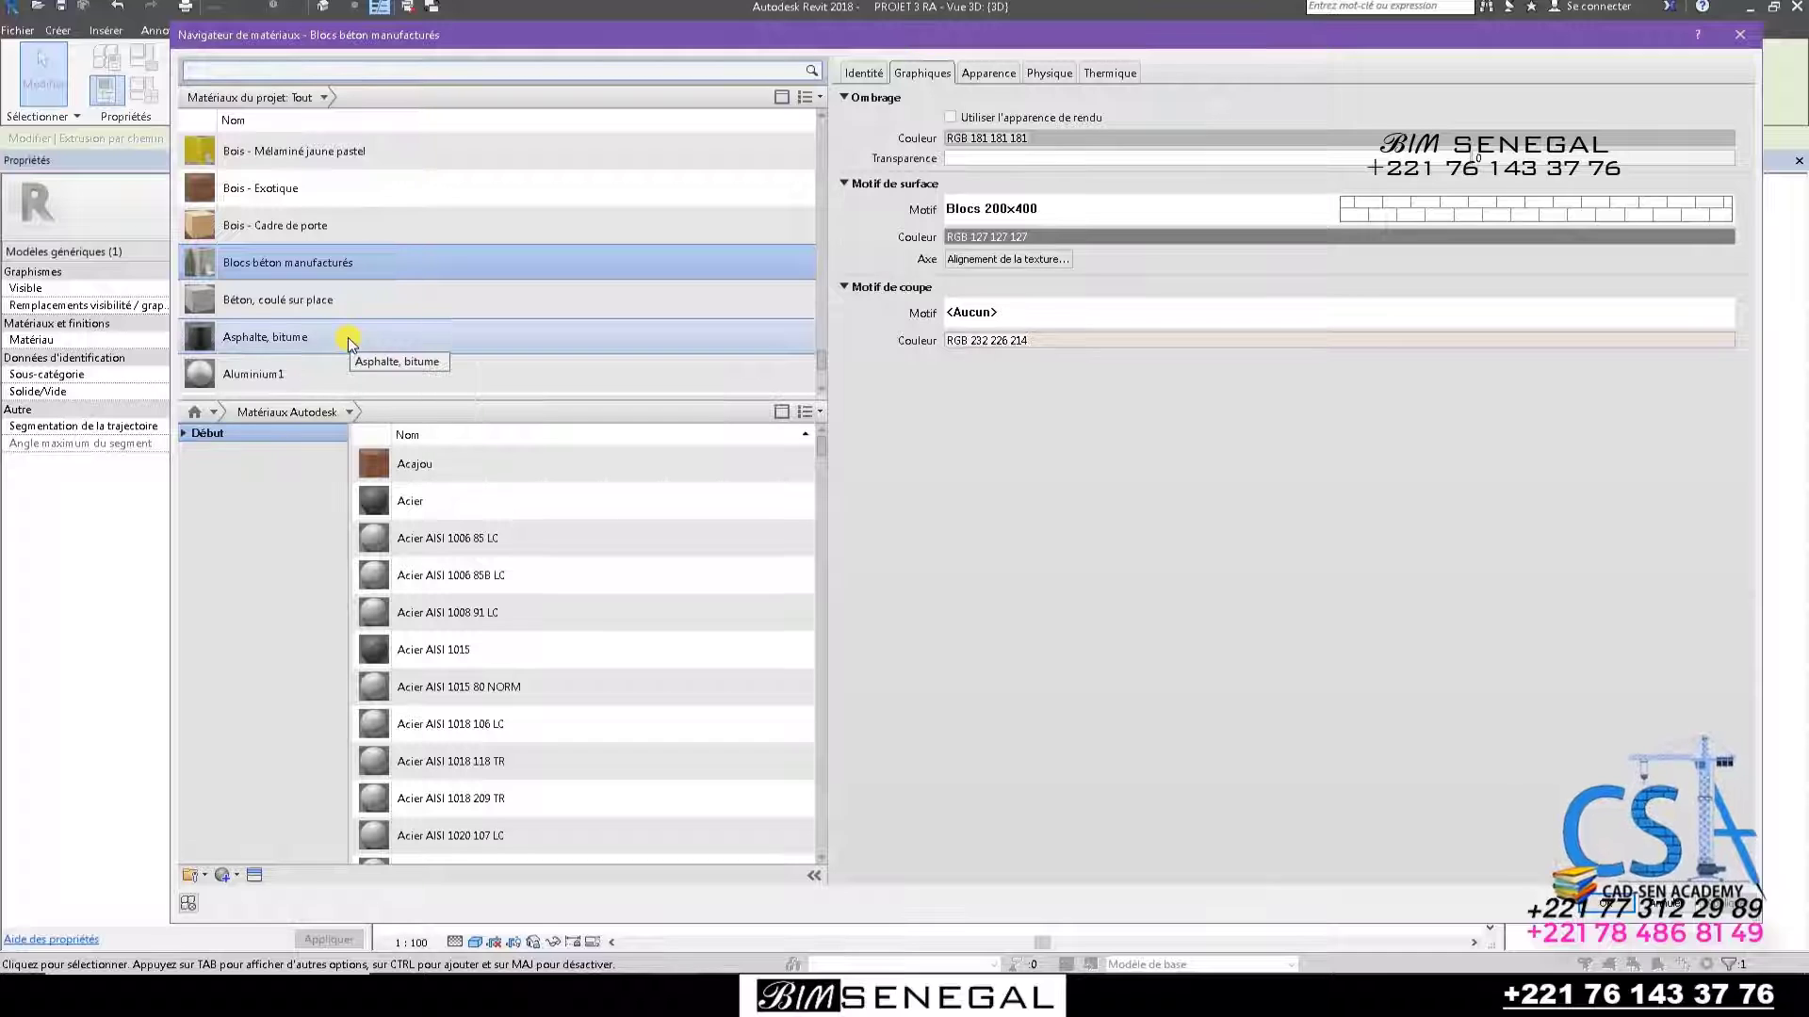
scroll(306, 381, down, 1)
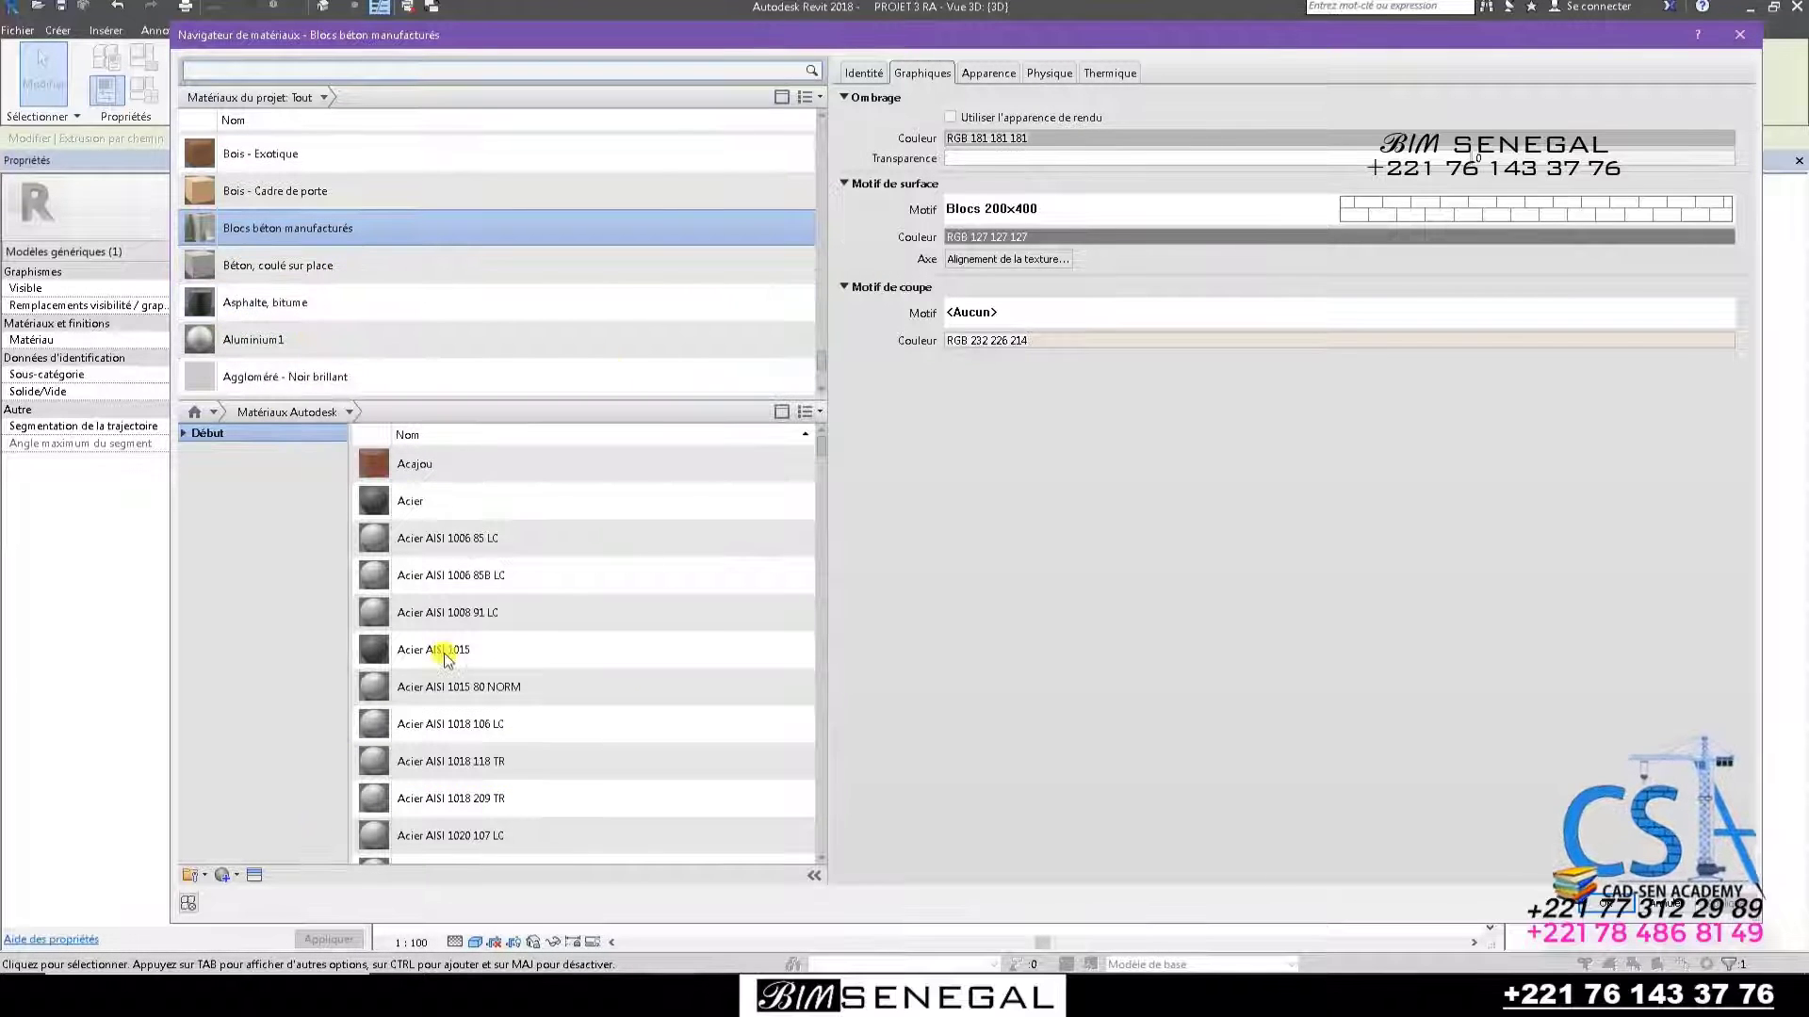
click(814, 875)
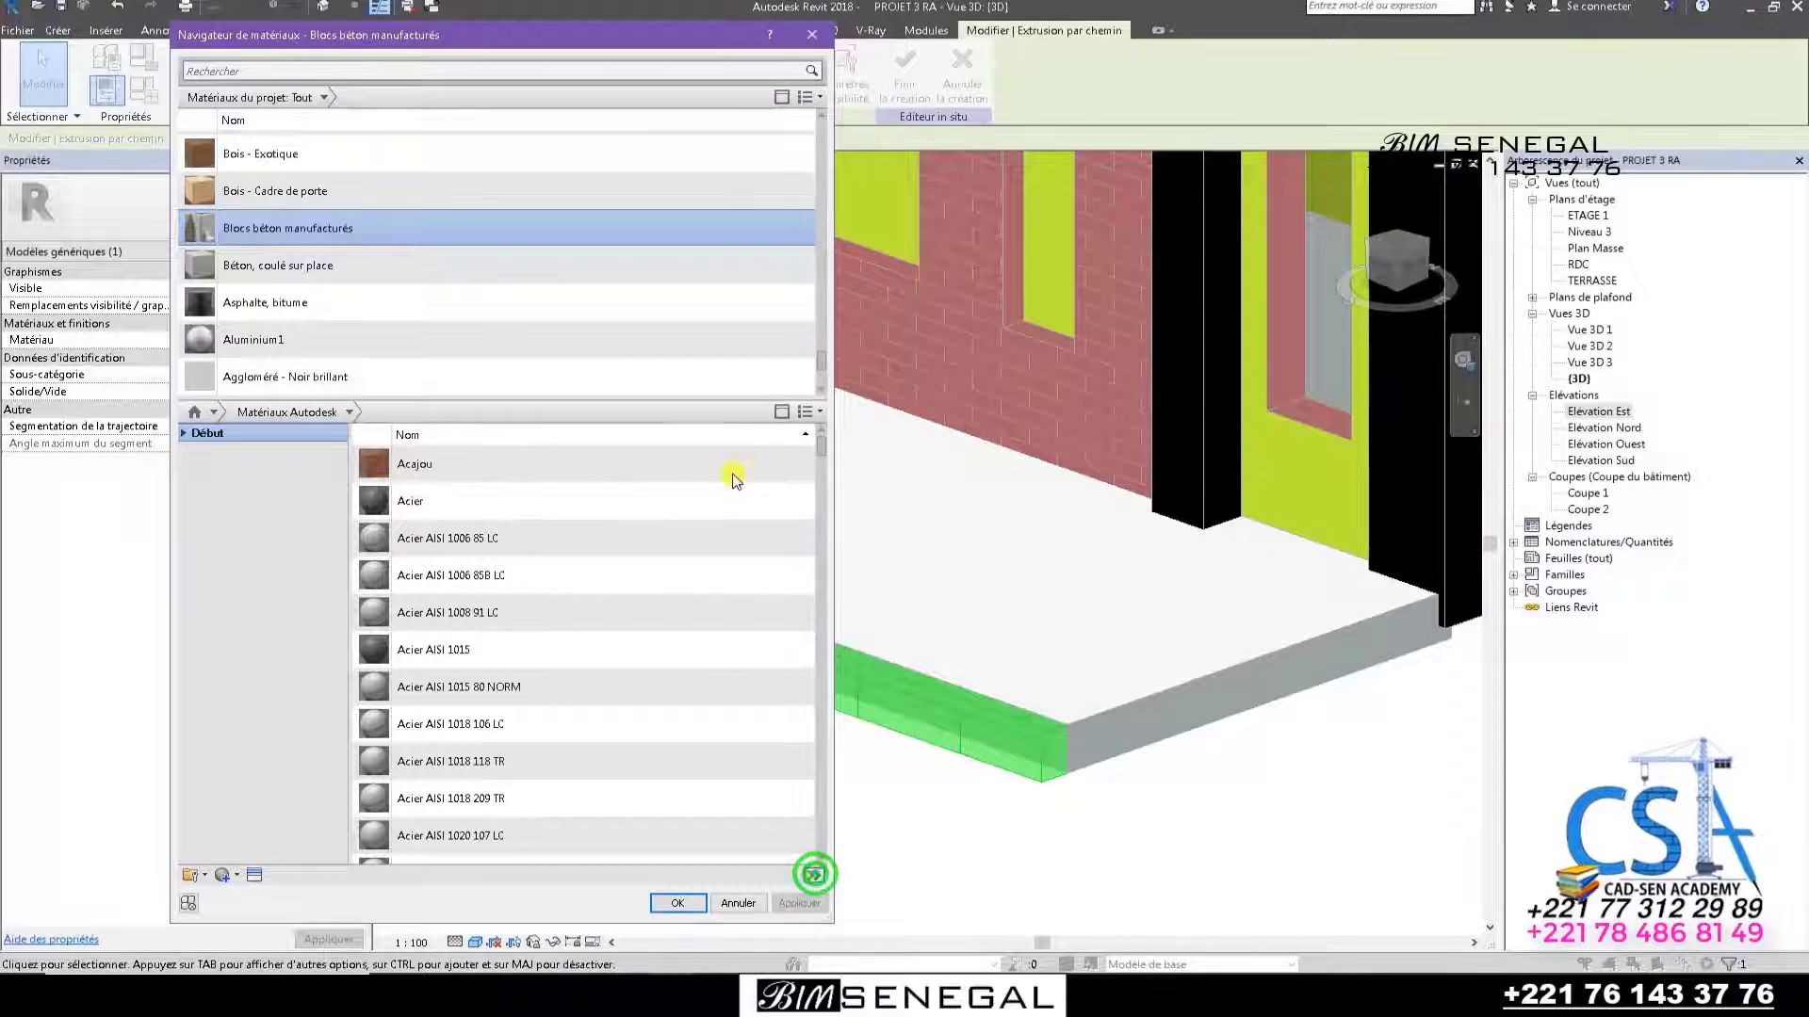
scroll(647, 857, down, 1)
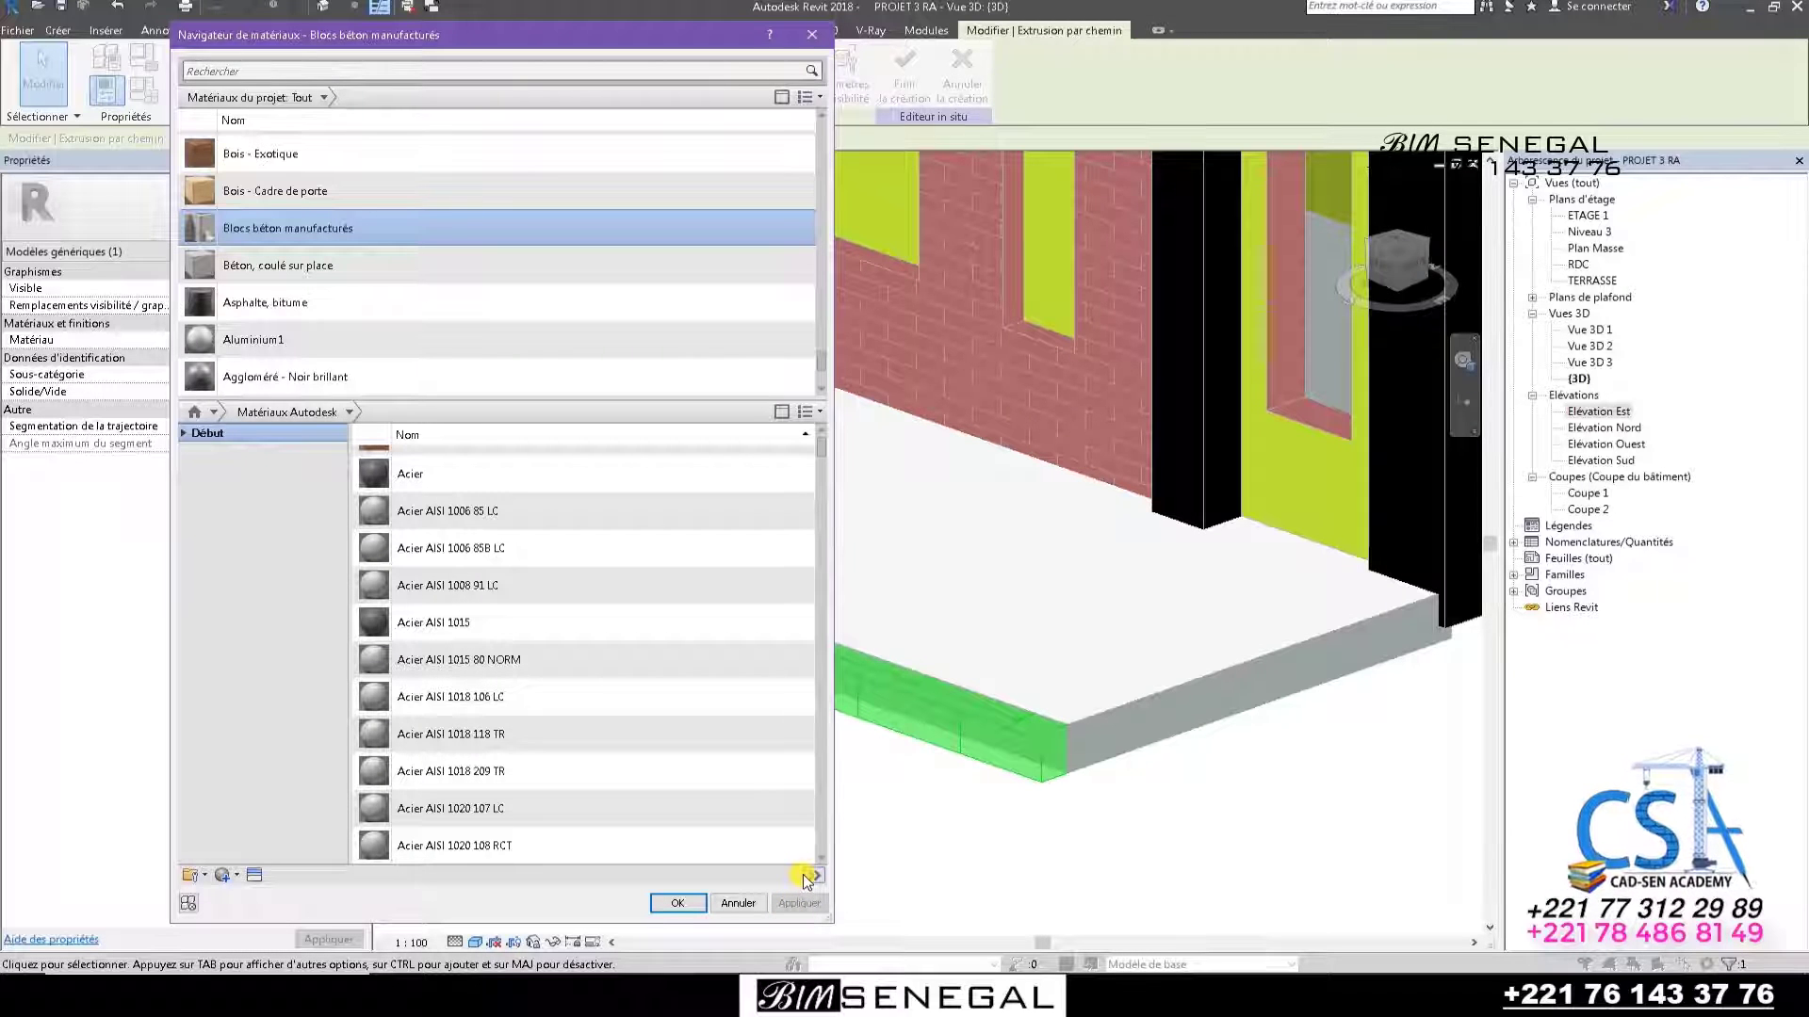
click(816, 874)
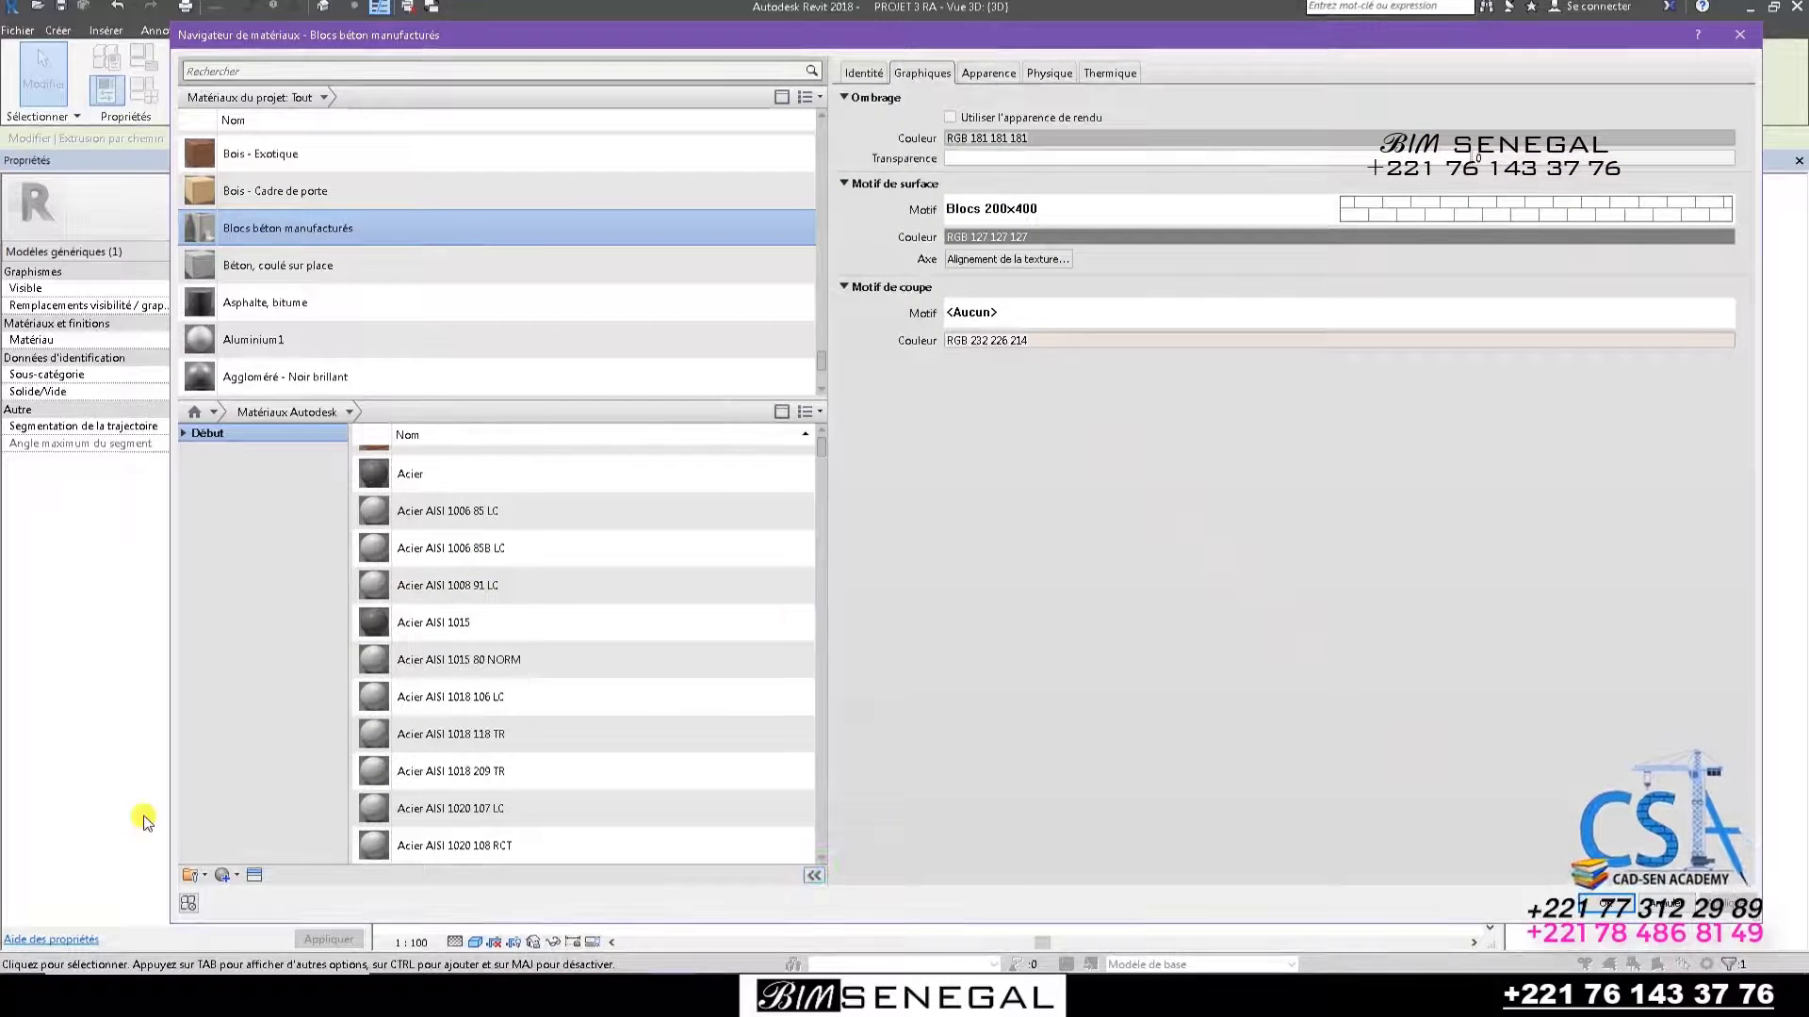
Create a new material and rename it Bordure trottoire.
click(227, 875)
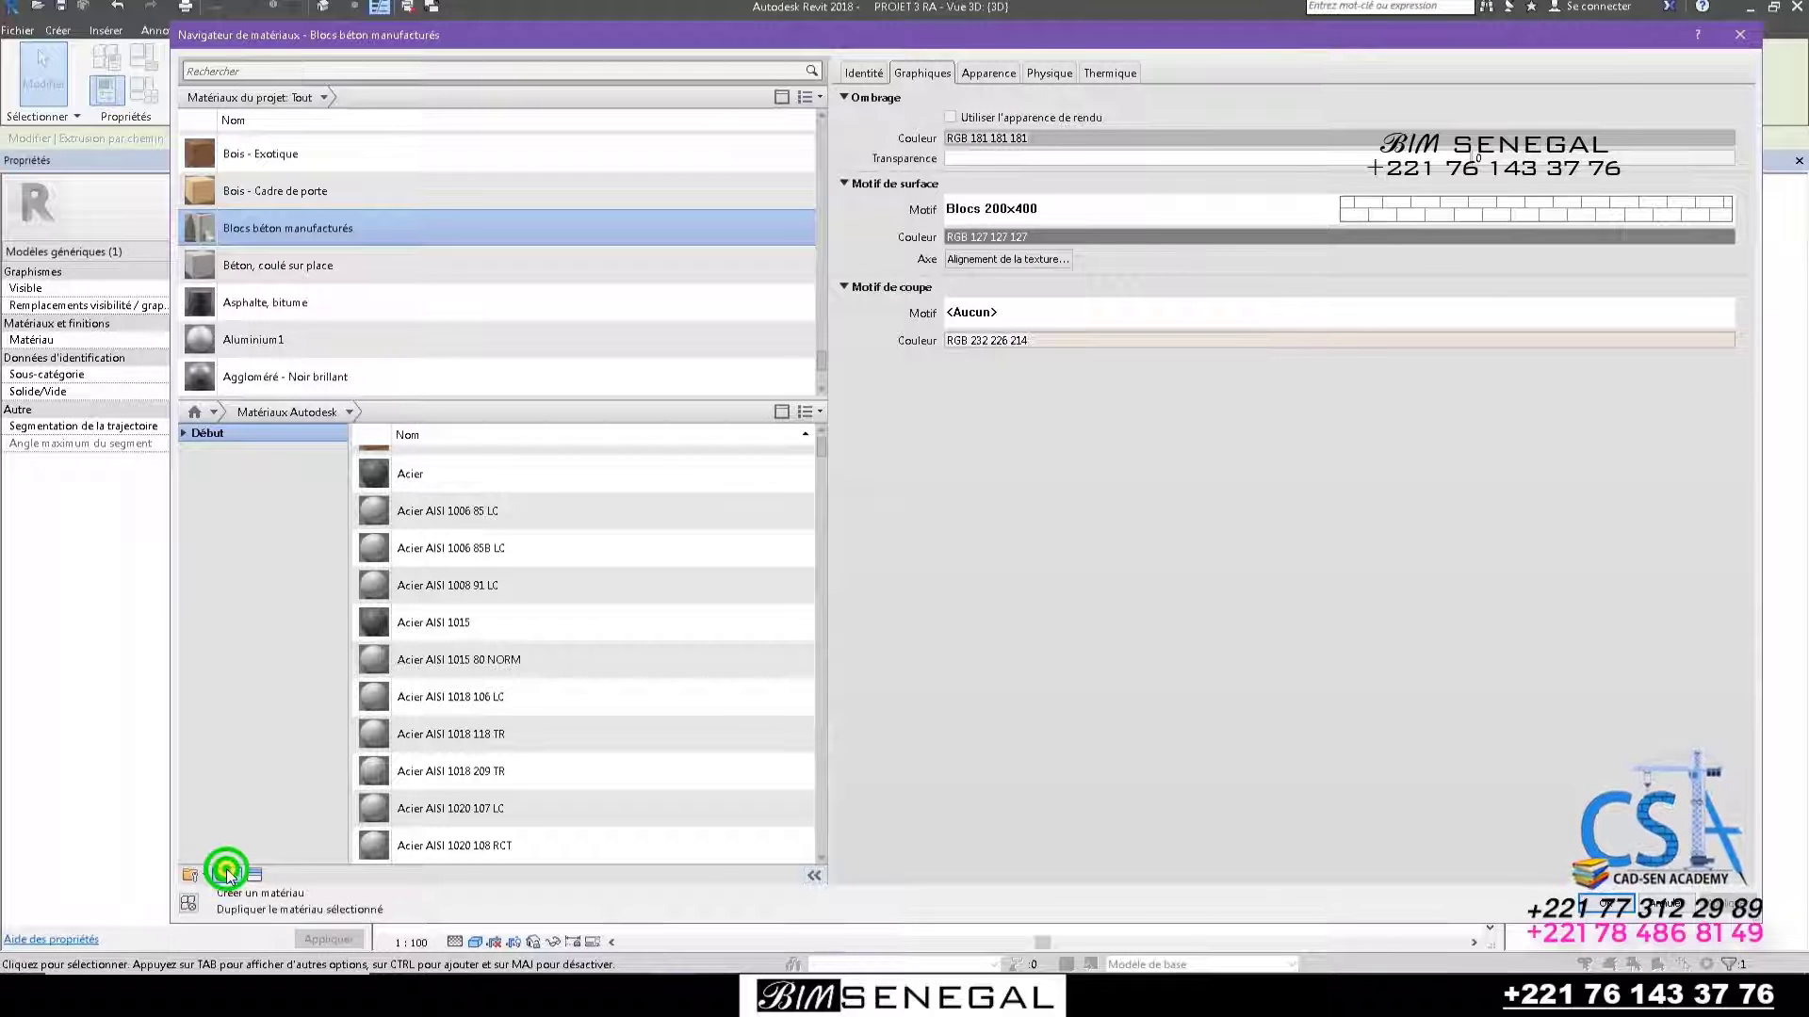
click(255, 895)
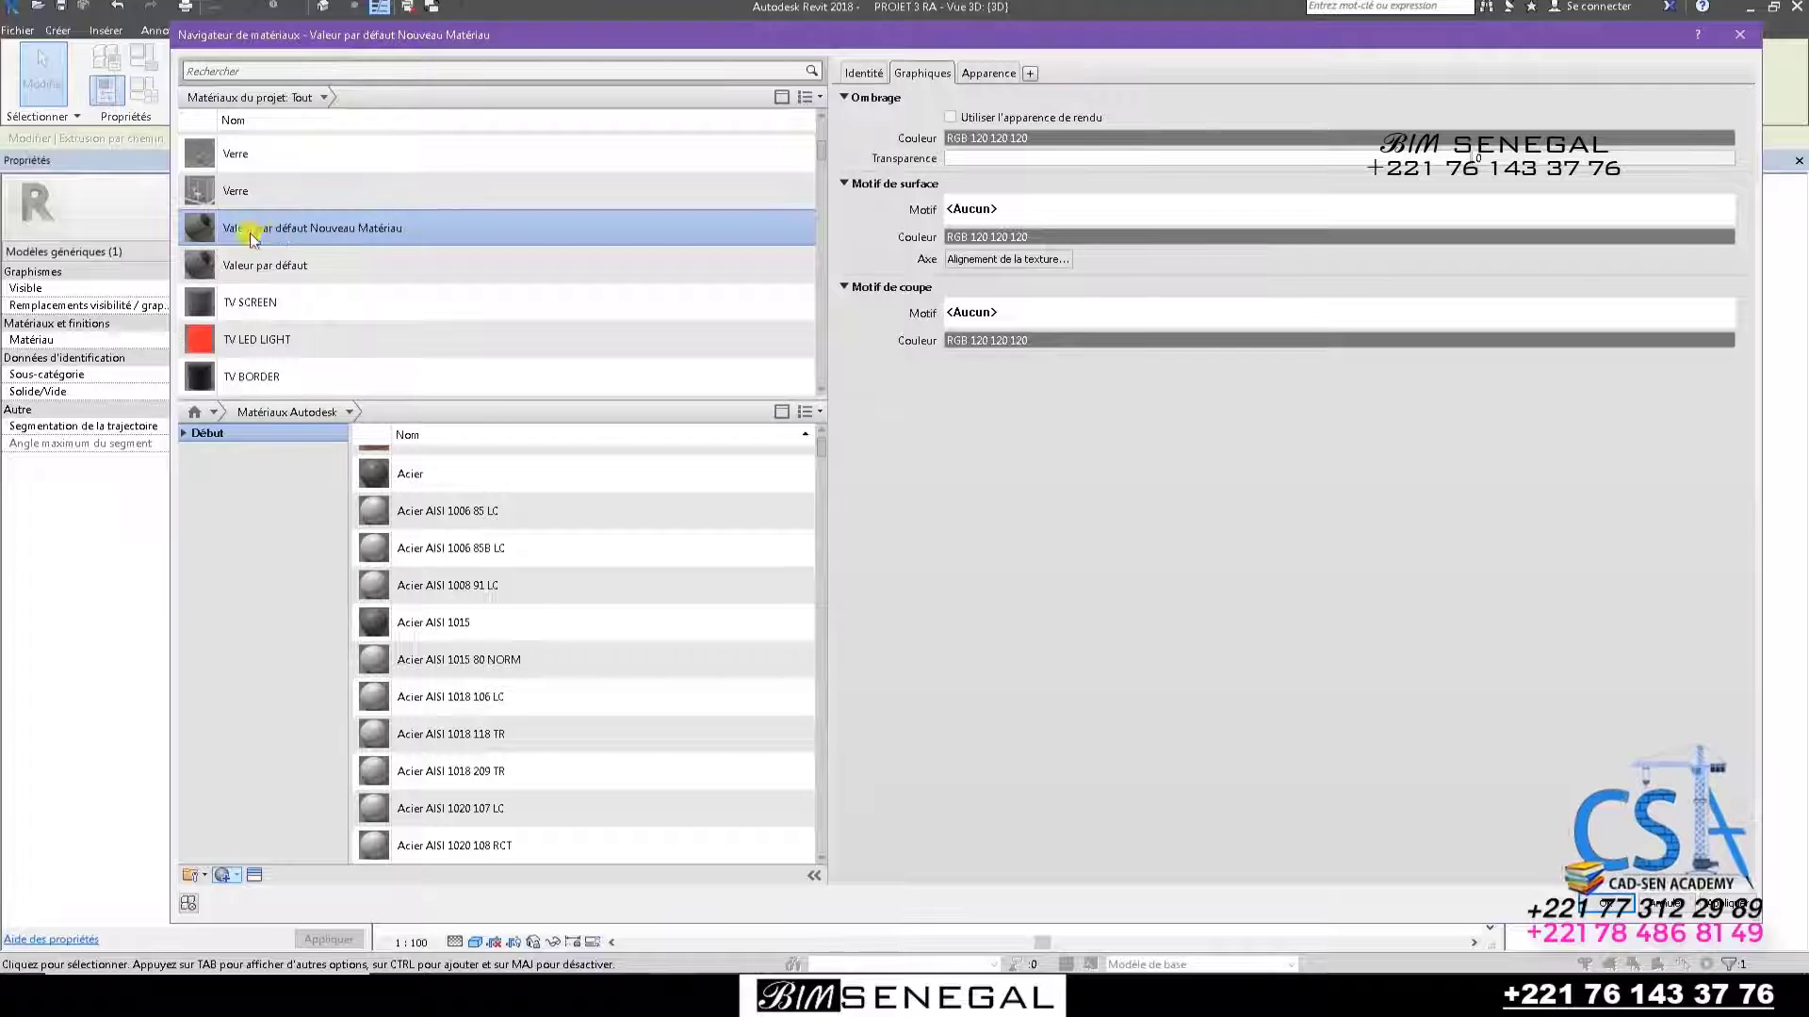
right_click(342, 235)
click(399, 281)
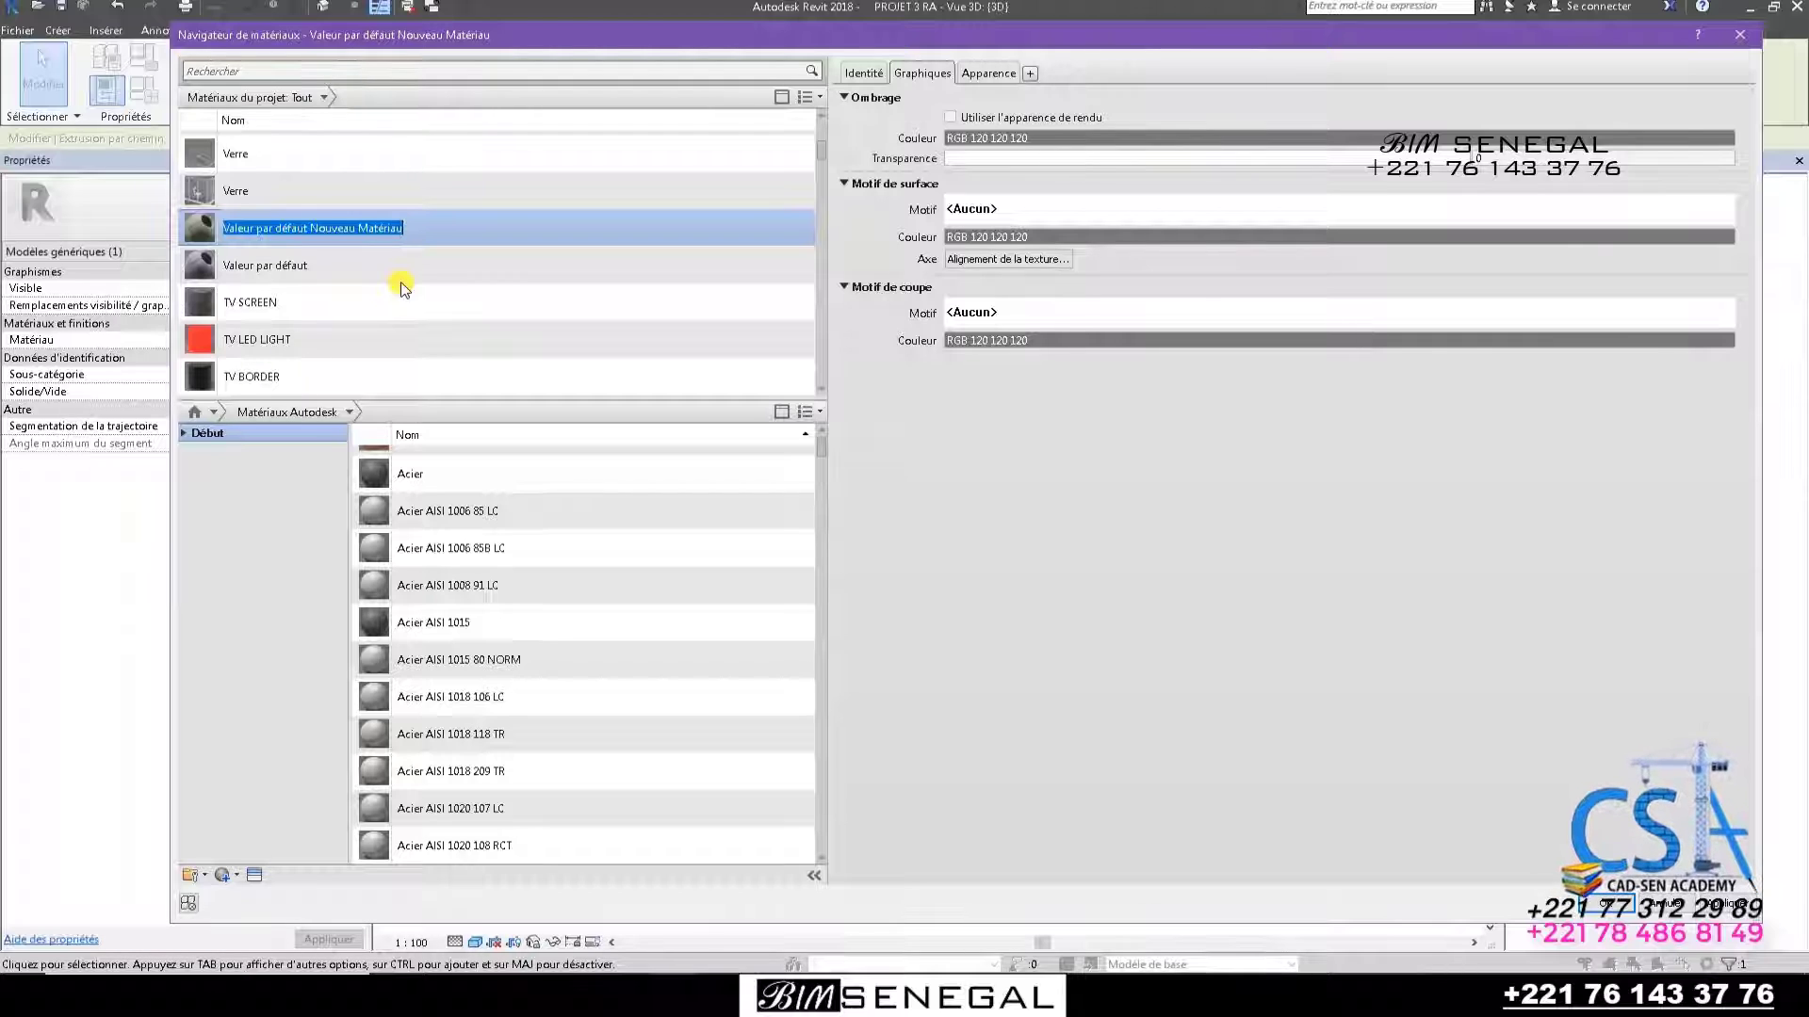
text(B)
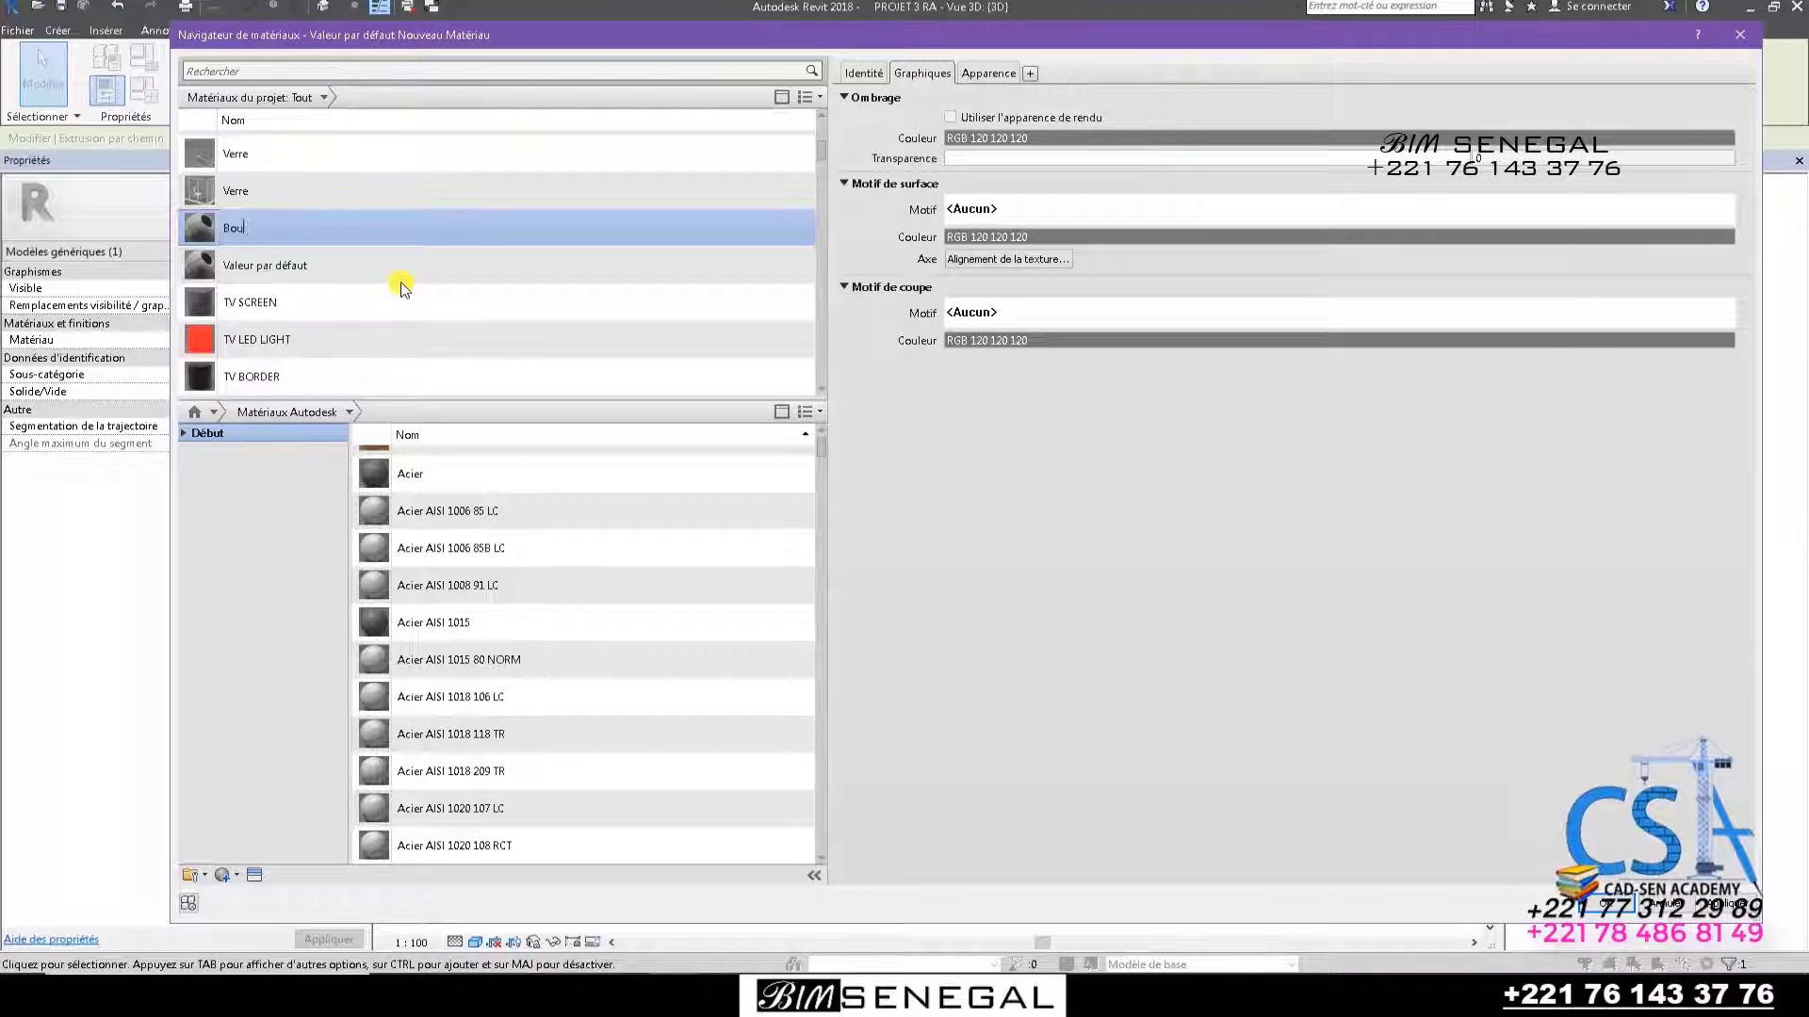
text(ordure)
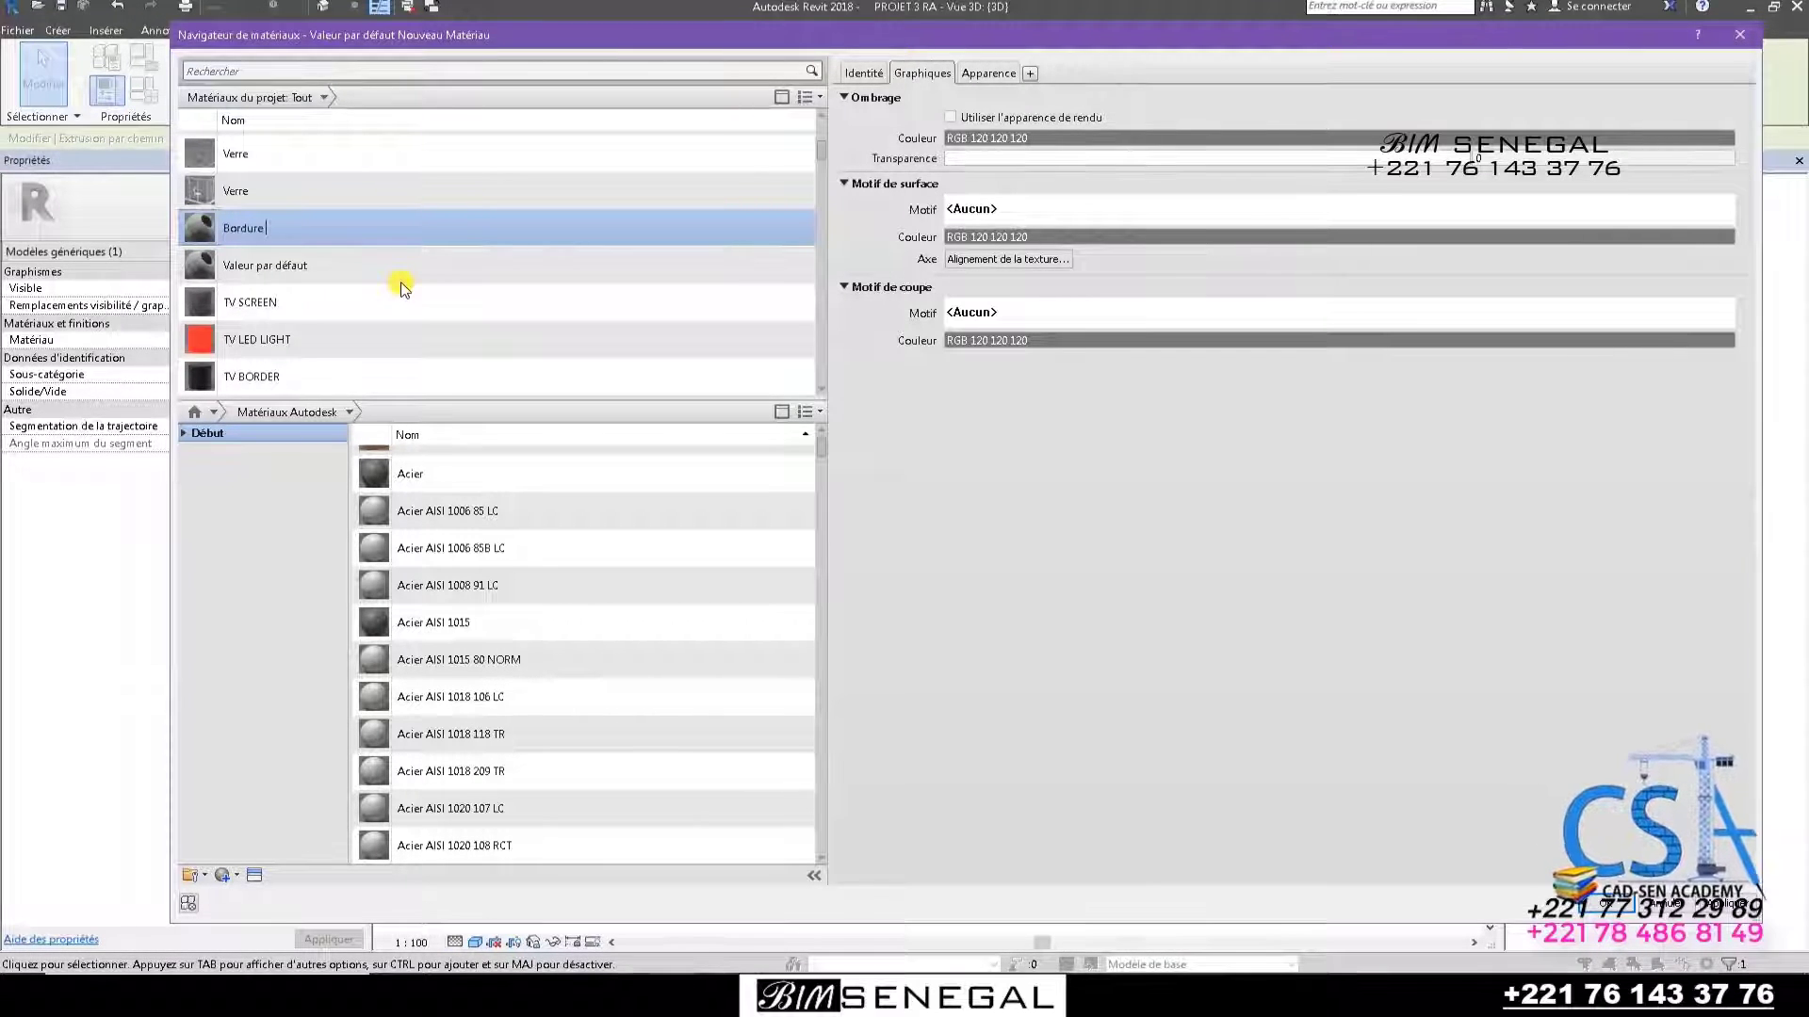
text( trottoire)
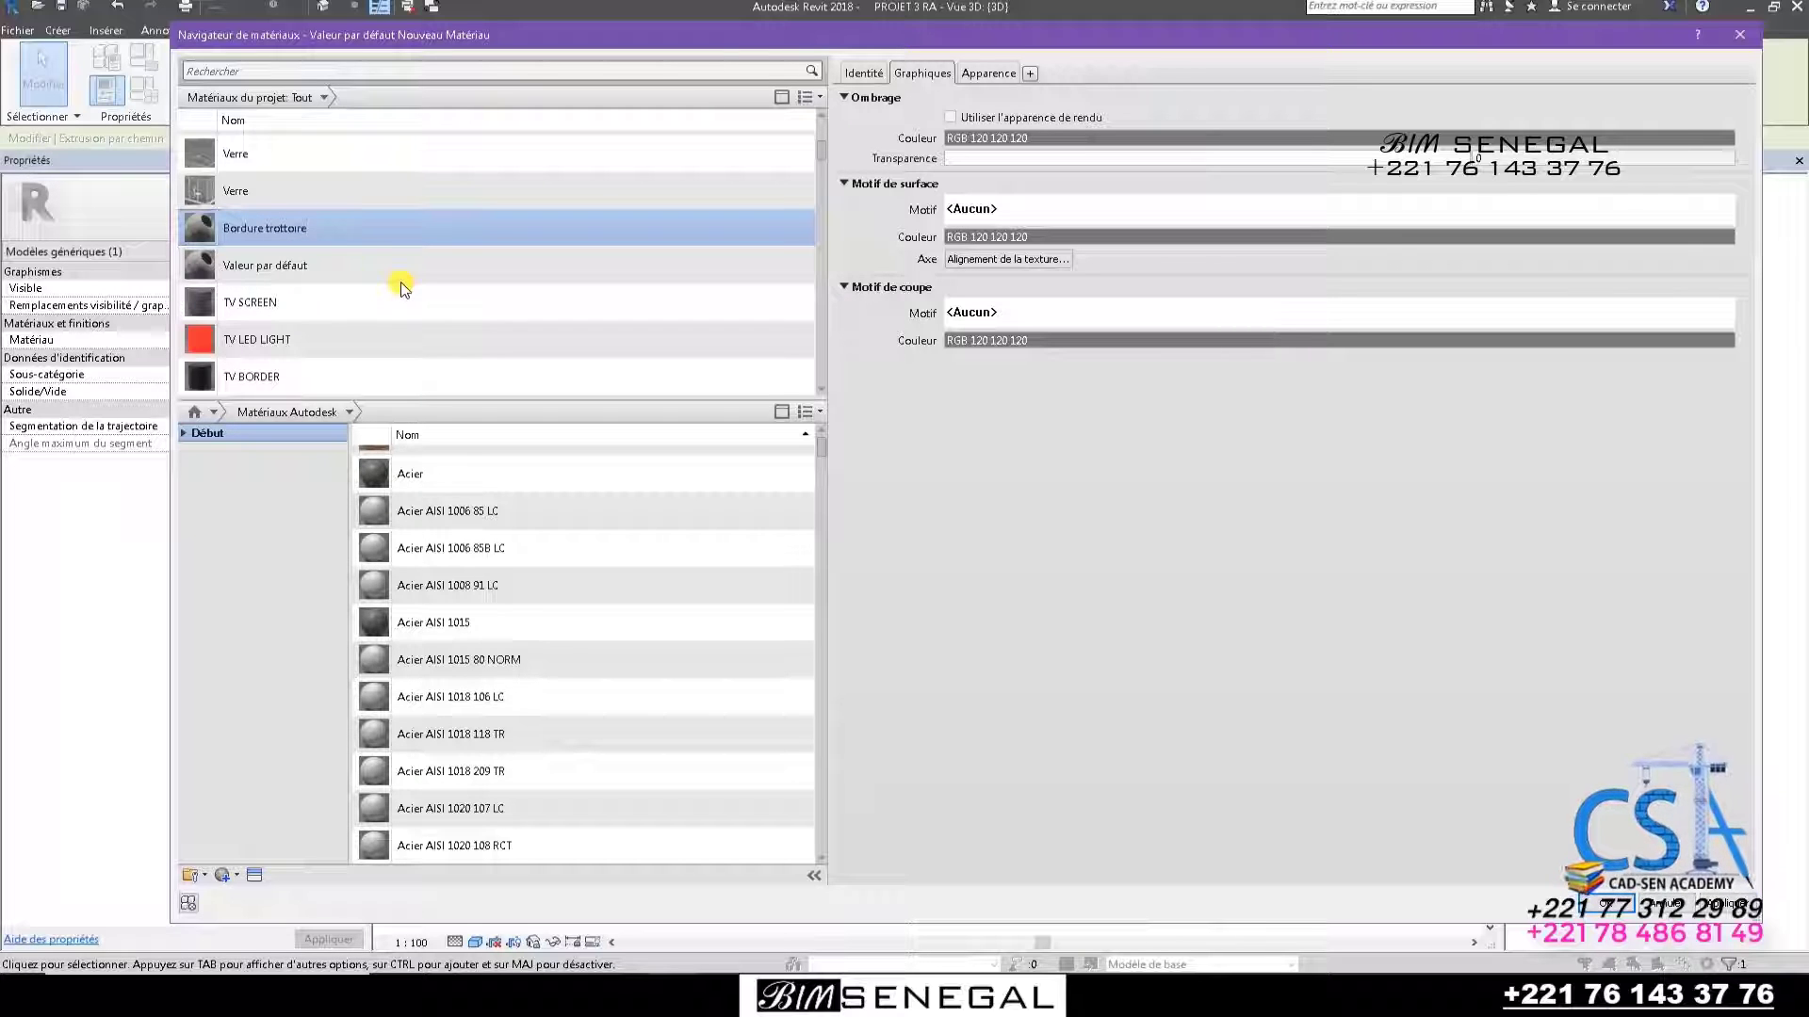
click(339, 226)
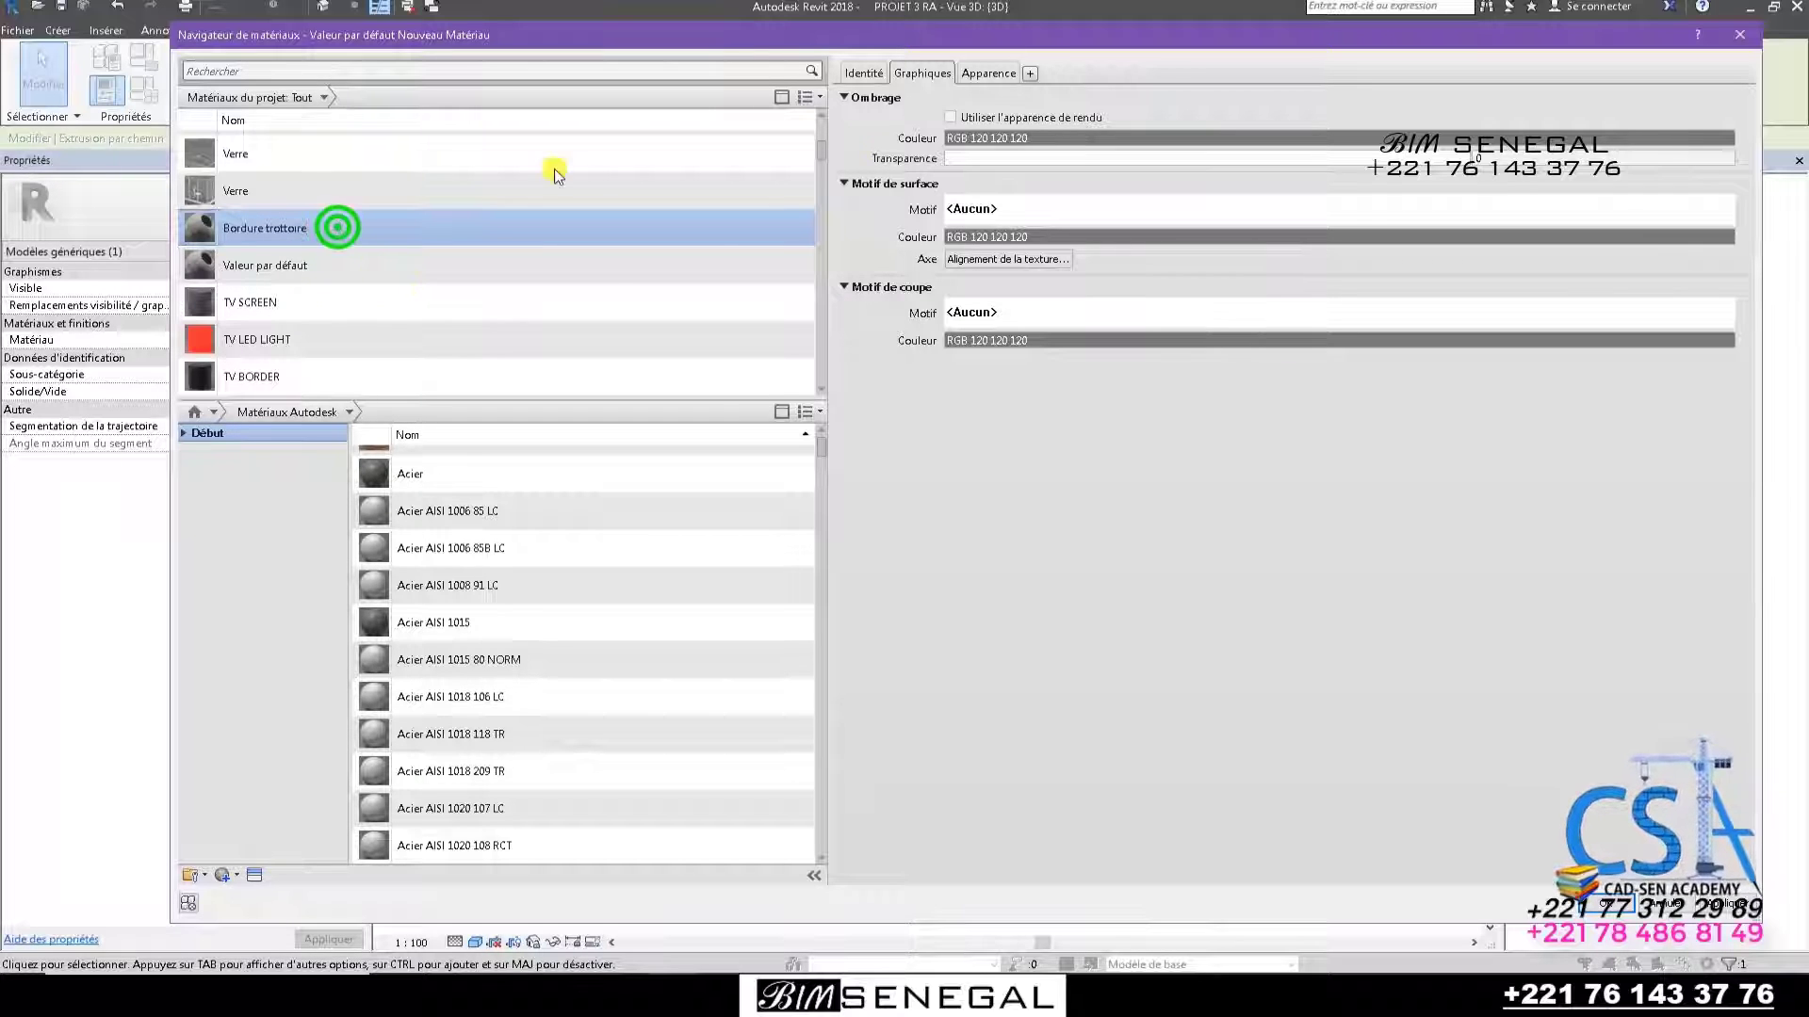
Set Black-White-Seamless-Textures.jpg as the Bordure trottoire material's generic appearance image and assign the material to the curb.
click(996, 72)
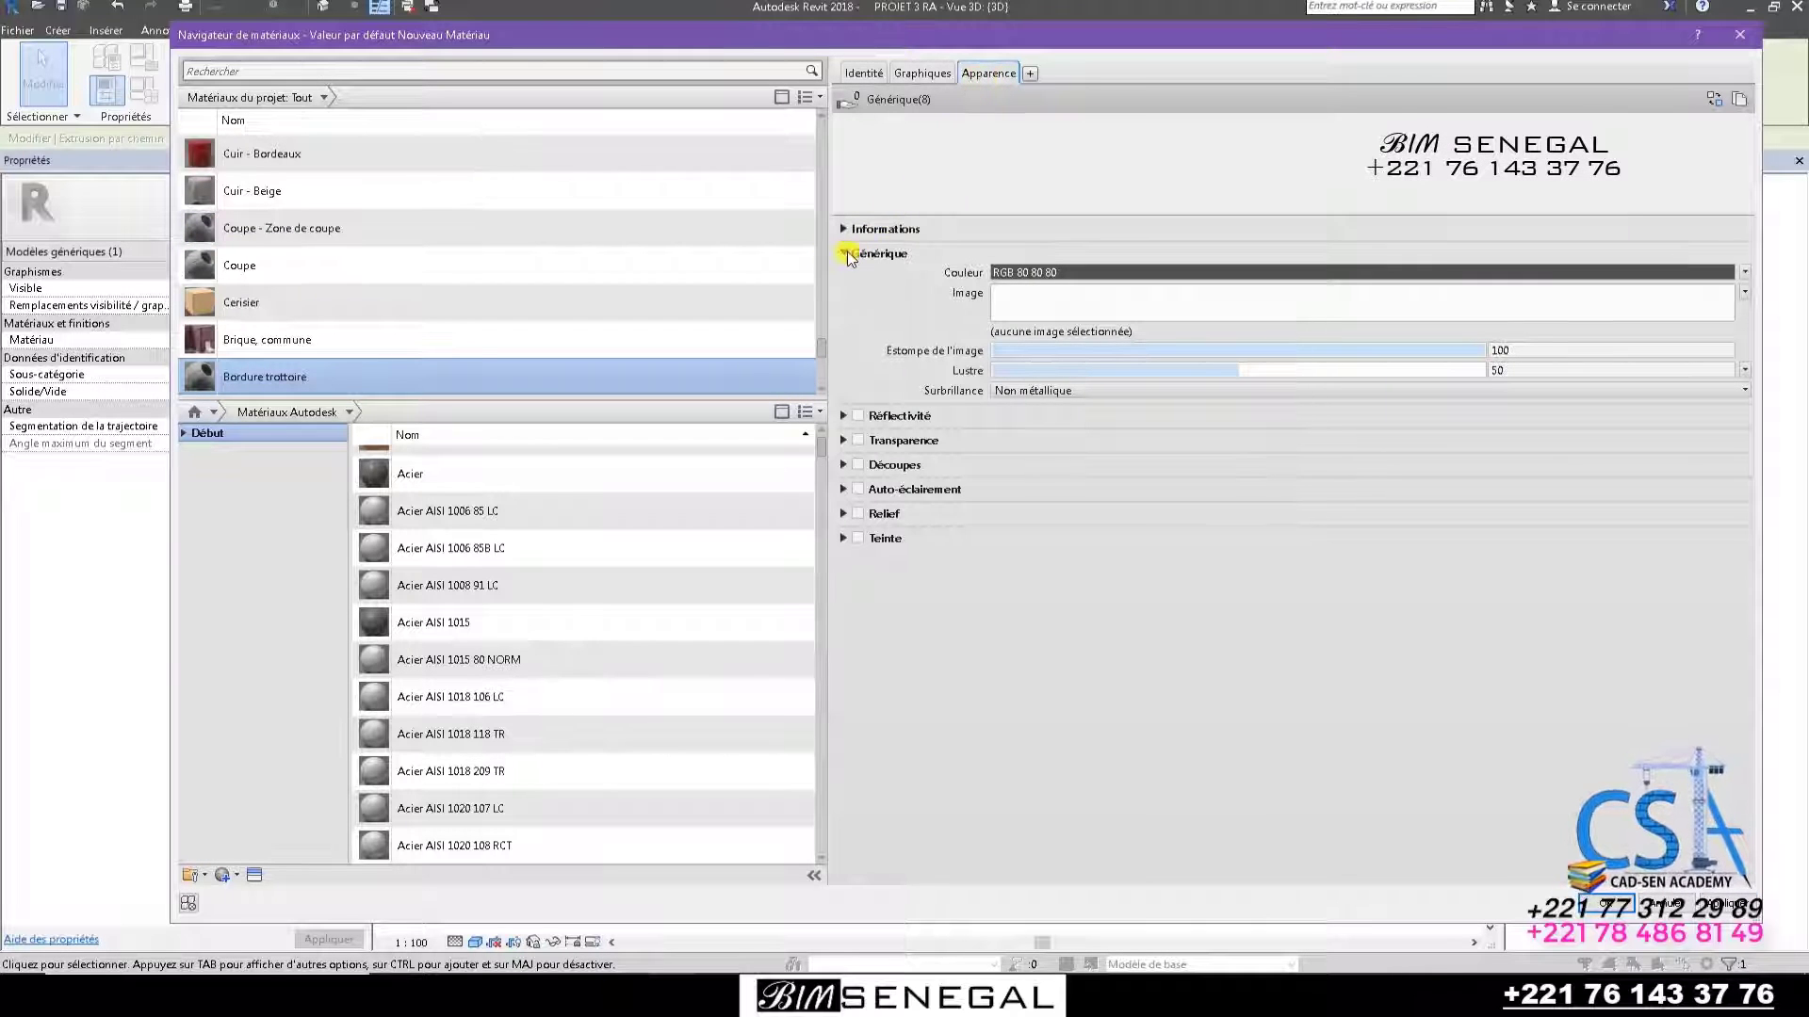
click(1121, 303)
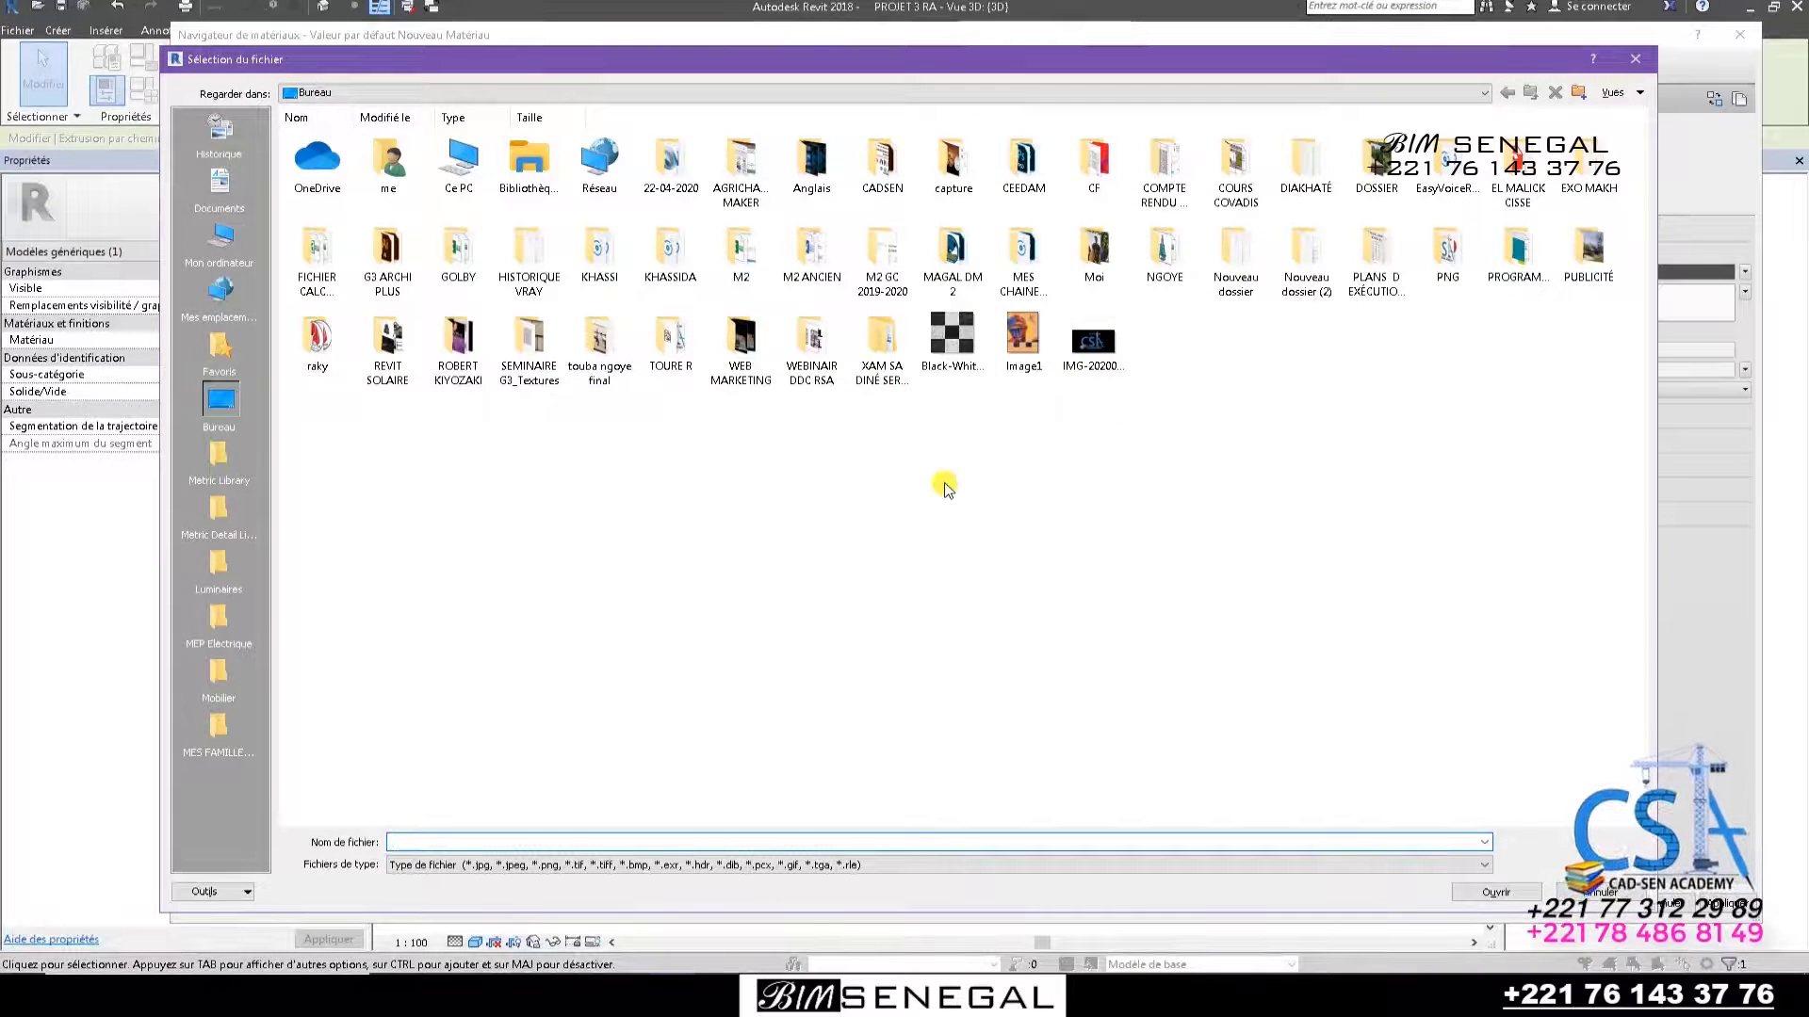
click(967, 502)
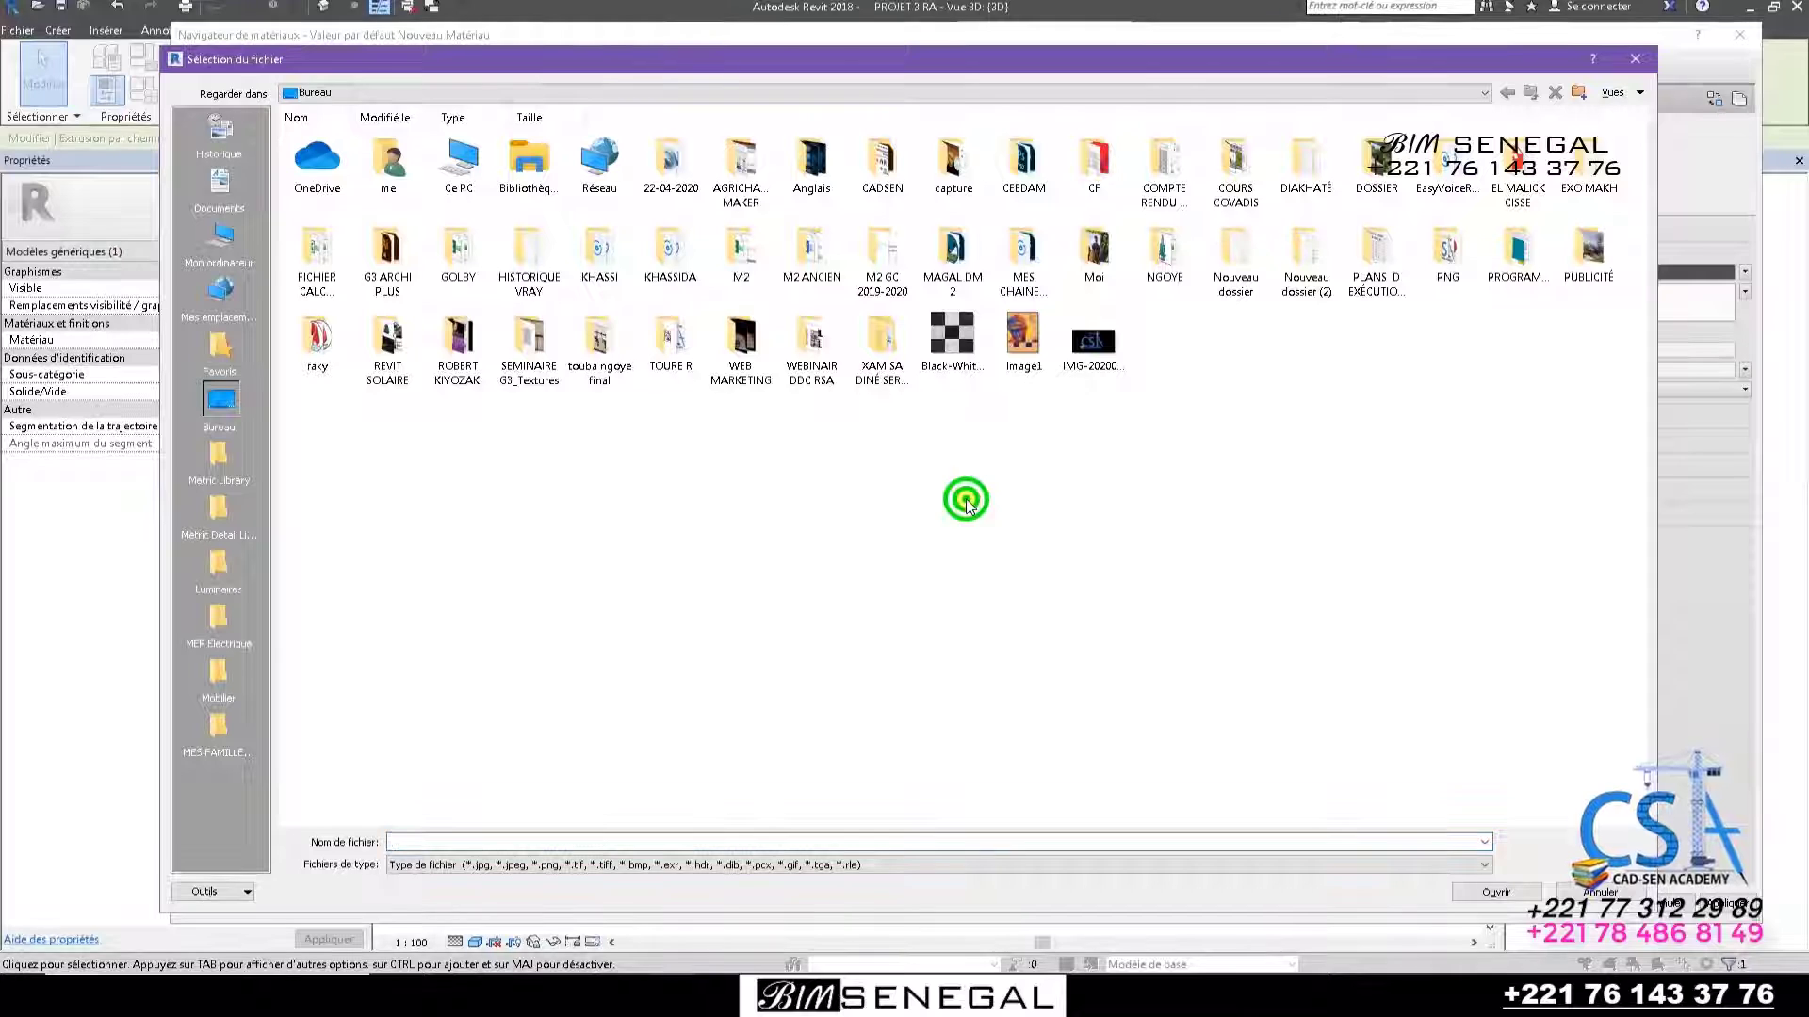
click(967, 349)
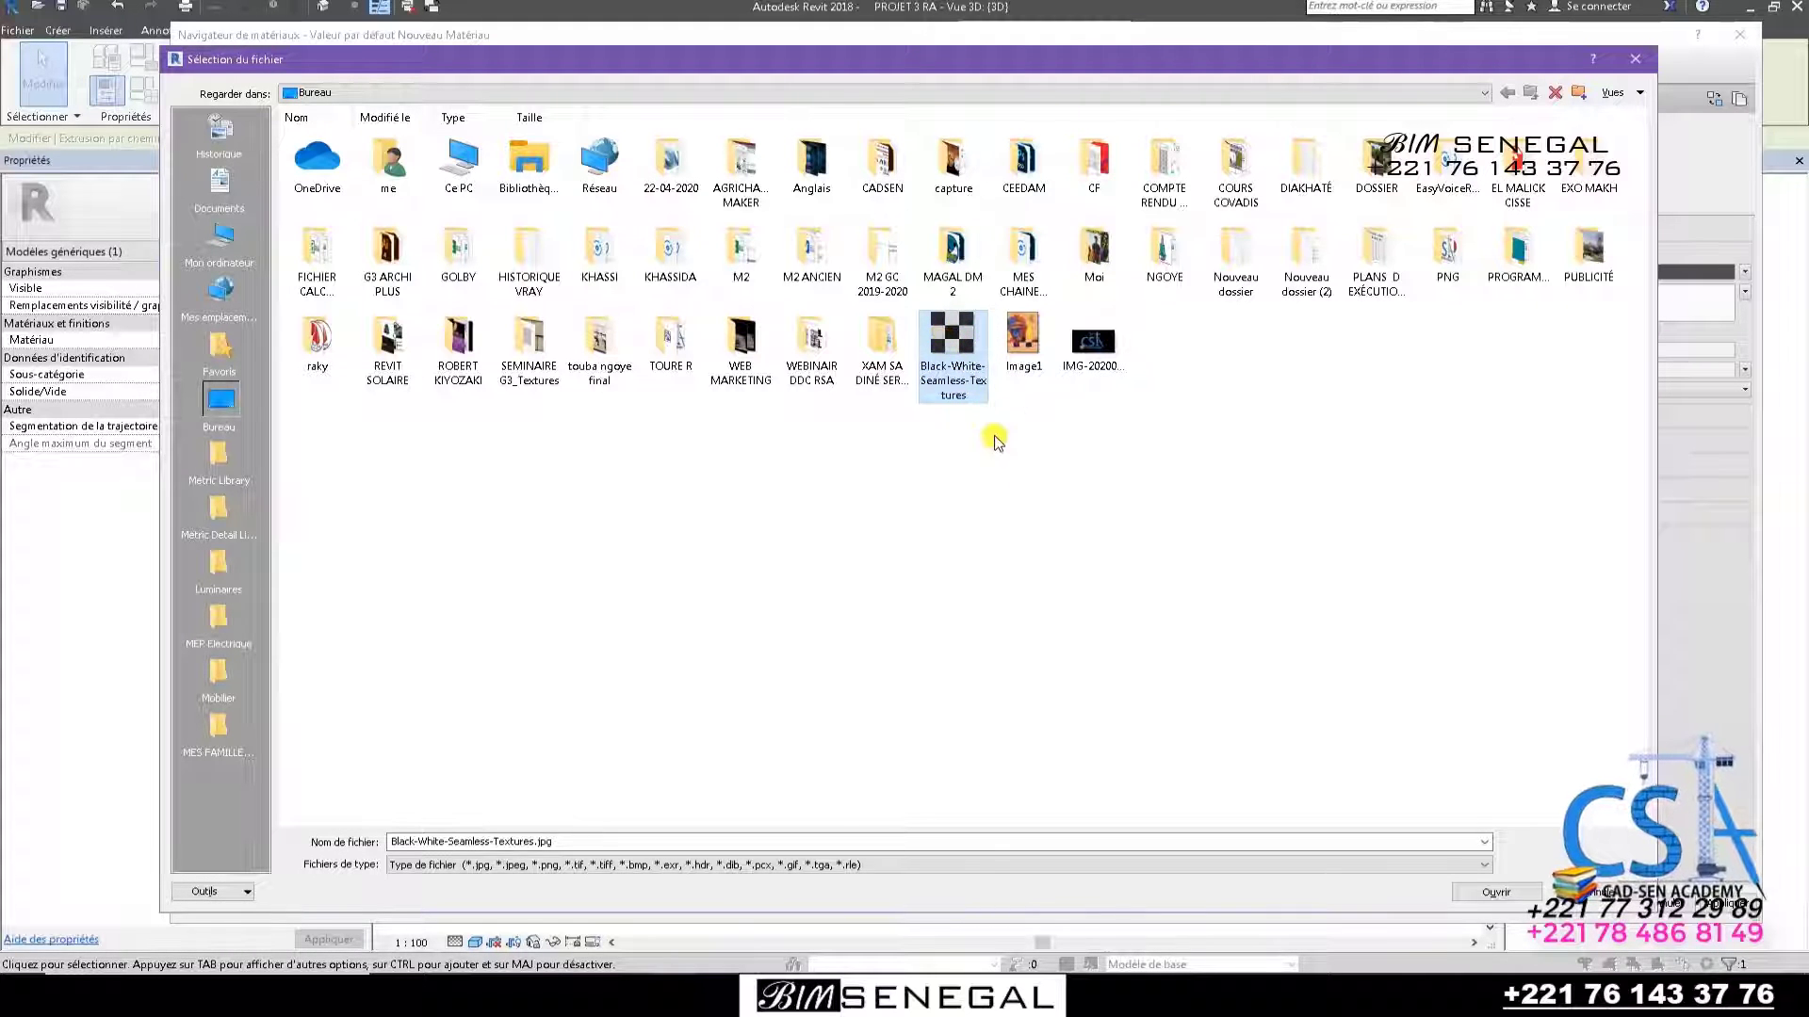
click(1521, 891)
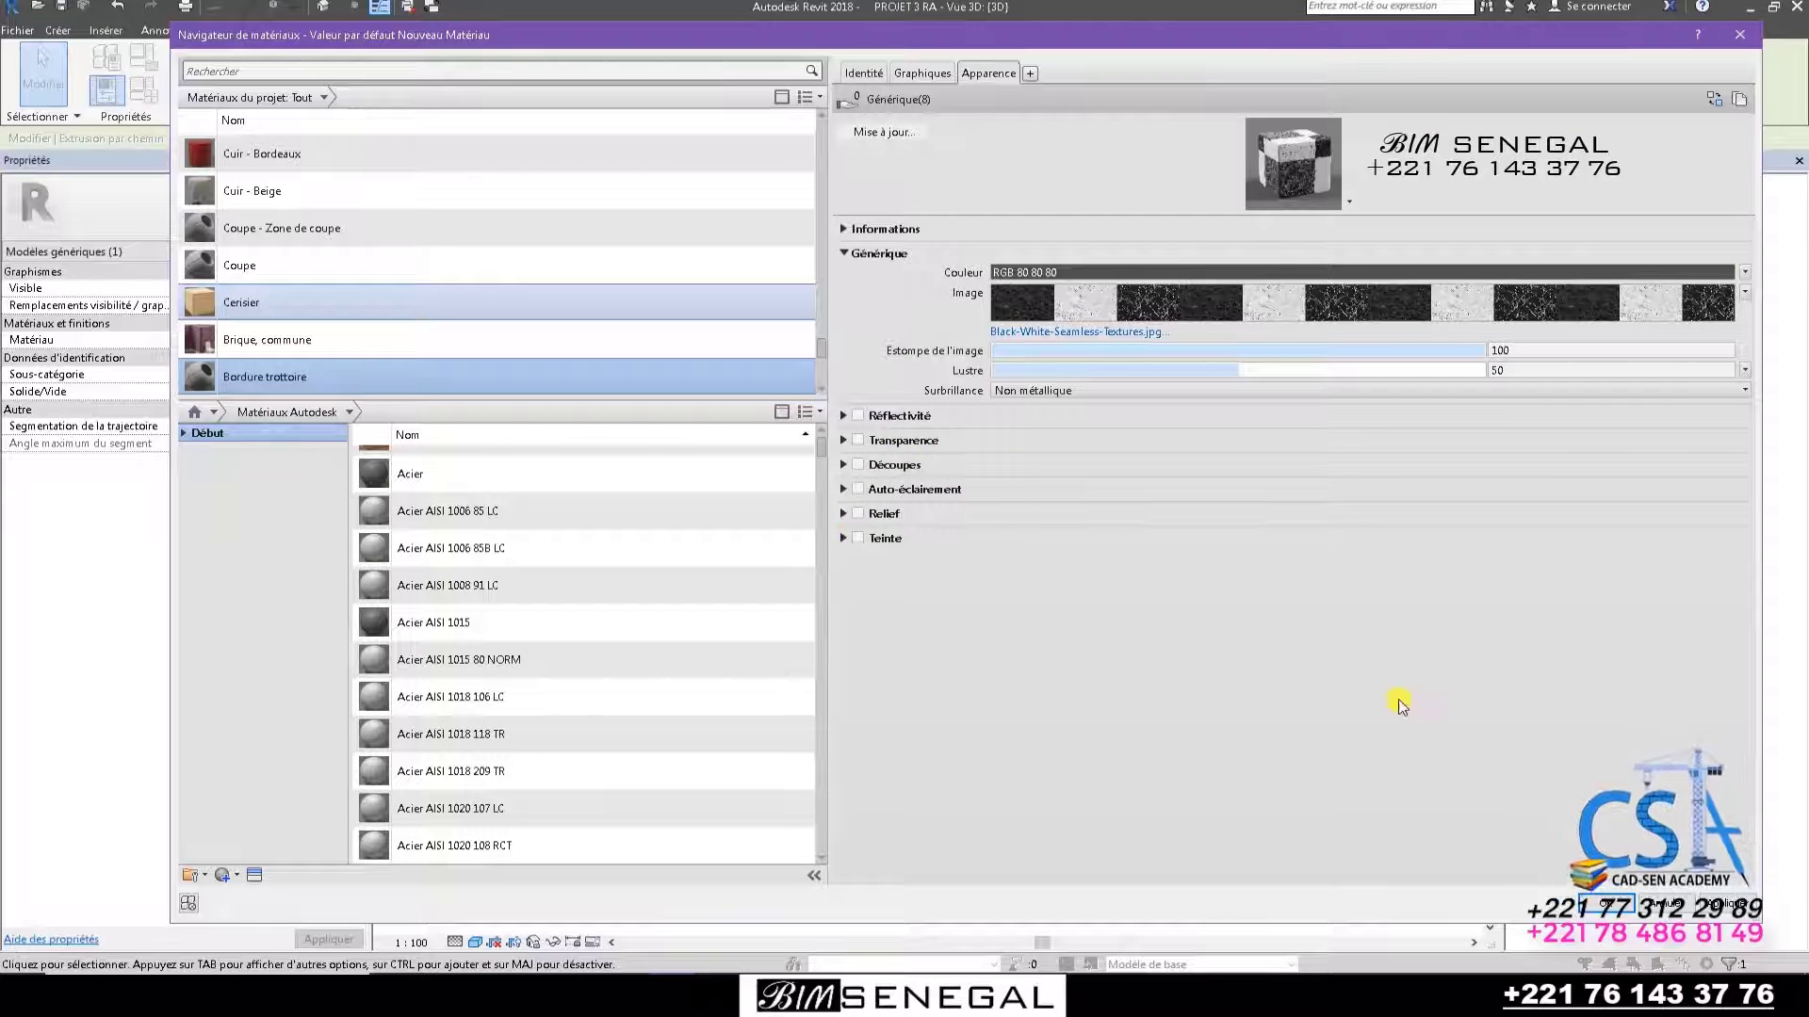
click(1620, 906)
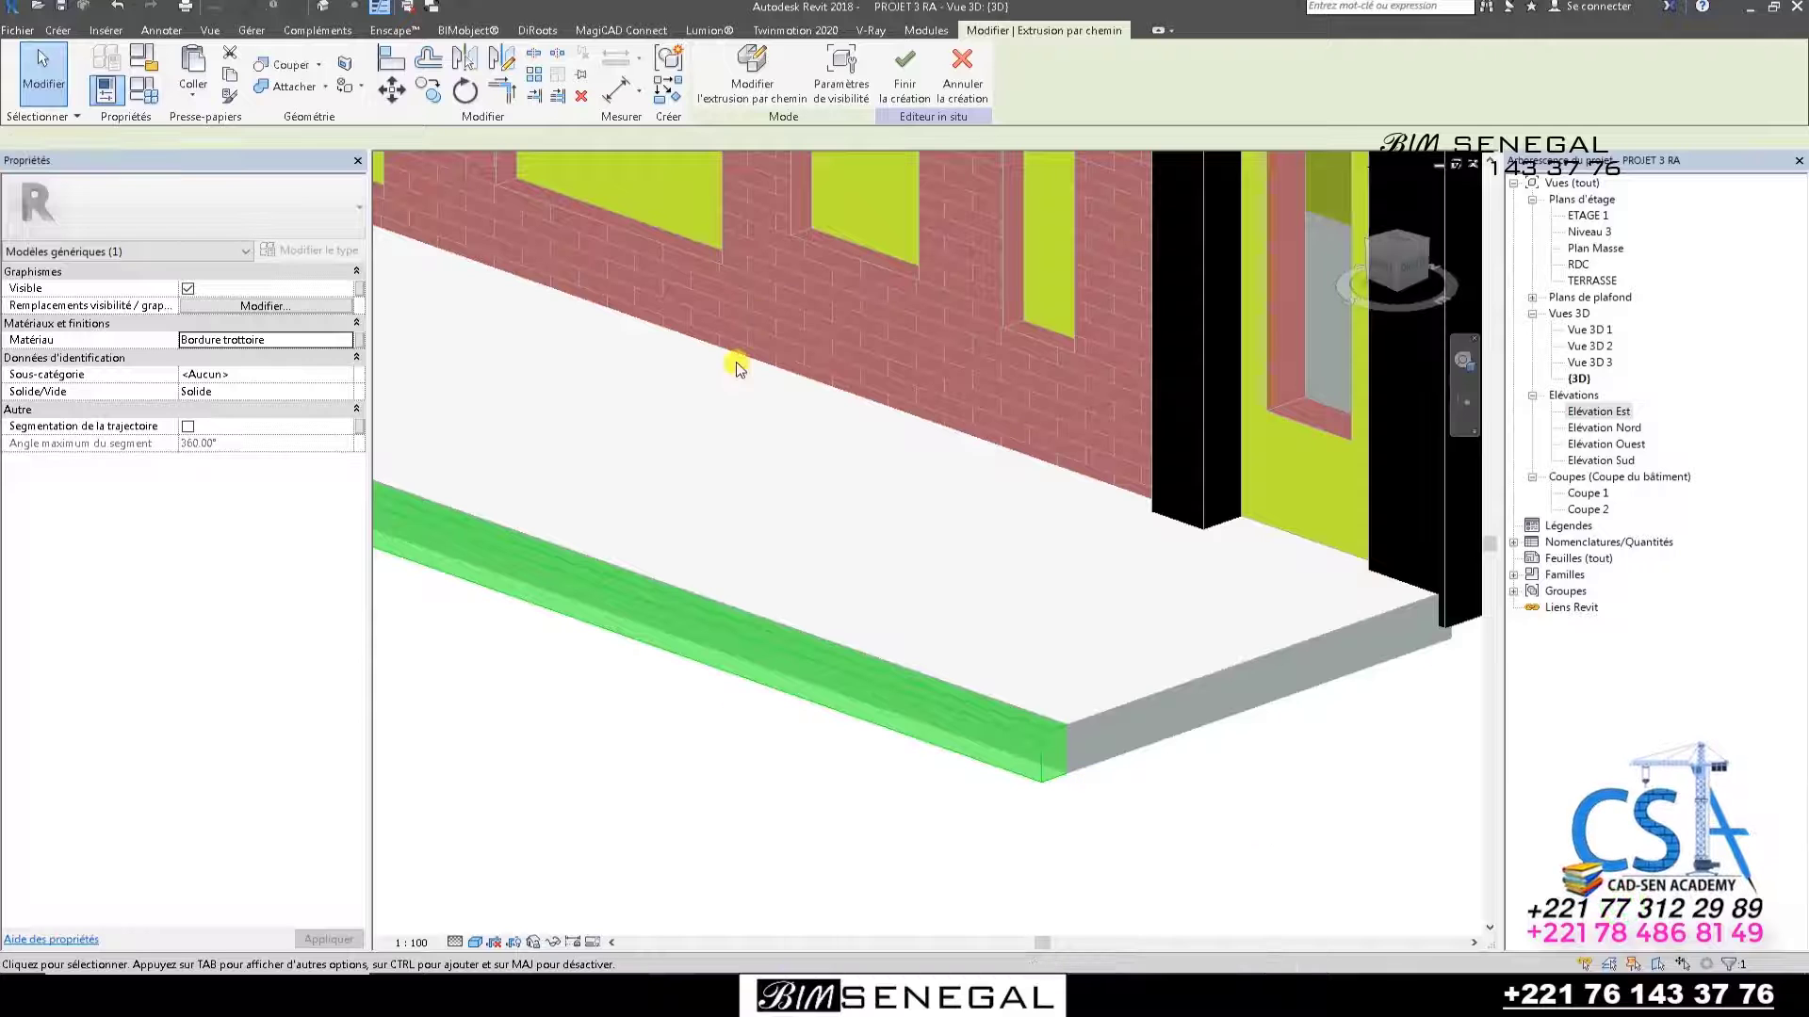
Finish the in-place curb model and display the 3D view in the realistic visual style.
click(907, 73)
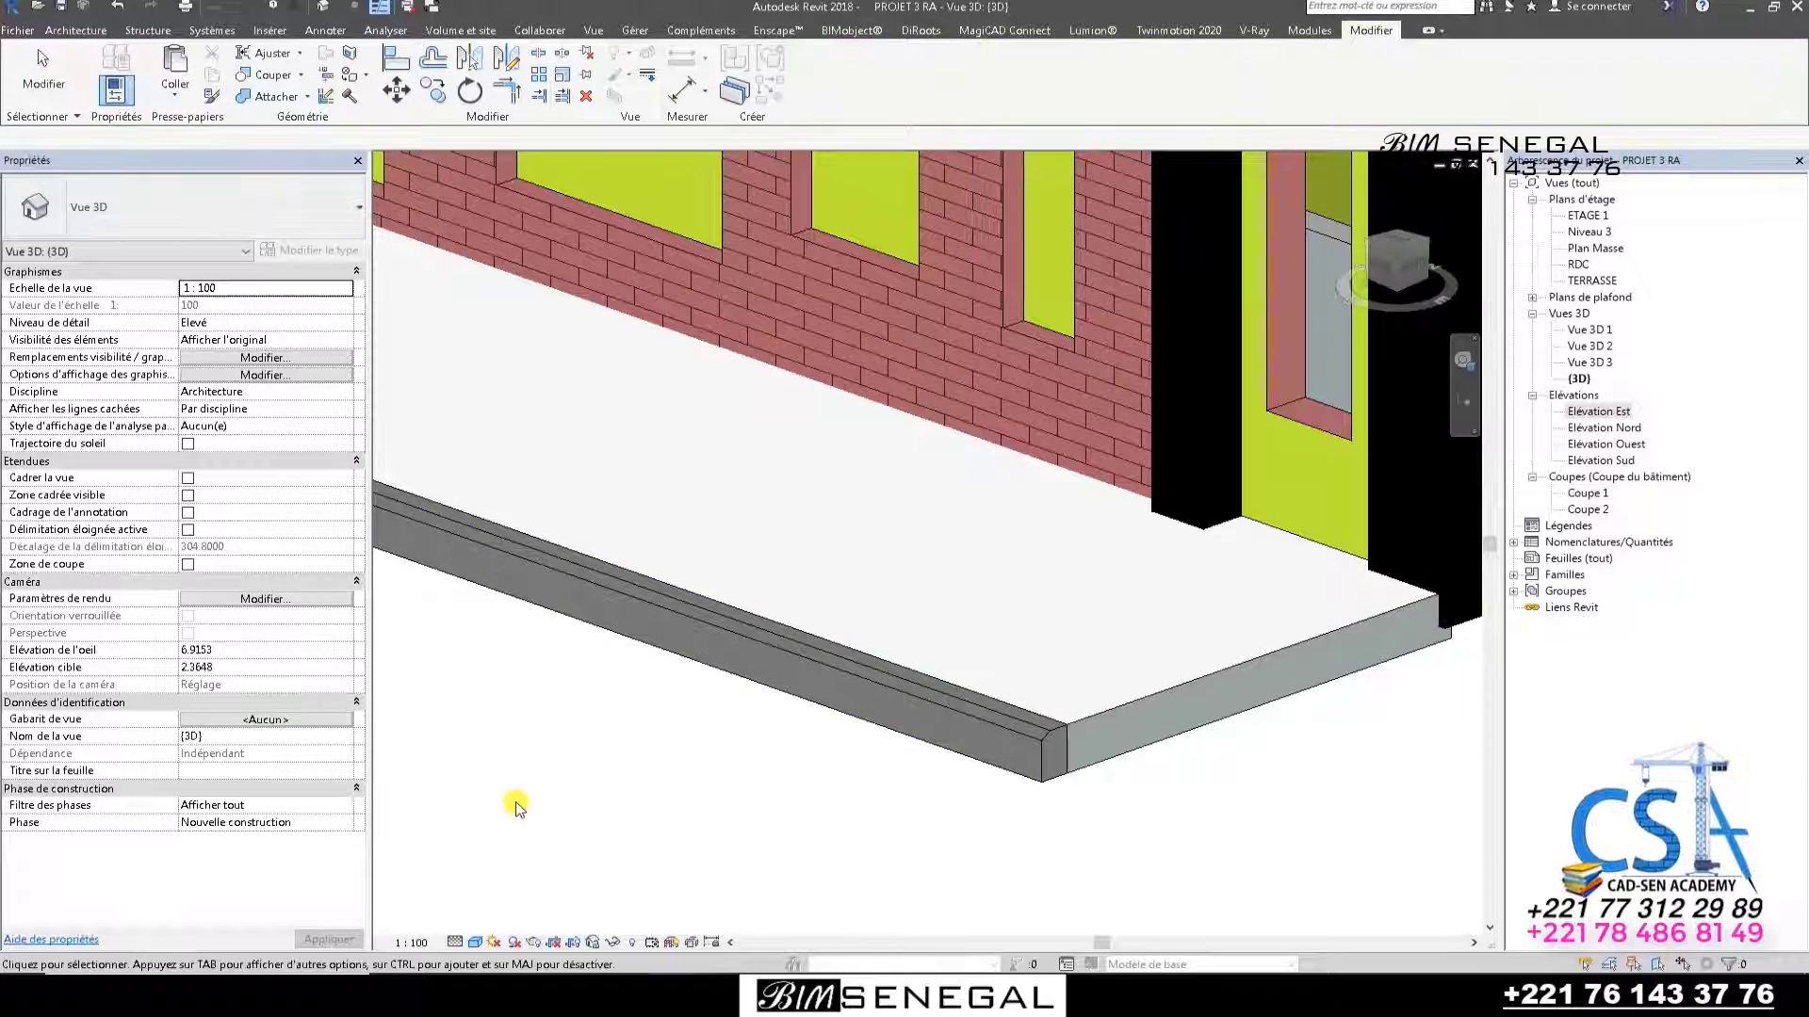
click(478, 944)
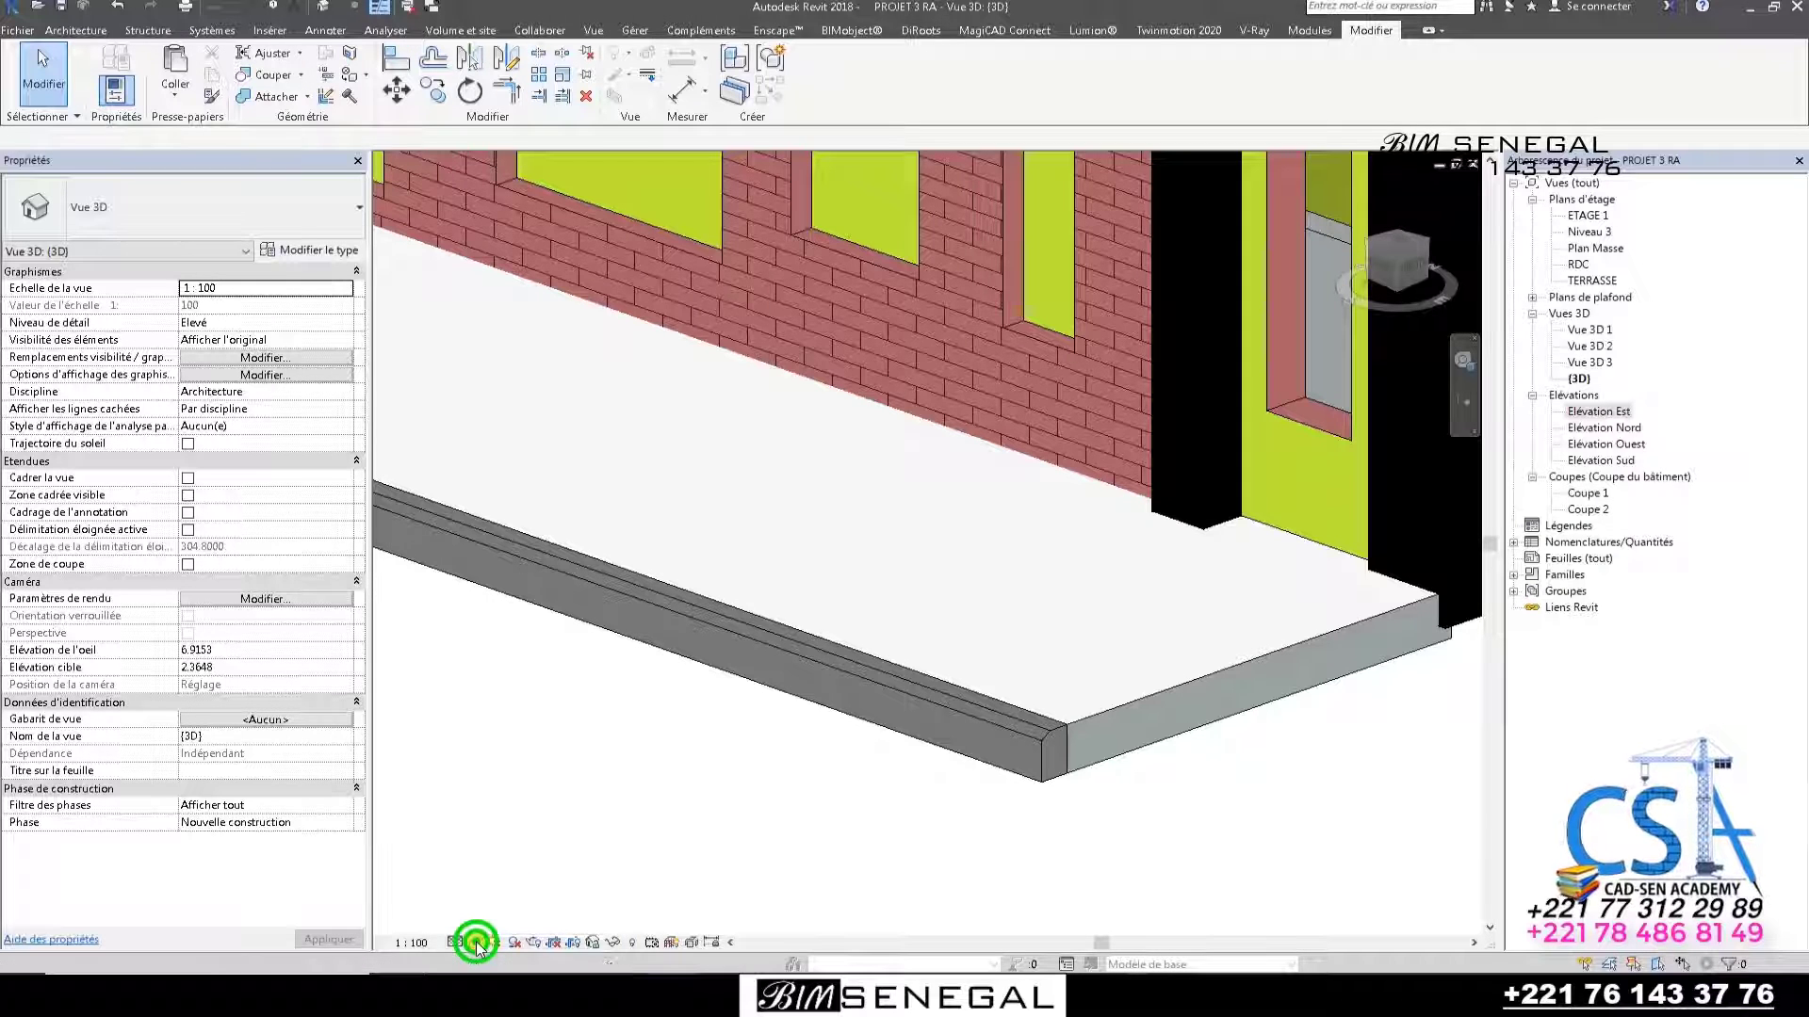
click(507, 906)
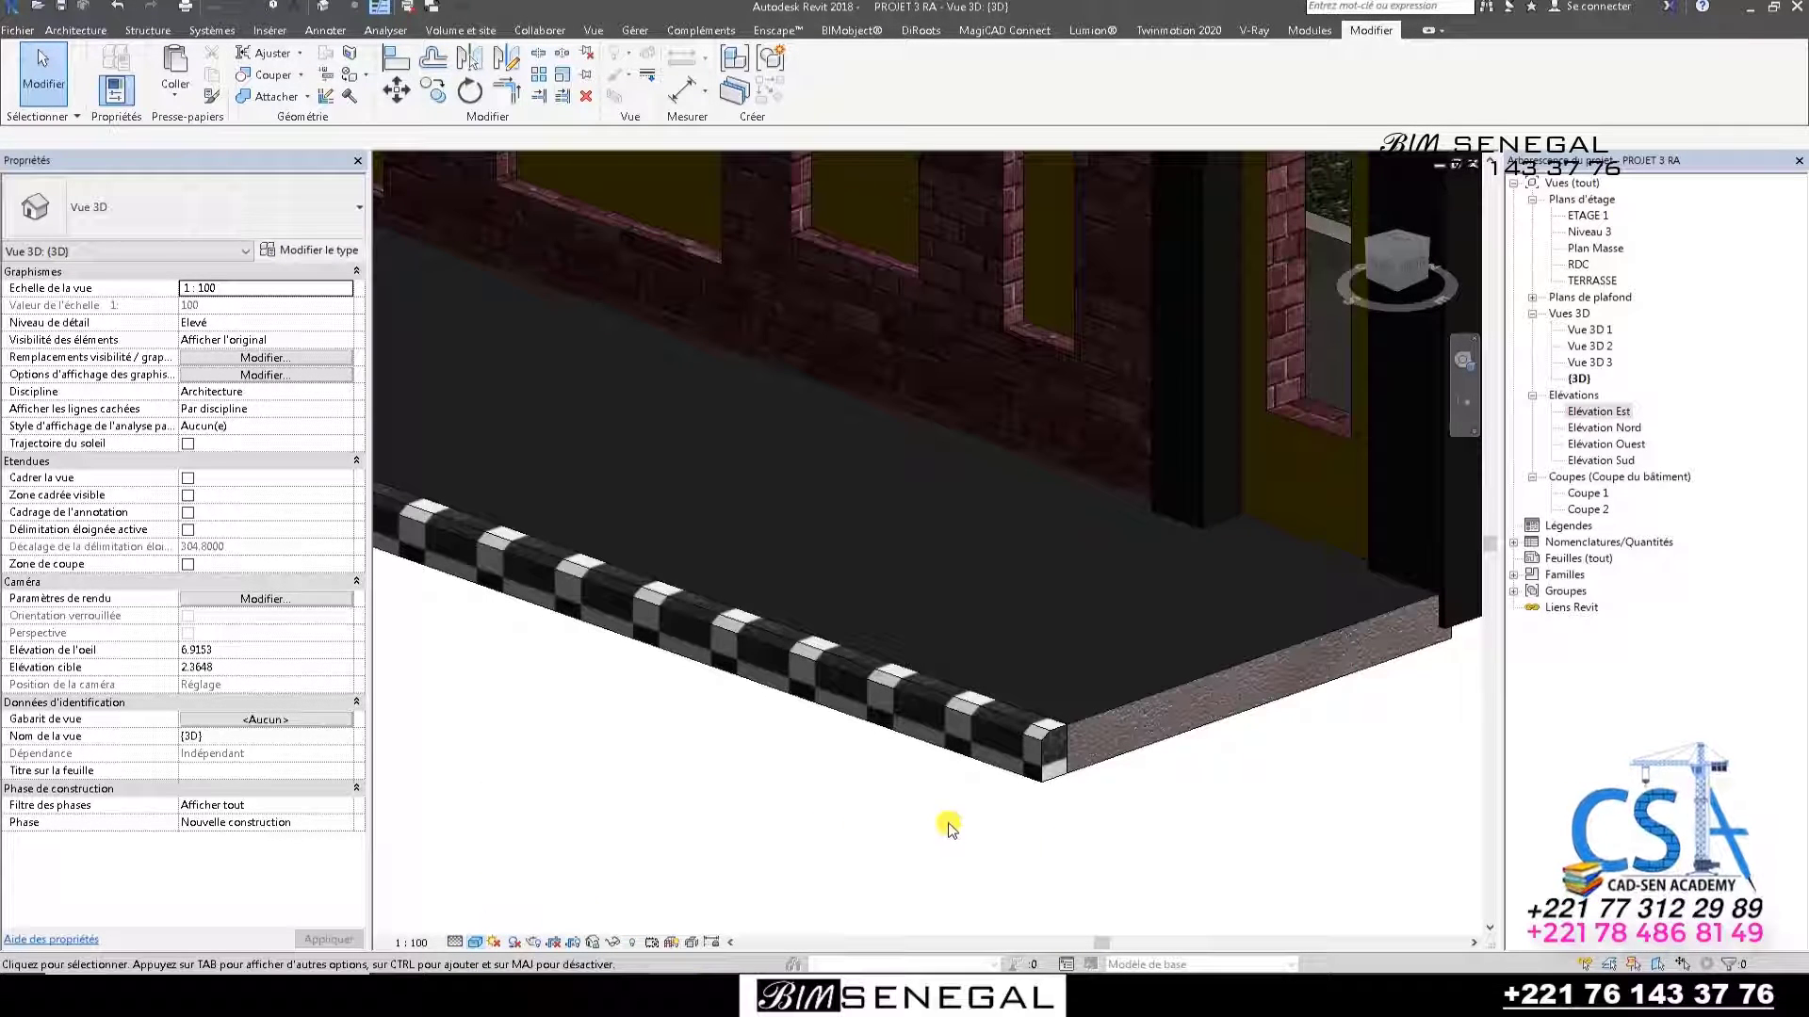
Examine the textured curb along the full front edge of the sidewalk and in relation to the house.
click(1138, 853)
scroll(1167, 820, down, 5)
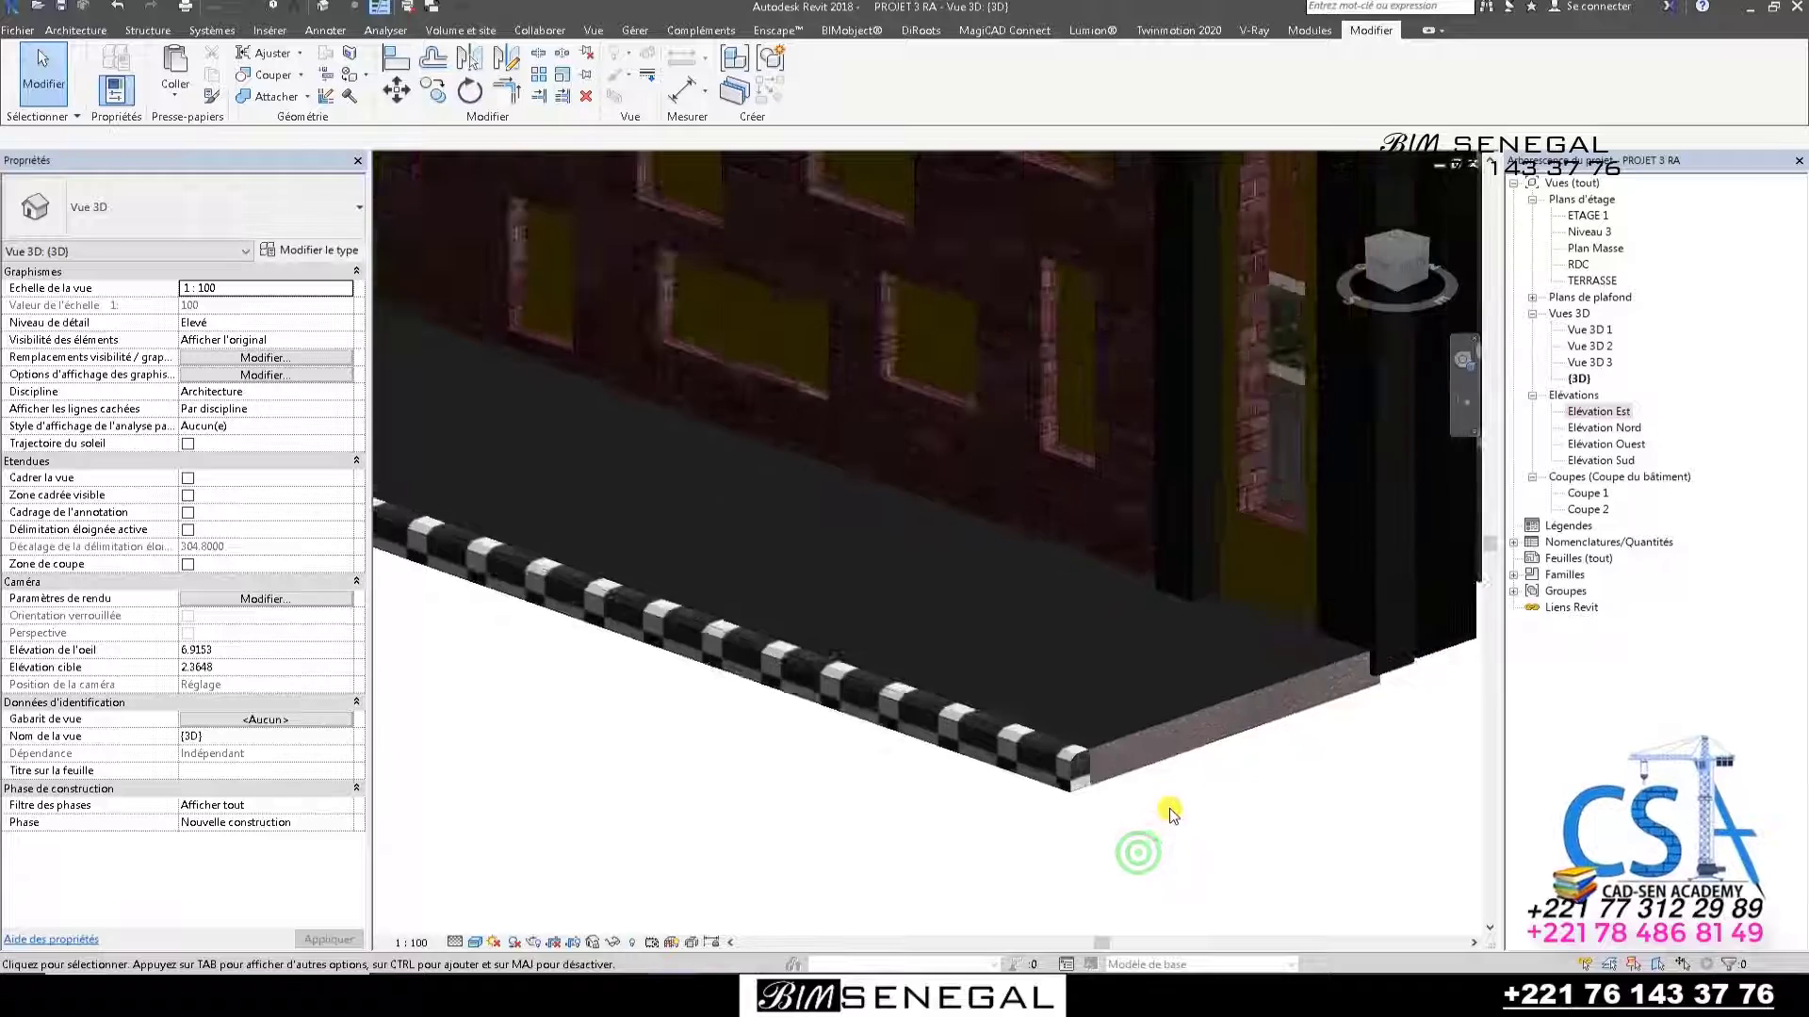
scroll(476, 535, up, 5)
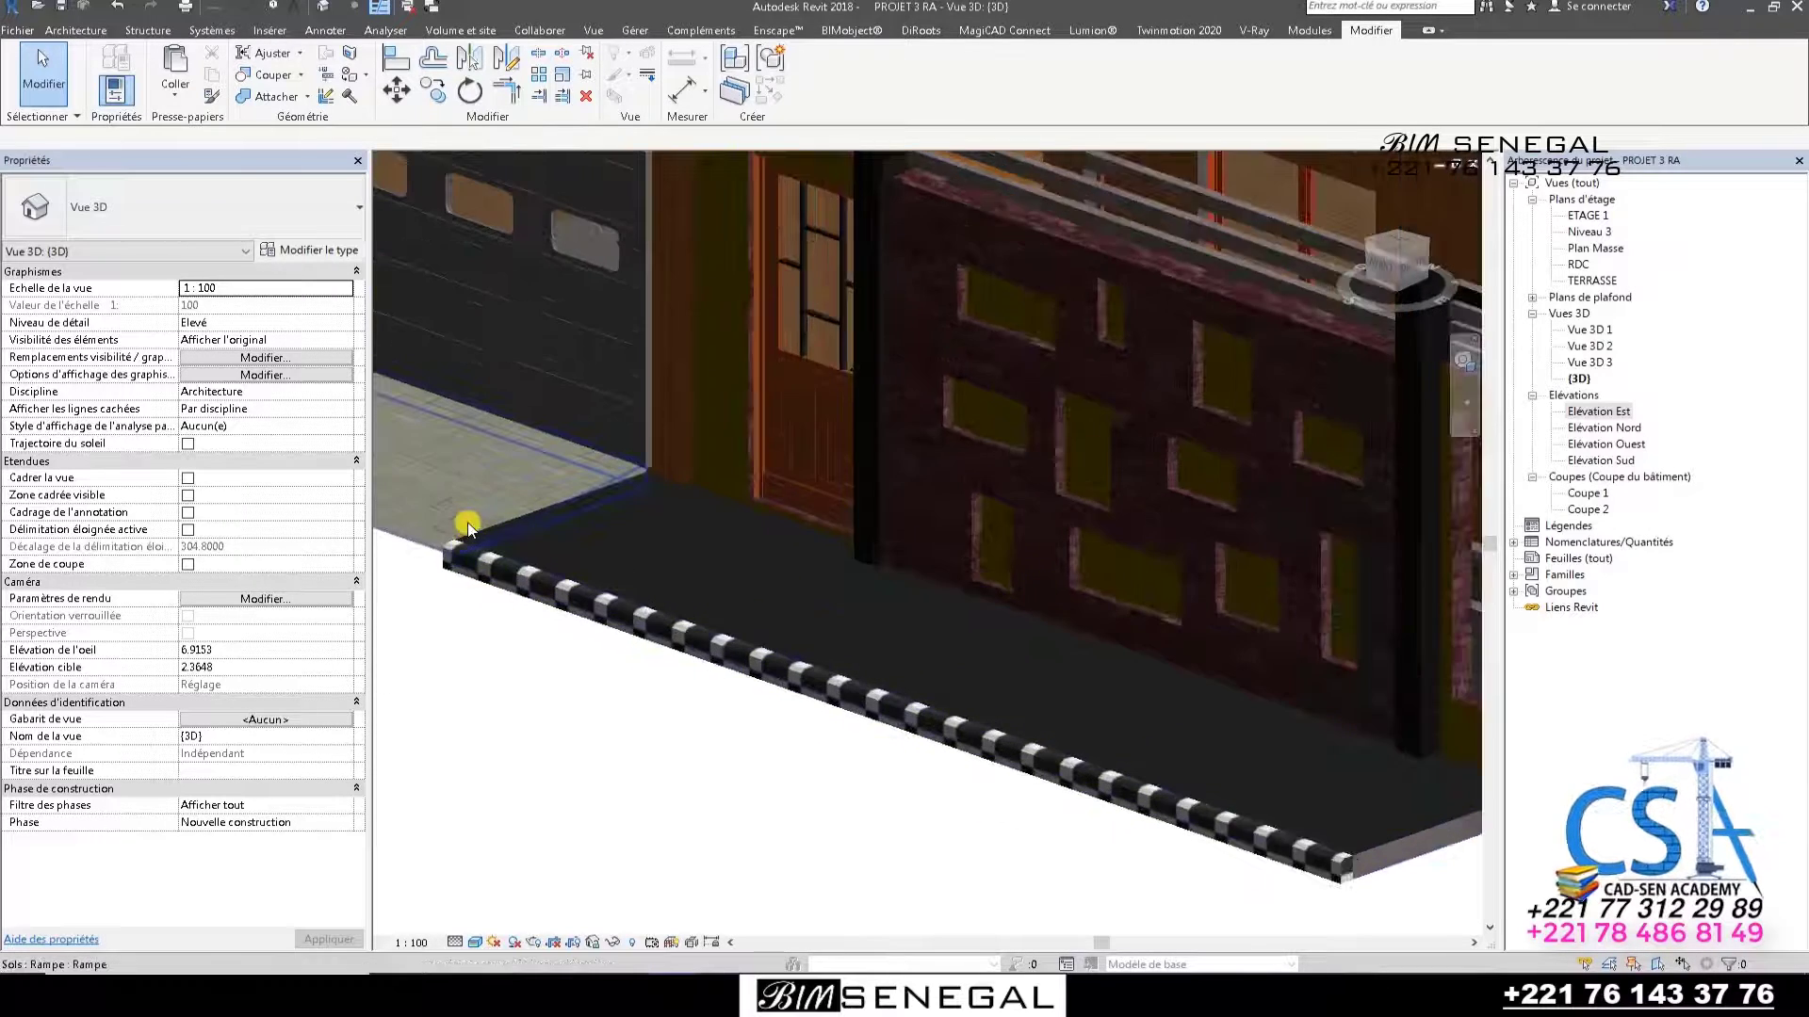
scroll(641, 667, down, 6)
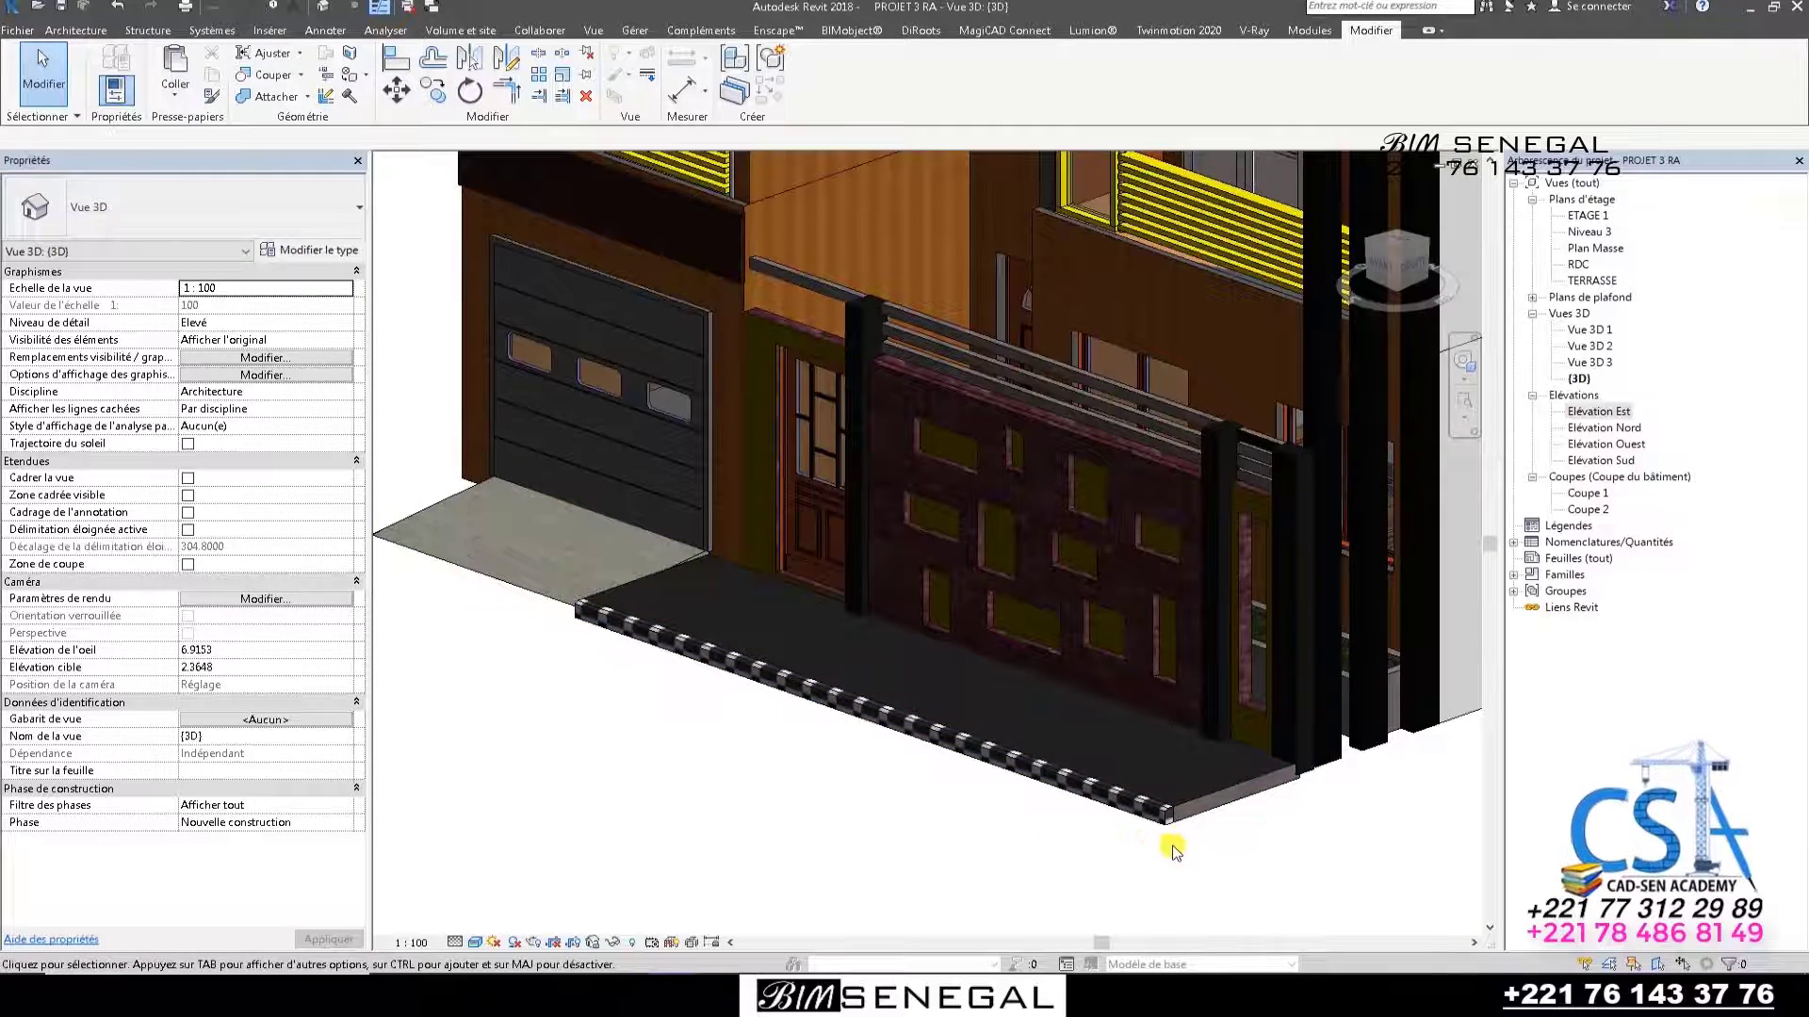
scroll(603, 692, down, 3)
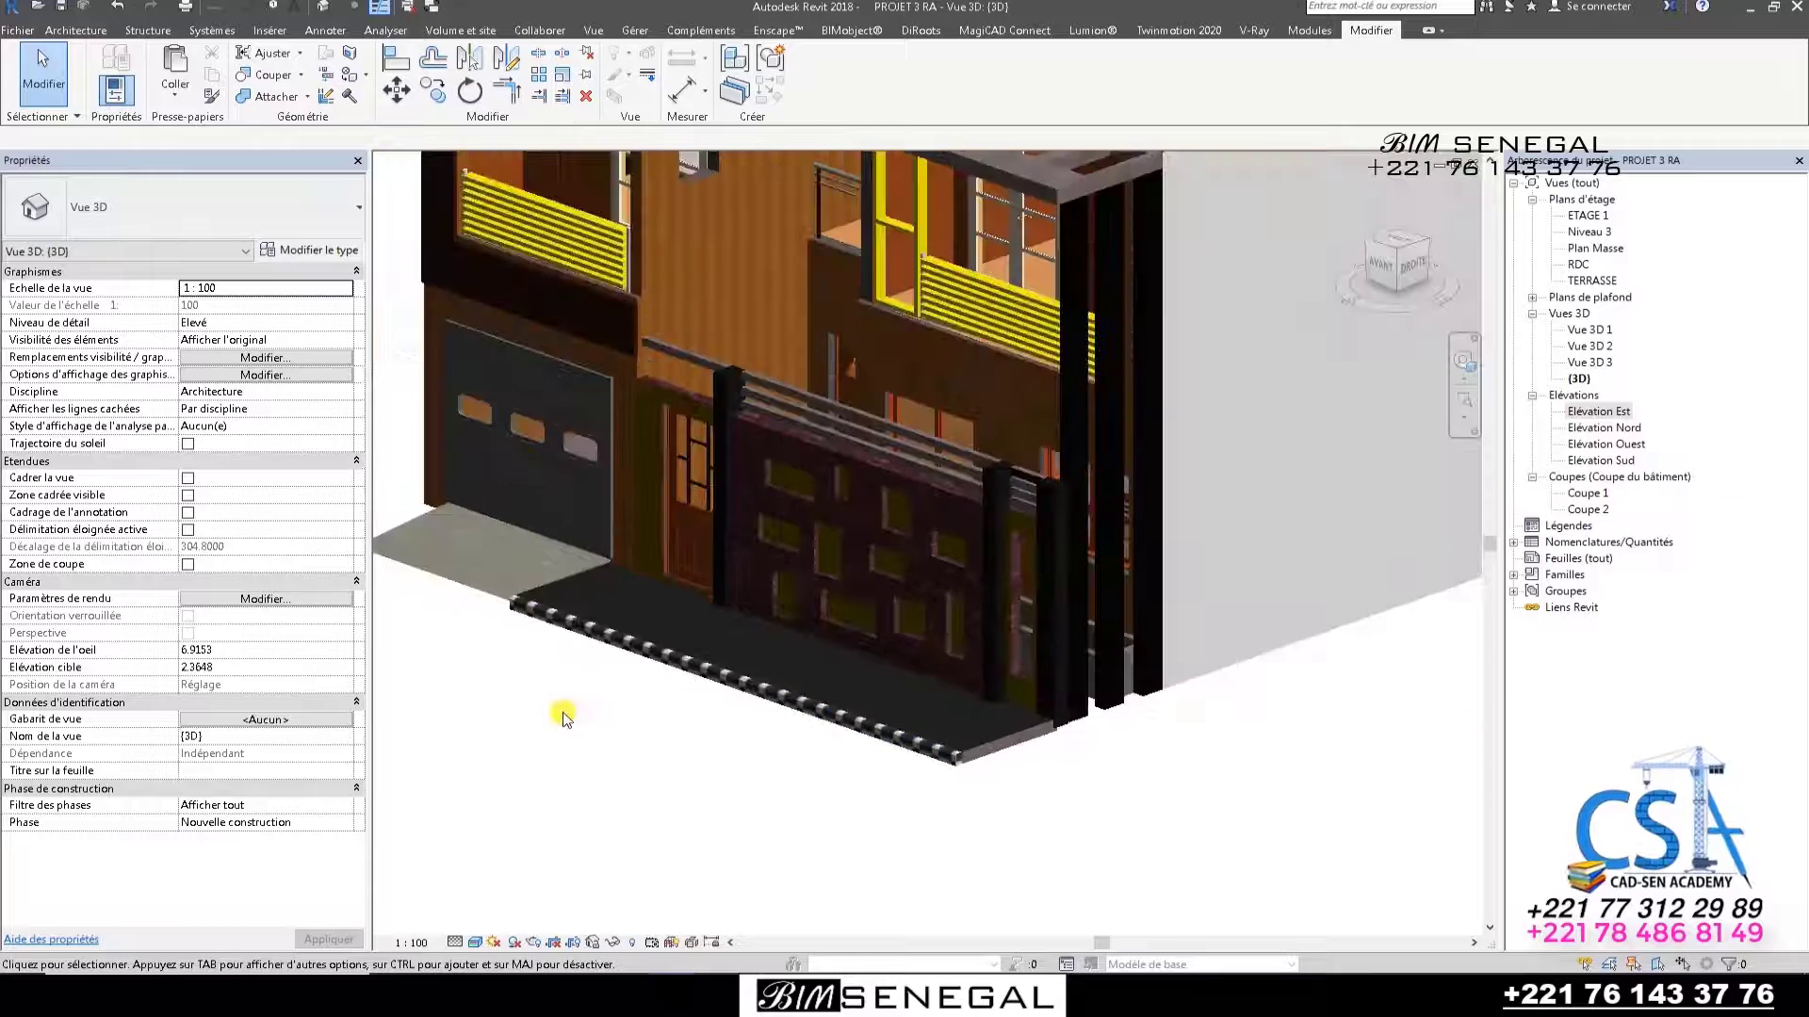
scroll(626, 650, down, 3)
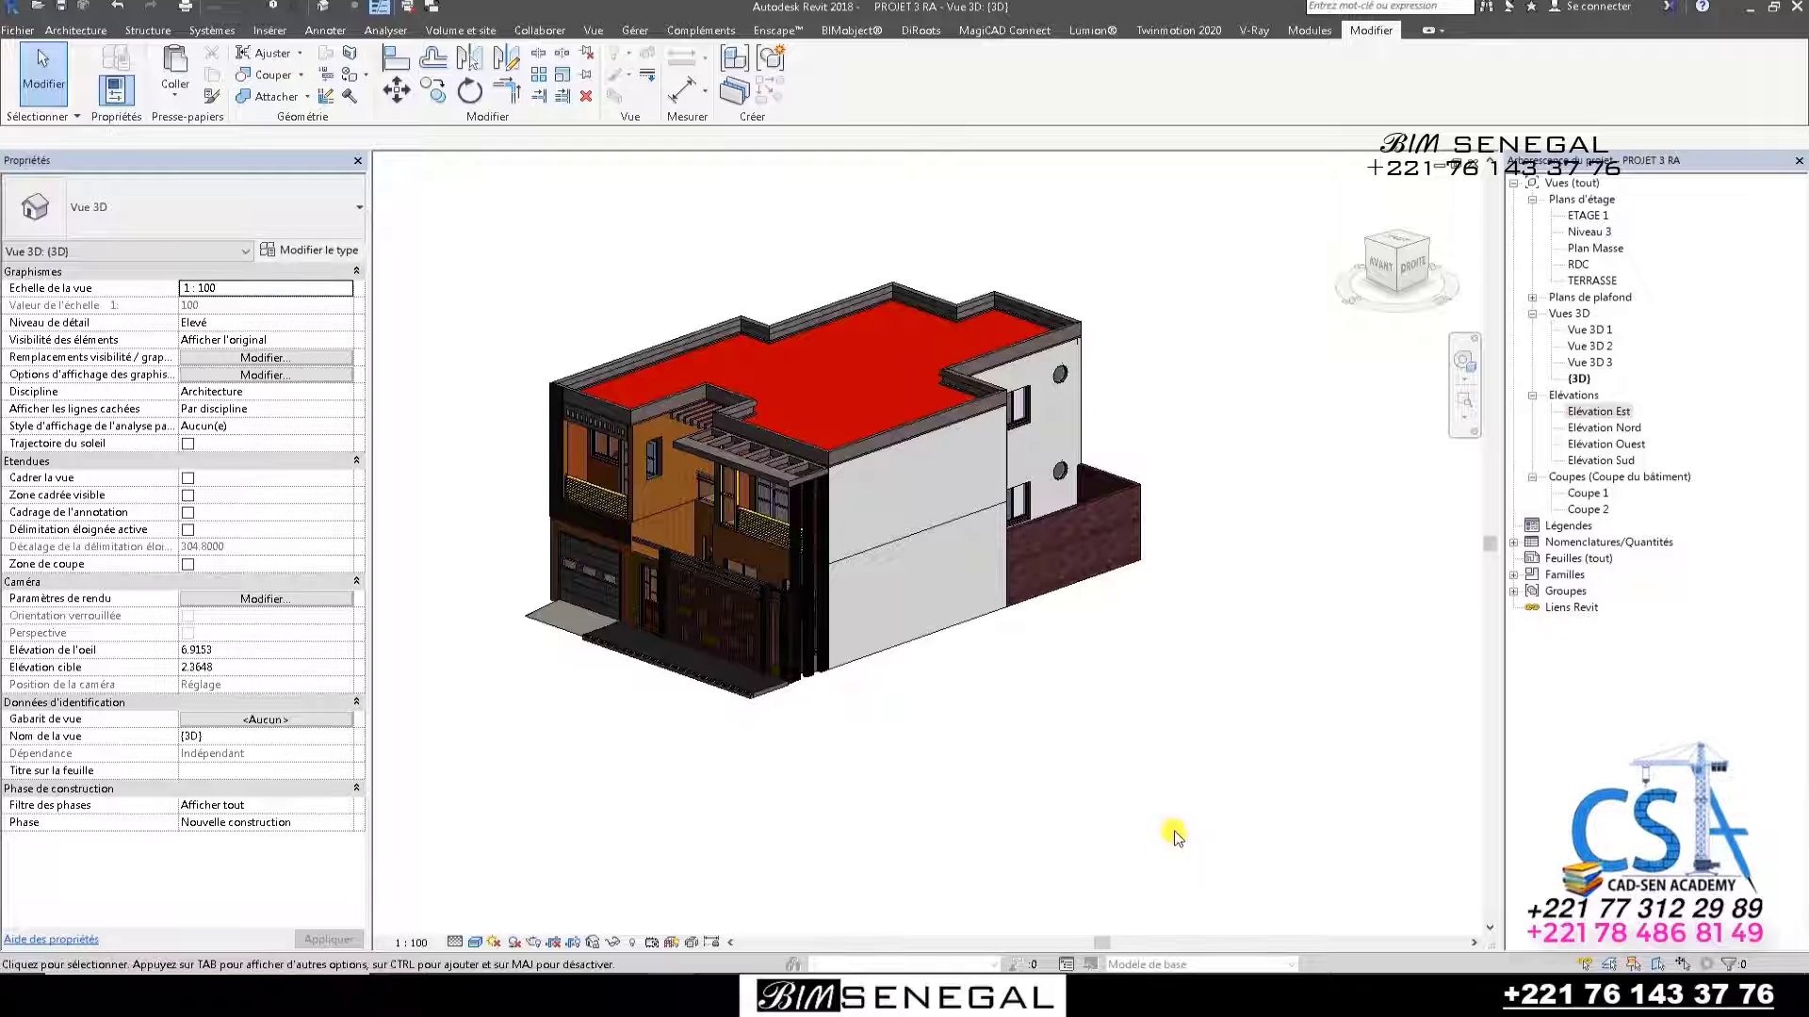
View the whole house from both front corners, then inspect the sidewalk and curb from the top-front orientation.
click(1394, 247)
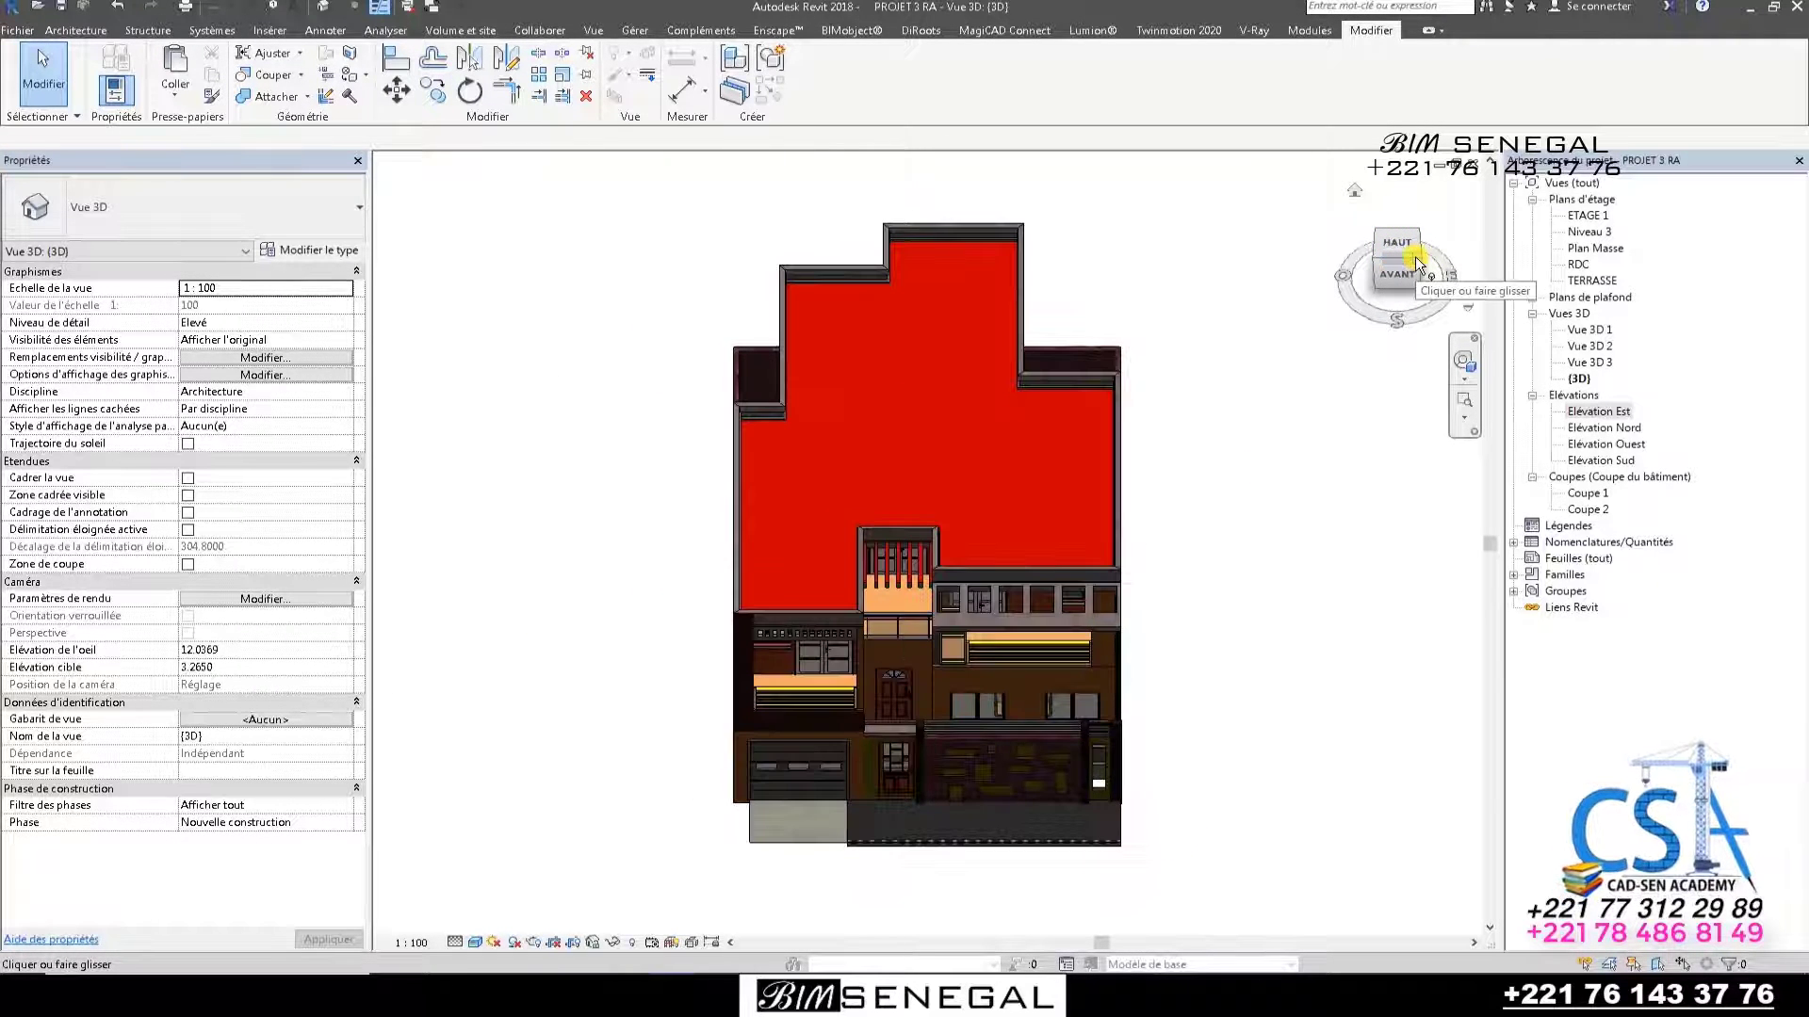
click(1415, 256)
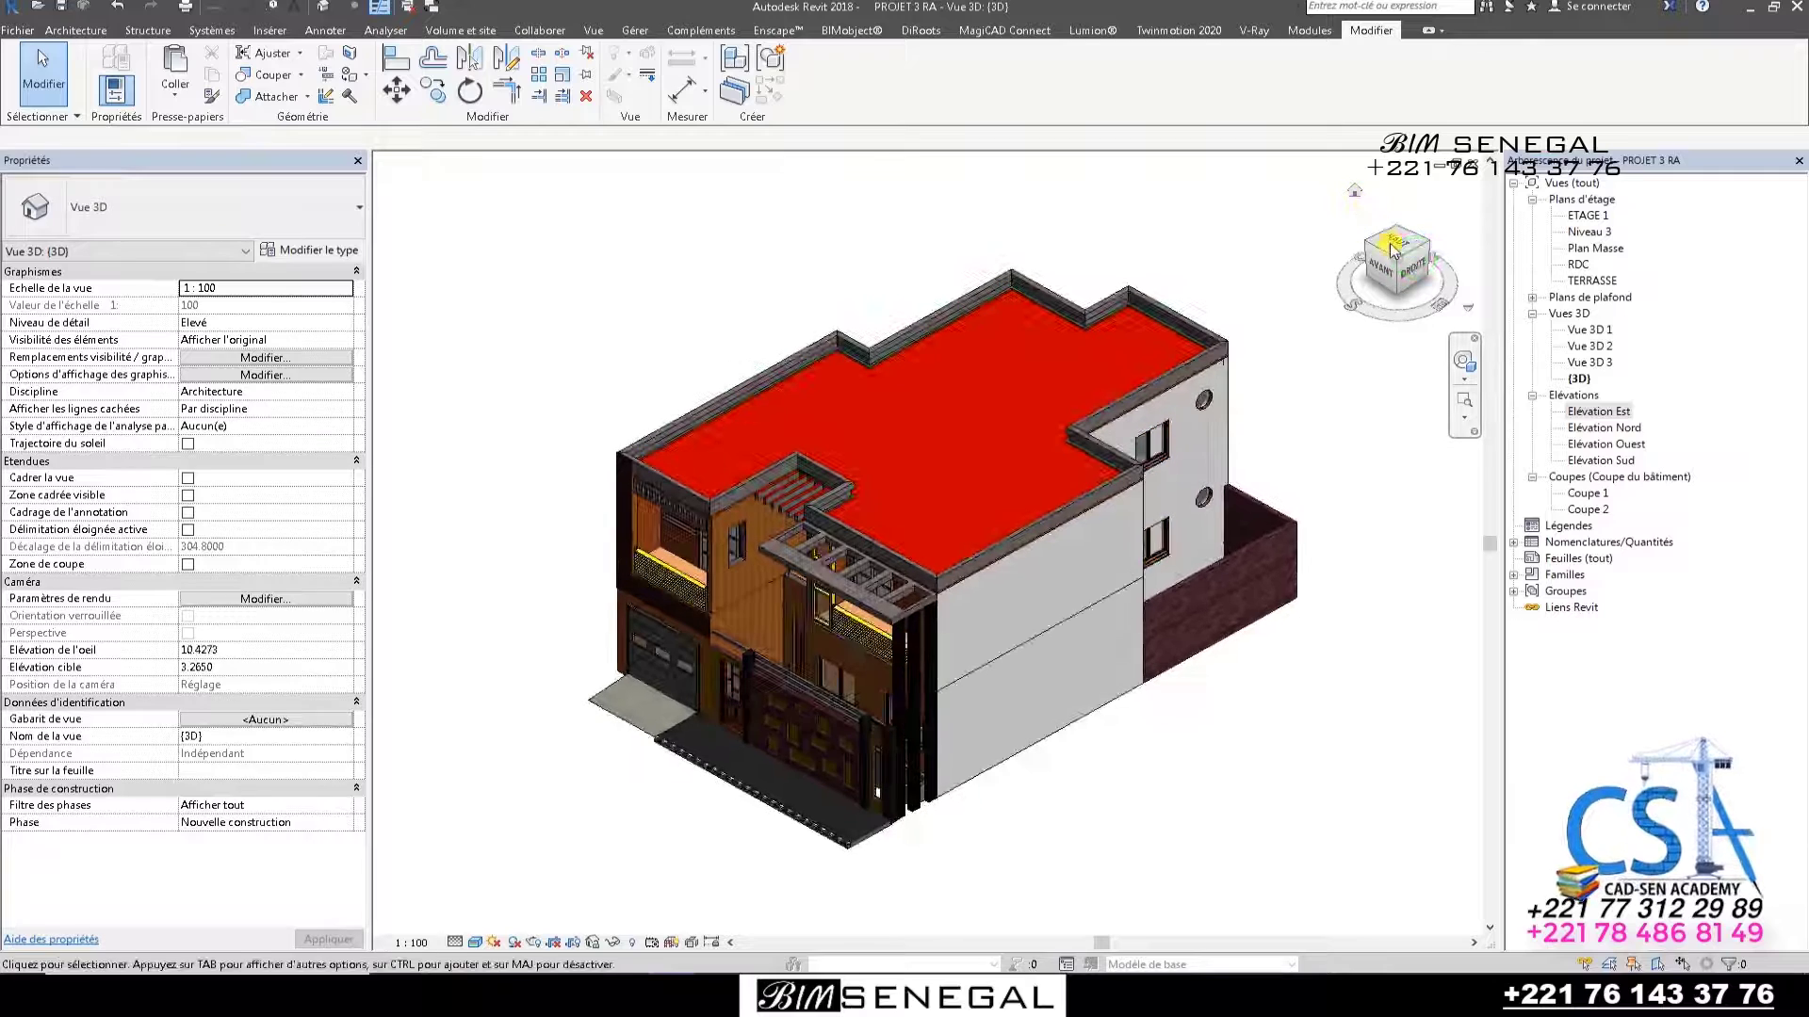
click(1394, 260)
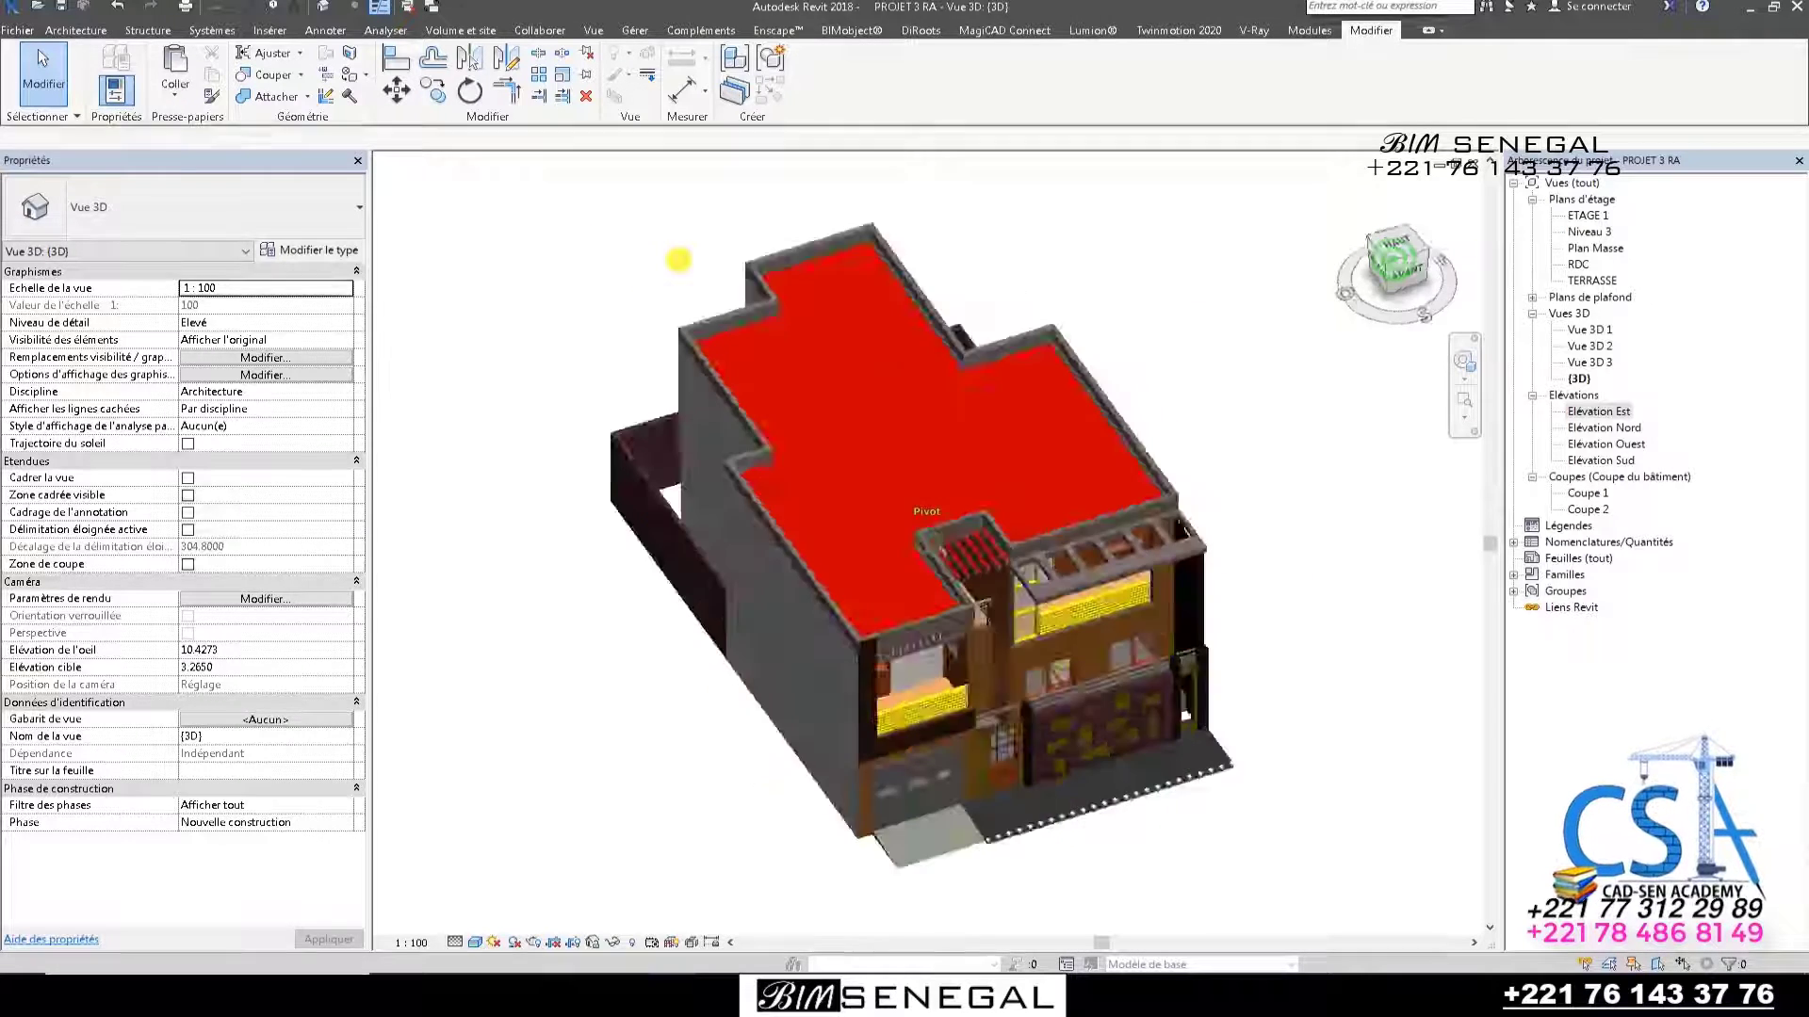
scroll(848, 480, down, 1)
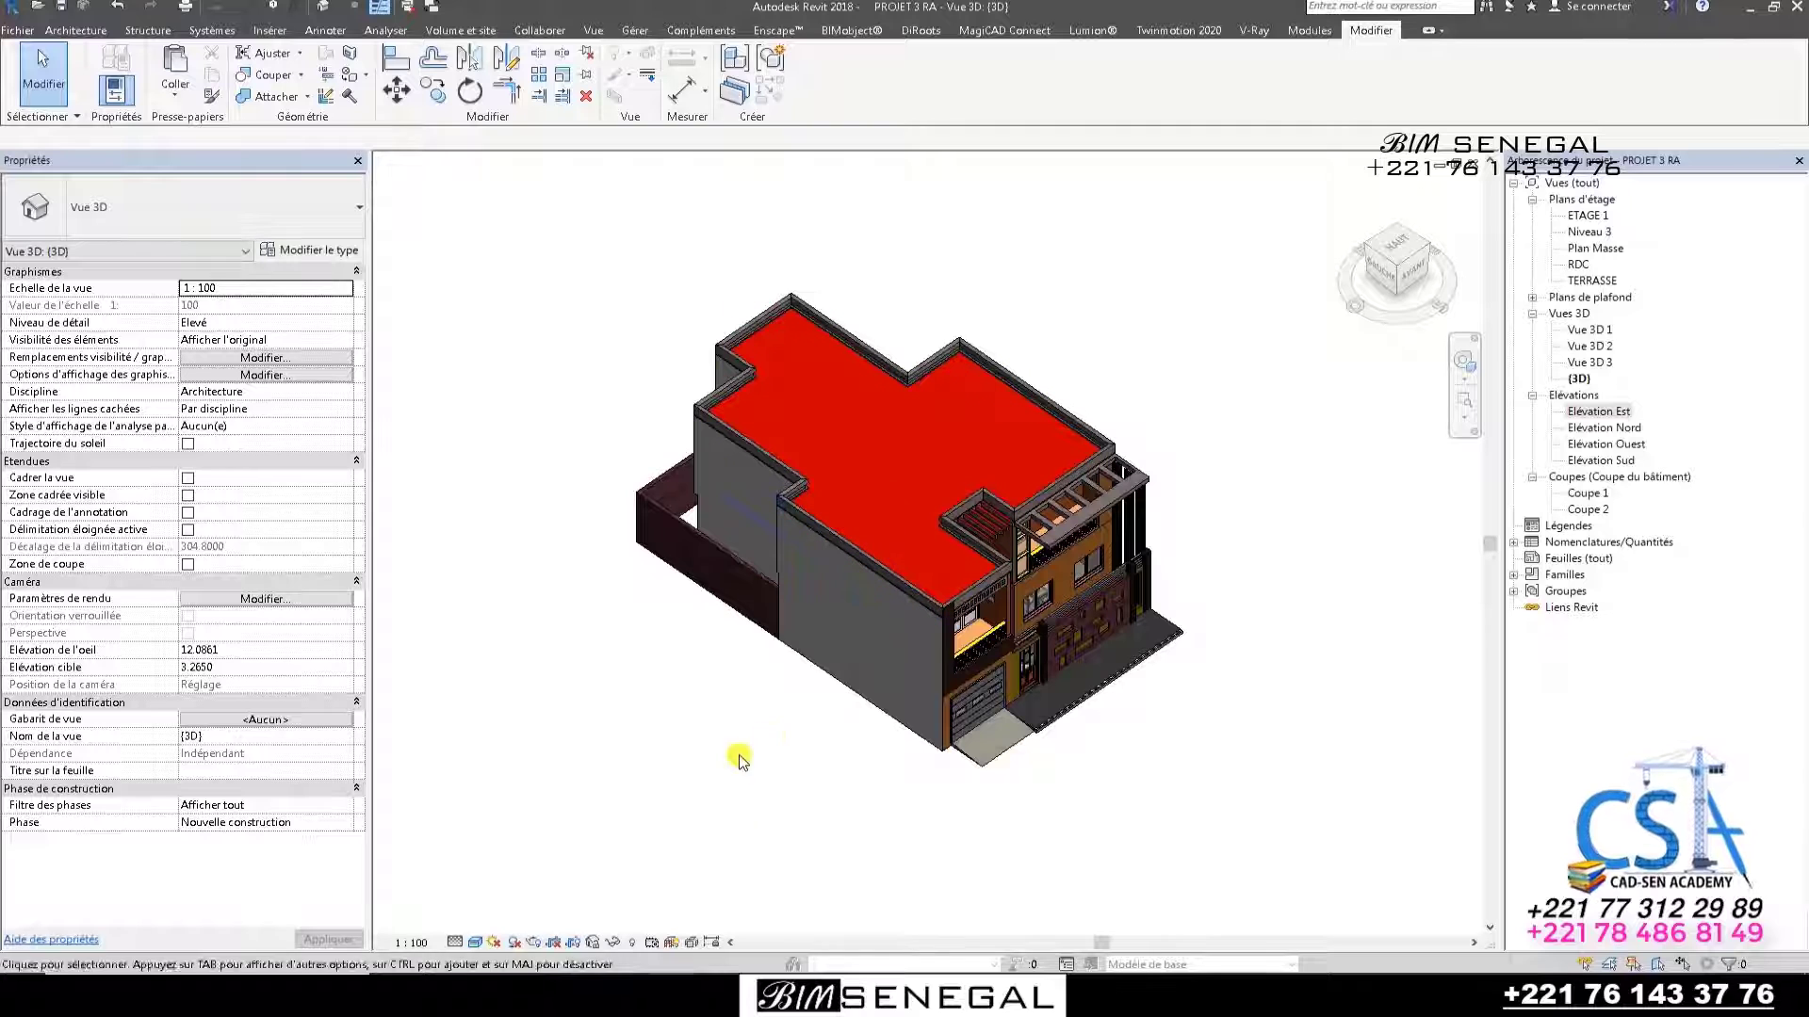
click(1396, 279)
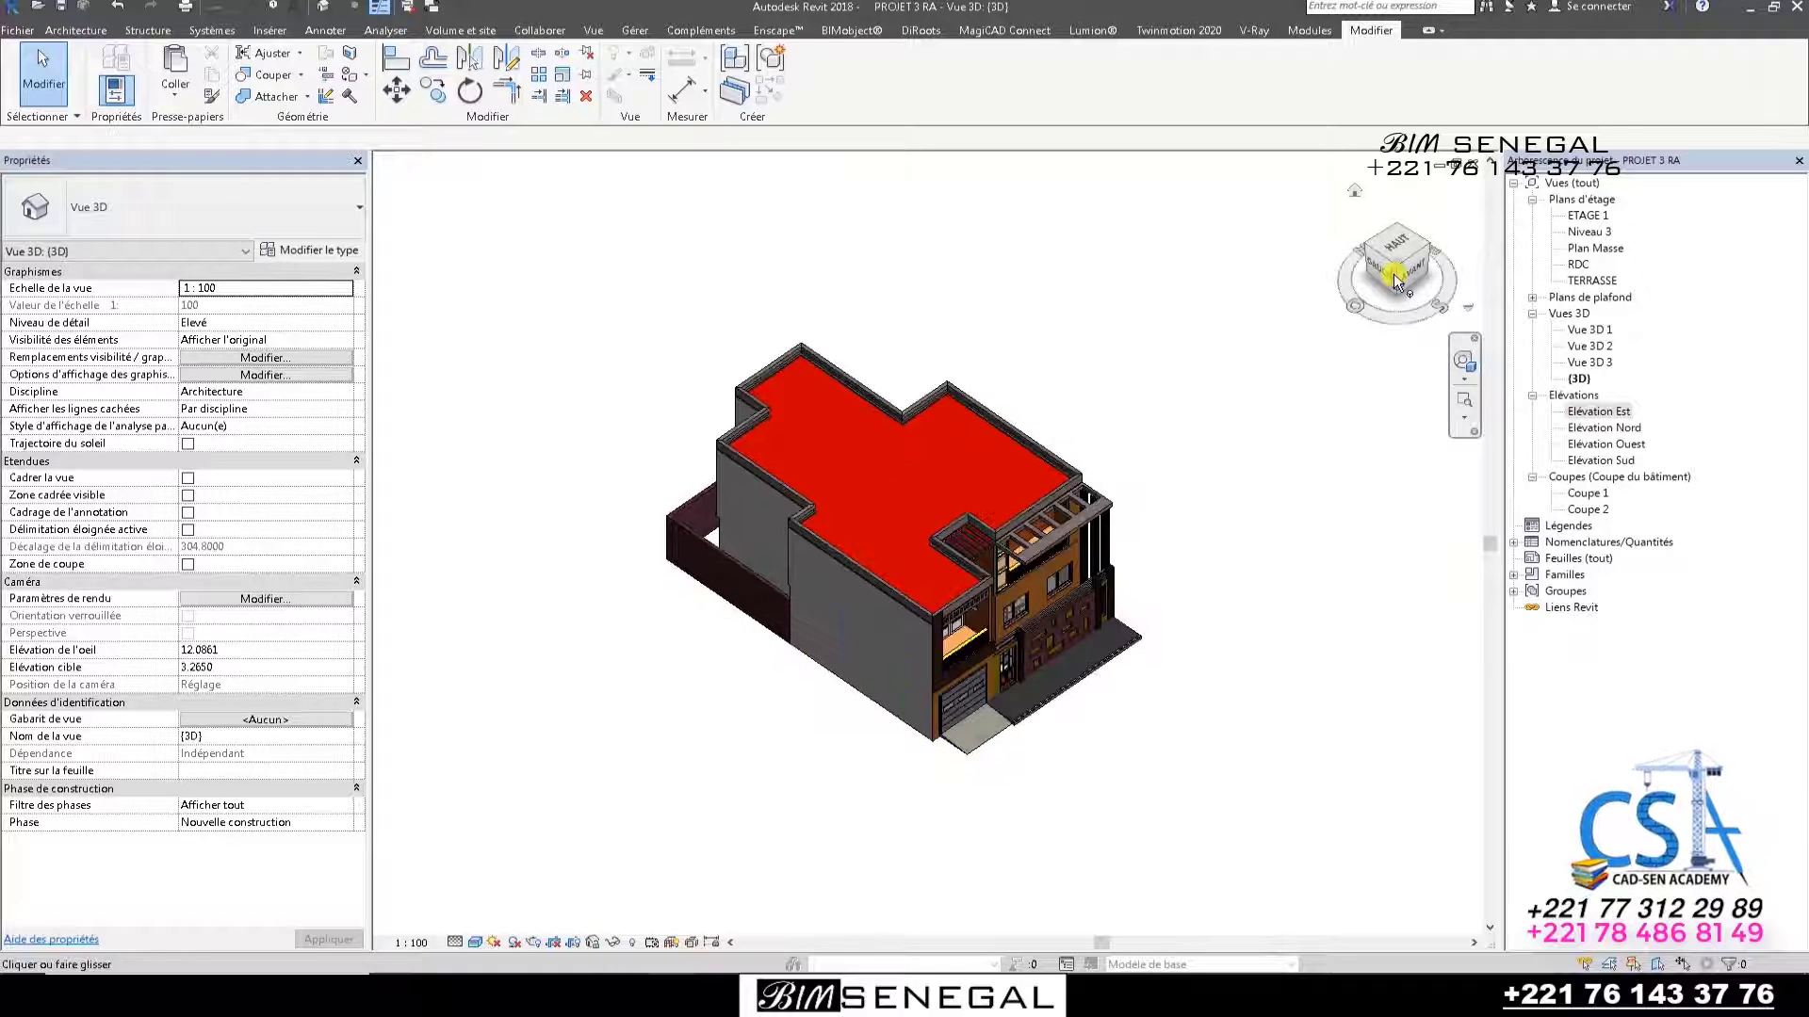
mouse_move(1395, 266)
mouse_down()
mouse_move(1167, 210)
mouse_move(1103, 164)
mouse_move(1199, 291)
mouse_up()
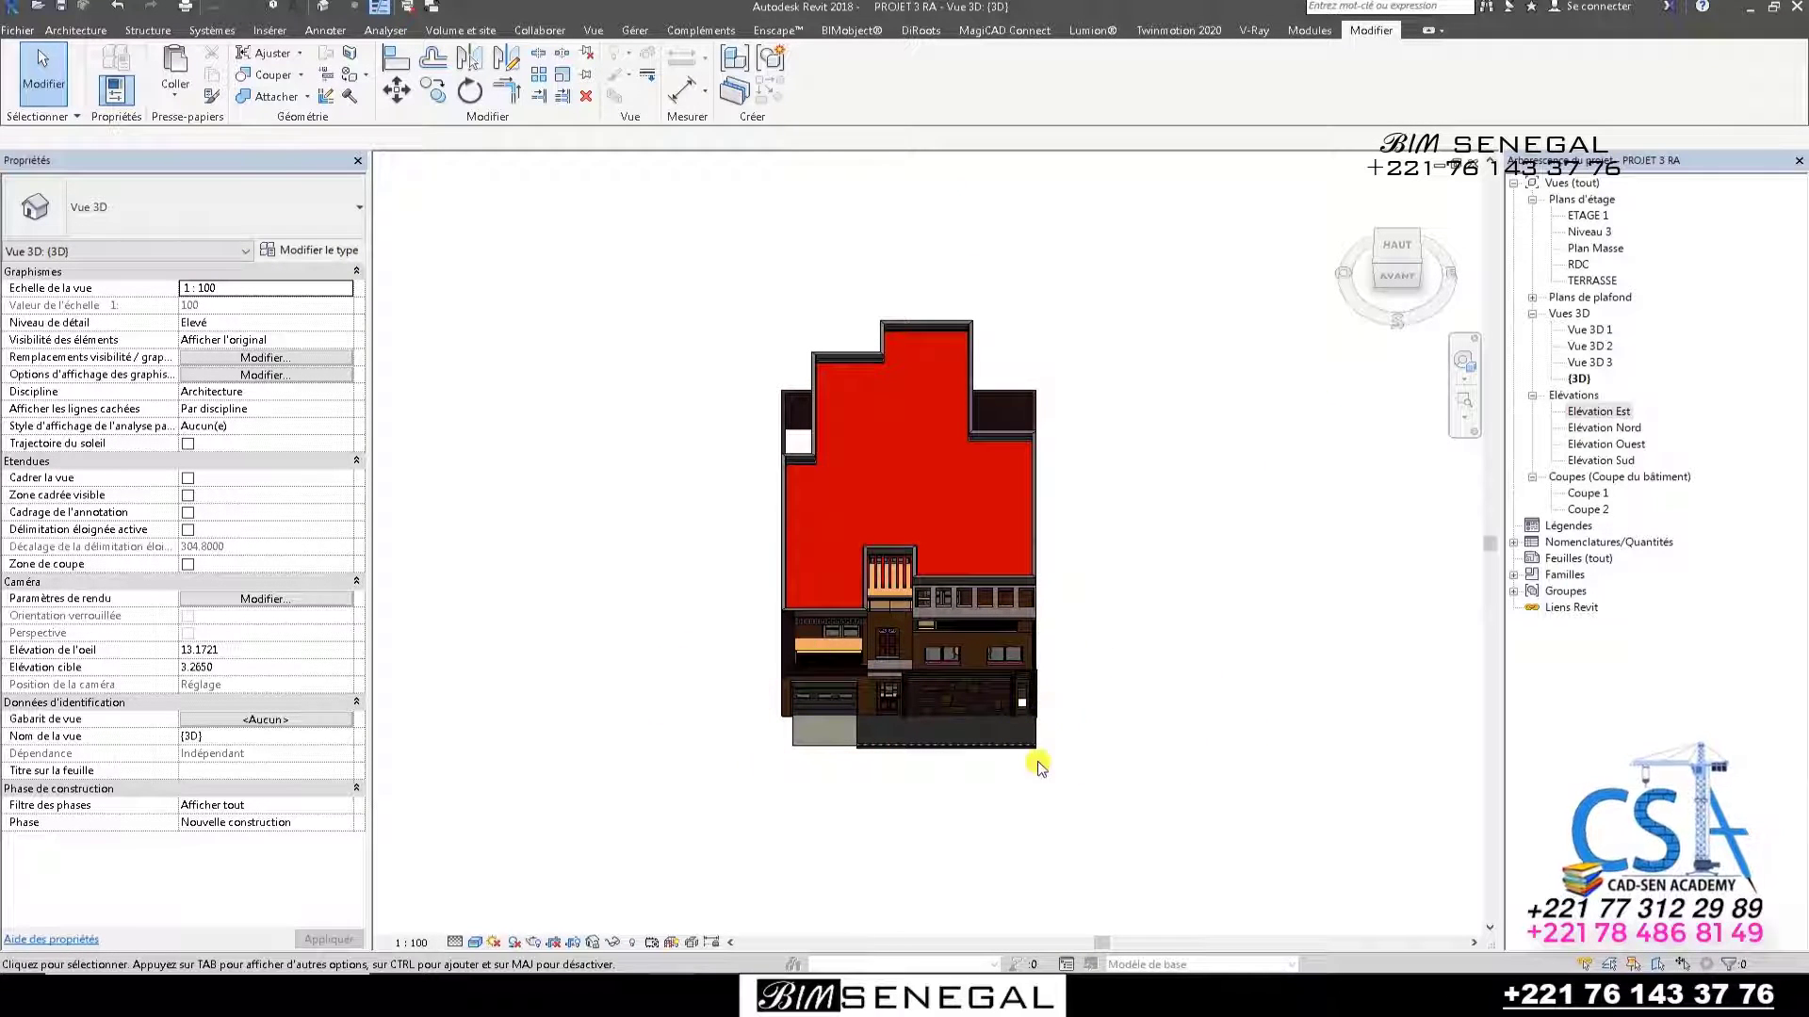
scroll(1038, 767, up, 6)
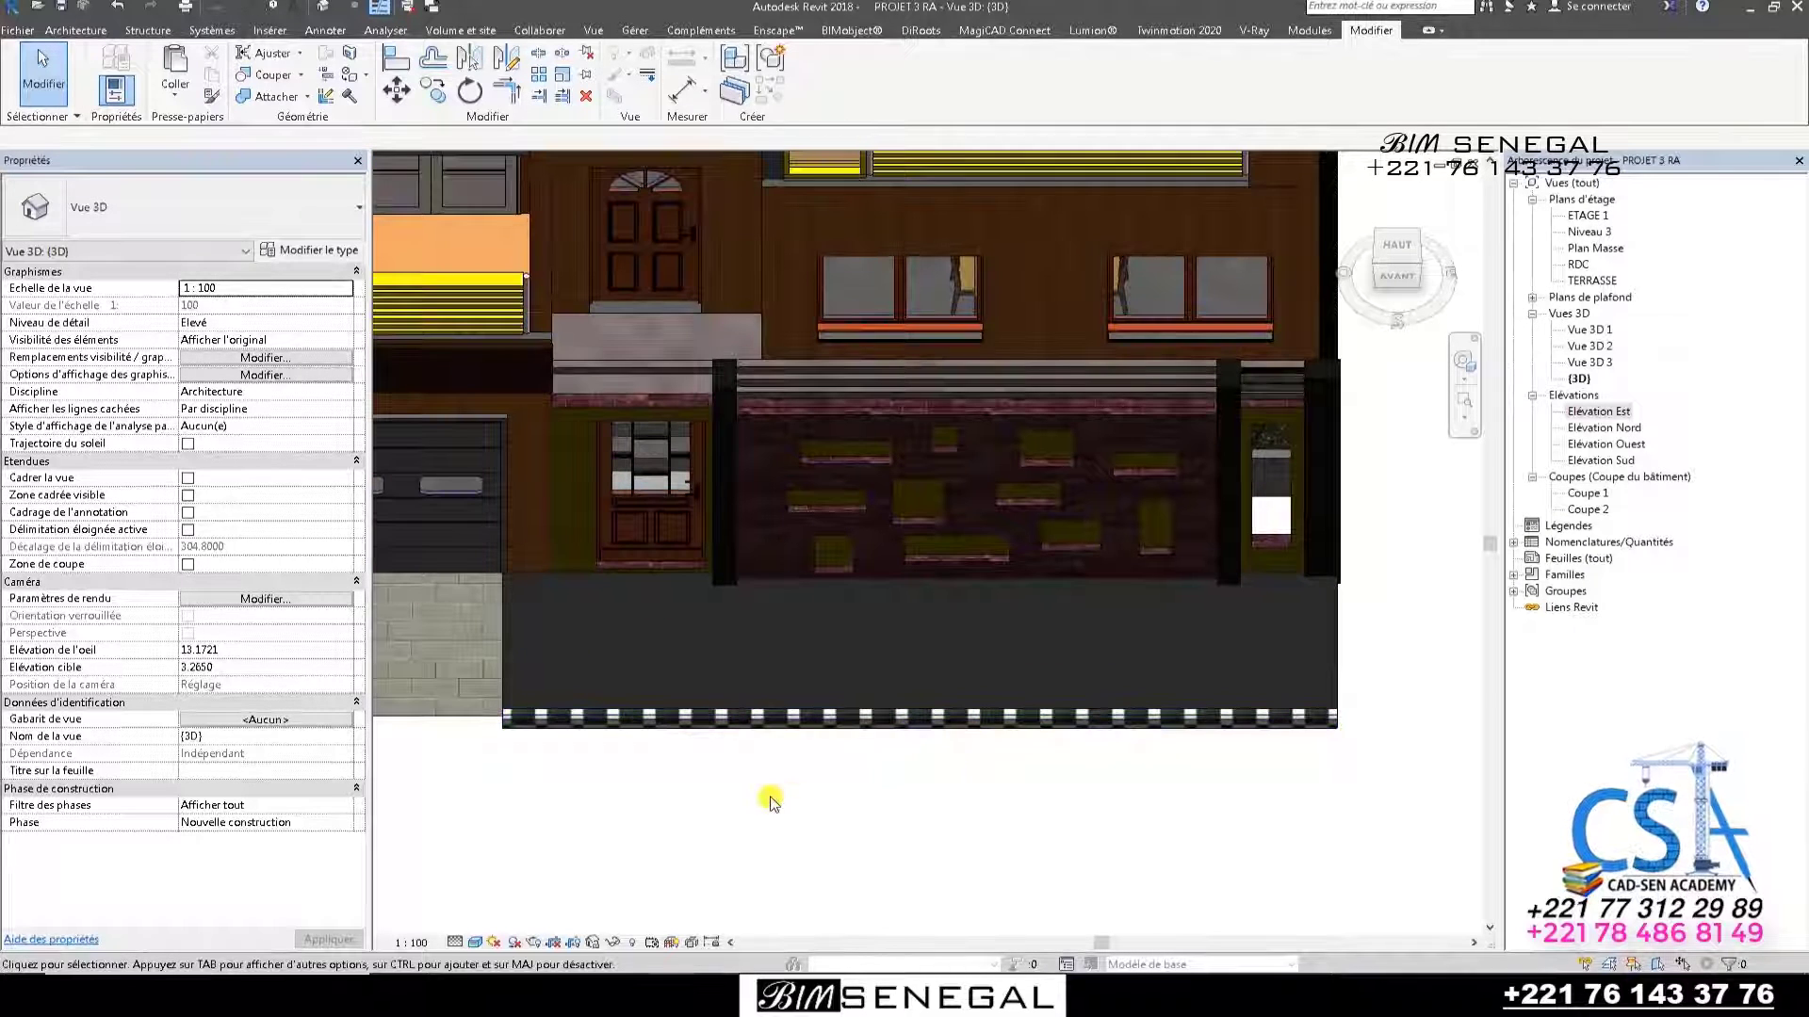
scroll(852, 848, down, 2)
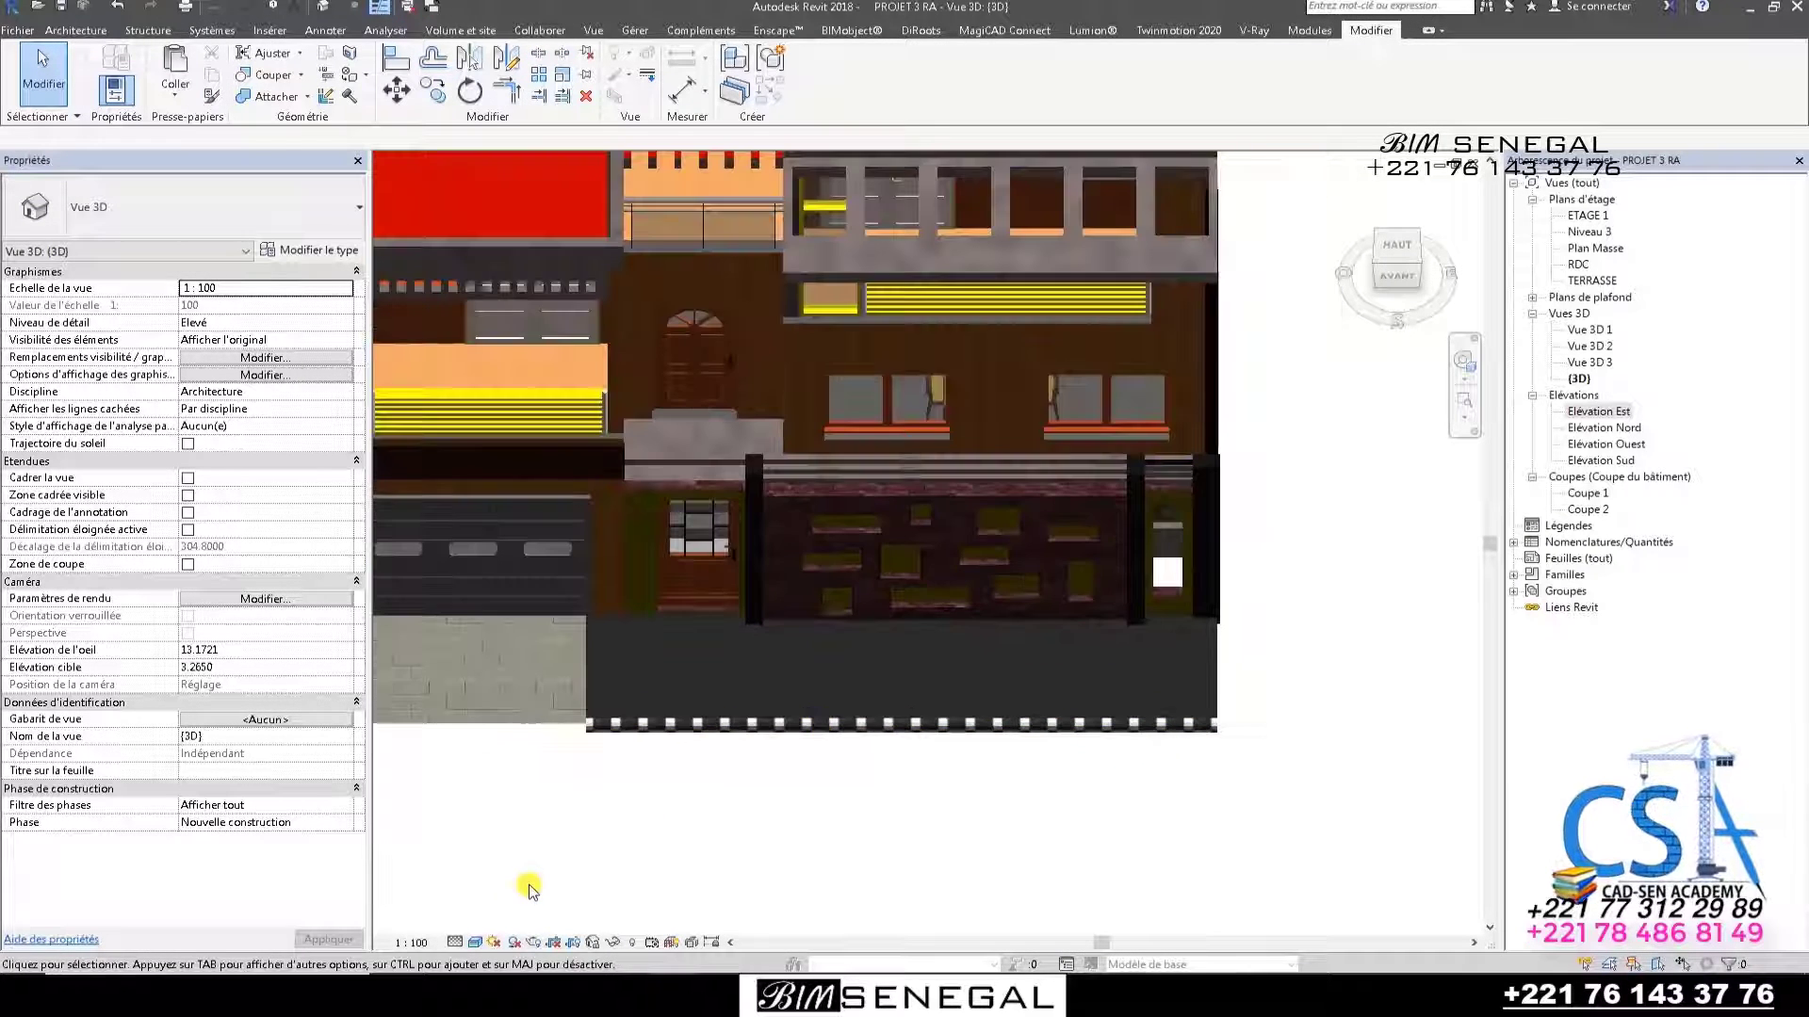
Switch the 3D view back to the flat-color visual style with the whole front facade in view.
click(477, 942)
click(513, 885)
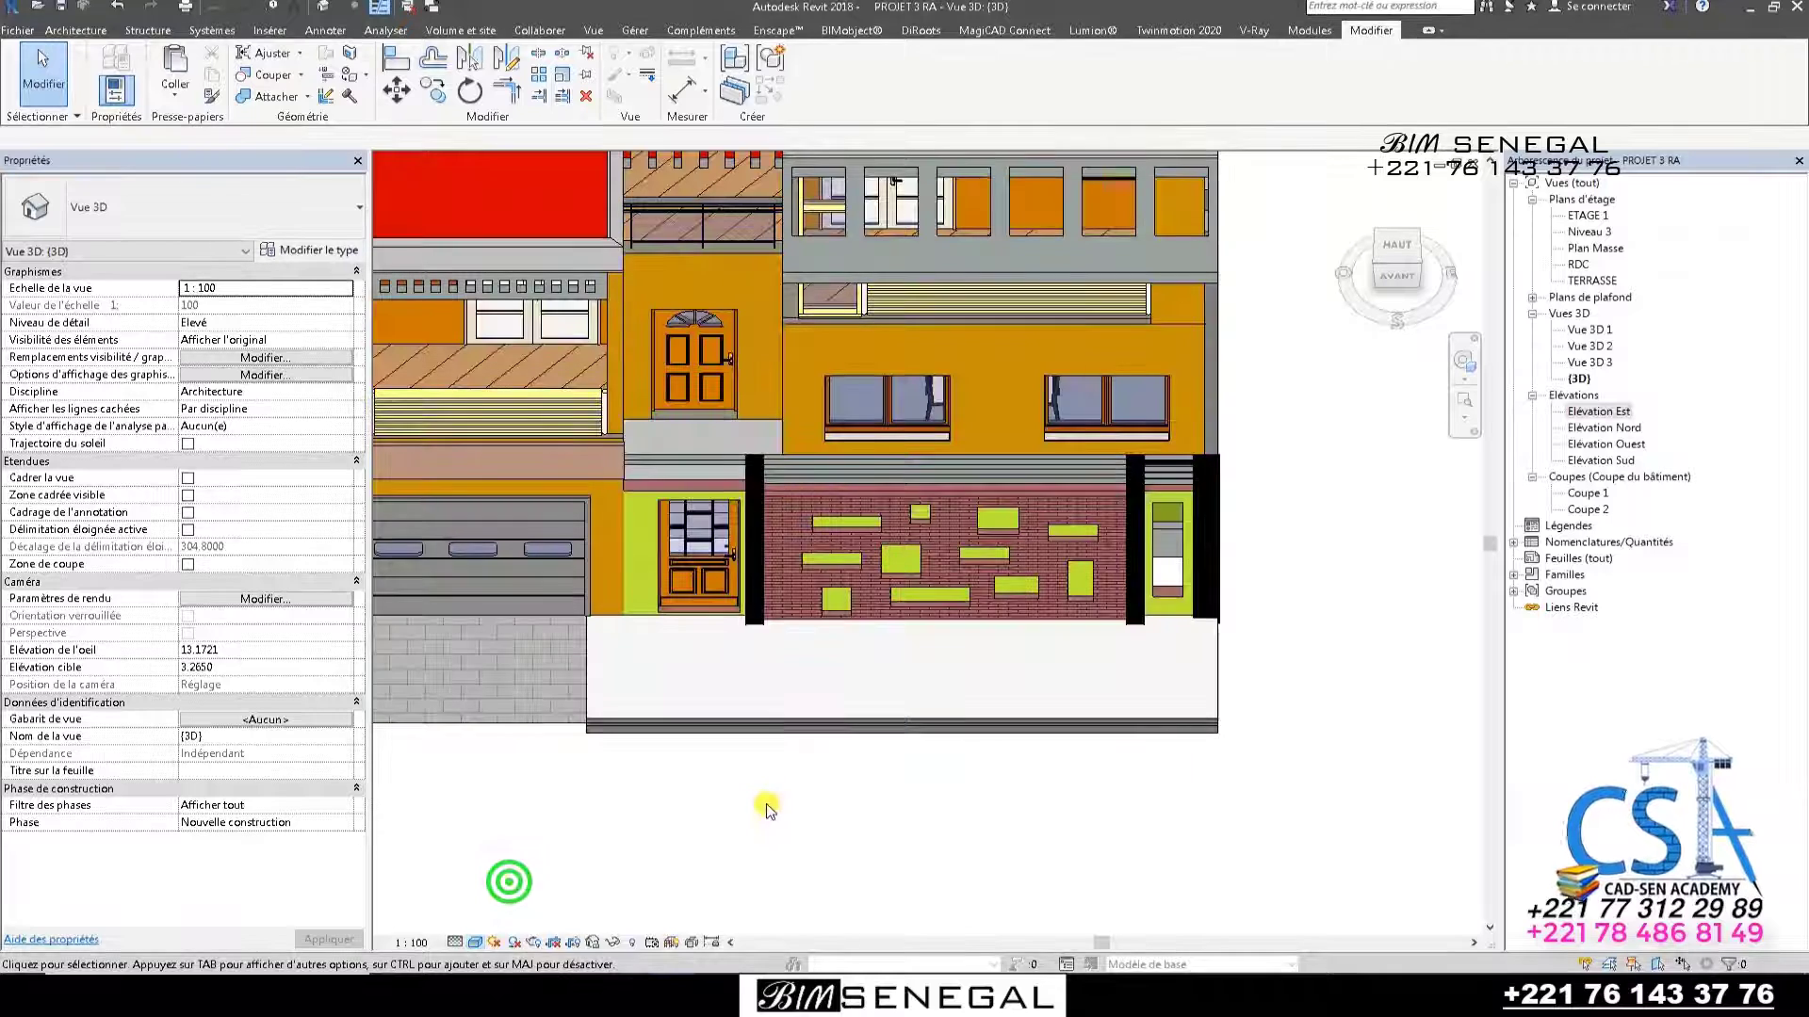
scroll(835, 694, down, 2)
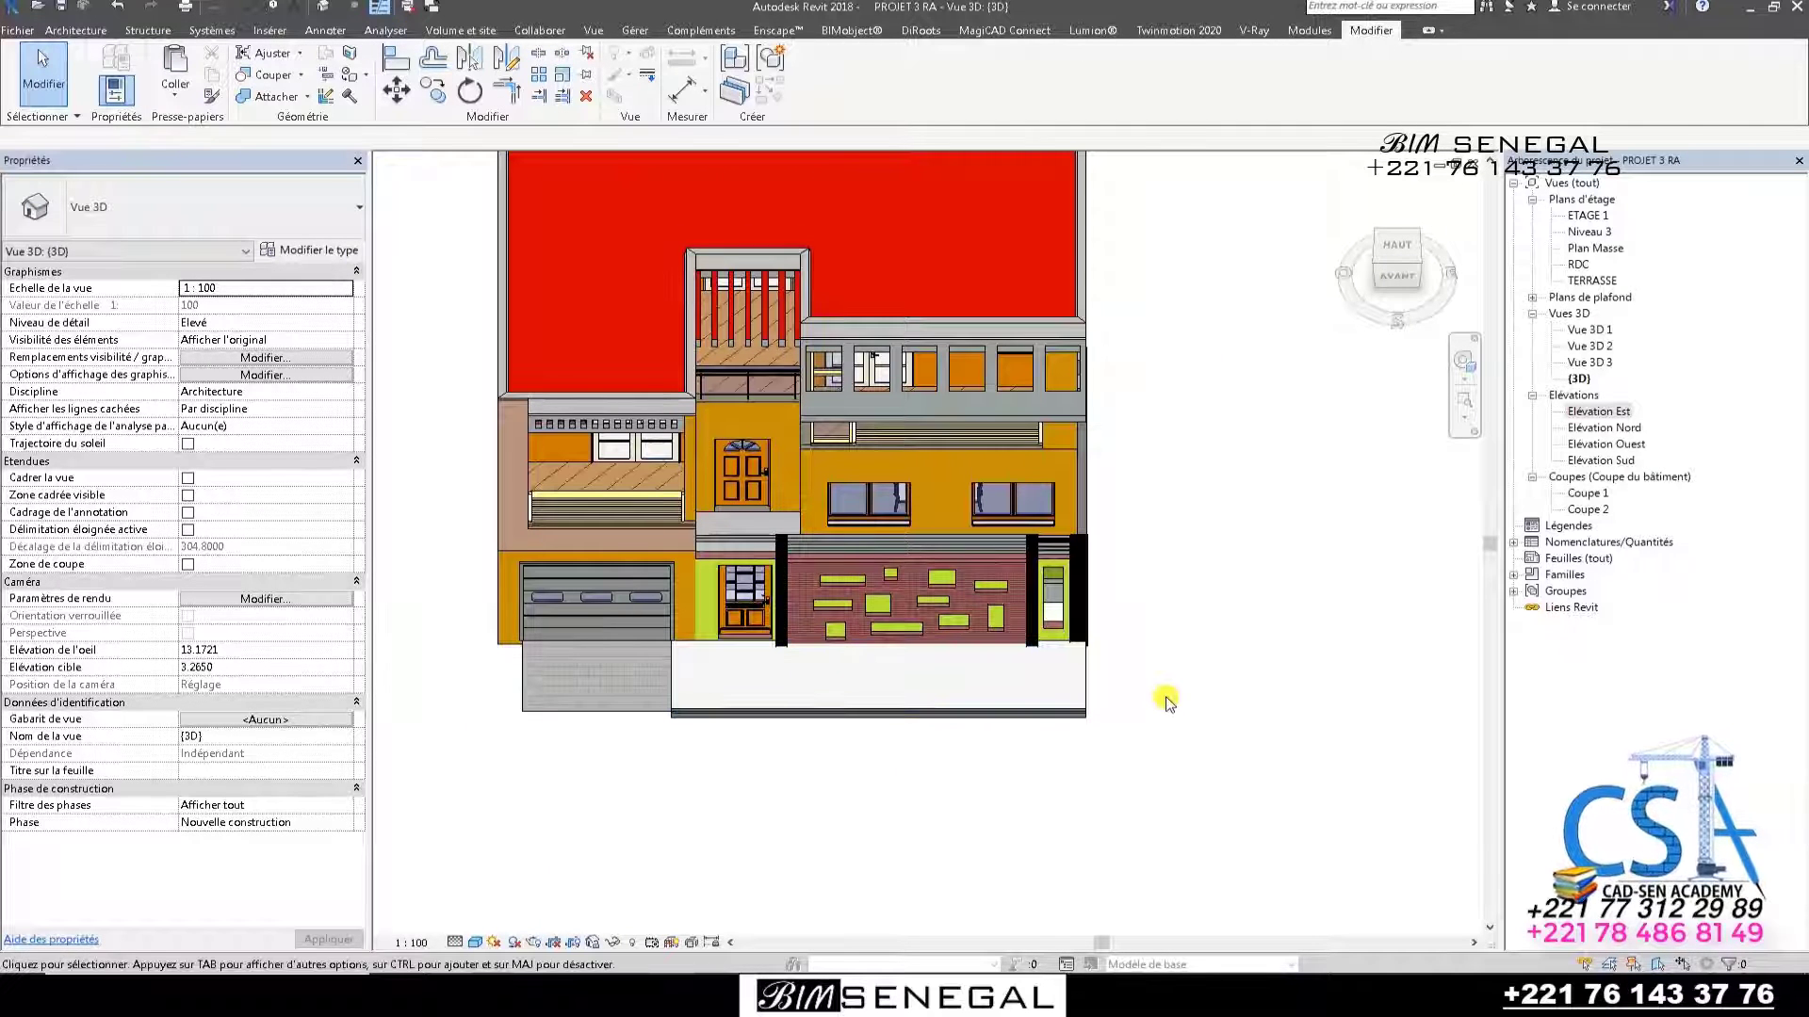